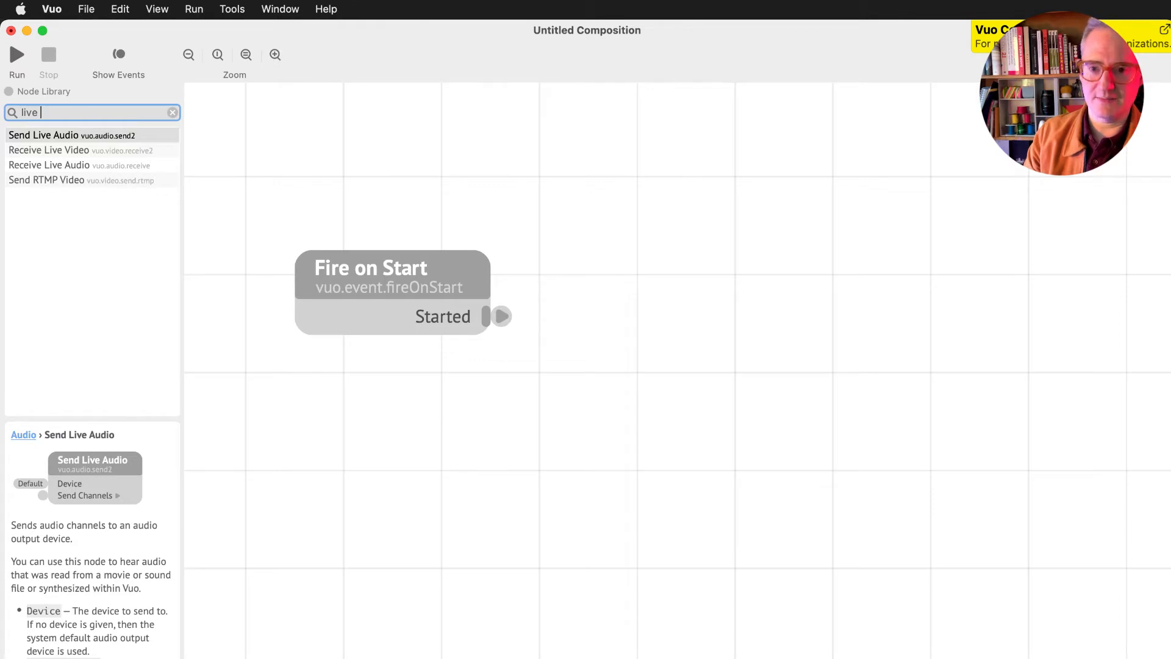
# Add a Receive Live Video node to the canvas, beside the Fire on Start node.
pyautogui.press('super+minus')
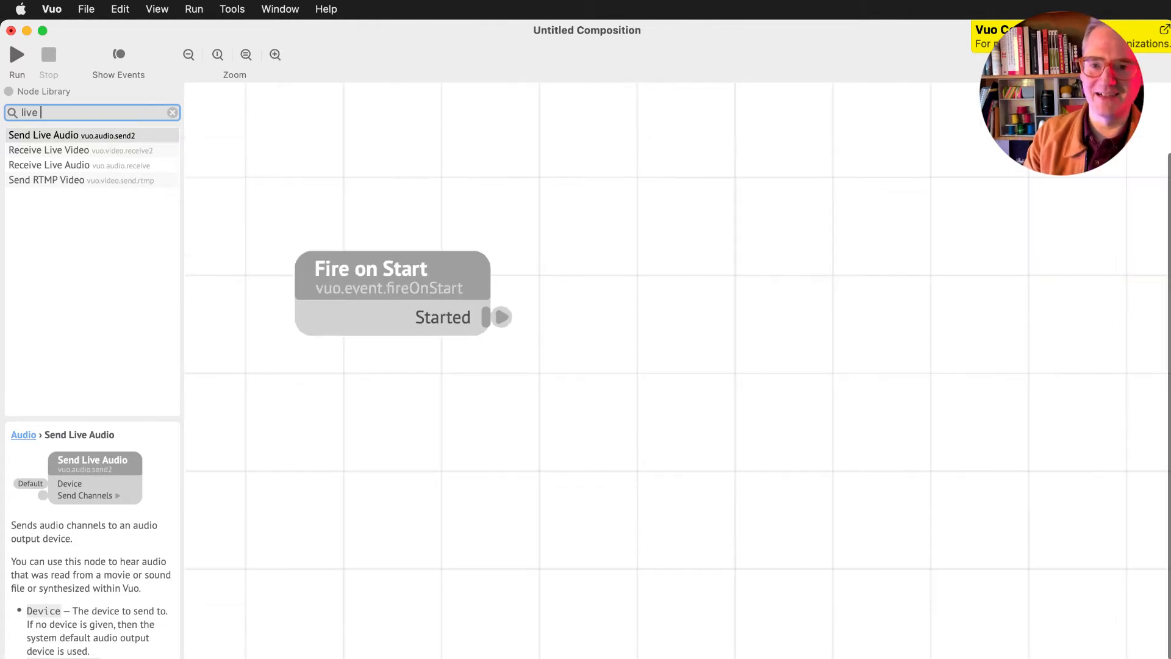
pyautogui.press('super+Tab')
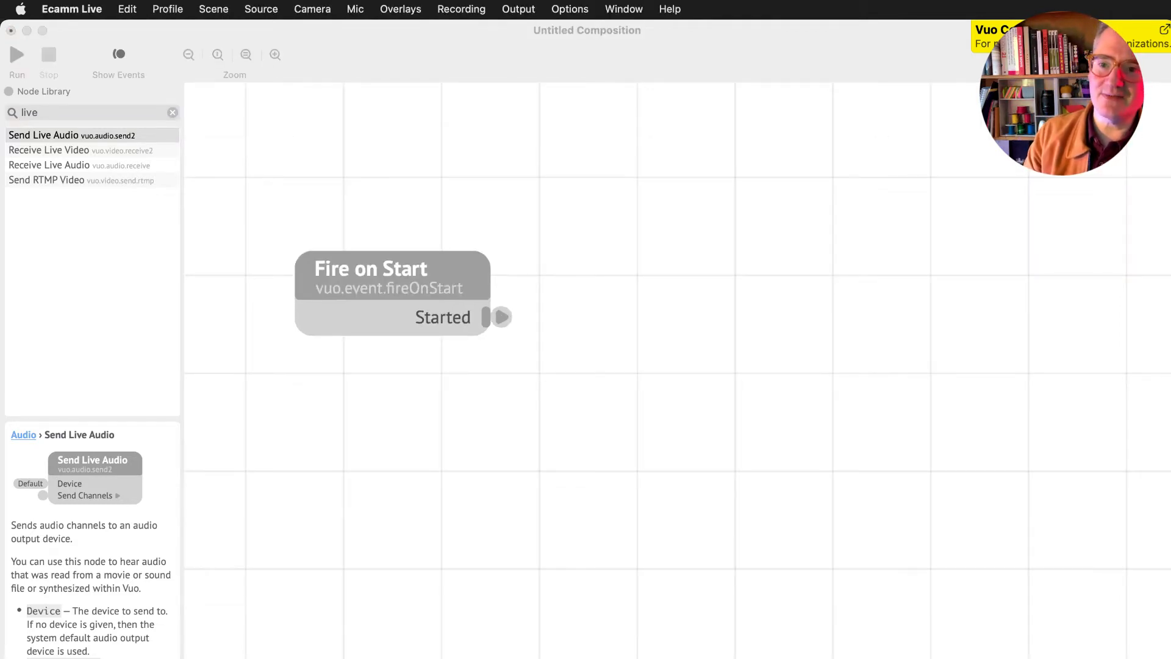
pyautogui.click(106, 130)
pyautogui.click(51, 140)
pyautogui.click(52, 151)
pyautogui.moveTo(52, 152); pyautogui.dragTo(791, 284)
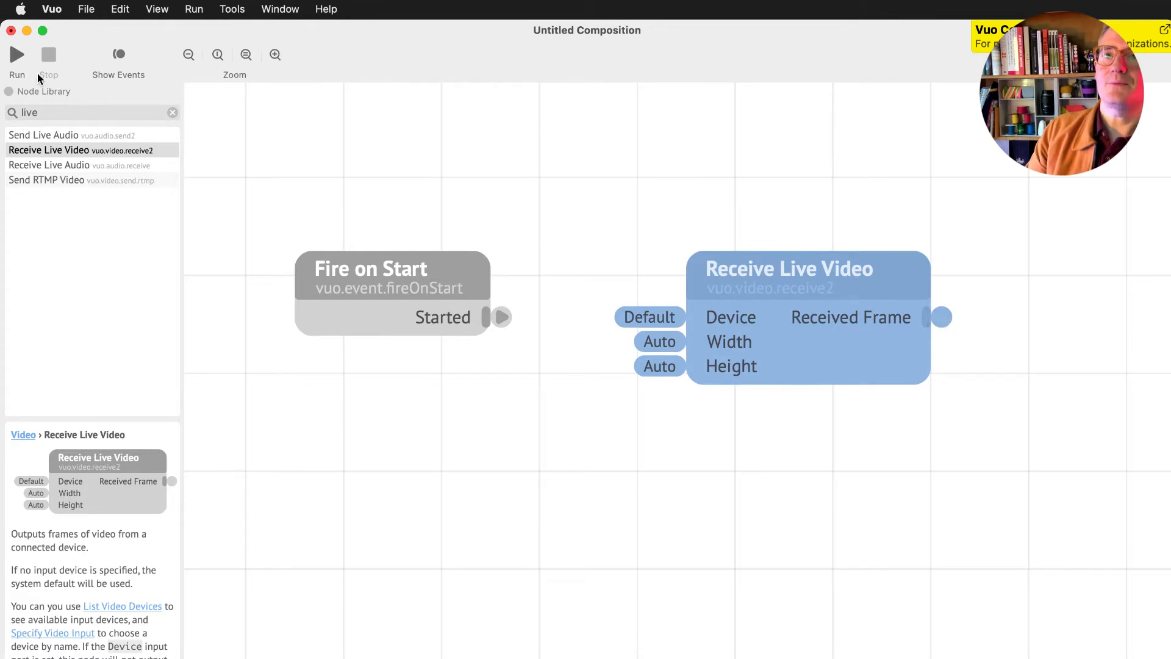
# Run the composition, set the Receive Live Video device to Blackmagic Design UVC Blackmagic Design, and preview its Received Frame output.
pyautogui.click(17, 59)
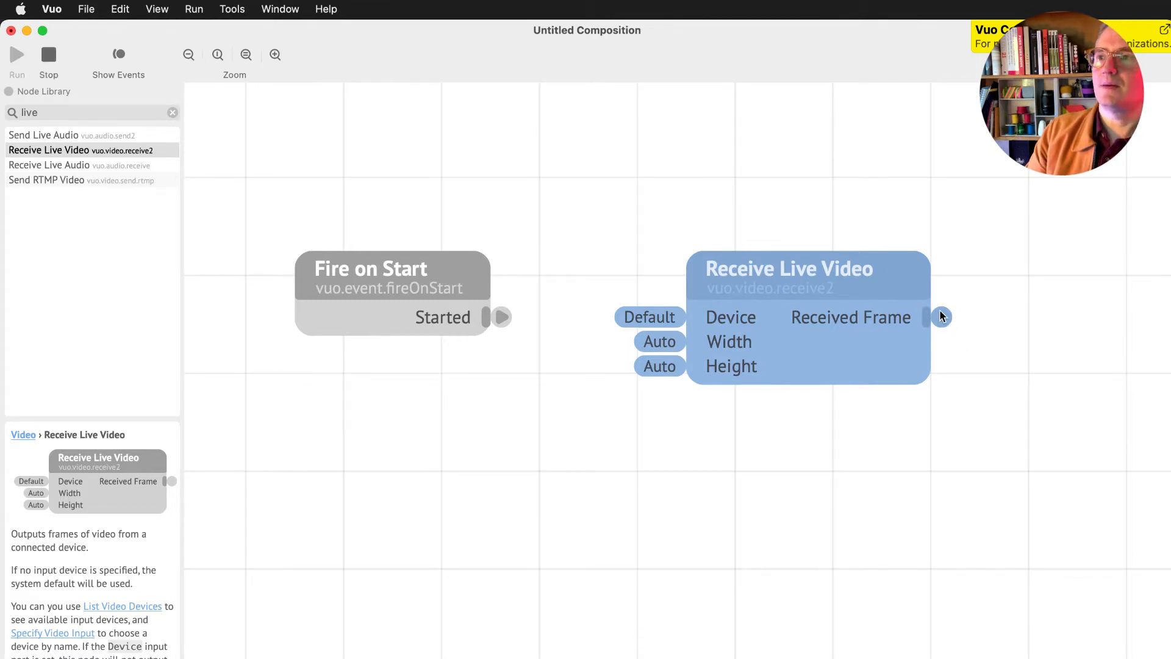
pyautogui.moveTo(941, 317)
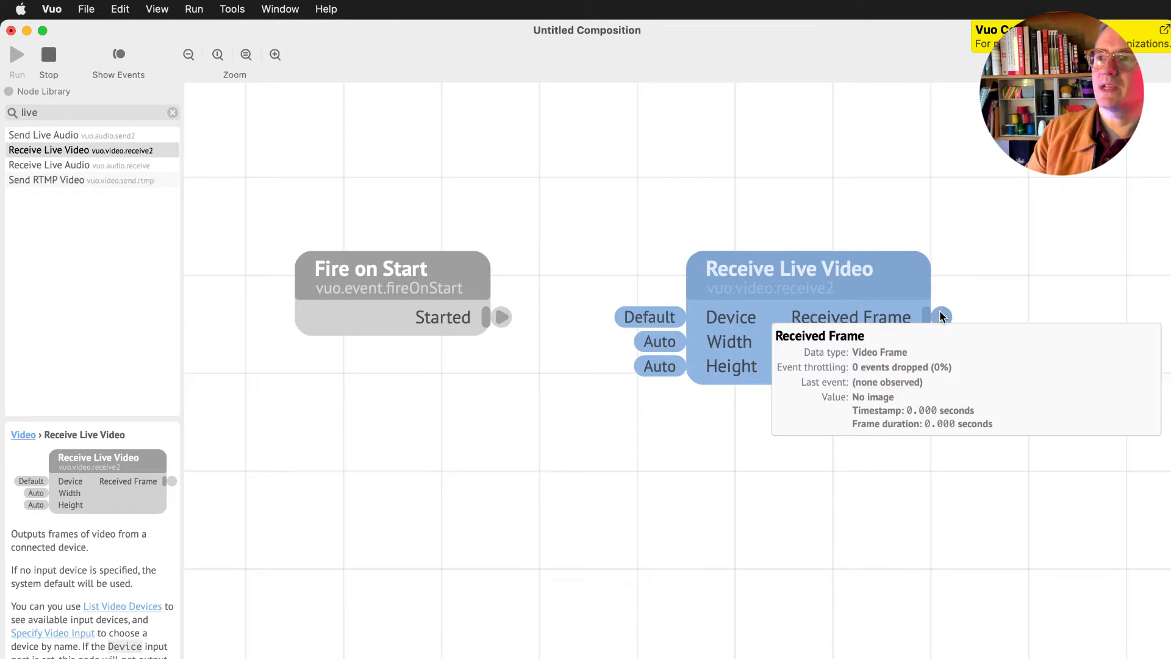
pyautogui.click(658, 319)
pyautogui.click(657, 320)
pyautogui.click(657, 319)
pyautogui.click(657, 320)
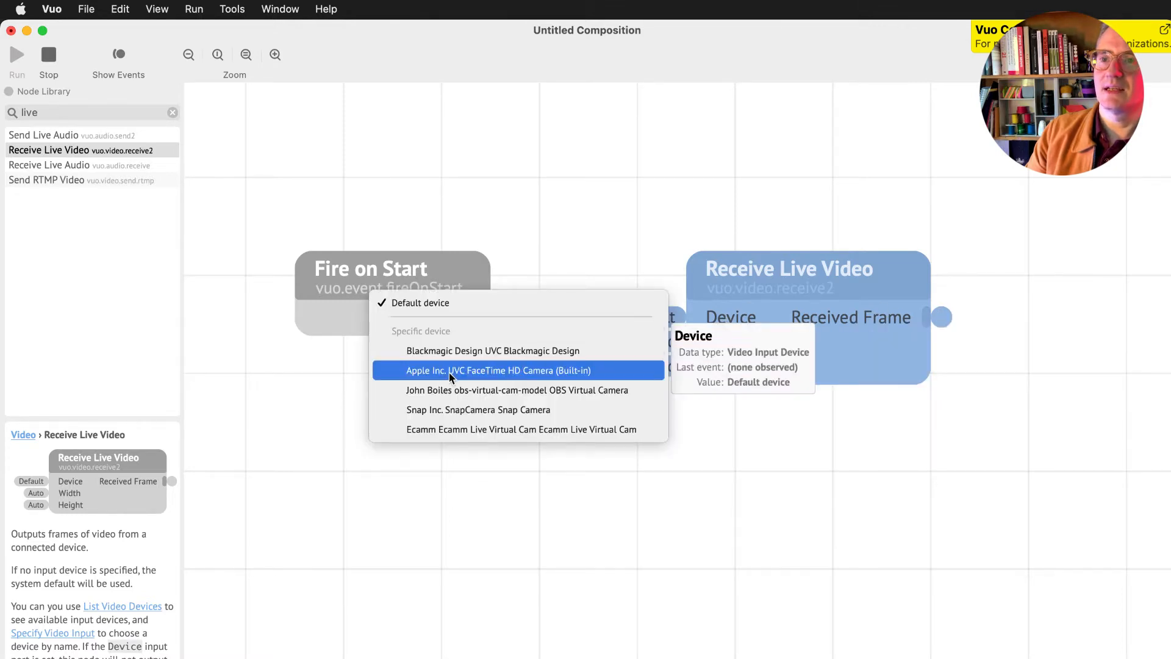
pyautogui.click(455, 352)
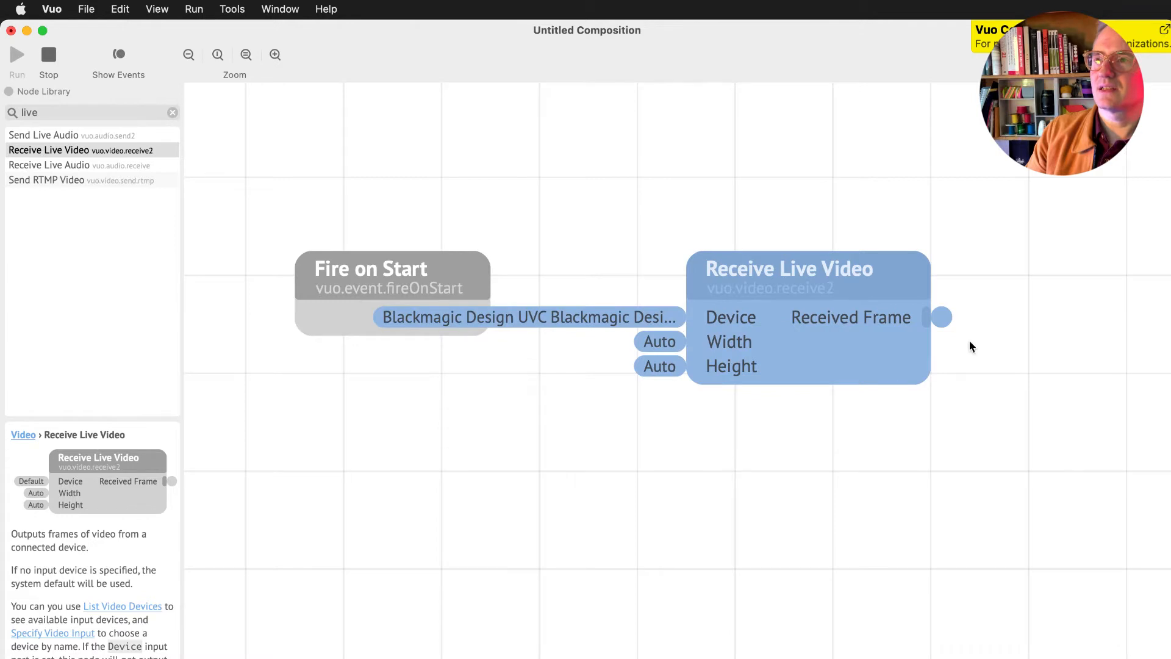
pyautogui.moveTo(946, 316)
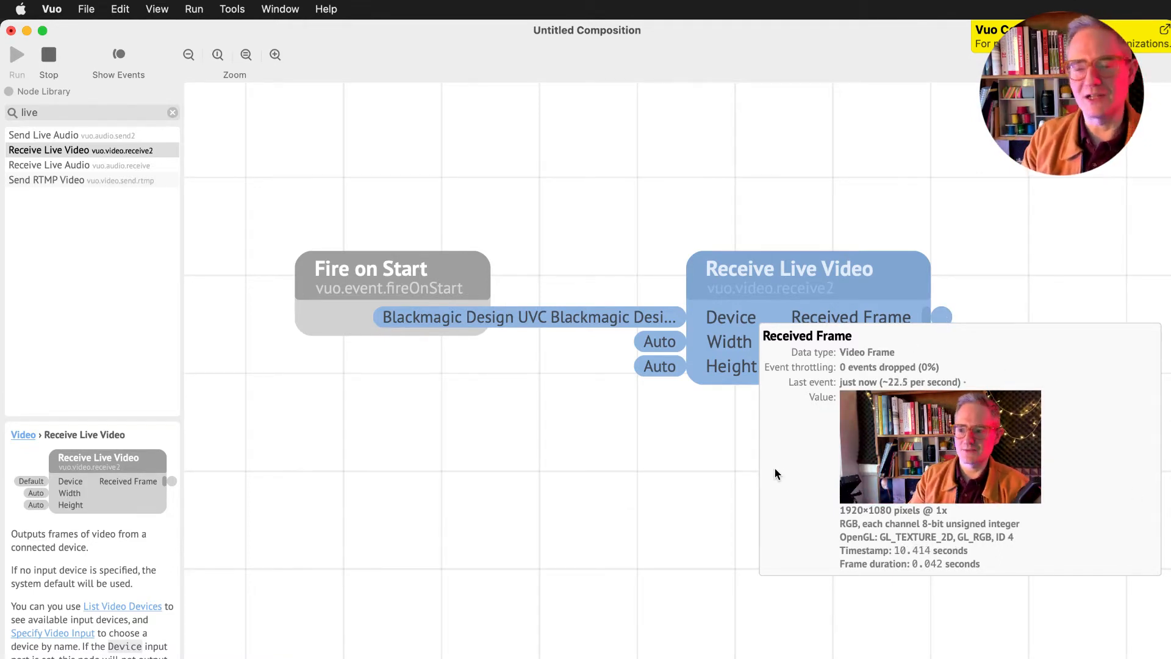
pyautogui.click(659, 534)
# Reposition Receive Live Video below Fire on Start and feed its Received Frame into Send Image of a new Send Syphon Video node.
pyautogui.moveTo(863, 280); pyautogui.dragTo(523, 419)
pyautogui.click(47, 108)
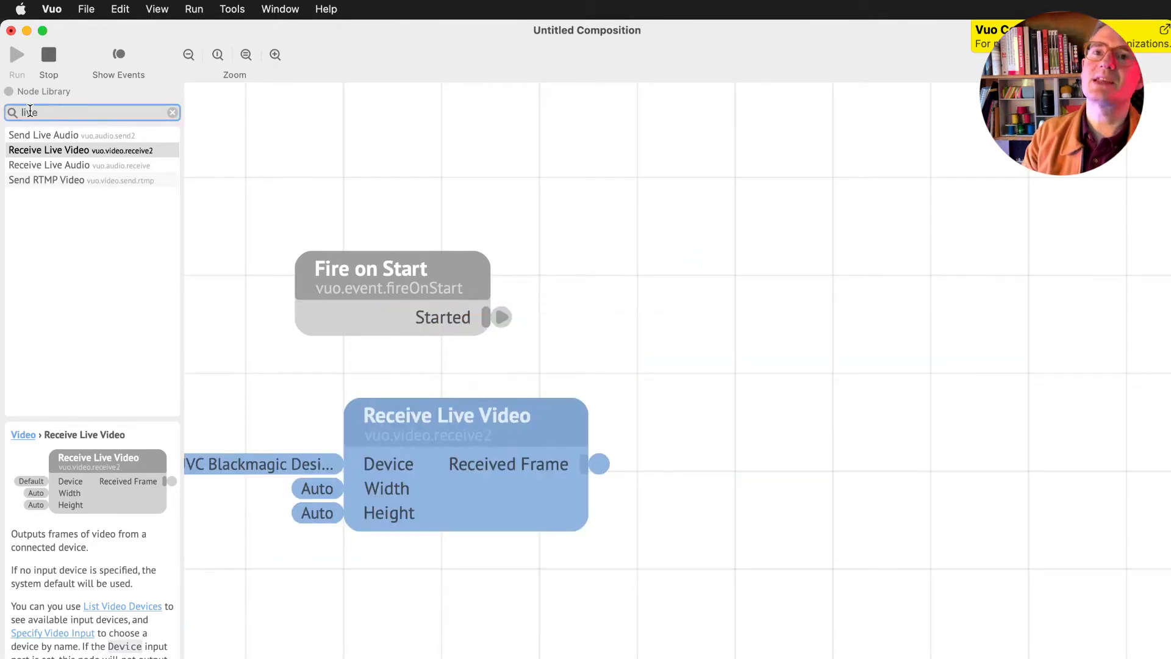
pyautogui.write('syph')
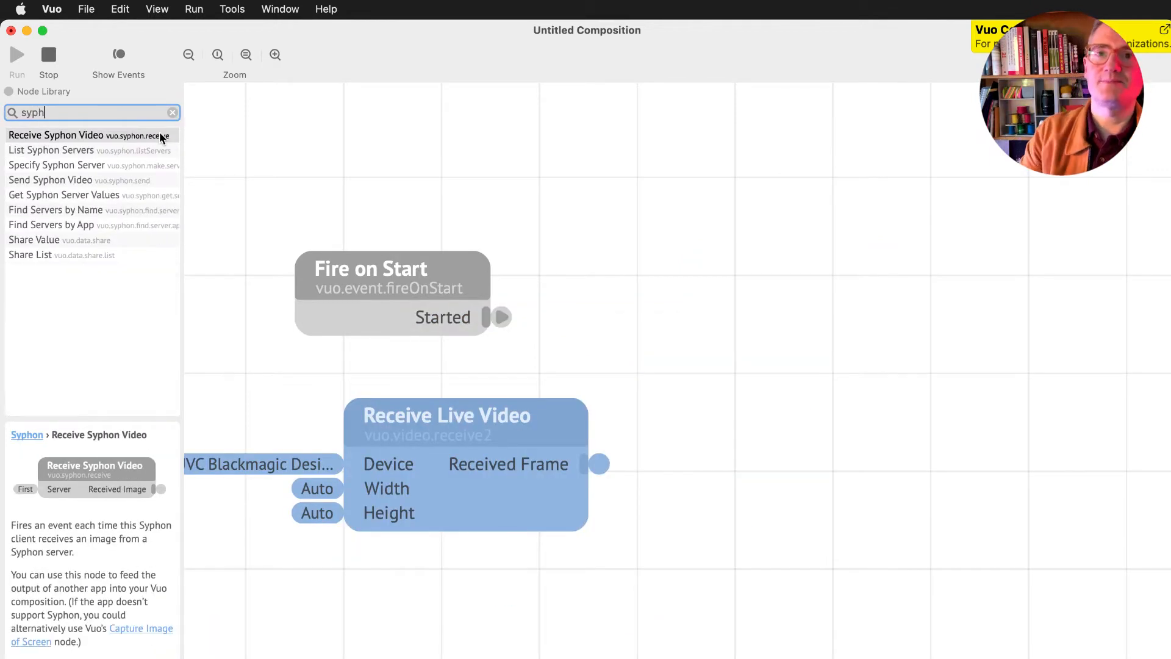
pyautogui.moveTo(52, 181); pyautogui.dragTo(859, 494)
pyautogui.moveTo(989, 541); pyautogui.dragTo(965, 443)
pyautogui.moveTo(598, 463); pyautogui.dragTo(858, 462)
pyautogui.moveTo(984, 408); pyautogui.dragTo(909, 411)
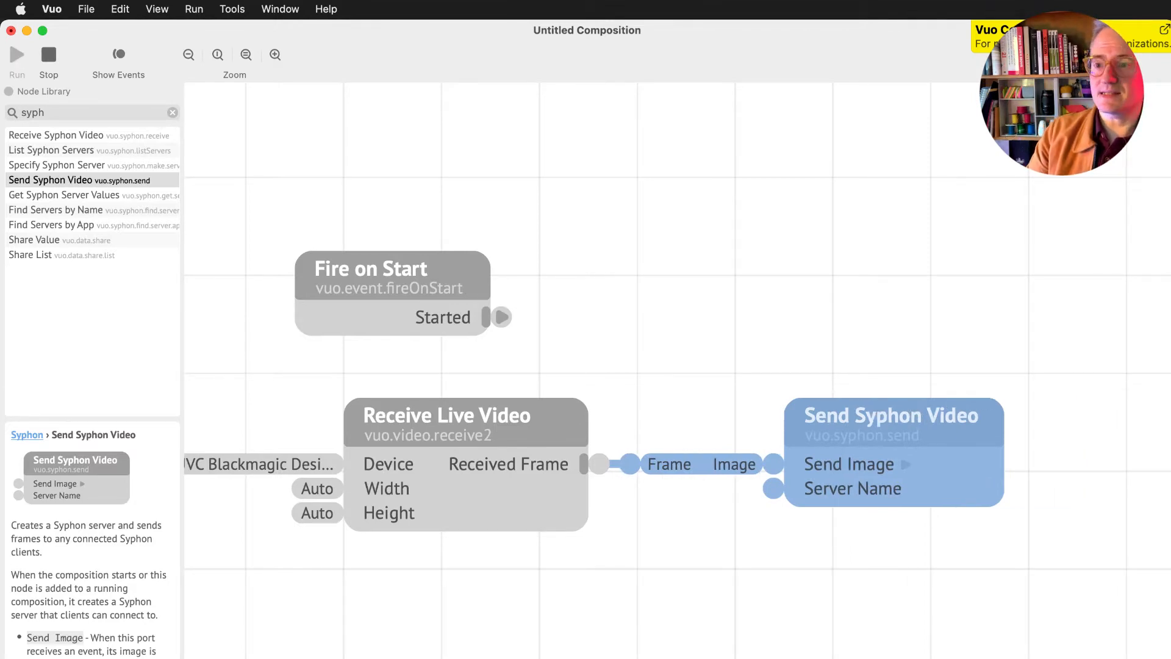
# Switch to Ecamm Live and place its video overlay in the scene's lower-left corner.
pyautogui.press('super+Tab')
pyautogui.press('super+grave')
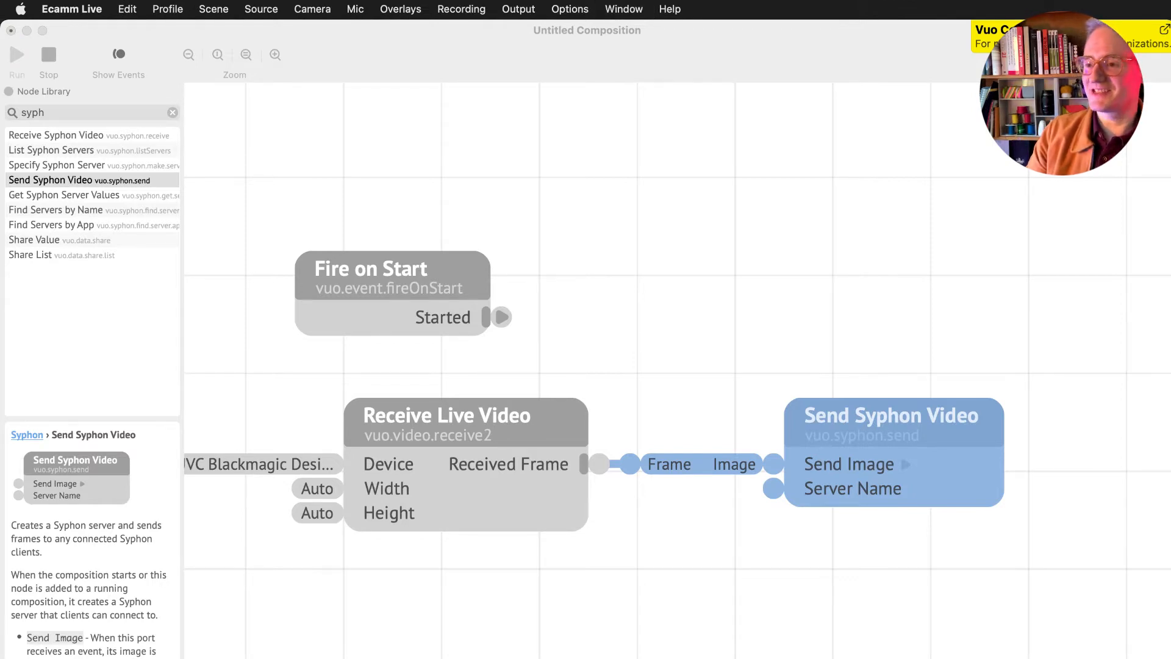
pyautogui.moveTo(775, 658)
pyautogui.mouseDown()
pyautogui.moveTo(774, 273)
pyautogui.moveTo(777, 658)
pyautogui.mouseUp()
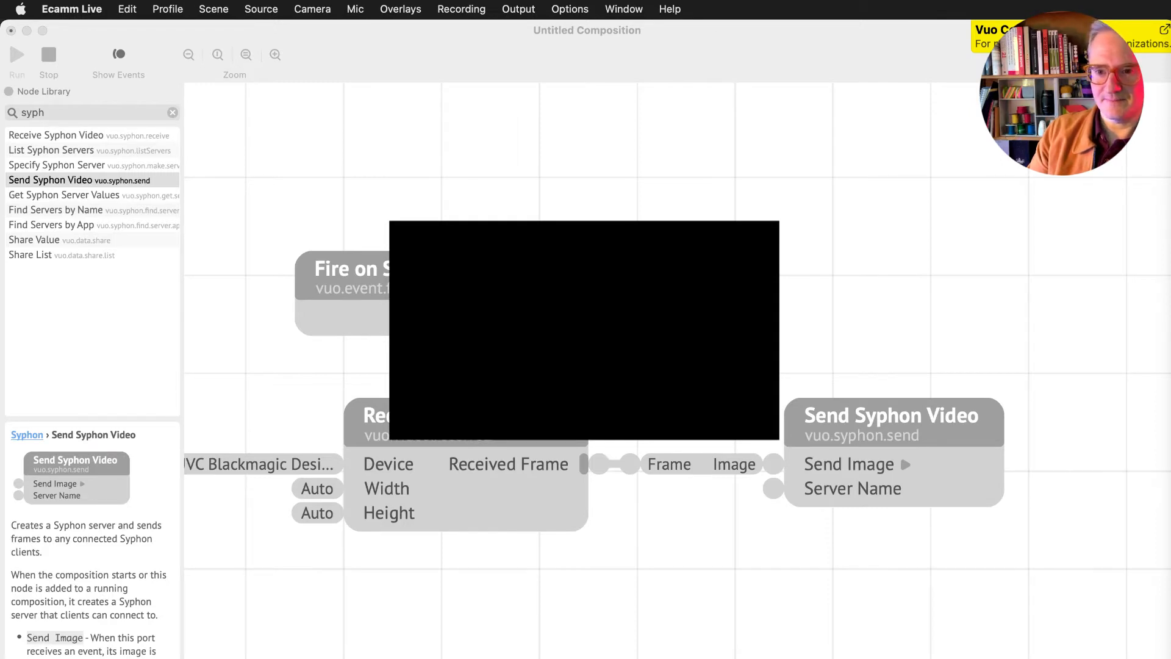
pyautogui.moveTo(584, 330); pyautogui.dragTo(205, 552)
pyautogui.click(868, 530)
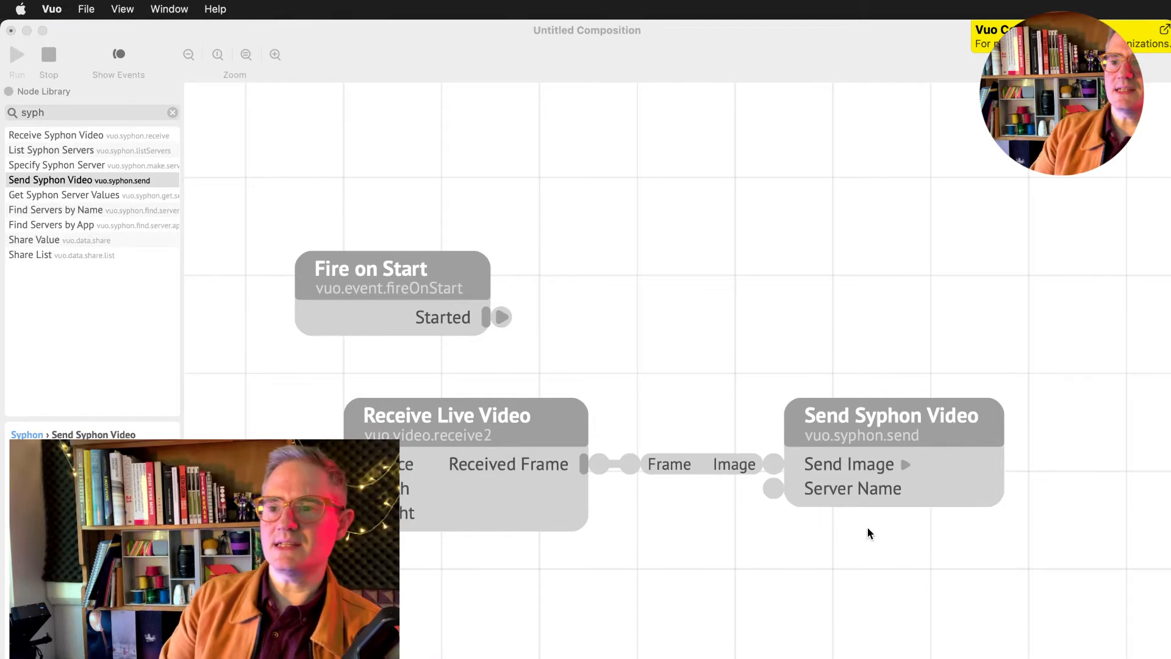
# Detach the video cable from Send Syphon Video and reconnect Received Frame to its Send Image input.
pyautogui.click(869, 413)
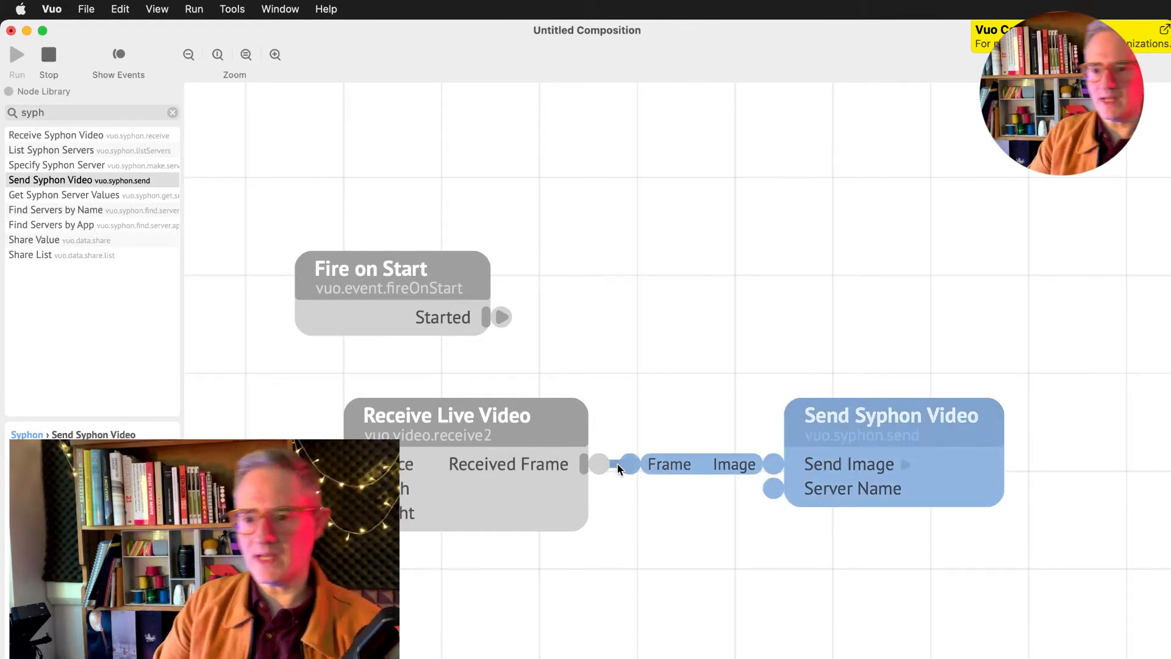
pyautogui.moveTo(631, 465); pyautogui.dragTo(731, 540)
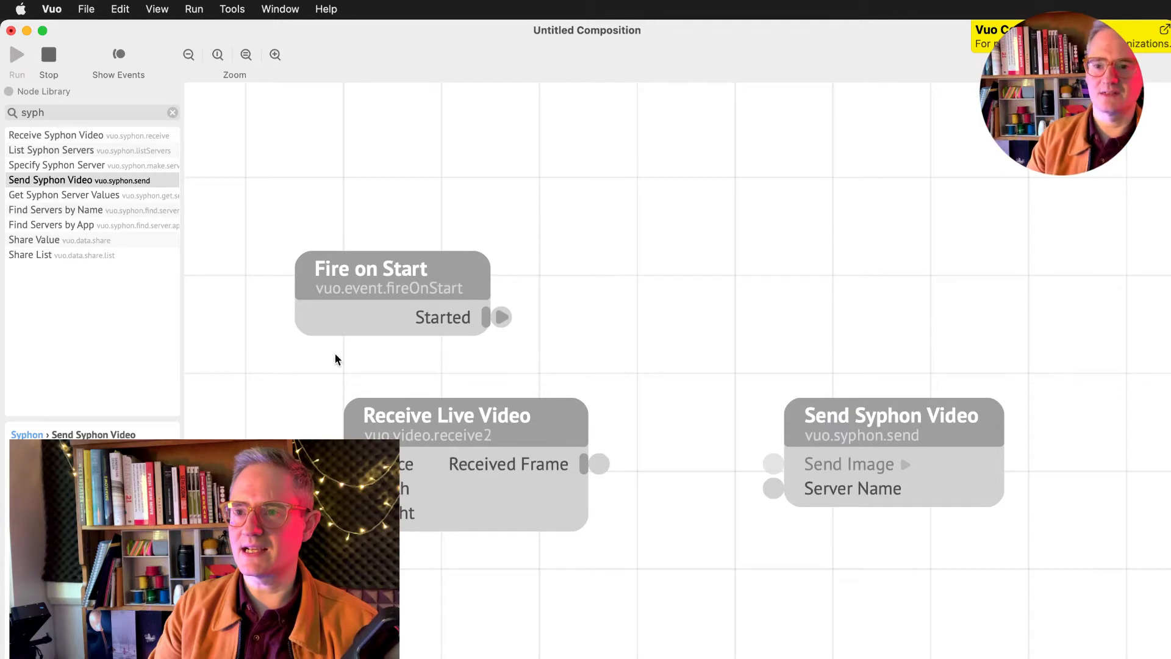
pyautogui.moveTo(599, 465); pyautogui.dragTo(774, 465)
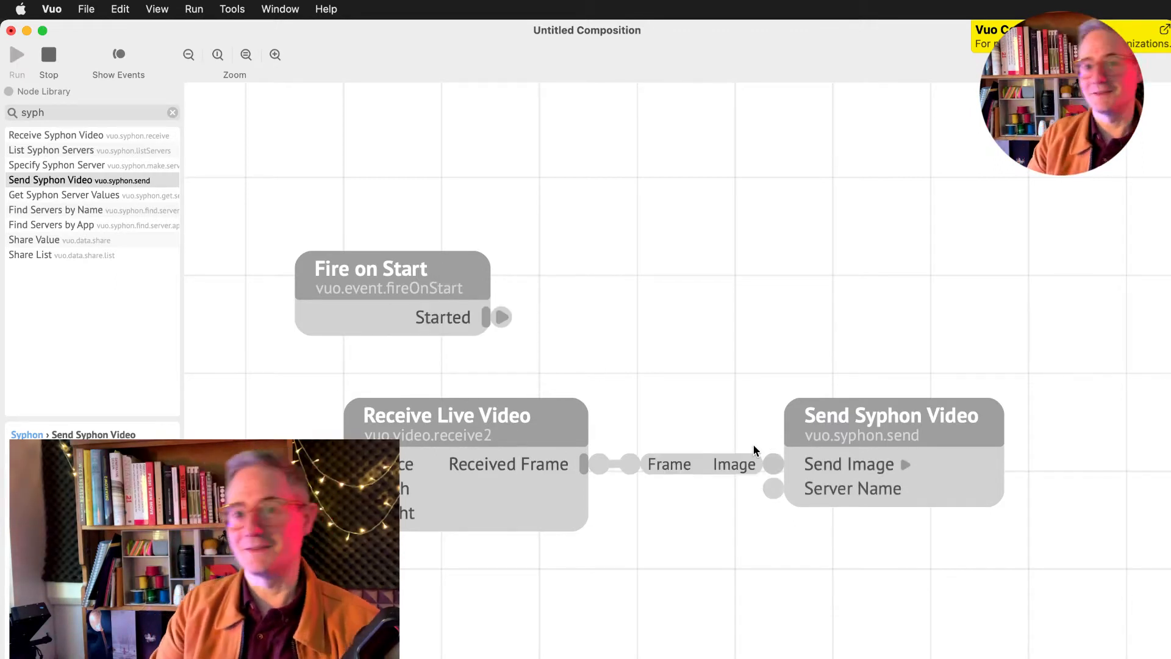
pyautogui.press('F11')
pyautogui.press('F11')
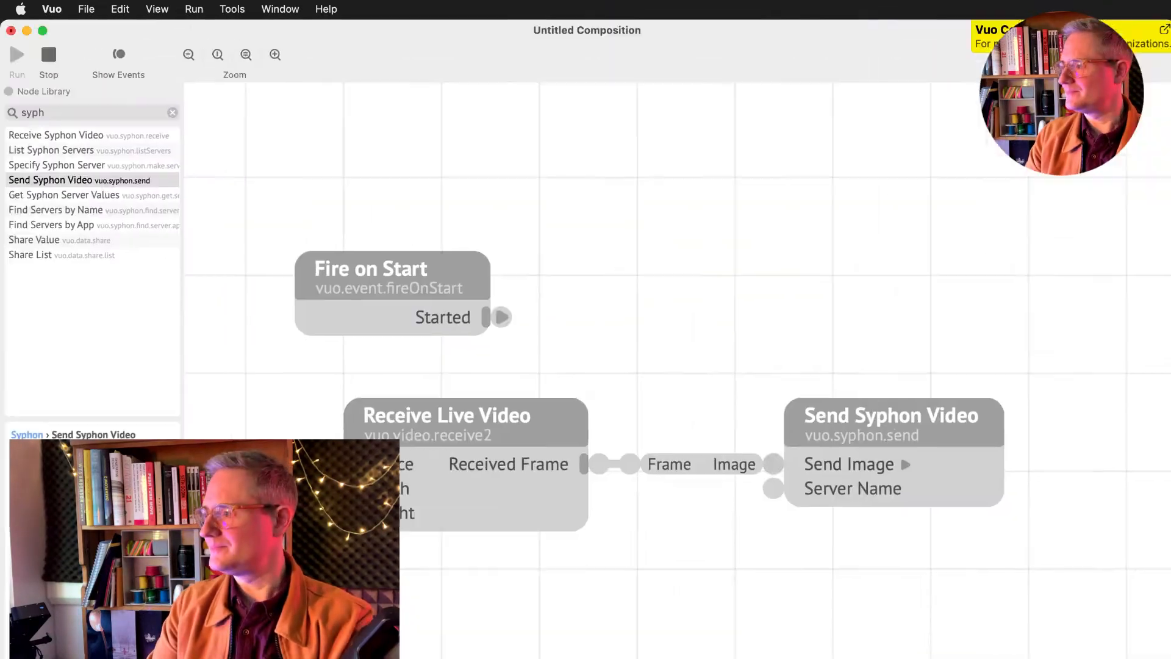
# Reposition the Receive Live Video and Send Syphon Video nodes so they sit farther apart.
pyautogui.click(801, 456)
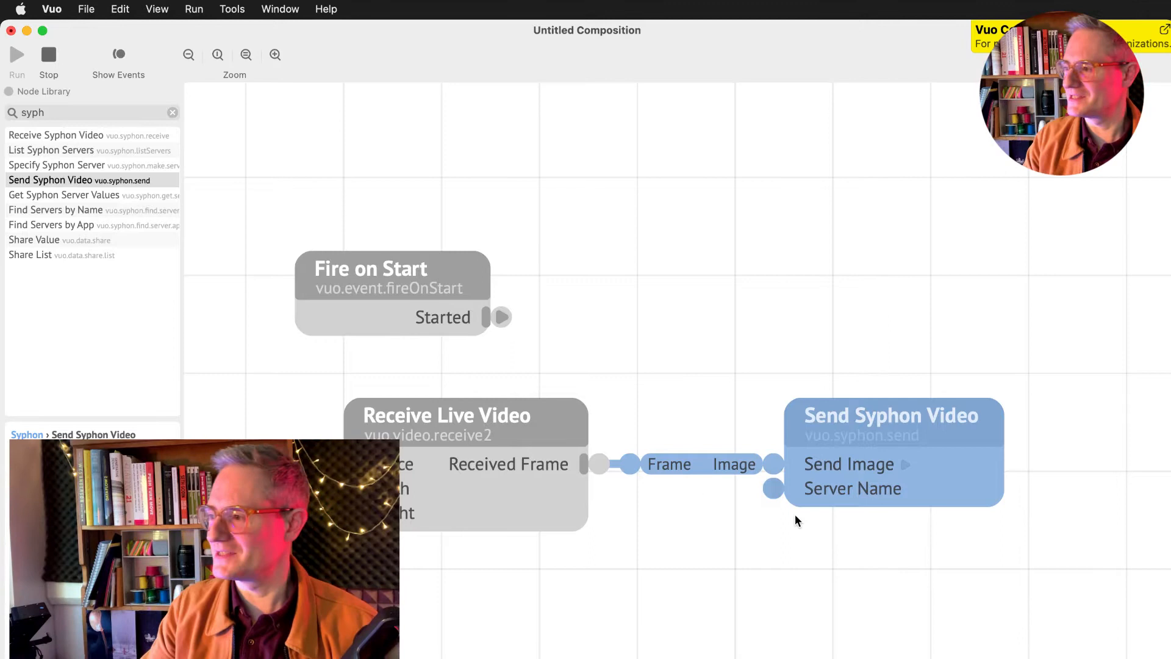
pyautogui.click(519, 432)
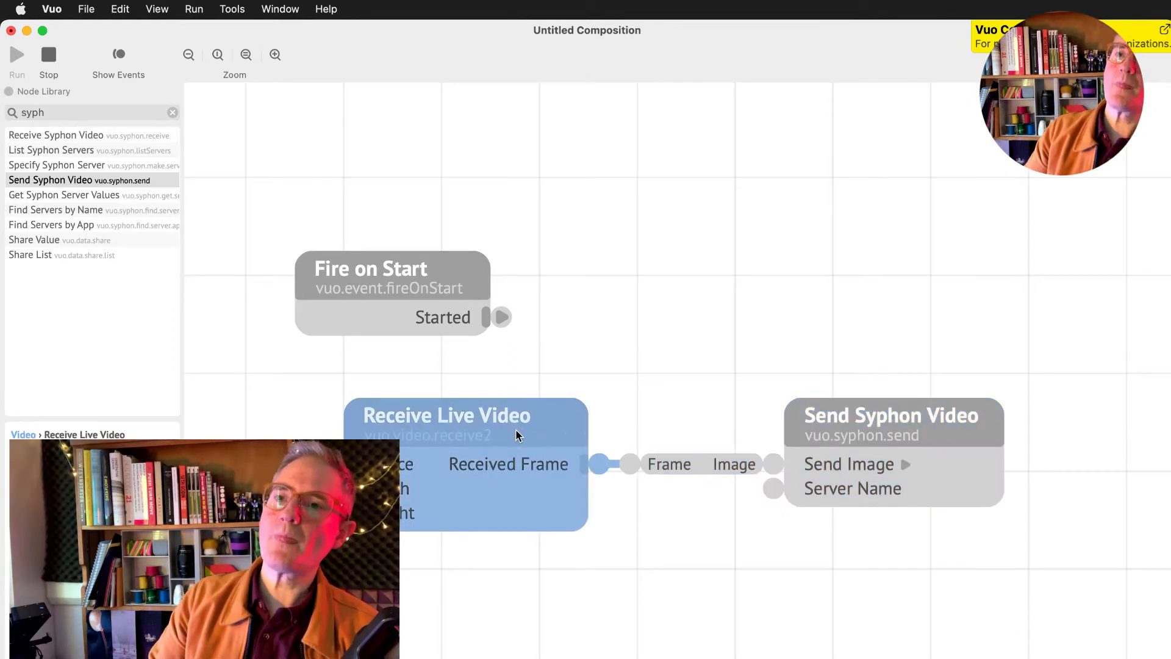
pyautogui.press('super+0')
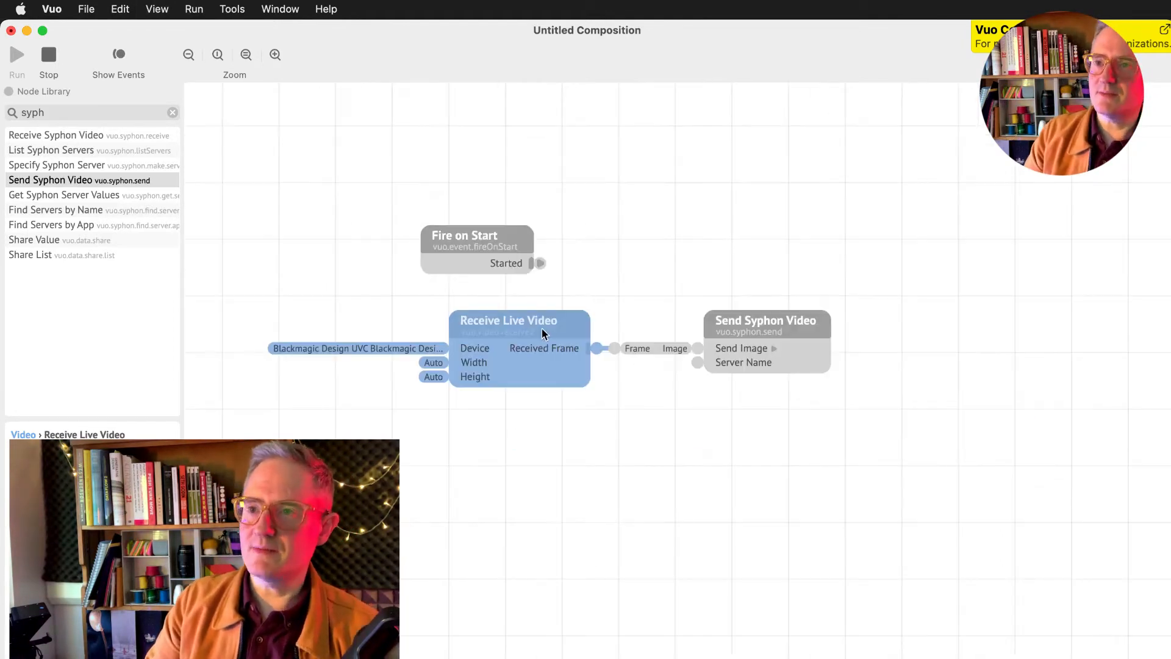
pyautogui.moveTo(545, 331); pyautogui.dragTo(474, 330)
pyautogui.moveTo(775, 330); pyautogui.dragTo(761, 330)
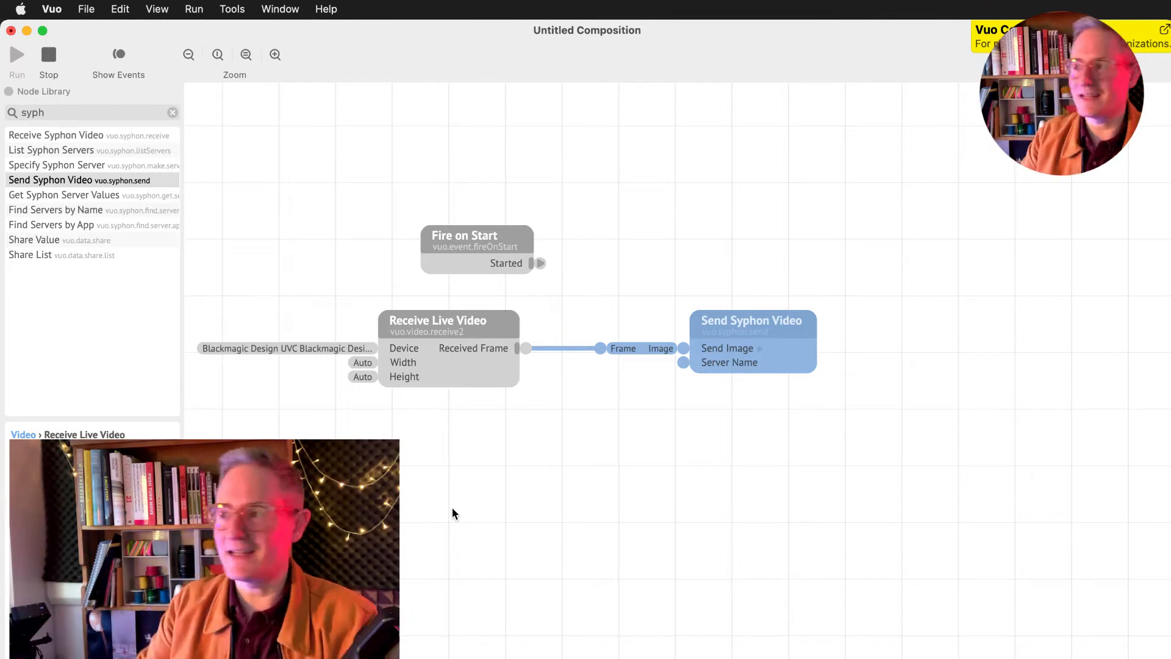
# Search the node library for "make 3d obj" and add a Make 3D Object from Image node below the existing nodes.
pyautogui.moveTo(72, 112); pyautogui.dragTo(1, 123)
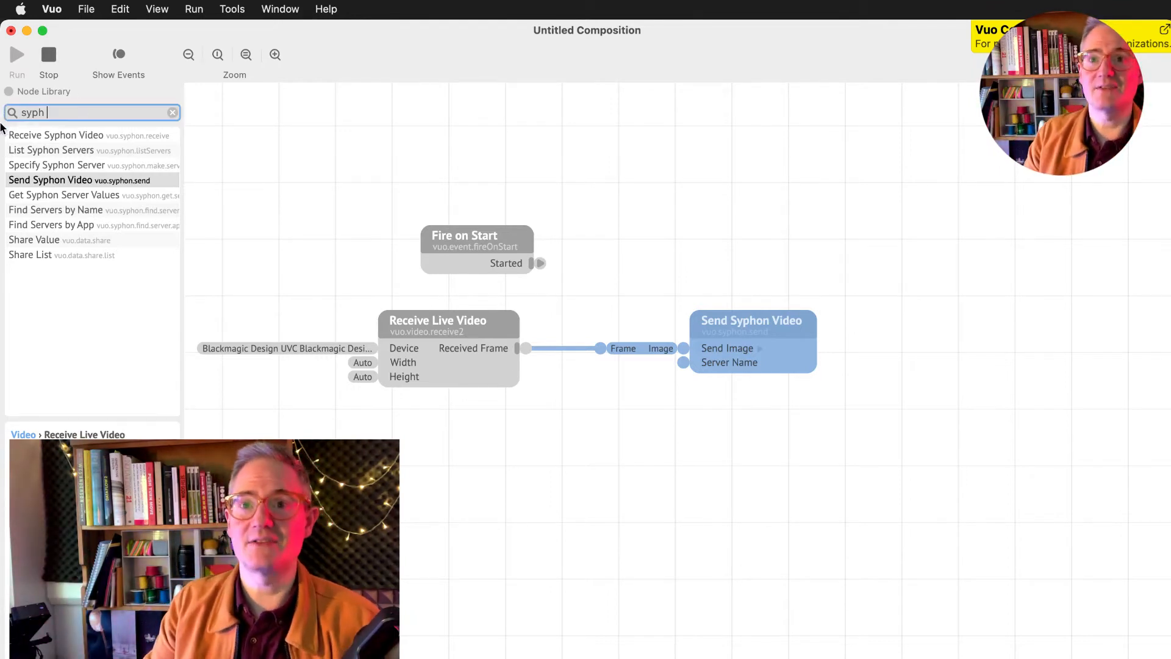
pyautogui.moveTo(70, 110); pyautogui.dragTo(1, 124)
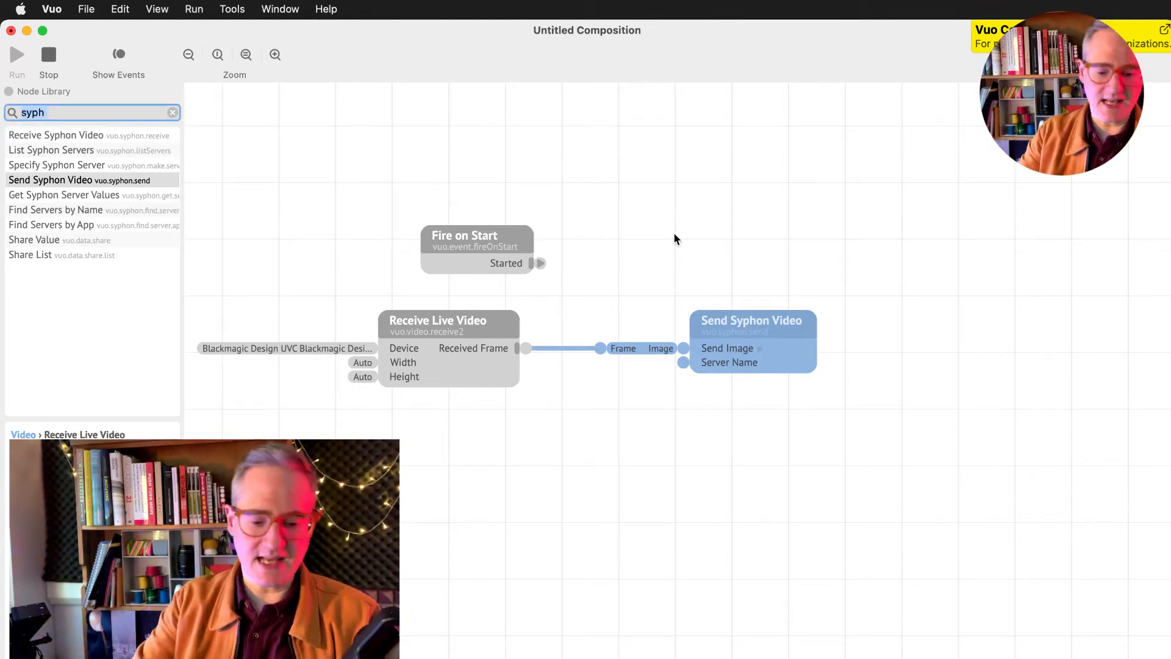
pyautogui.write('make 3d')
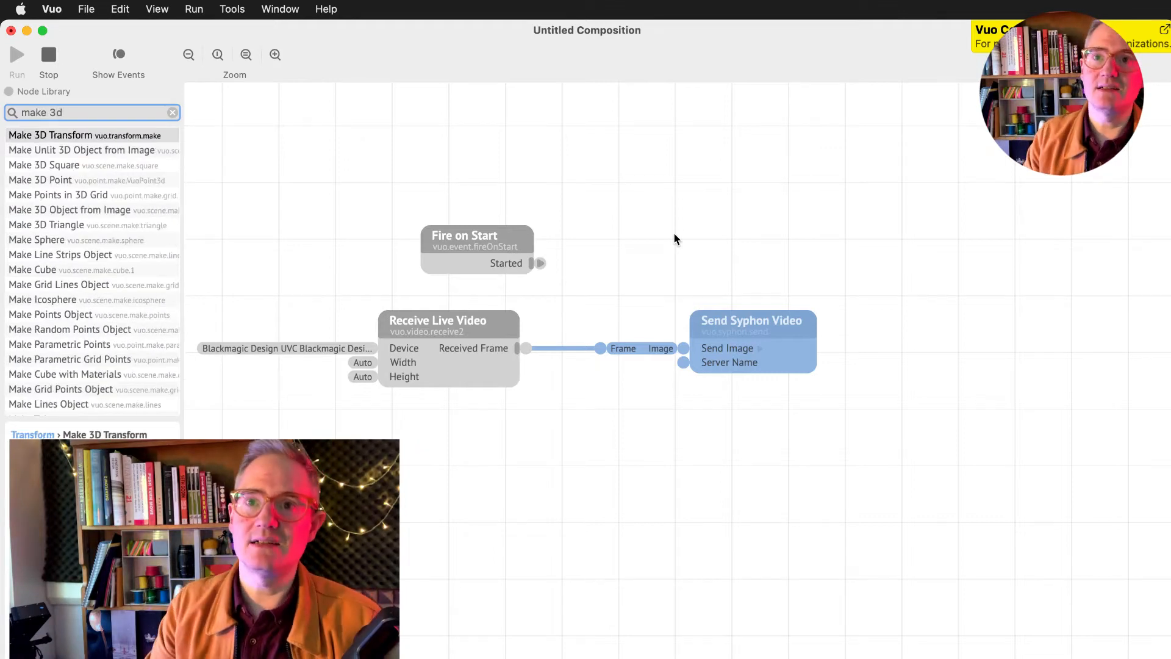
pyautogui.write(' obj')
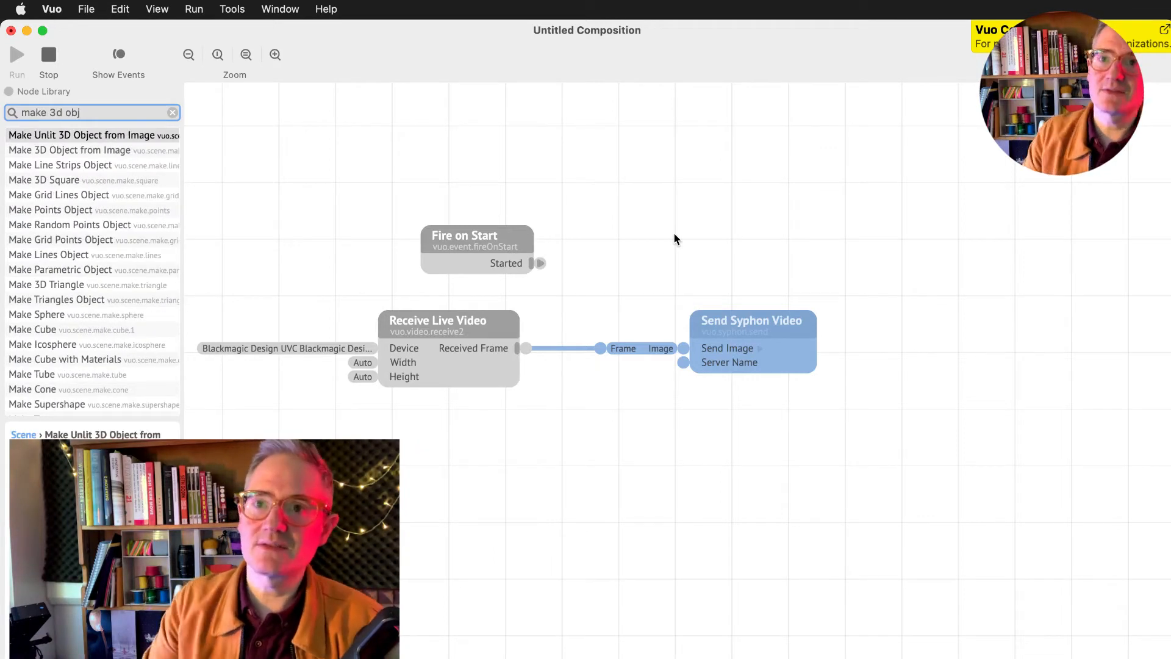
pyautogui.click(83, 155)
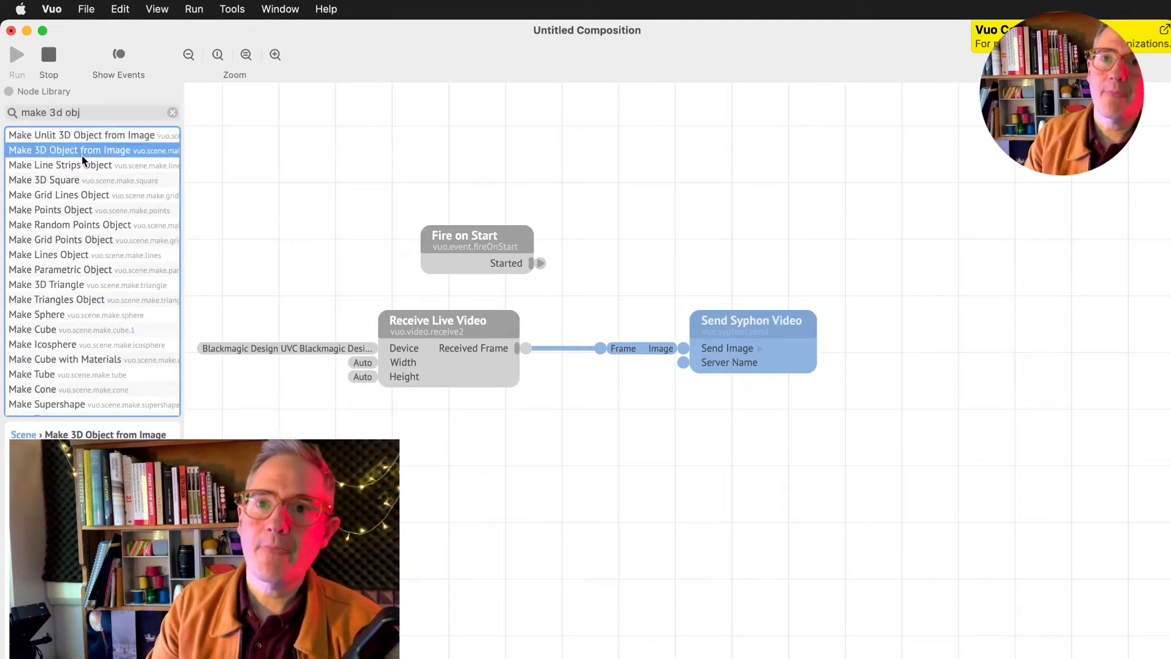
pyautogui.moveTo(93, 153); pyautogui.dragTo(550, 523)
# Connect Received Frame to the Image input of Make 3D Object from Image and inspect its Object output.
pyautogui.moveTo(610, 387); pyautogui.dragTo(482, 345)
pyautogui.moveTo(514, 209); pyautogui.dragTo(435, 384)
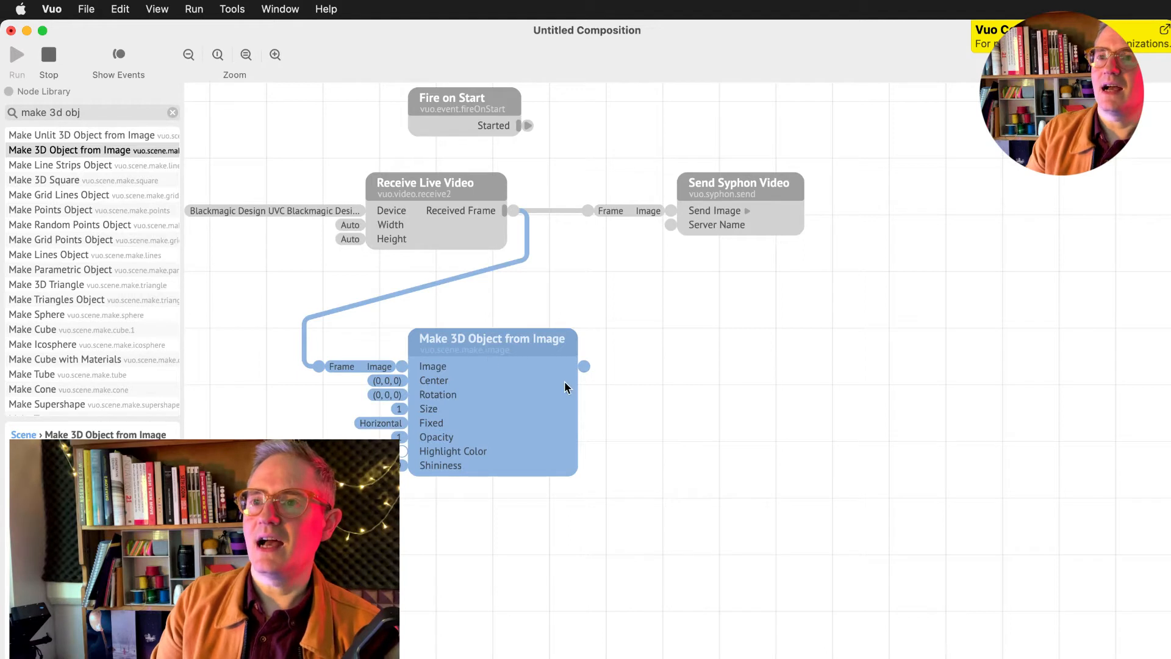
pyautogui.moveTo(585, 366)
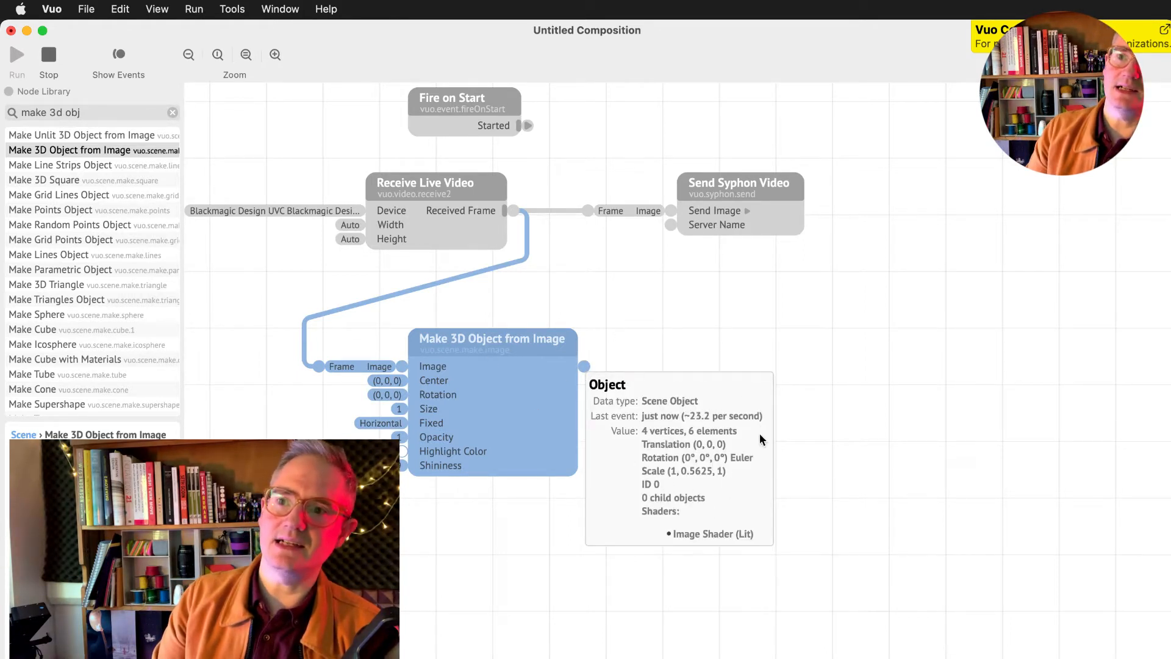
pyautogui.click(635, 306)
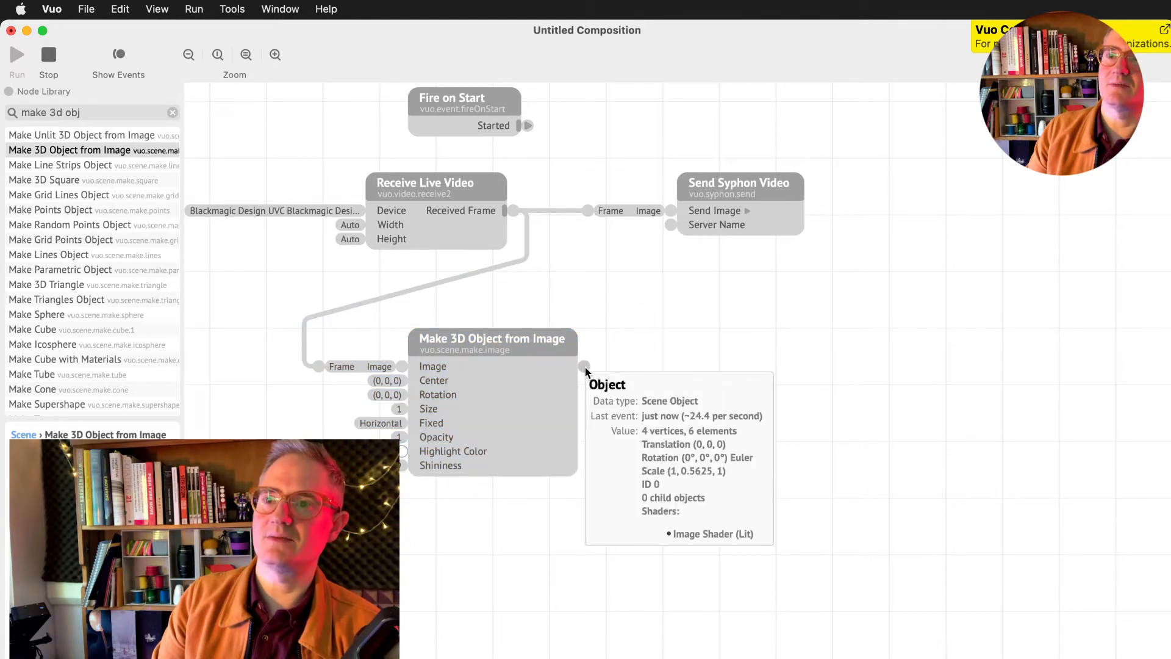
# Add a Render Scene to Image node and connect the 3D object's output to the first item of its Objects list.
pyautogui.tripleClick(106, 112)
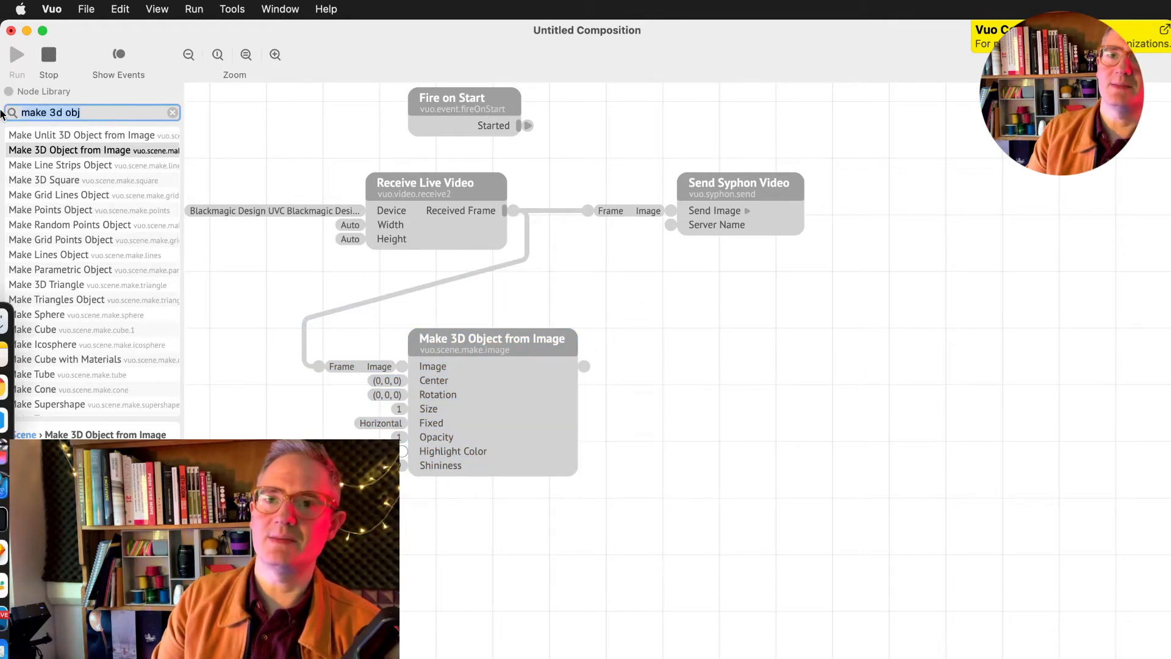
pyautogui.write('render scen')
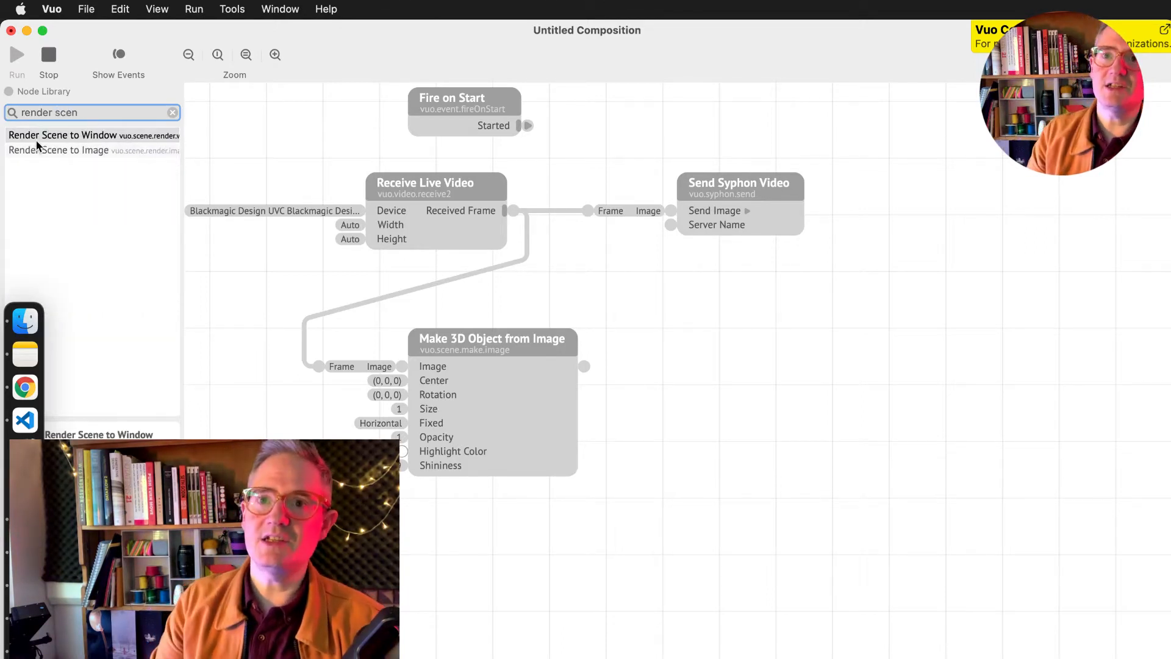
pyautogui.moveTo(37, 147); pyautogui.dragTo(746, 400)
pyautogui.moveTo(585, 366); pyautogui.dragTo(689, 435)
pyautogui.moveTo(853, 410)
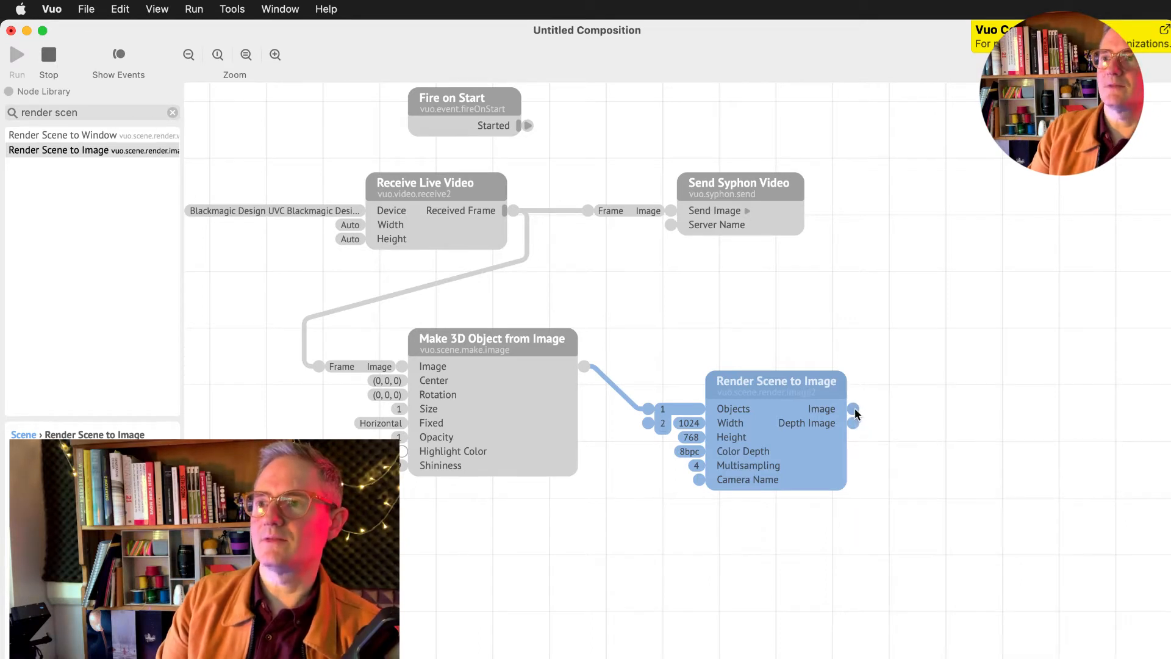
pyautogui.moveTo(97, 116); pyautogui.dragTo(1, 127)
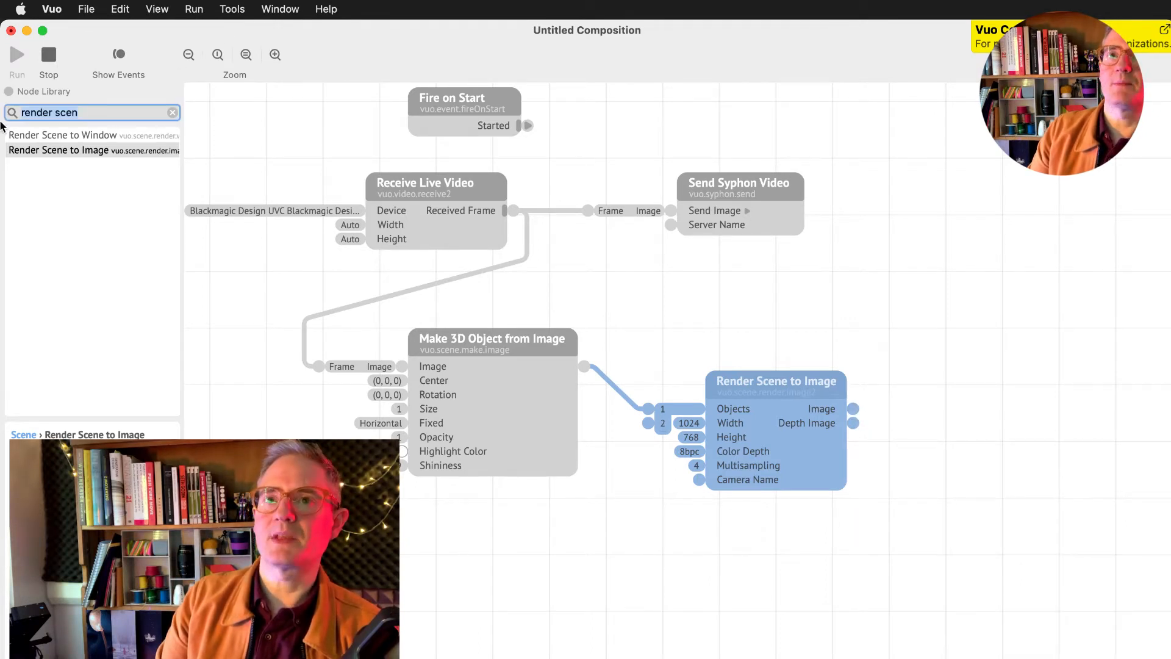
pyautogui.write('combine lay')
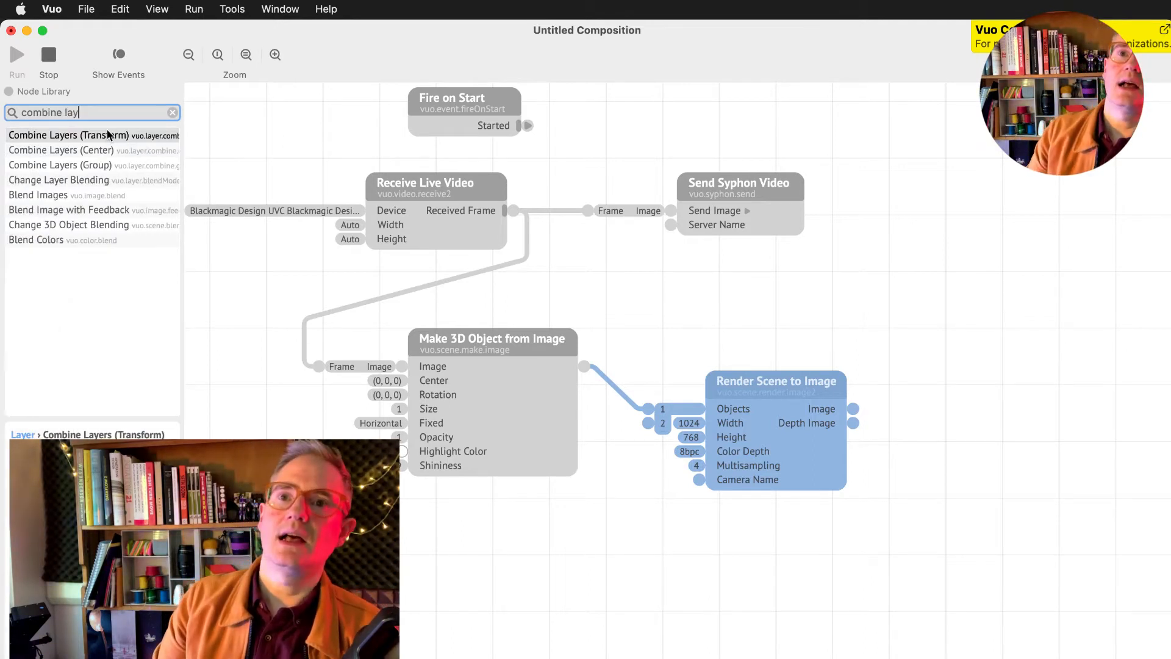
pyautogui.moveTo(107, 135); pyautogui.dragTo(970, 355)
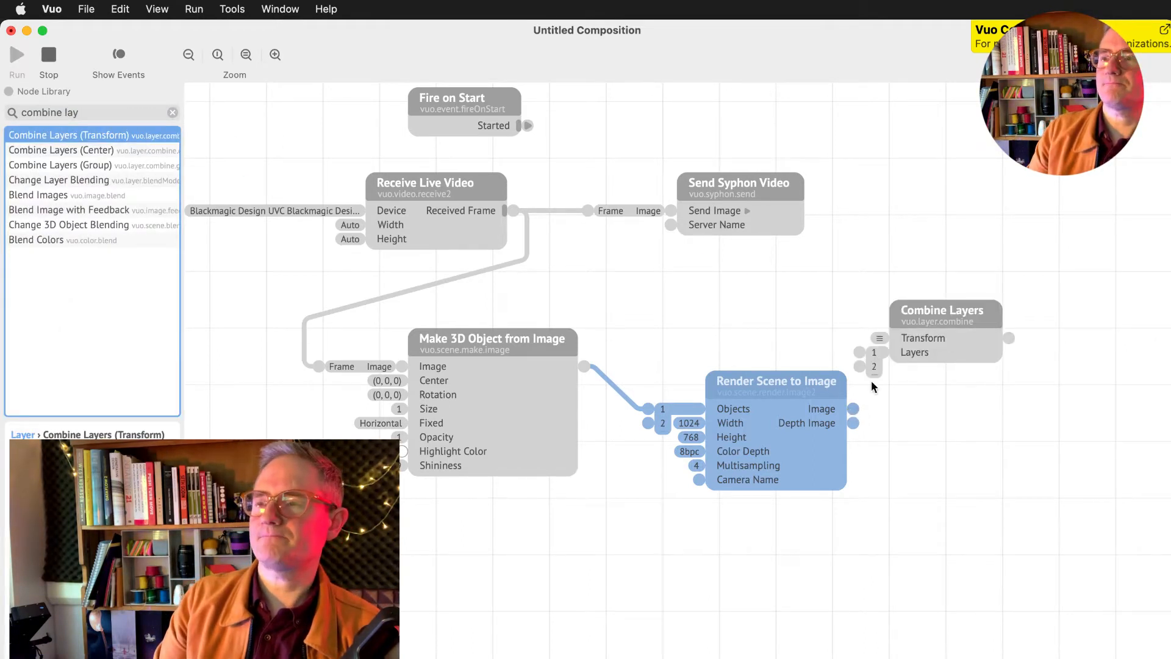
pyautogui.click(945, 311)
pyautogui.press('Delete')
# Search the node library for "layers to ima", add Render Layers to Image, and connect Render Scene to Image's Image output to its second Layers item.
pyautogui.click(52, 110)
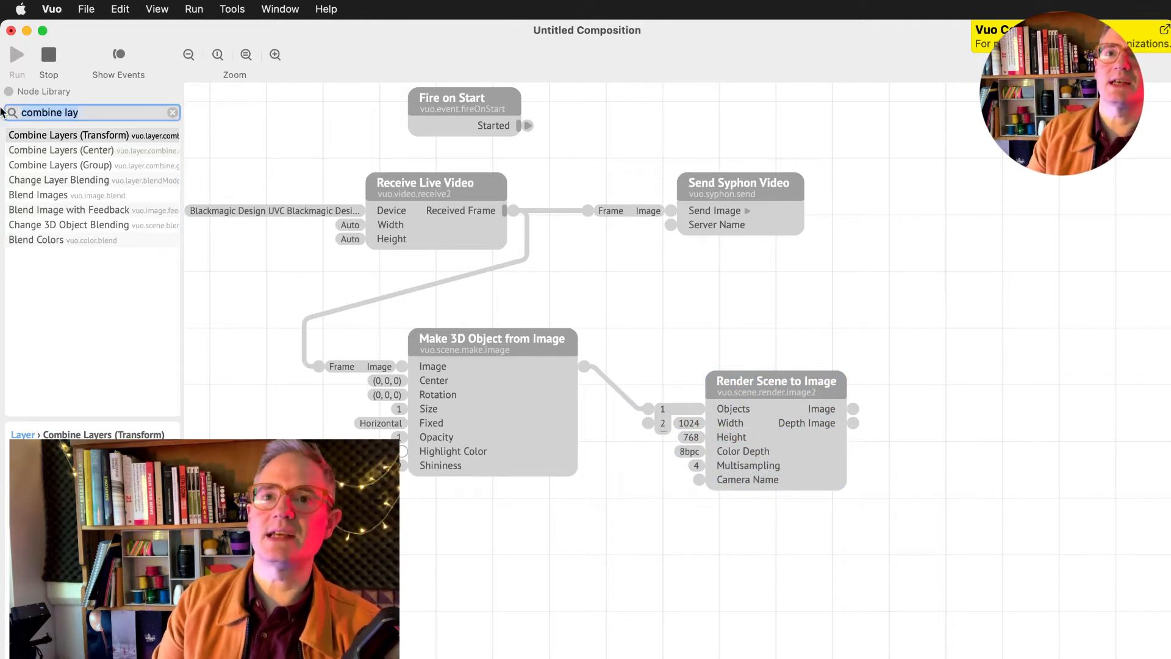
pyautogui.write('layesr to ')
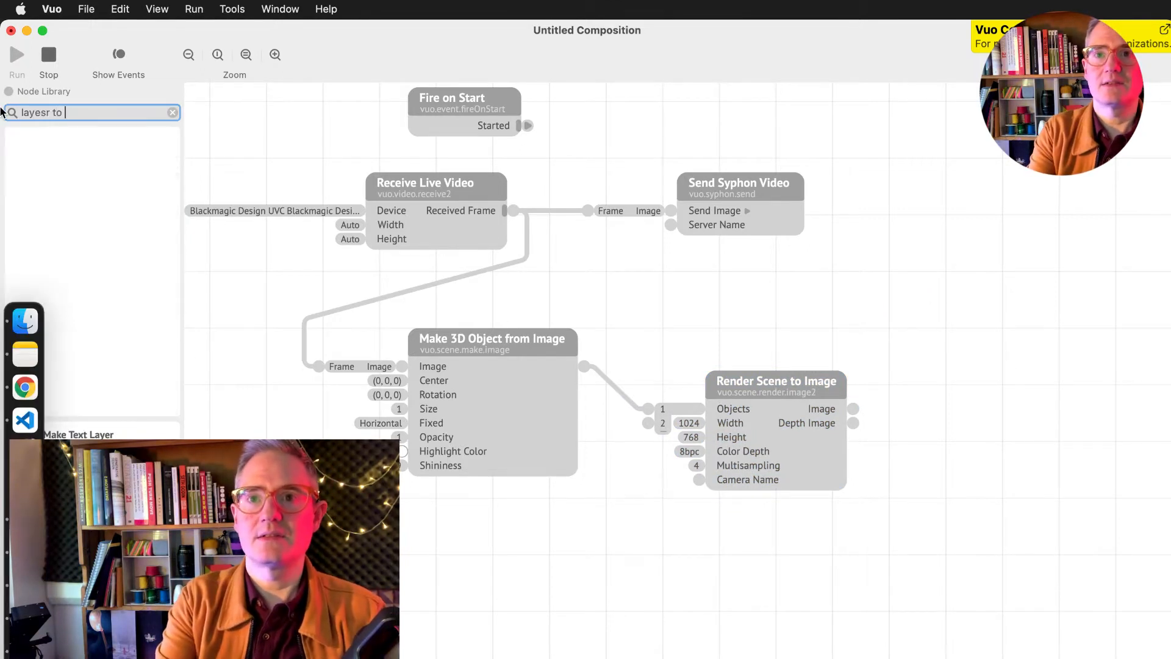
pyautogui.write('lyyers to ima')
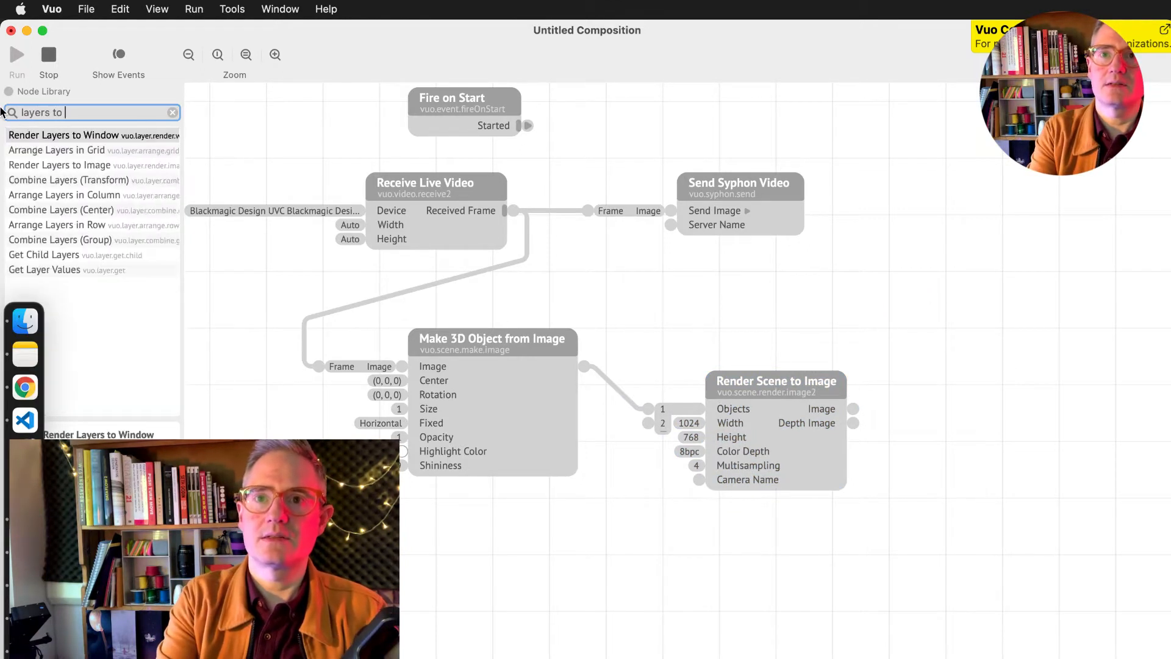
pyautogui.moveTo(59, 135); pyautogui.dragTo(865, 334)
pyautogui.moveTo(1006, 248); pyautogui.dragTo(1001, 250)
pyautogui.moveTo(855, 408); pyautogui.dragTo(899, 280)
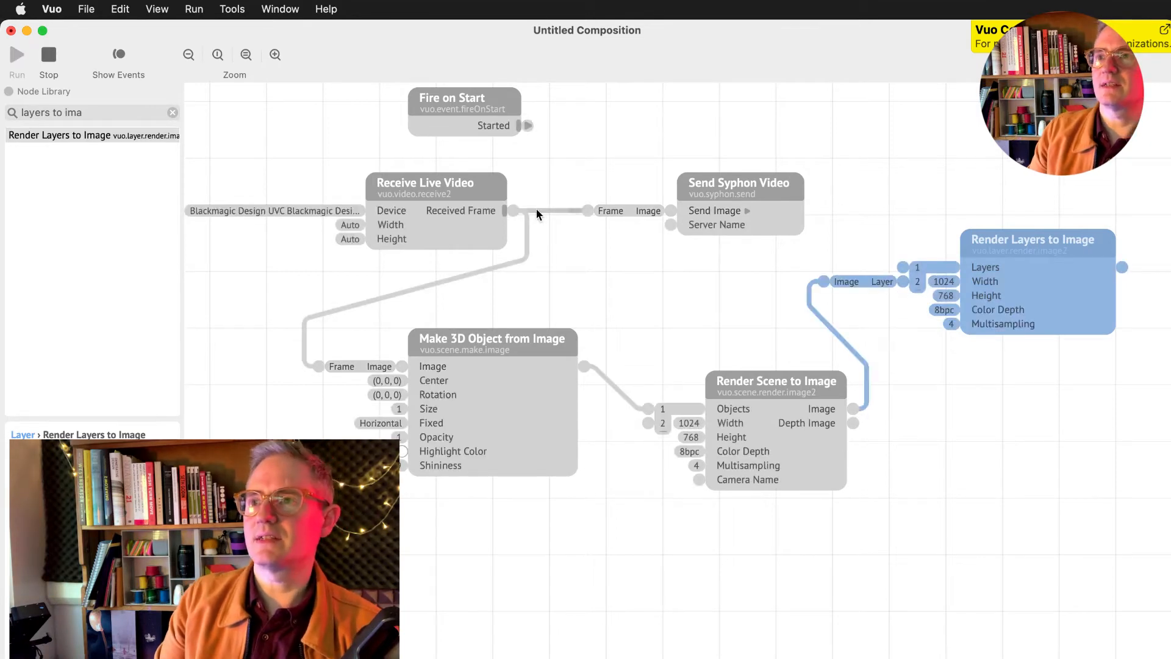
# Try to connect Received Frame directly to the first Layers item of Render Layers to Image.
pyautogui.moveTo(515, 214); pyautogui.dragTo(904, 268)
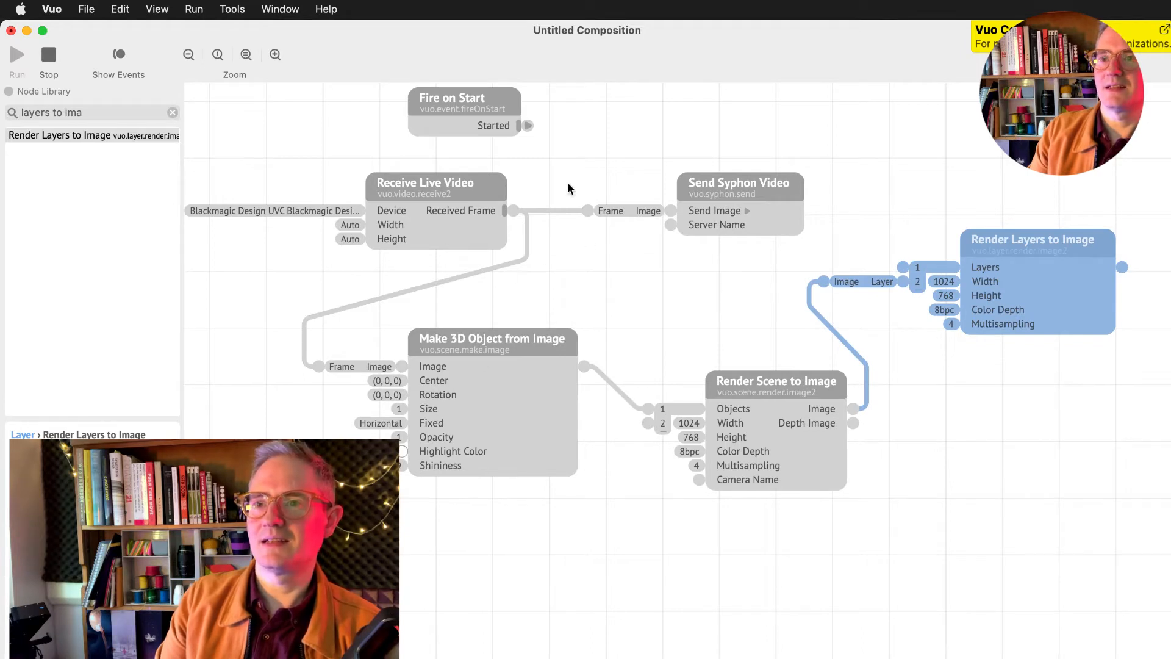
pyautogui.moveTo(515, 215); pyautogui.dragTo(901, 267)
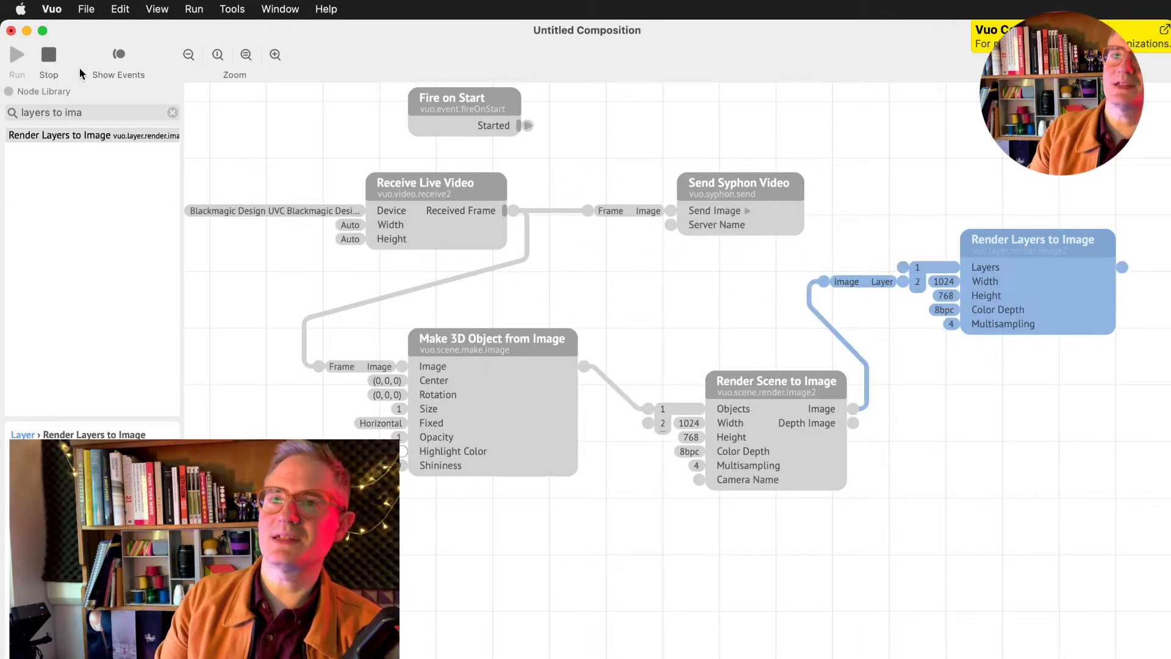
# Search for "frame to ima", add a Convert Frame to Image node, and link it between Received Frame and the first Layers item.
pyautogui.click(106, 110)
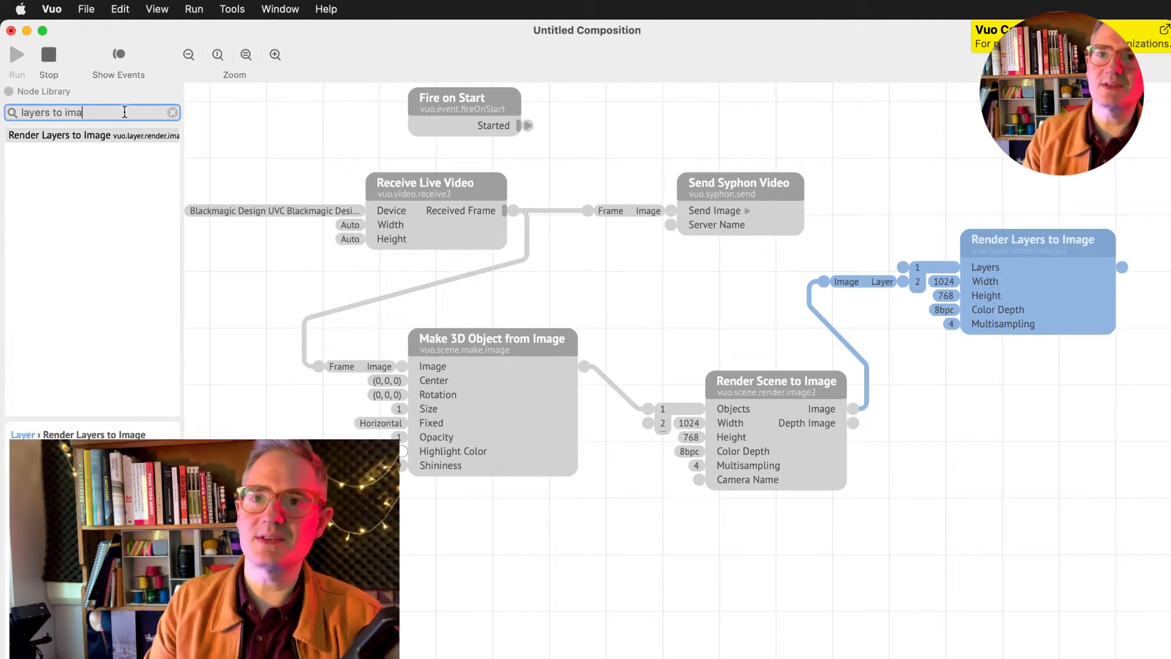
pyautogui.press('super+a')
pyautogui.write('frame to ima')
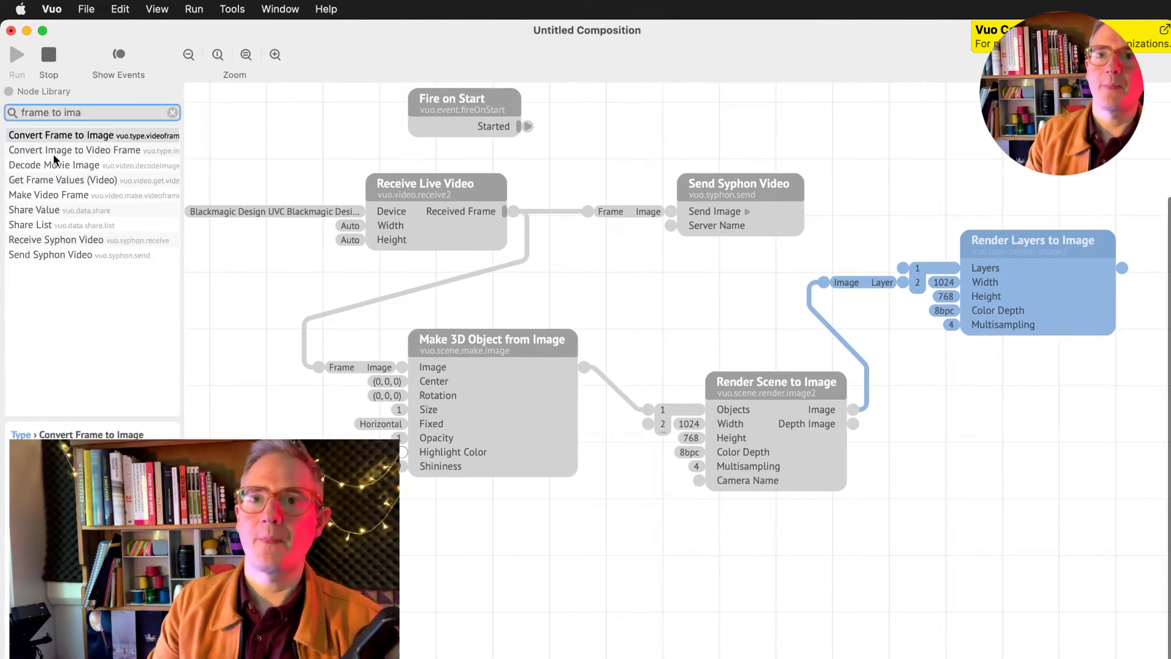
pyautogui.moveTo(108, 132); pyautogui.dragTo(654, 287)
pyautogui.moveTo(782, 311); pyautogui.dragTo(903, 268)
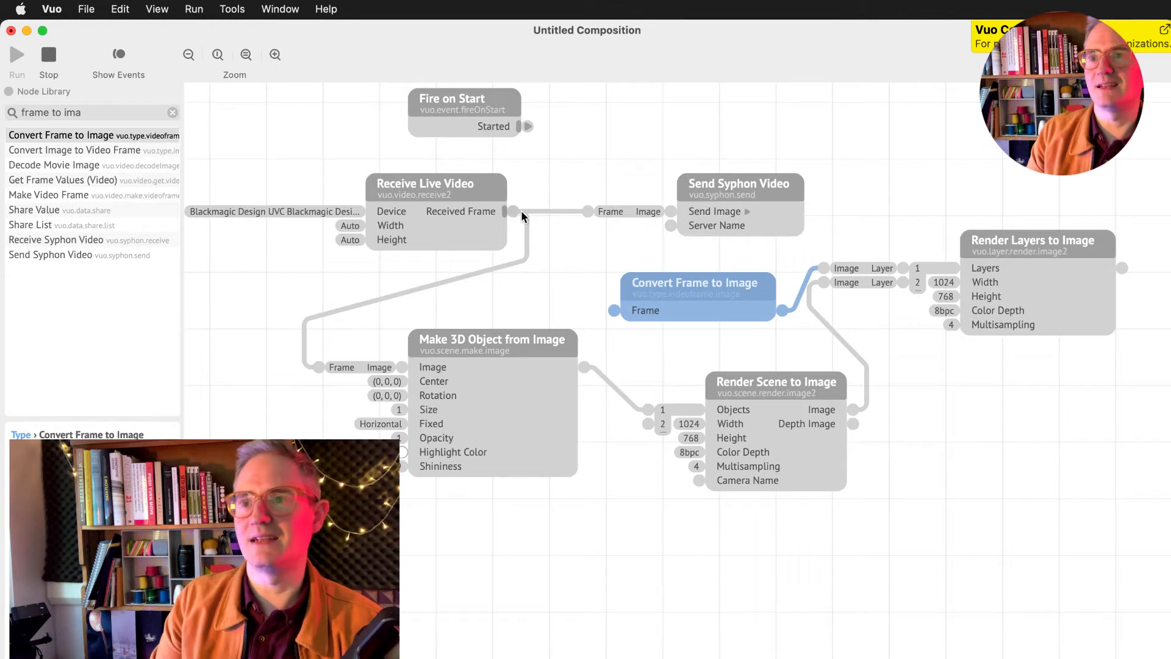
pyautogui.moveTo(515, 211); pyautogui.dragTo(587, 269)
pyautogui.moveTo(613, 310); pyautogui.dragTo(613, 310)
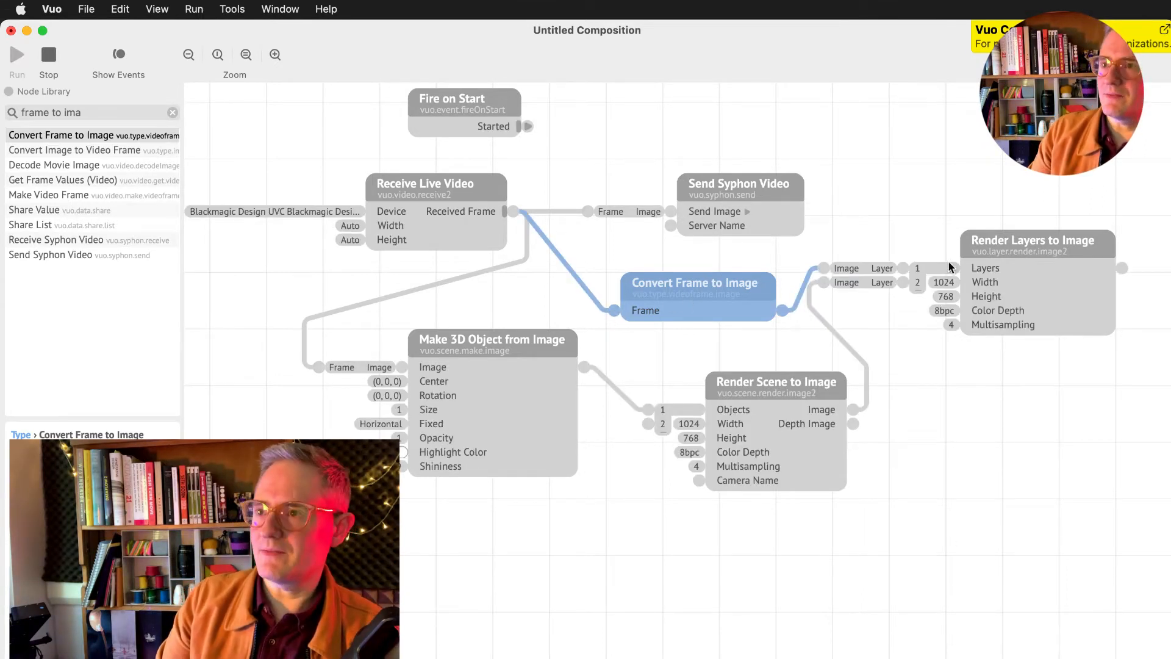
# Rearrange Render Layers to Image and Send Syphon Video, and connect the rendered layers image to Send Image in place of the direct camera feed.
pyautogui.moveTo(782, 312)
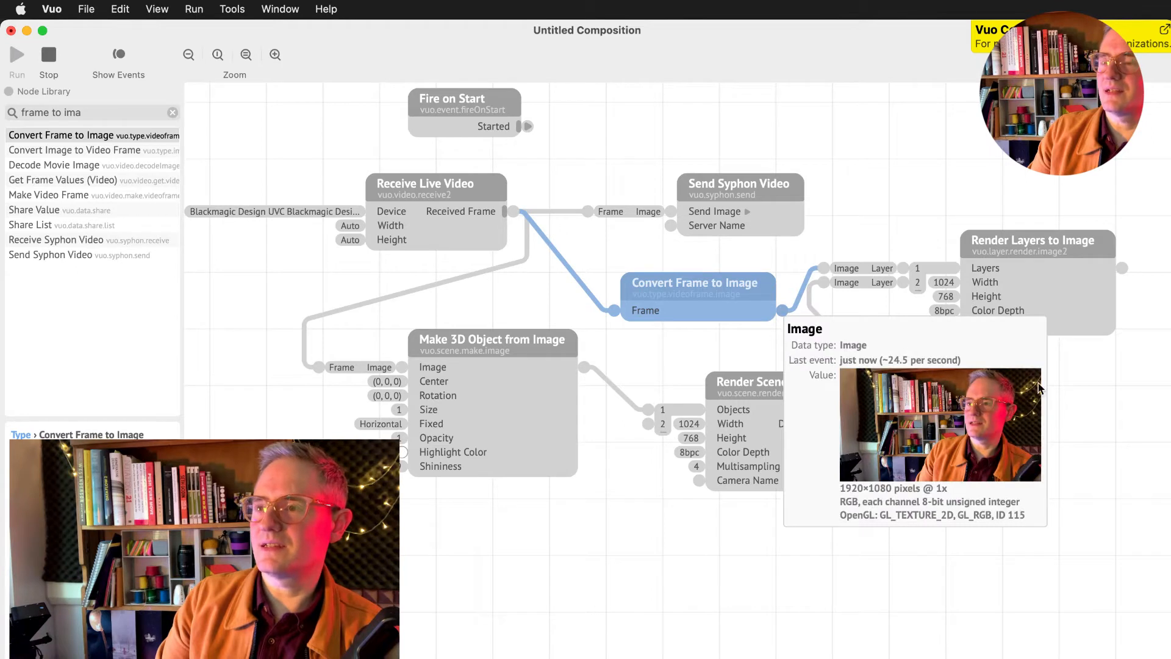
pyautogui.moveTo(1026, 248)
pyautogui.mouseDown()
pyautogui.moveTo(983, 221)
pyautogui.moveTo(1026, 234)
pyautogui.mouseUp()
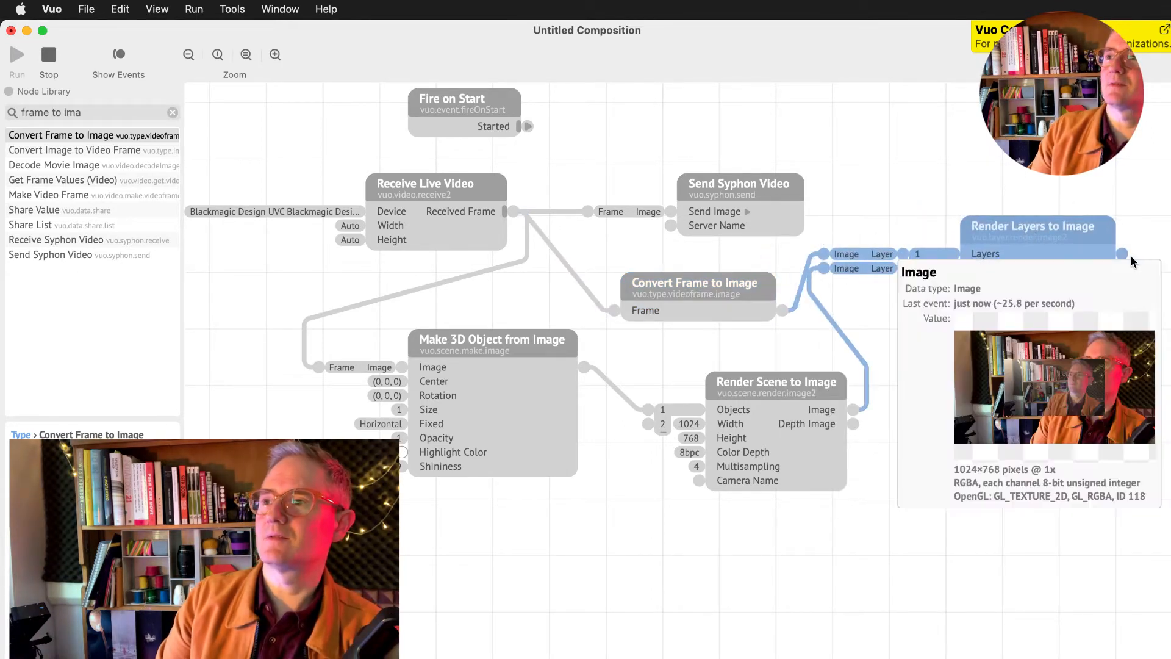
pyautogui.moveTo(767, 190); pyautogui.dragTo(937, 161)
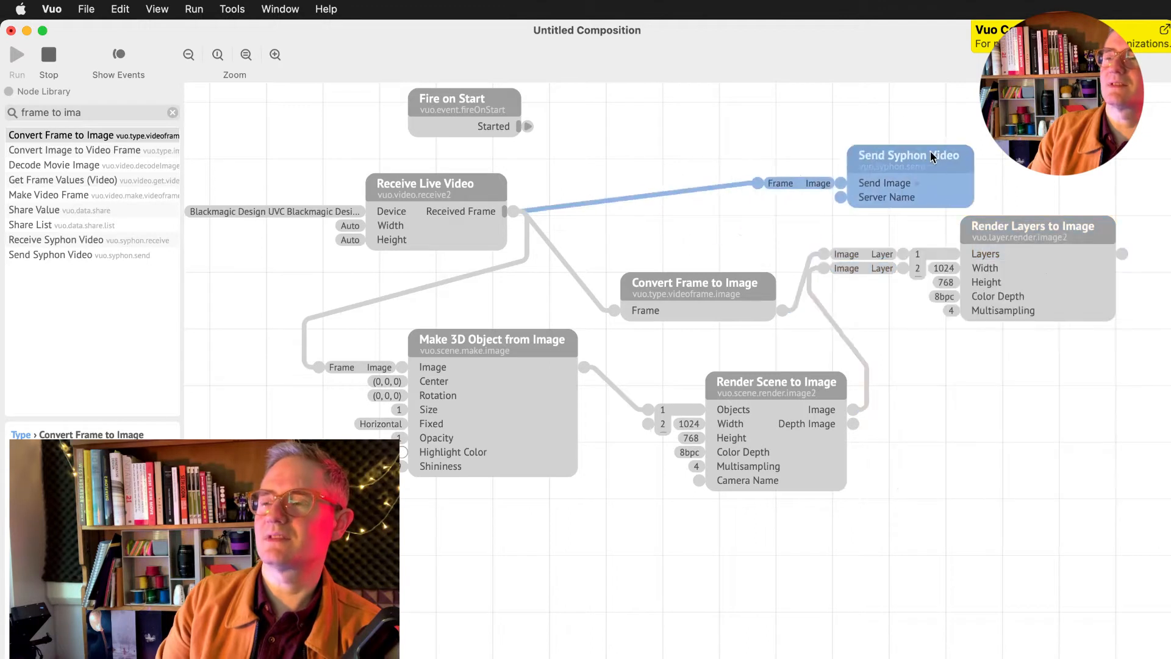
pyautogui.moveTo(1124, 253); pyautogui.dragTo(768, 183)
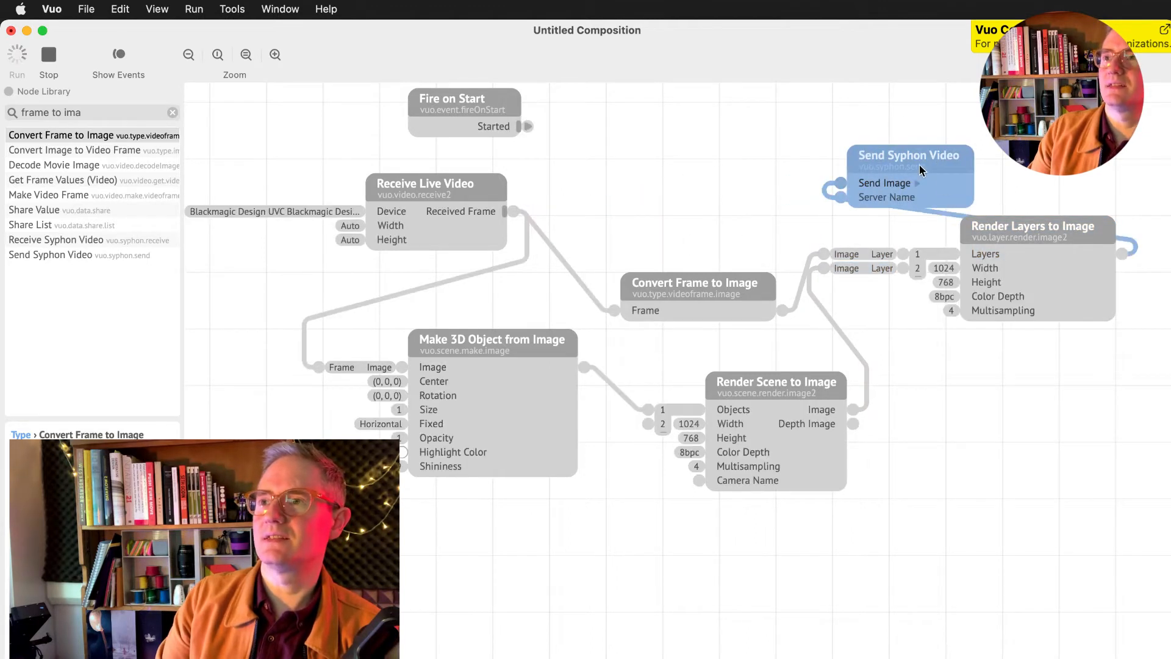
pyautogui.moveTo(920, 164); pyautogui.dragTo(1019, 164)
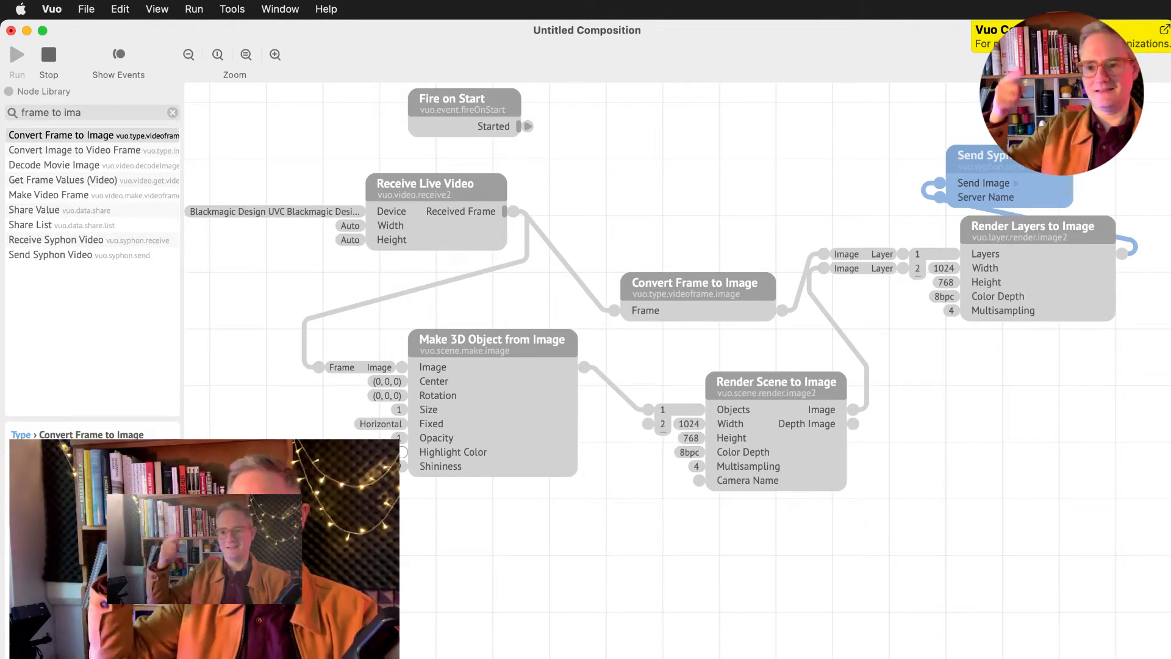
# Switch to Ecamm Live, then move and enlarge the floating live preview so it no longer covers the Make 3D Object from Image node.
pyautogui.press('super+Tab')
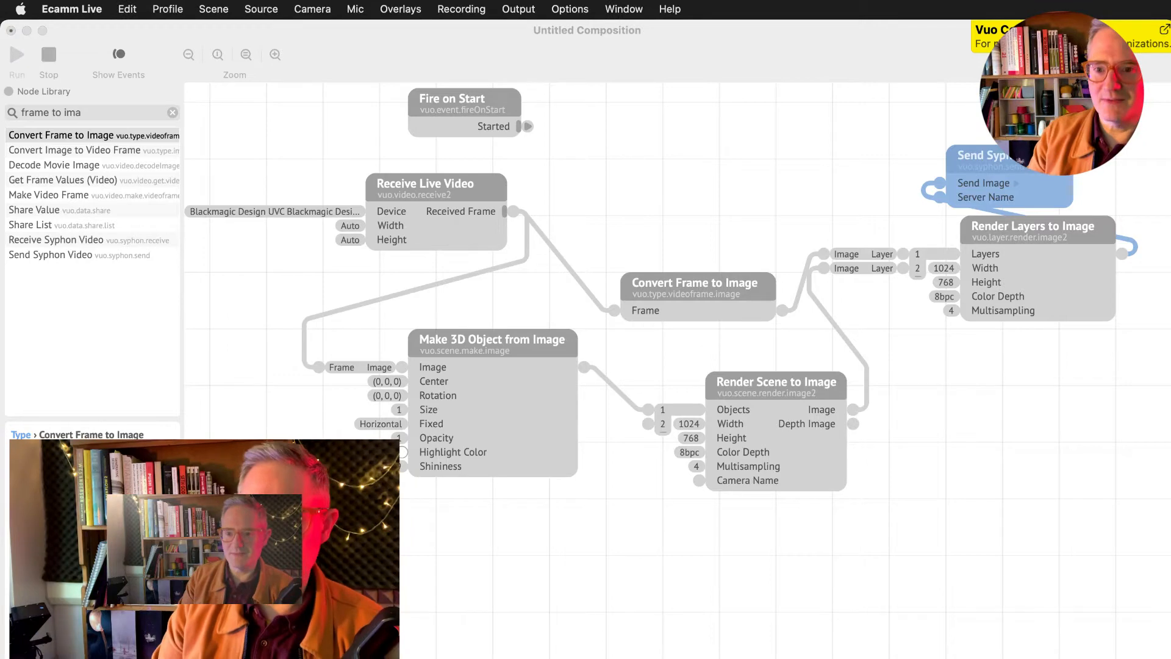
pyautogui.moveTo(204, 549); pyautogui.dragTo(294, 390)
pyautogui.moveTo(488, 280); pyautogui.dragTo(734, 179)
pyautogui.moveTo(449, 340); pyautogui.dragTo(873, 379)
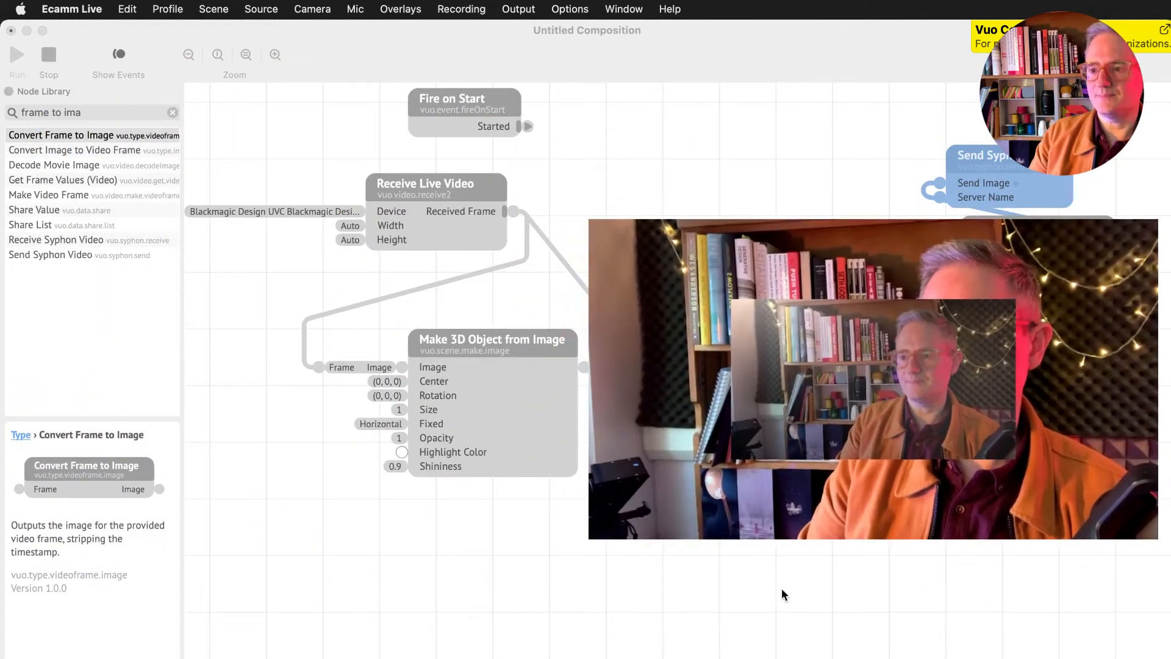
# Return to Vuo and set the Center of Make 3D Object from Image to (-0.68, -0.4, 0).
pyautogui.click(390, 382)
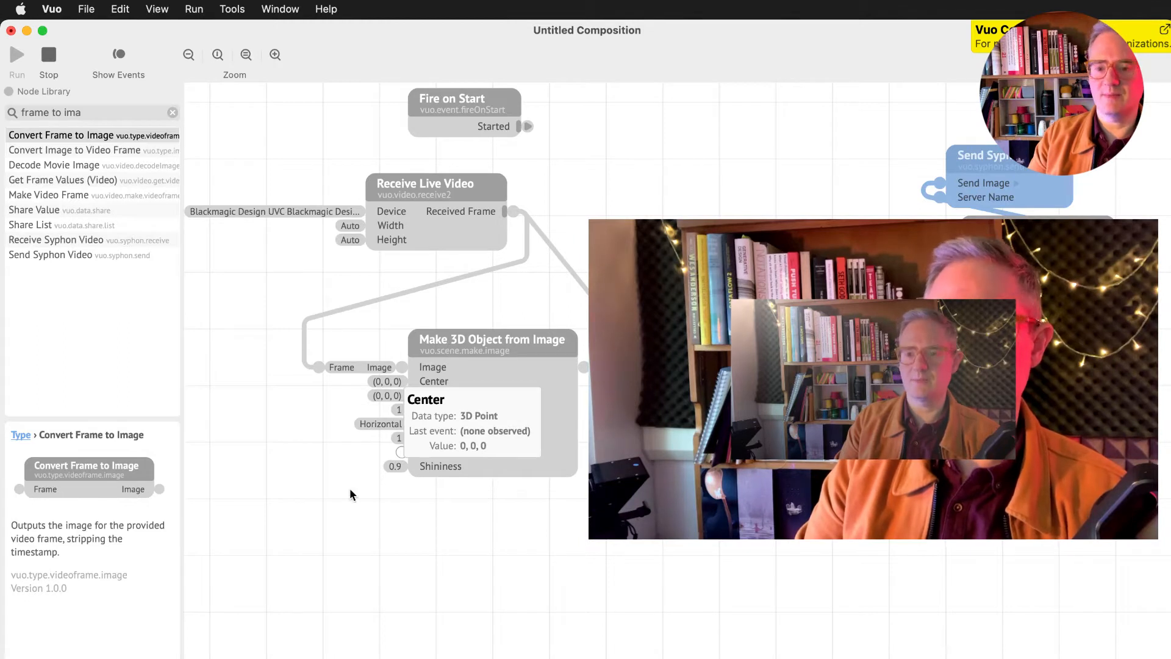
pyautogui.press('Escape')
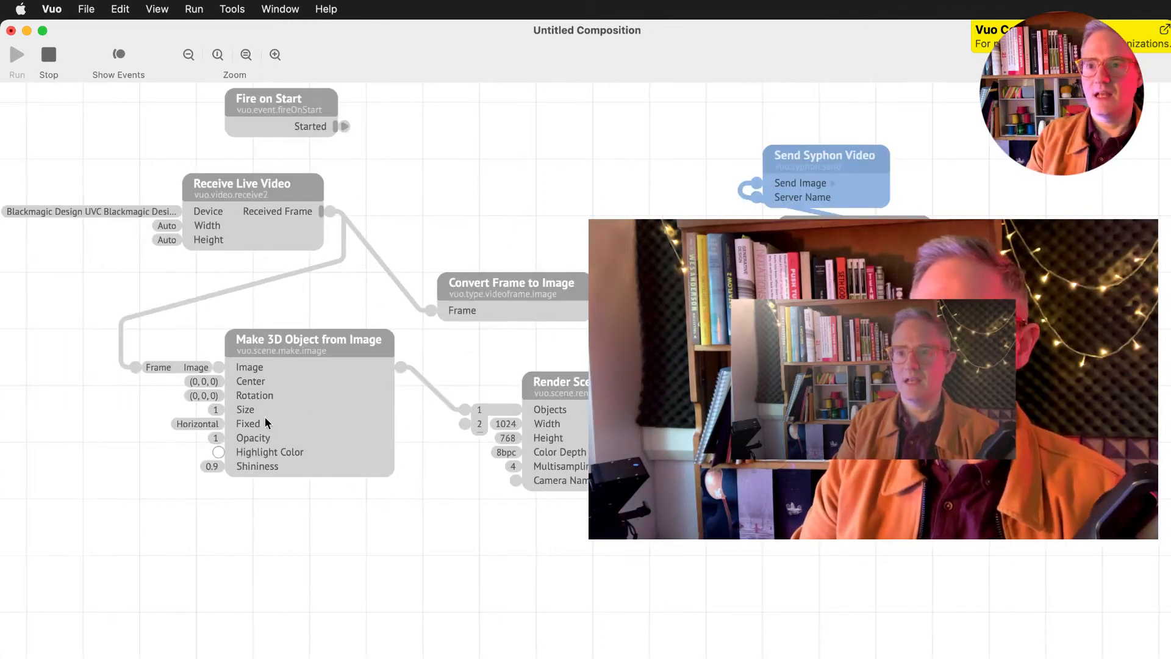
pyautogui.click(206, 381)
pyautogui.moveTo(162, 359); pyautogui.dragTo(148, 352)
pyautogui.moveTo(163, 392); pyautogui.dragTo(166, 396)
pyautogui.press('Tab')
# Set the 3D object's Rotation to (0, -21.6, 0) and its Opacity to 0.78.
pyautogui.click(215, 397)
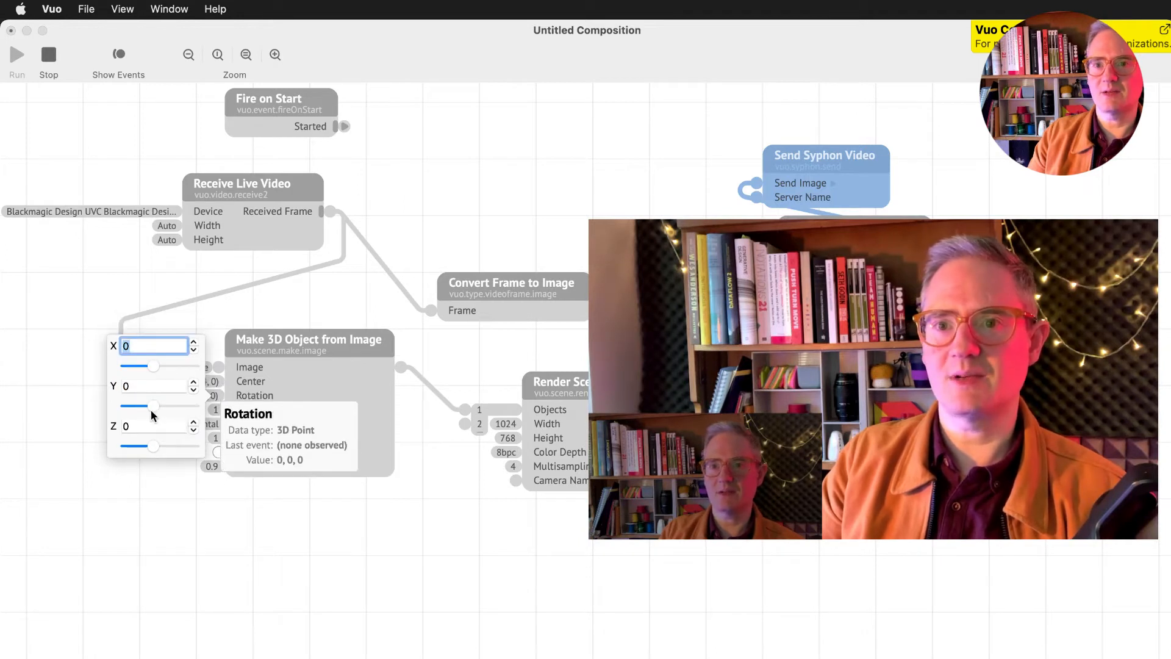
pyautogui.moveTo(153, 407); pyautogui.dragTo(156, 412)
pyautogui.click(232, 486)
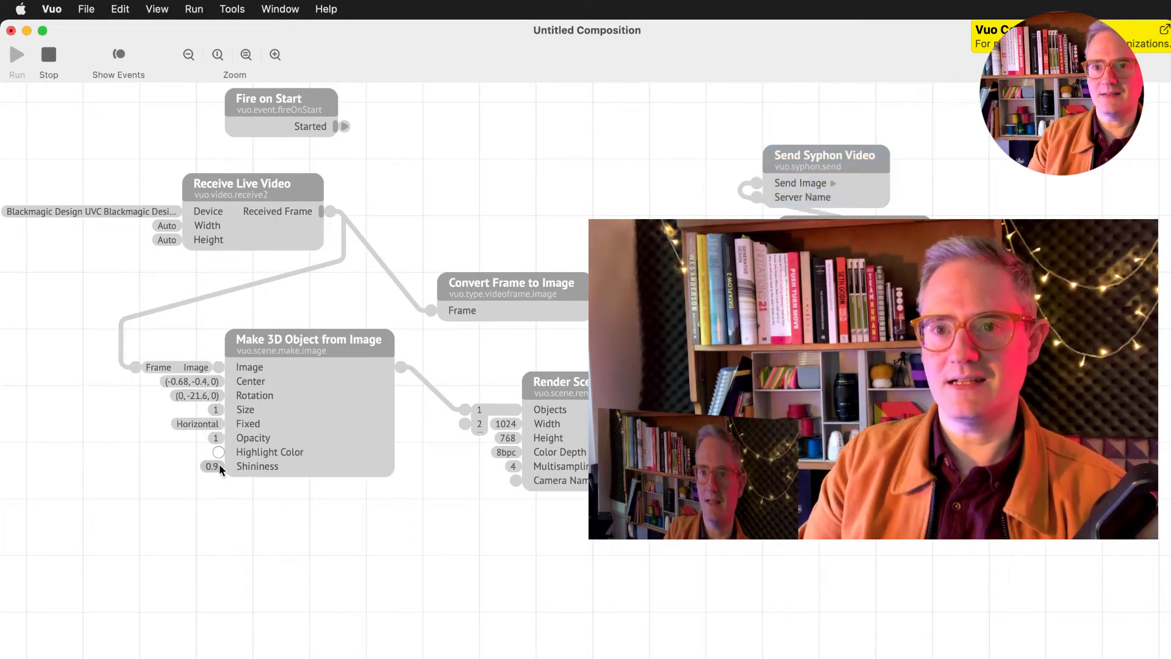
pyautogui.click(215, 438)
pyautogui.moveTo(156, 448); pyautogui.dragTo(178, 449)
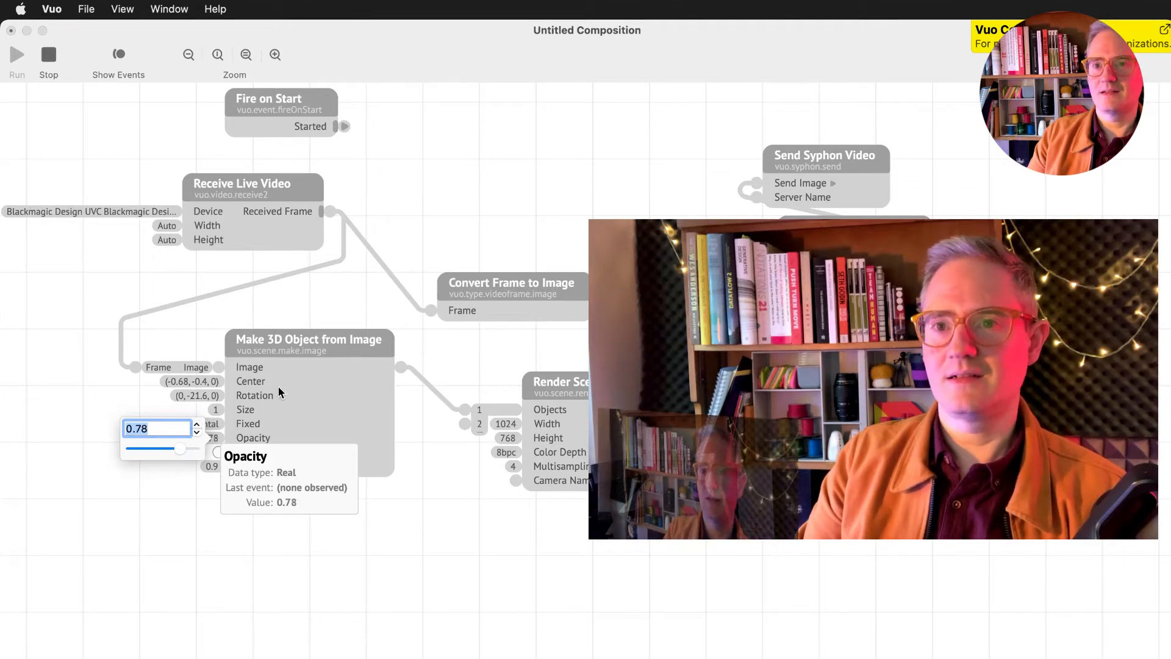
pyautogui.press('Return')
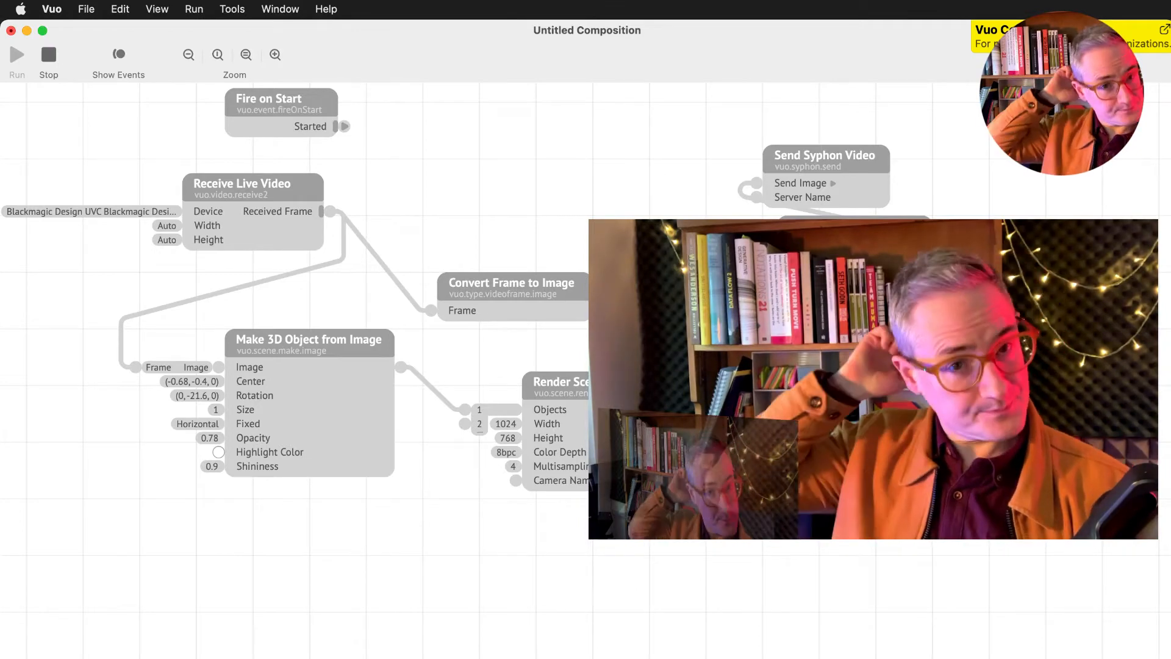
# Switch to the Zoom meeting screenshot in Preview and move the floating live preview away from its upper participant rows.
pyautogui.press('super+Tab')
pyautogui.press('super+Tab')
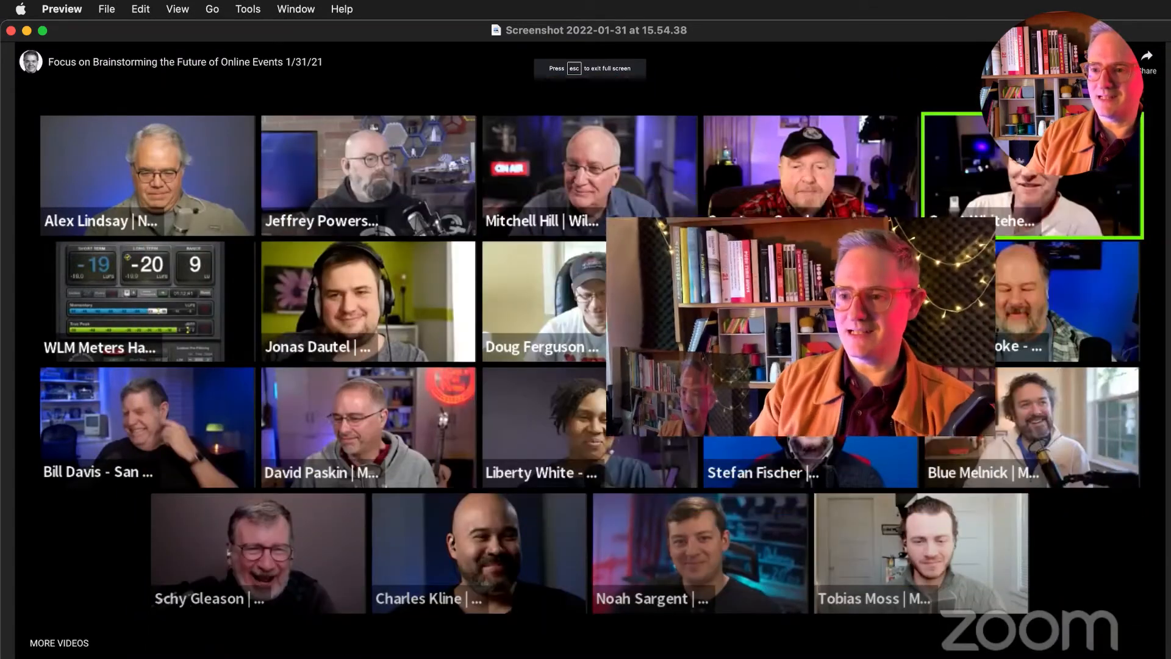
pyautogui.moveTo(793, 330); pyautogui.dragTo(219, 522)
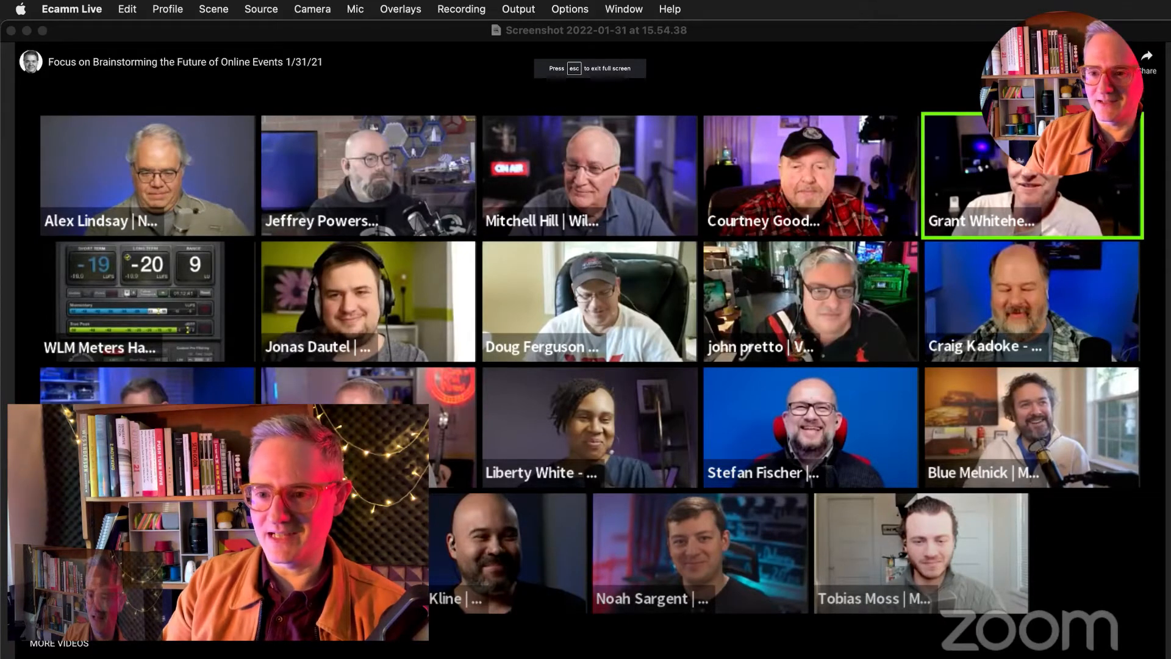
# Switch back to Vuo and move the Make 3D Object from Image node closer to Convert Frame to Image.
pyautogui.press('super+Tab')
pyautogui.press('super+Tab')
pyautogui.press('super+Tab')
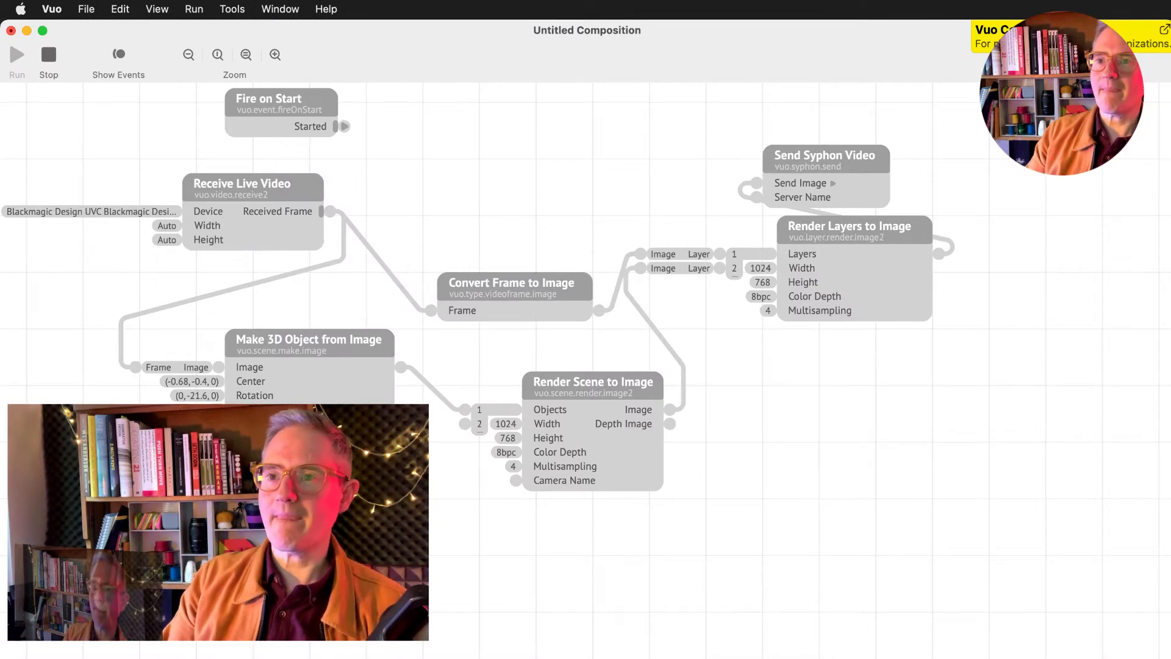
pyautogui.moveTo(301, 354); pyautogui.dragTo(344, 340)
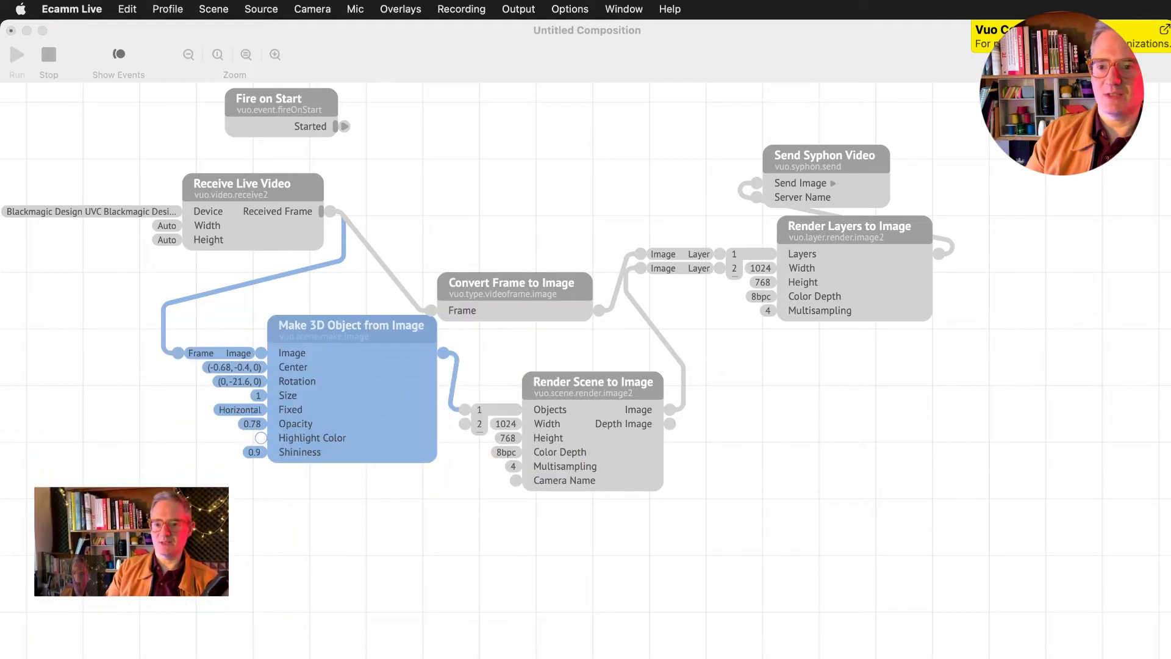
# Open the node library, search for "screen", and add a Capture Image of Screen node below Make 3D Object from Image.
pyautogui.hscroll(-8, 439, 353)
pyautogui.scroll(1, 439, 353)
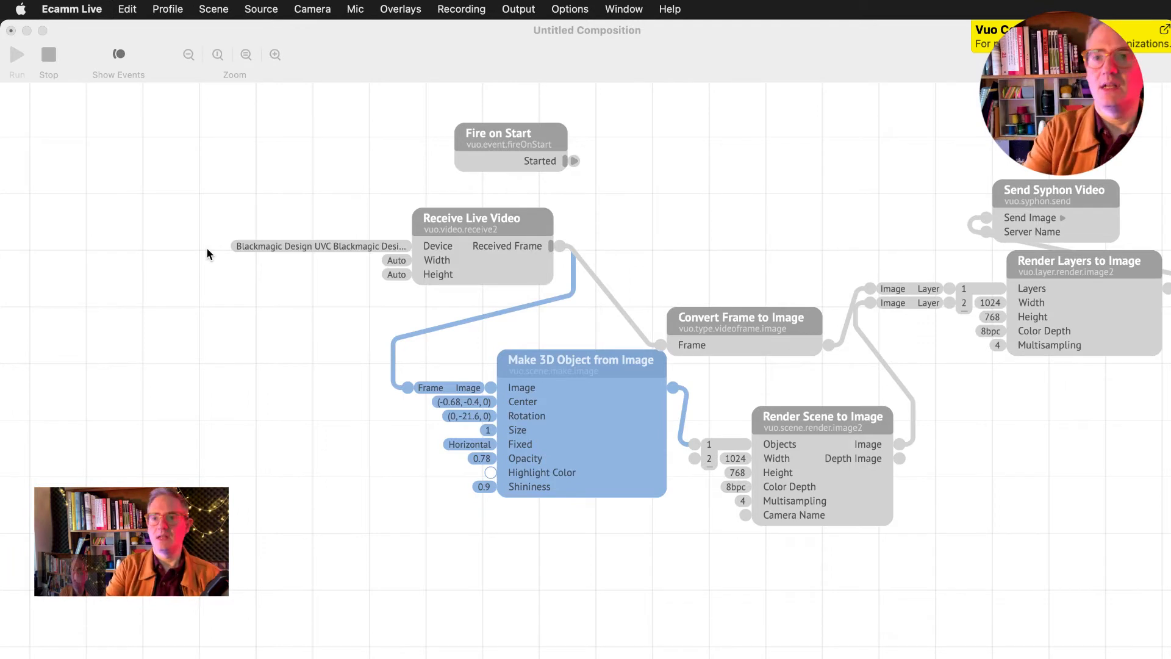
pyautogui.click(247, 363)
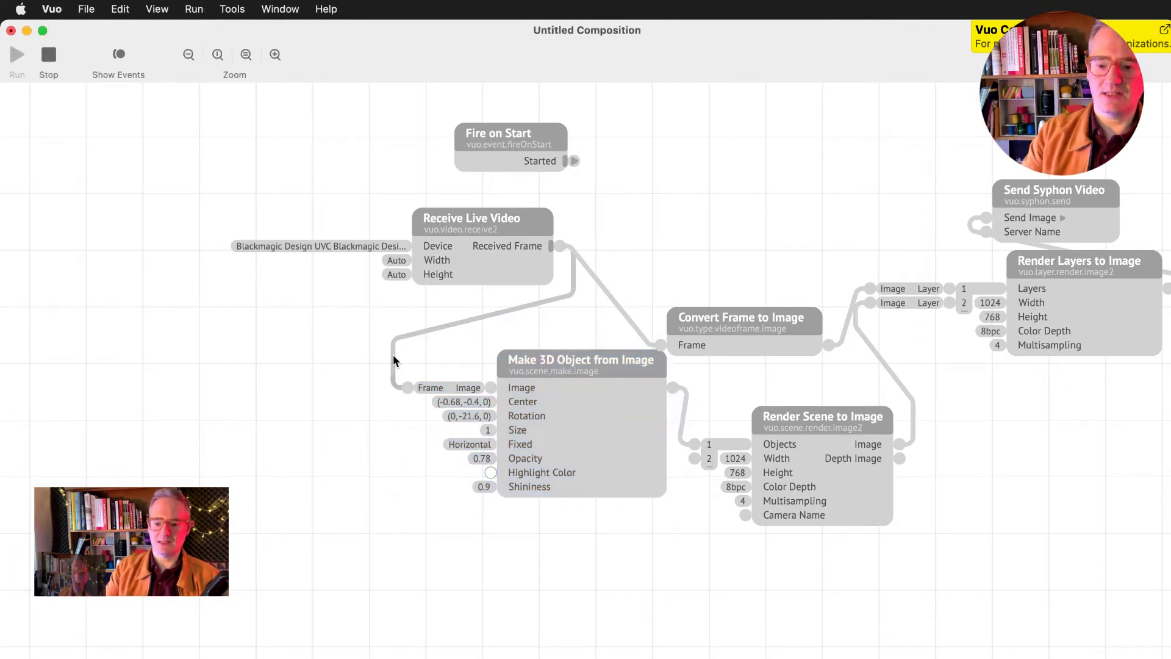
pyautogui.press('super+shift+l')
pyautogui.write('screem')
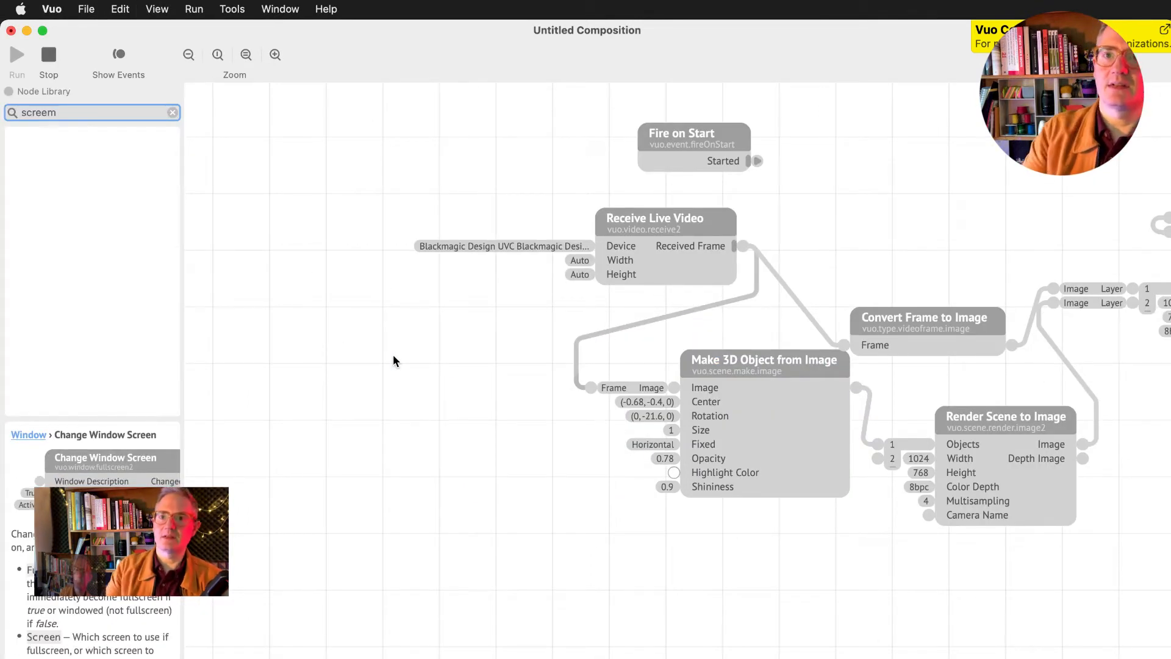
pyautogui.press('BackSpace')
pyautogui.write('n')
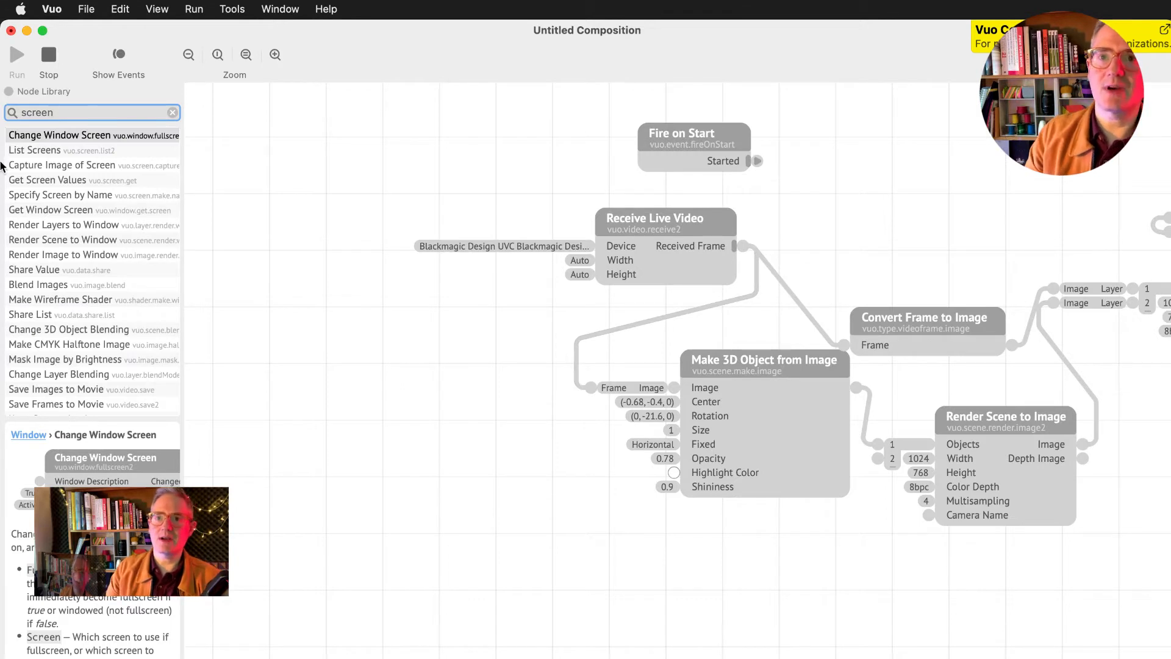
pyautogui.moveTo(54, 169); pyautogui.dragTo(595, 558)
pyautogui.hscroll(5, 576, 504)
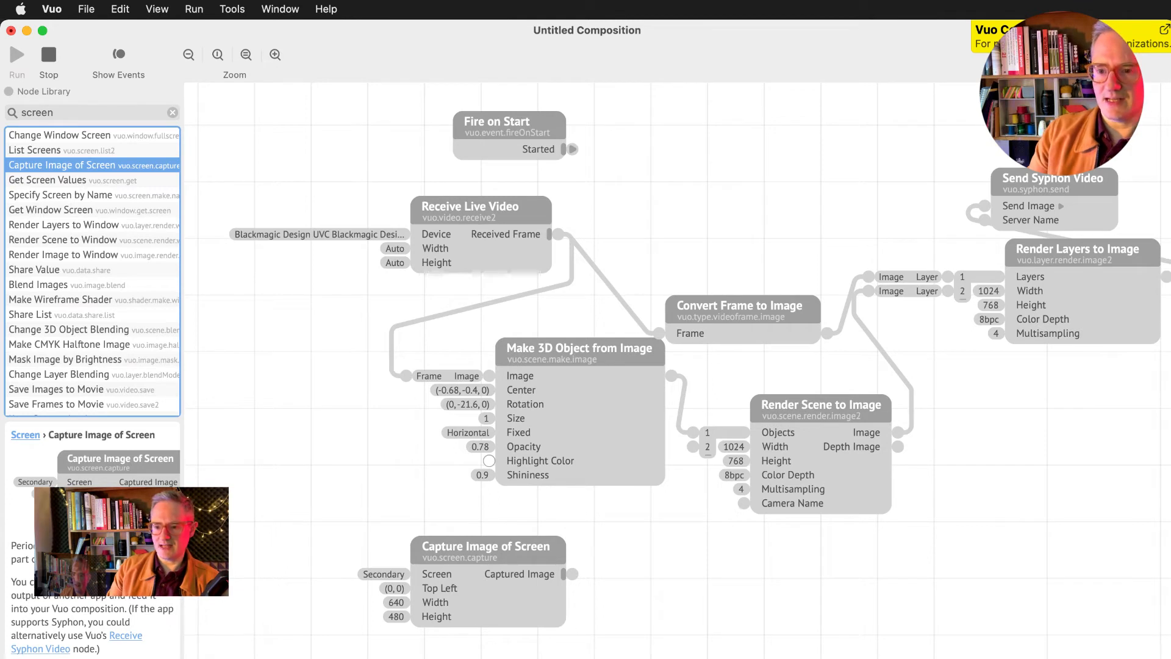
# Move the Capture Image of Screen node beside Make 3D Object from Image and connect its Captured Image output to the Image input.
pyautogui.press('super+Tab')
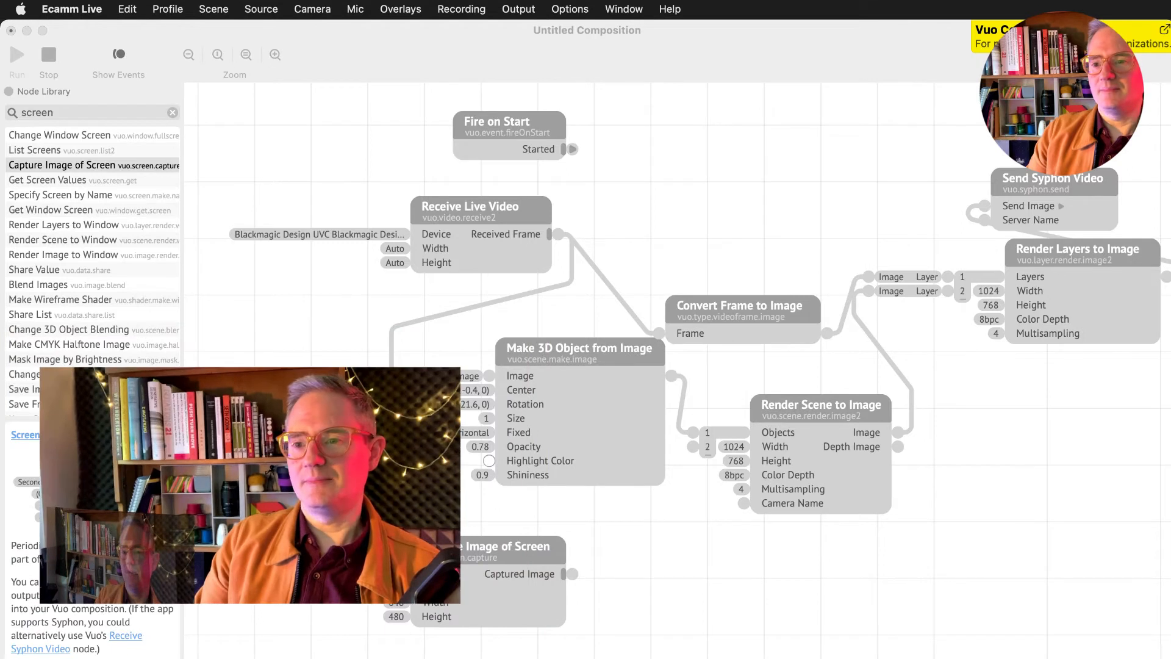
pyautogui.moveTo(549, 557); pyautogui.dragTo(304, 380)
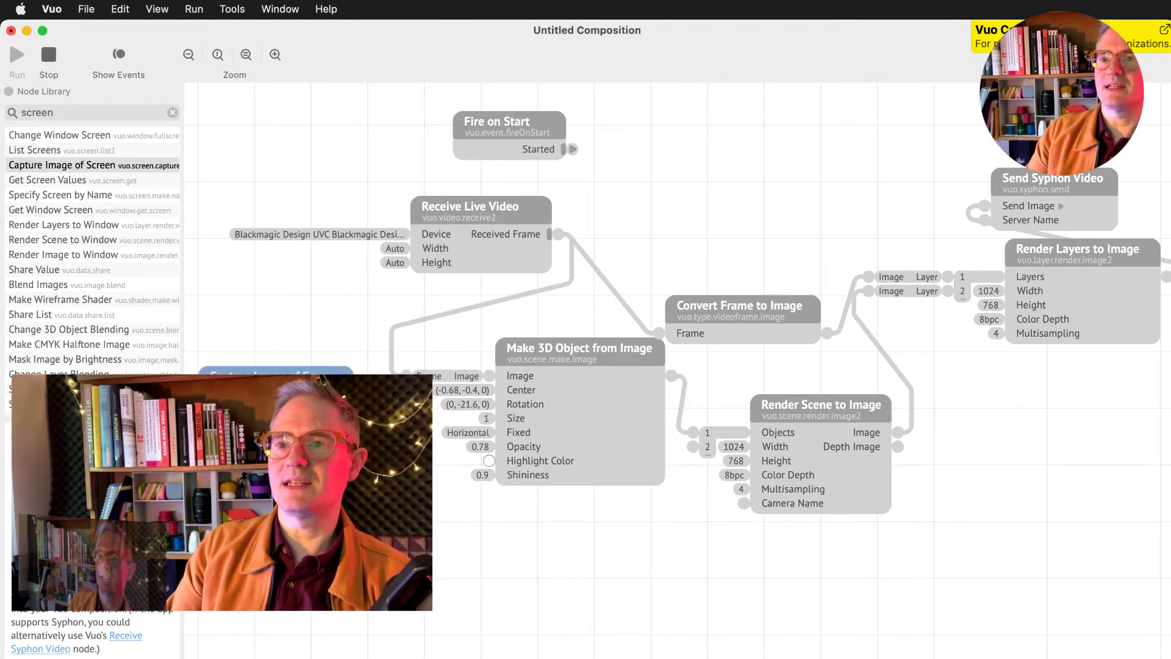
pyautogui.moveTo(360, 404); pyautogui.dragTo(467, 374)
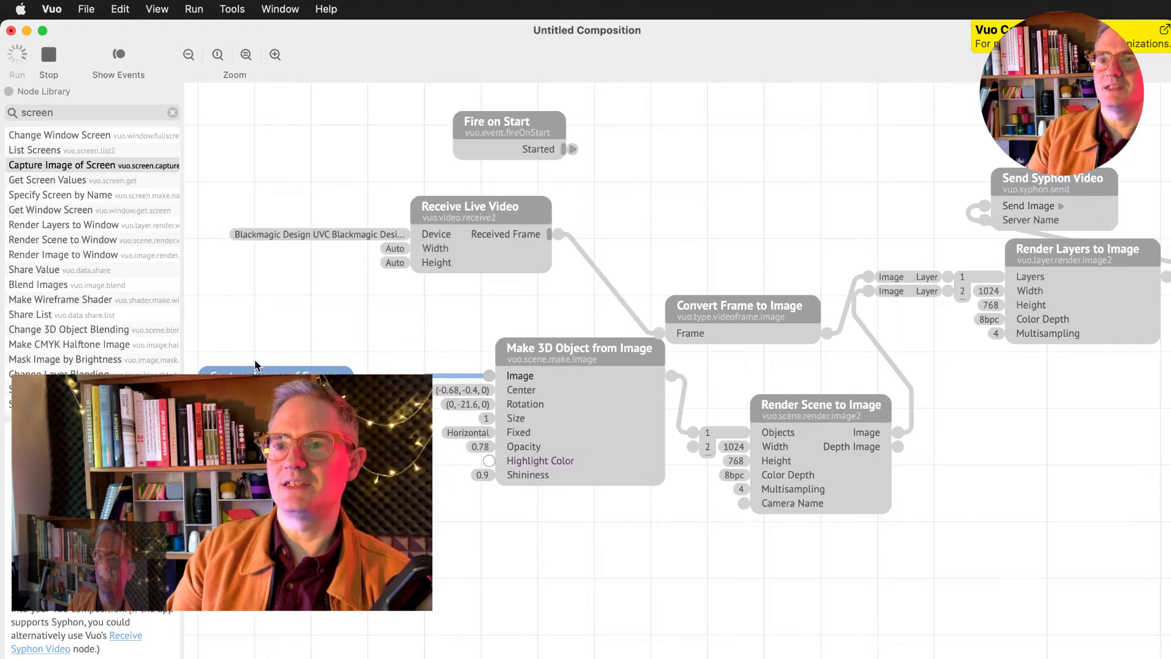
pyautogui.moveTo(264, 387); pyautogui.dragTo(308, 342)
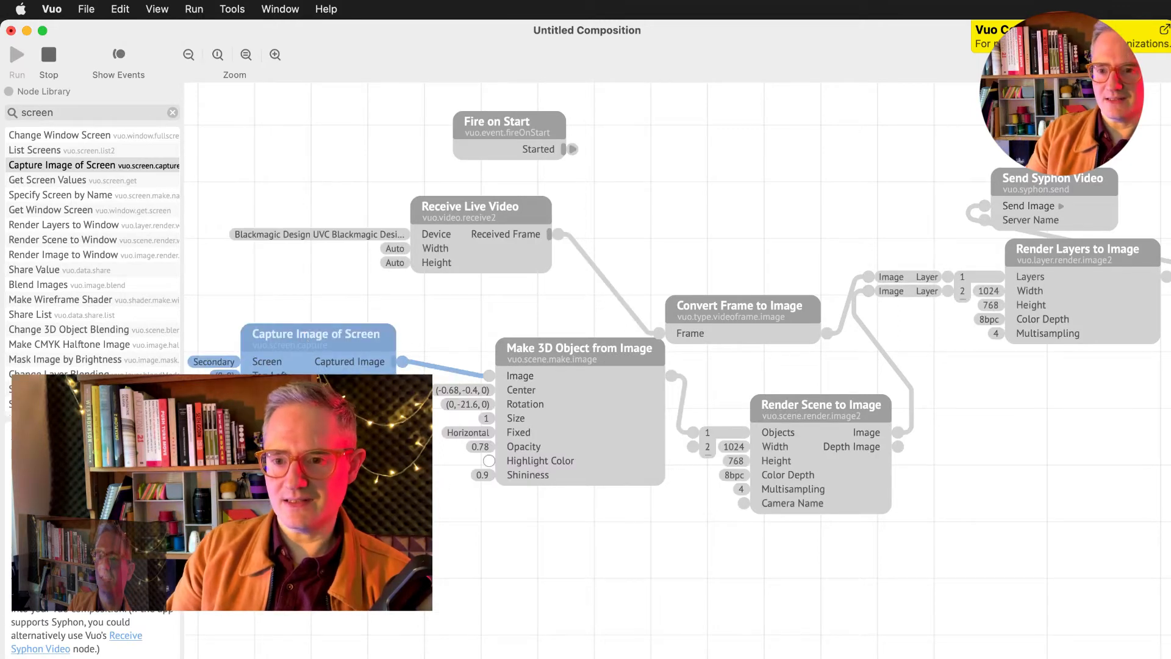
# Set the Capture Image of Screen node's Screen to Active and move the floating live preview off the node.
pyautogui.hscroll(-5, 677, 366)
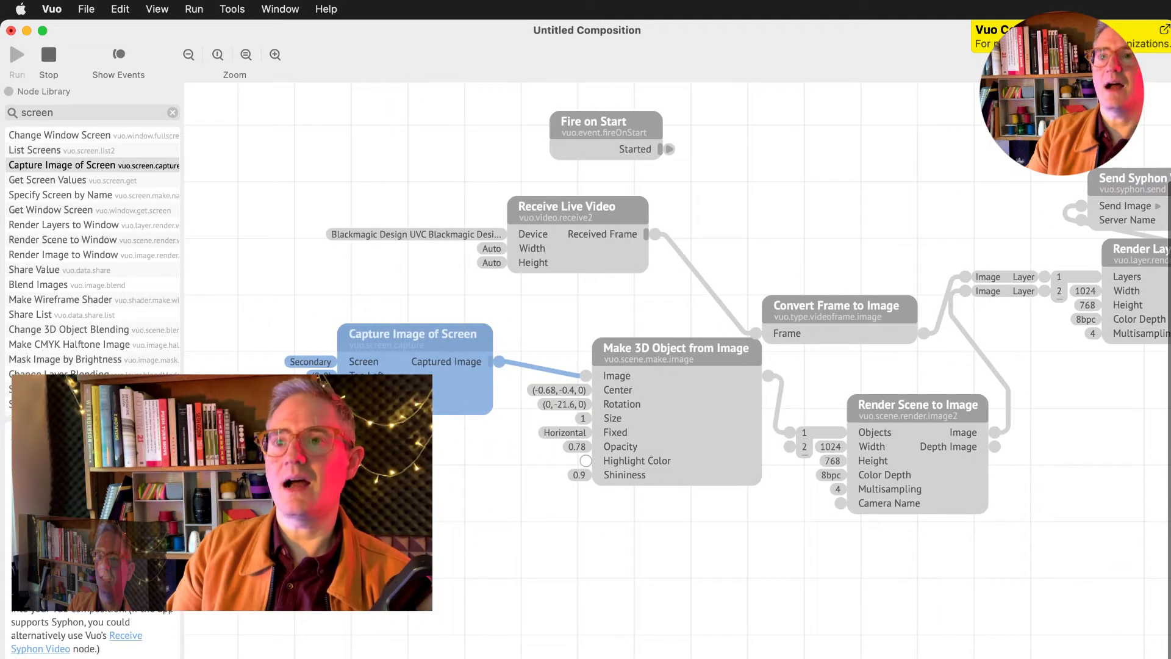
pyautogui.click(310, 362)
pyautogui.click(239, 335)
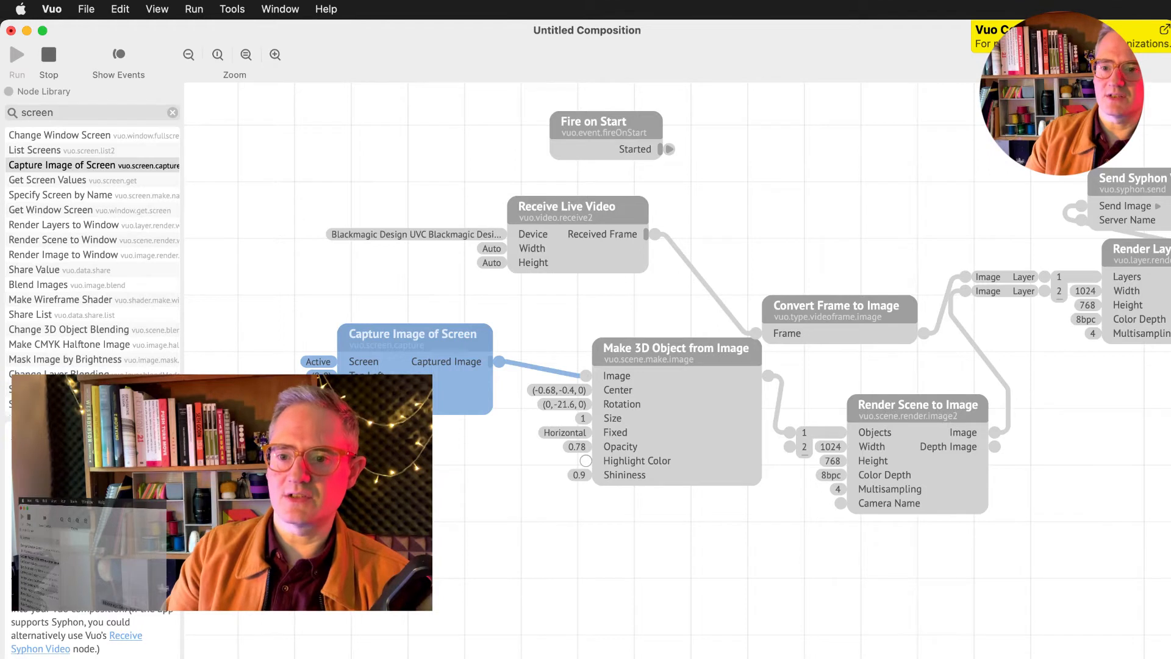
pyautogui.moveTo(232, 488); pyautogui.dragTo(896, 475)
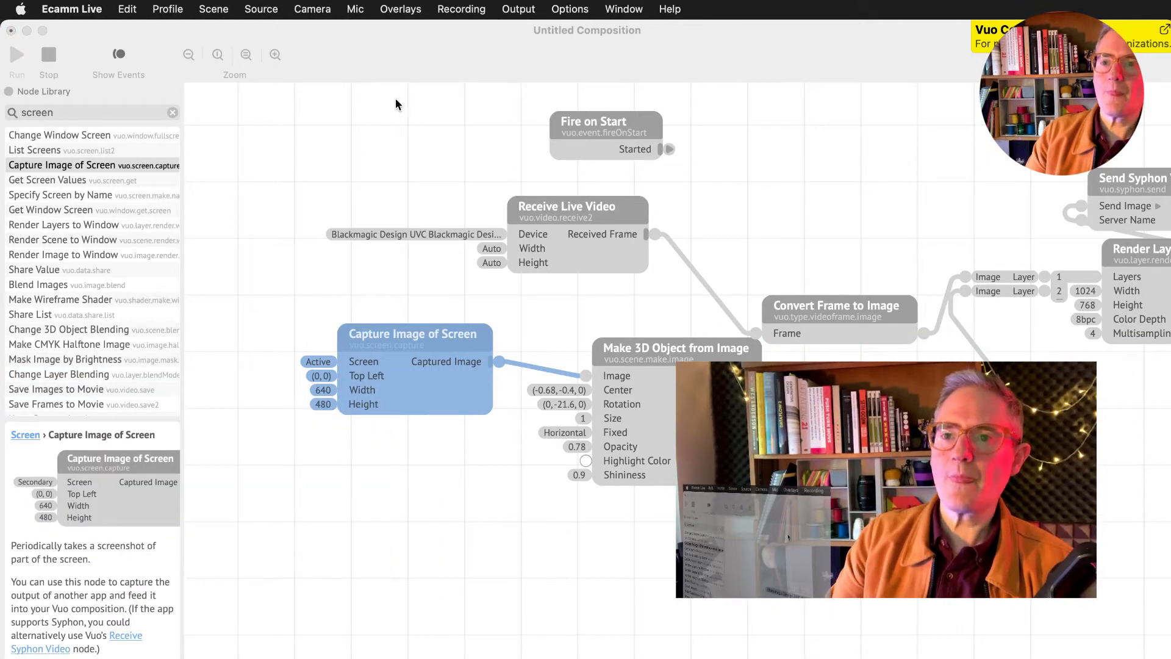
# Switch back to Vuo and set the Capture Image of Screen node's Height to 640.
pyautogui.click(332, 374)
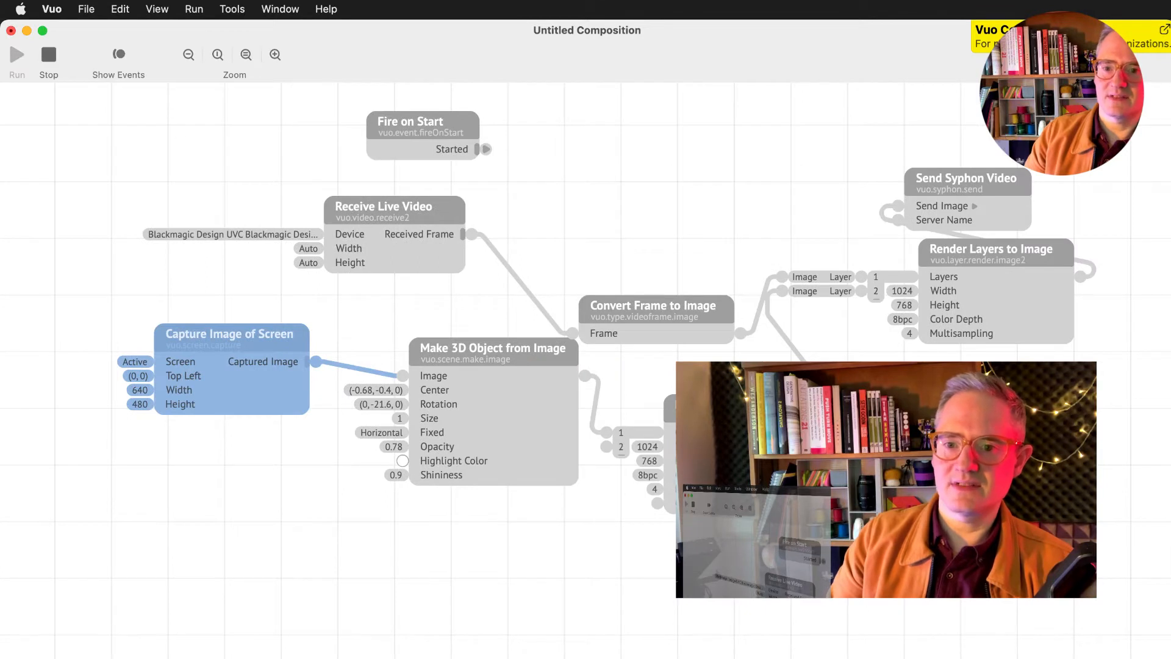
pyautogui.doubleClick(140, 406)
pyautogui.write('0')
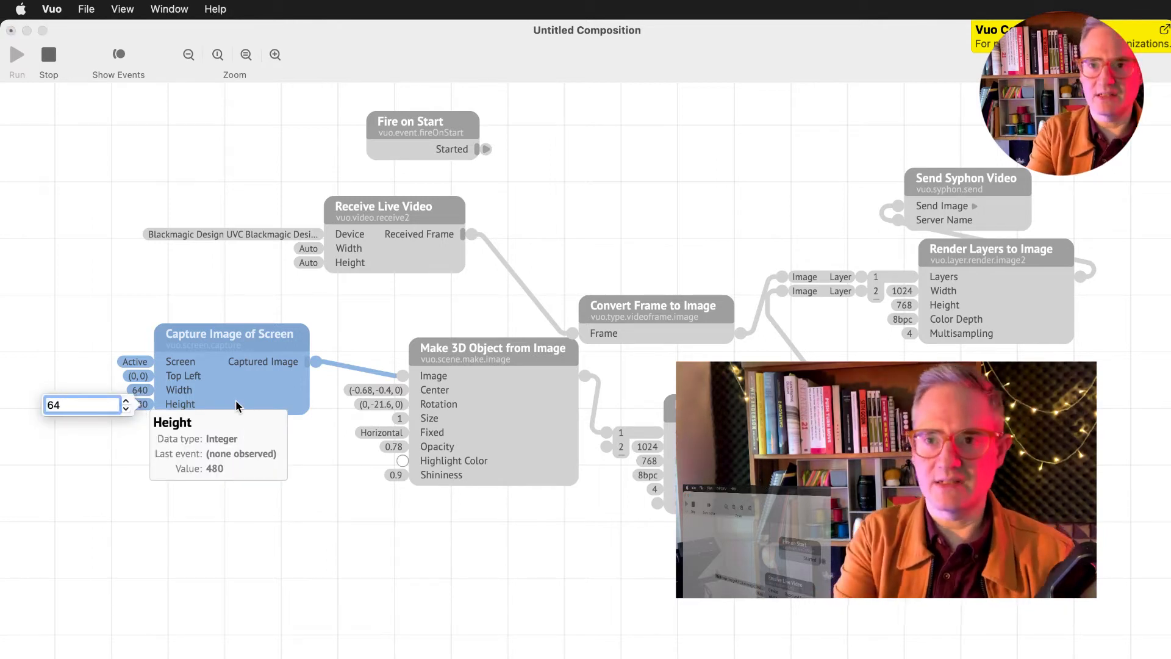
pyautogui.press('Return')
# Move the Make 3D Object from Image node slightly lower and open its Size value without changing it.
pyautogui.moveTo(466, 353); pyautogui.dragTo(466, 395)
pyautogui.click(402, 465)
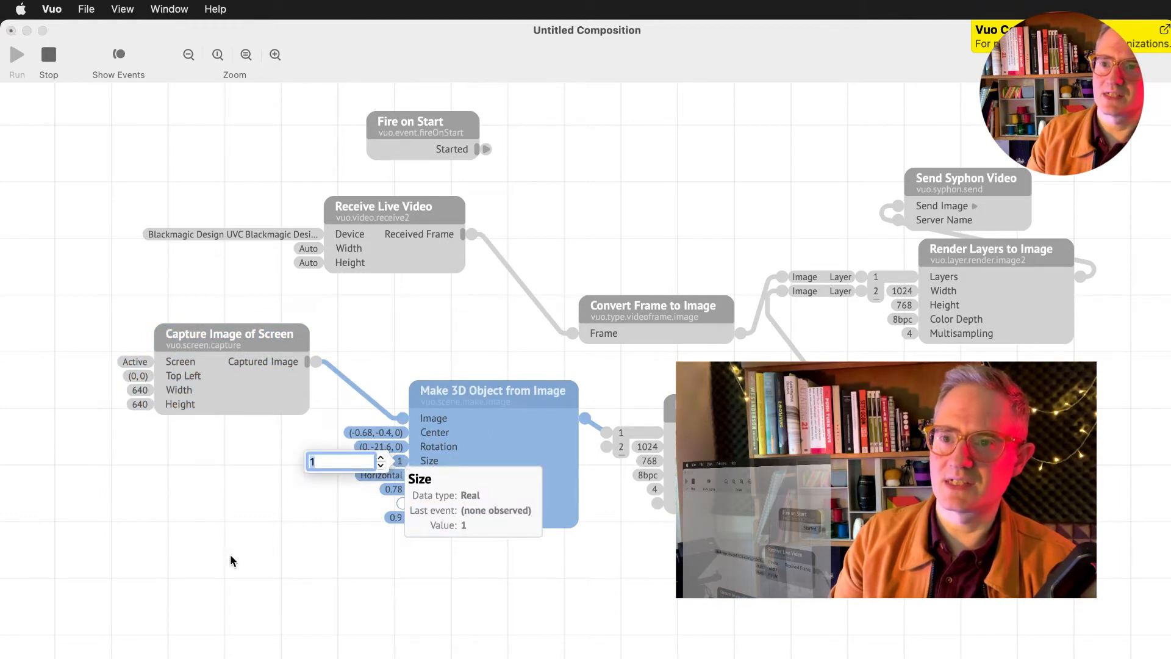
pyautogui.click(251, 473)
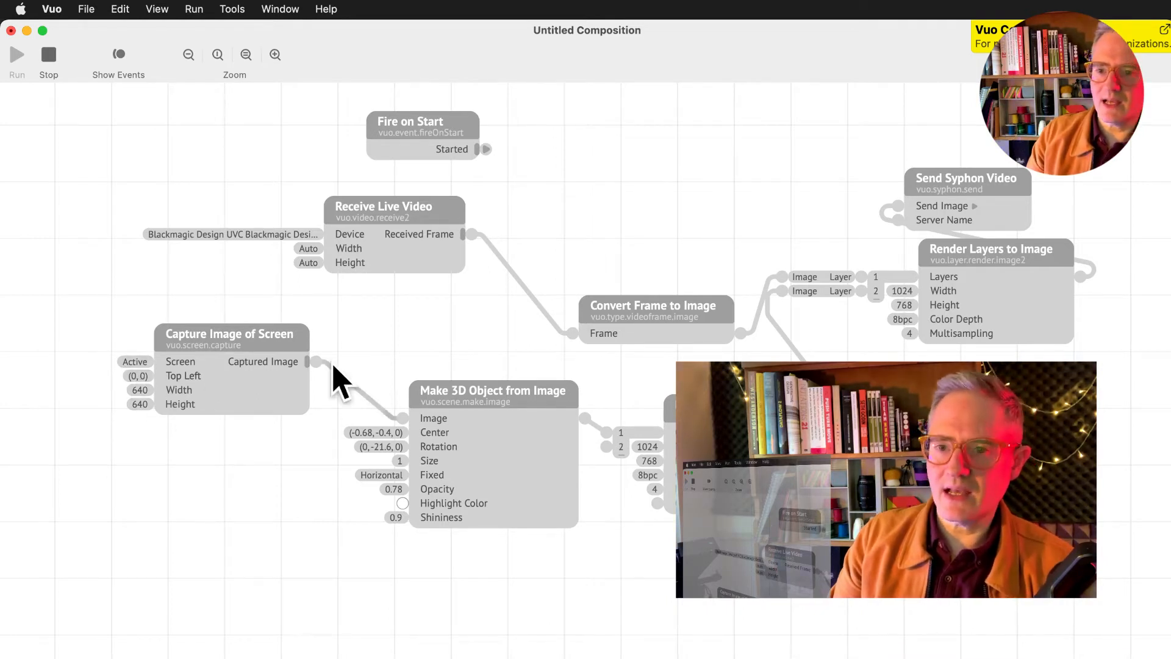
# Set the screen capture's Top Left X to 1000 and inspect the Captured Image output.
pyautogui.click(143, 376)
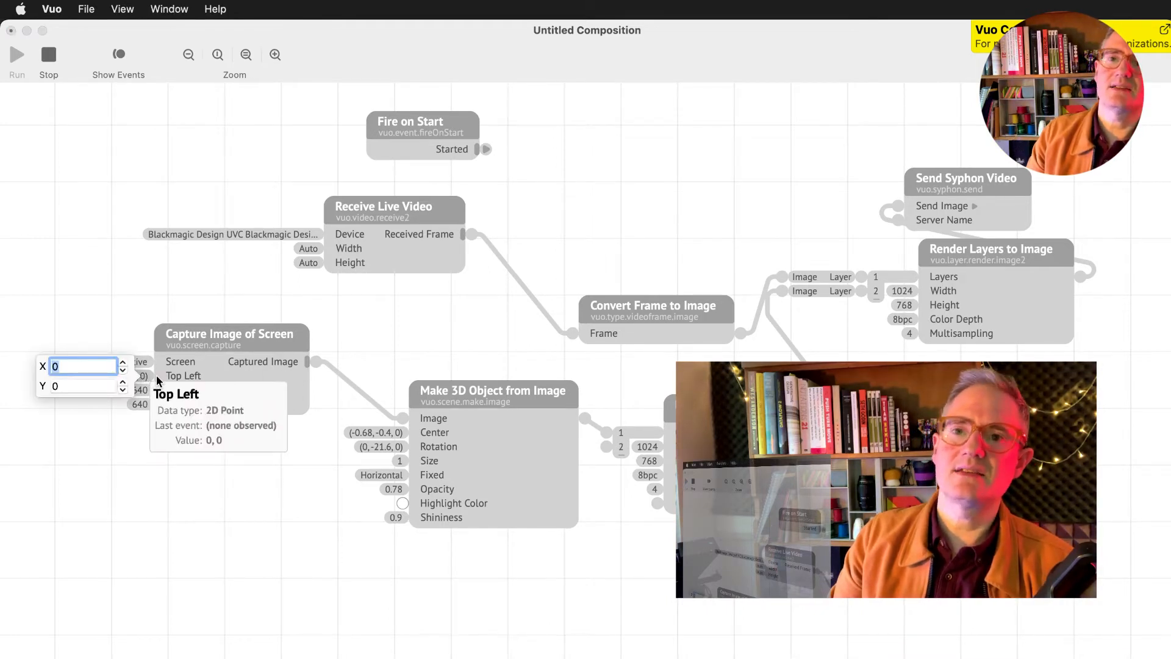
pyautogui.write('1000')
pyautogui.press('Tab')
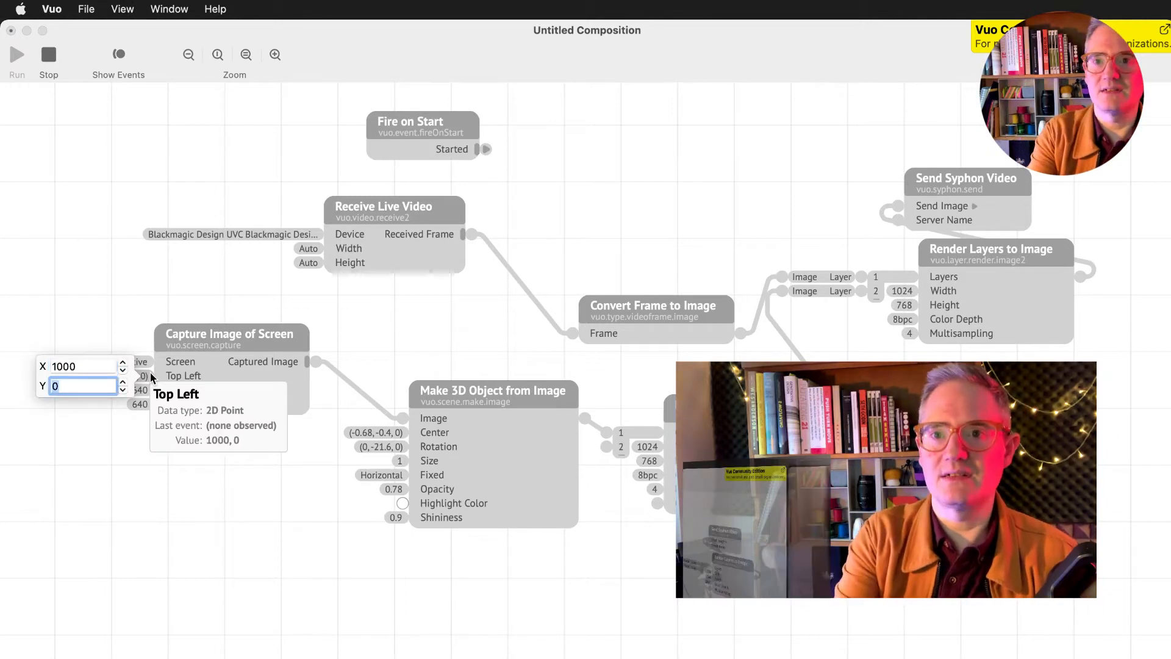
pyautogui.click(316, 362)
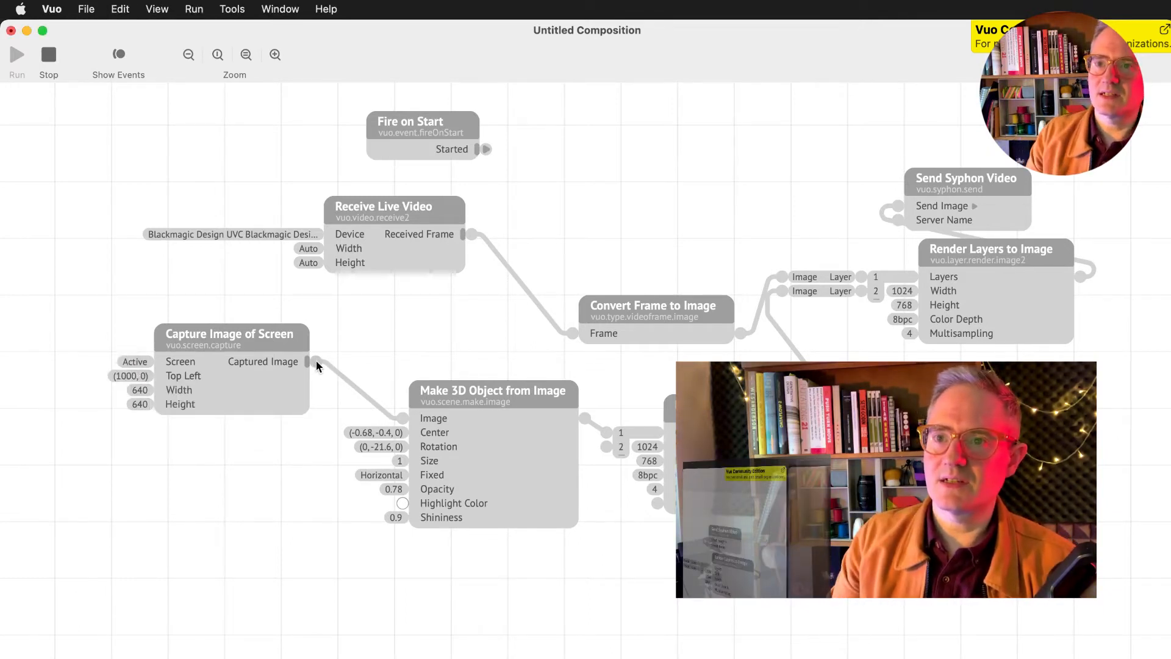
pyautogui.click(316, 364)
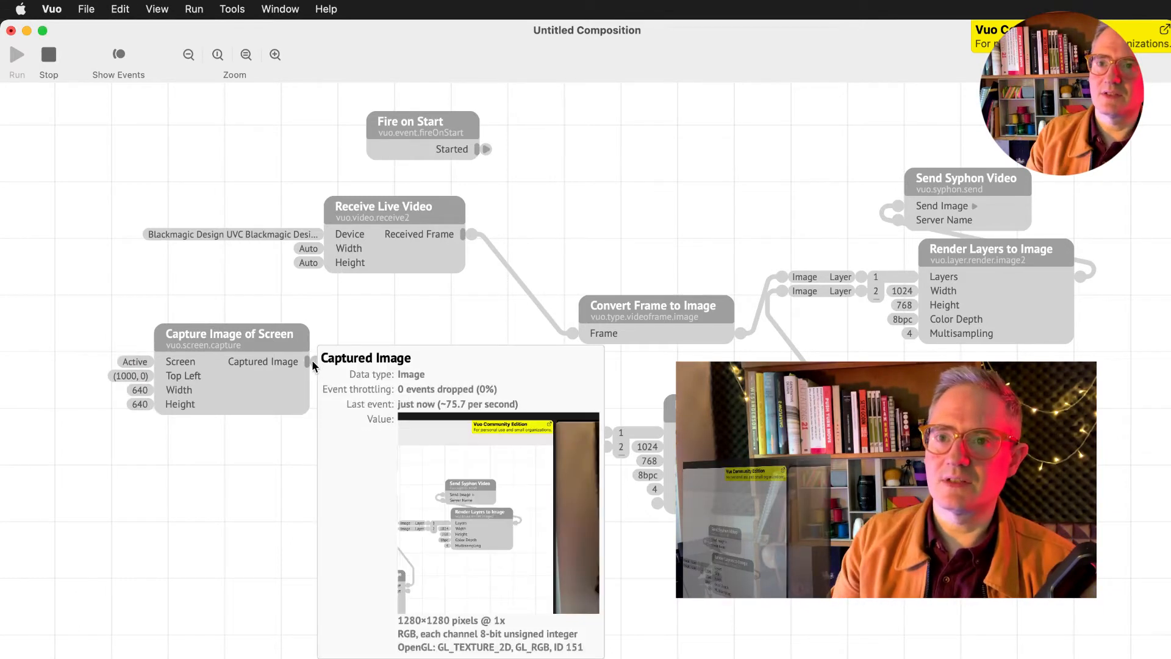
# Set the screen capture's Top Left to (200, 200).
pyautogui.click(133, 377)
pyautogui.press('Tab')
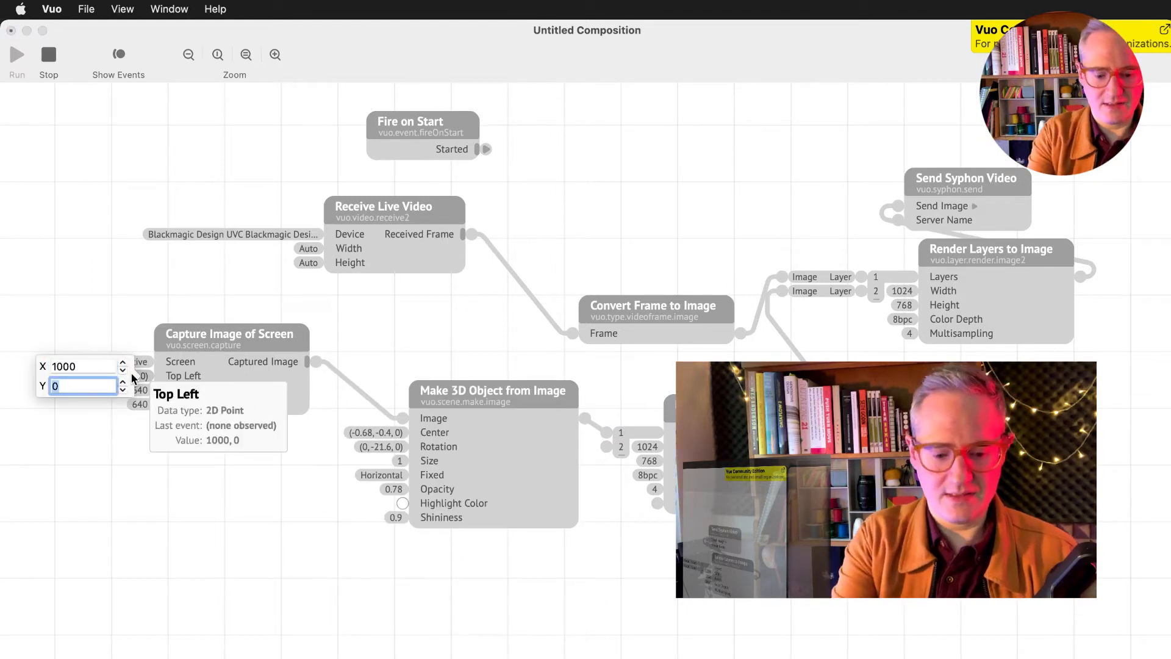
pyautogui.press('Tab')
pyautogui.write('210')
pyautogui.press('BackSpace')
pyautogui.press('BackSpace')
pyautogui.write('00')
pyautogui.press('Tab')
pyautogui.write('200')
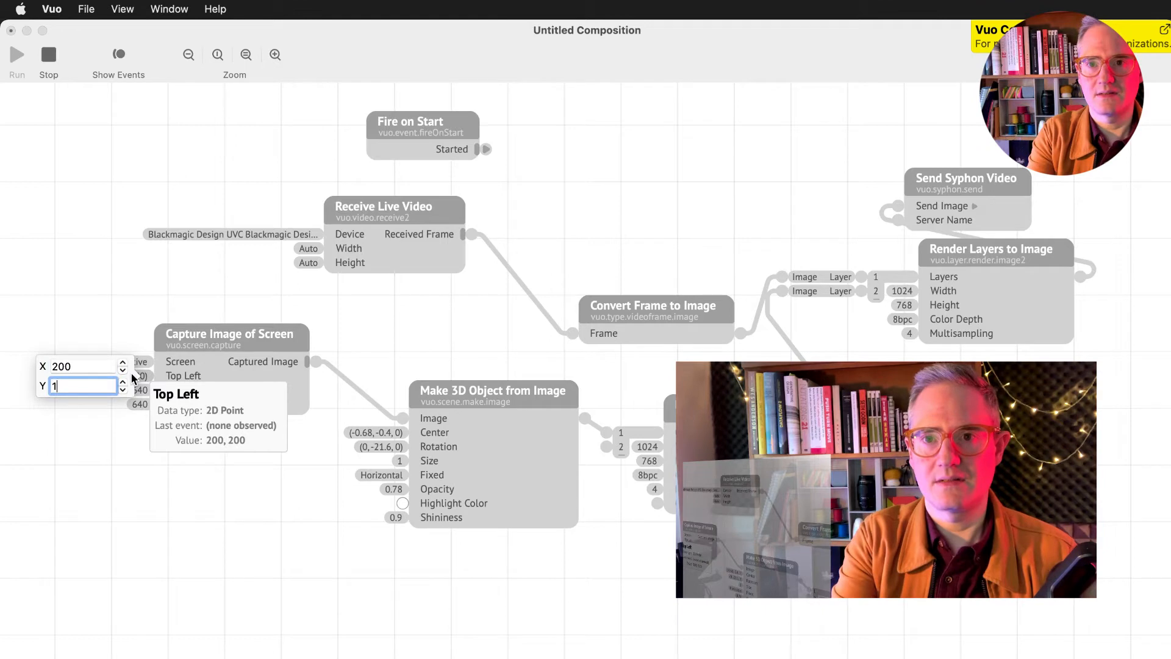
# Set the screen capture's Top Left to (2000, 2000) and open the Captured Image output's details.
pyautogui.write('0')
pyautogui.press('Tab')
pyautogui.write('2000')
pyautogui.press('Tab')
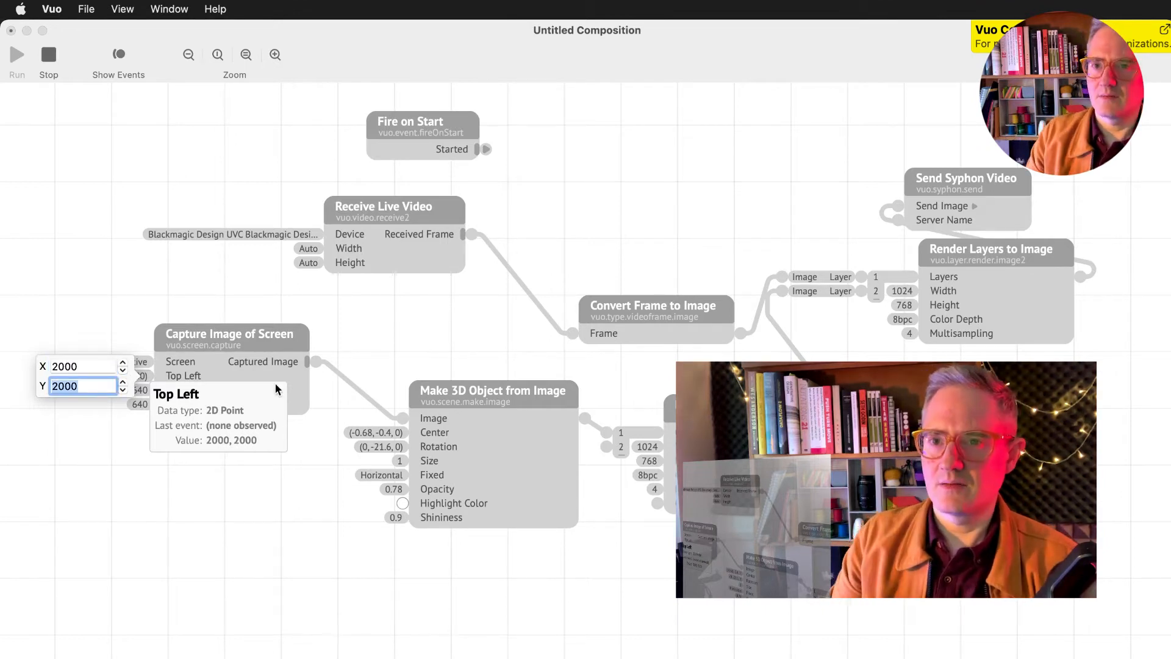
pyautogui.click(321, 363)
pyautogui.click(318, 360)
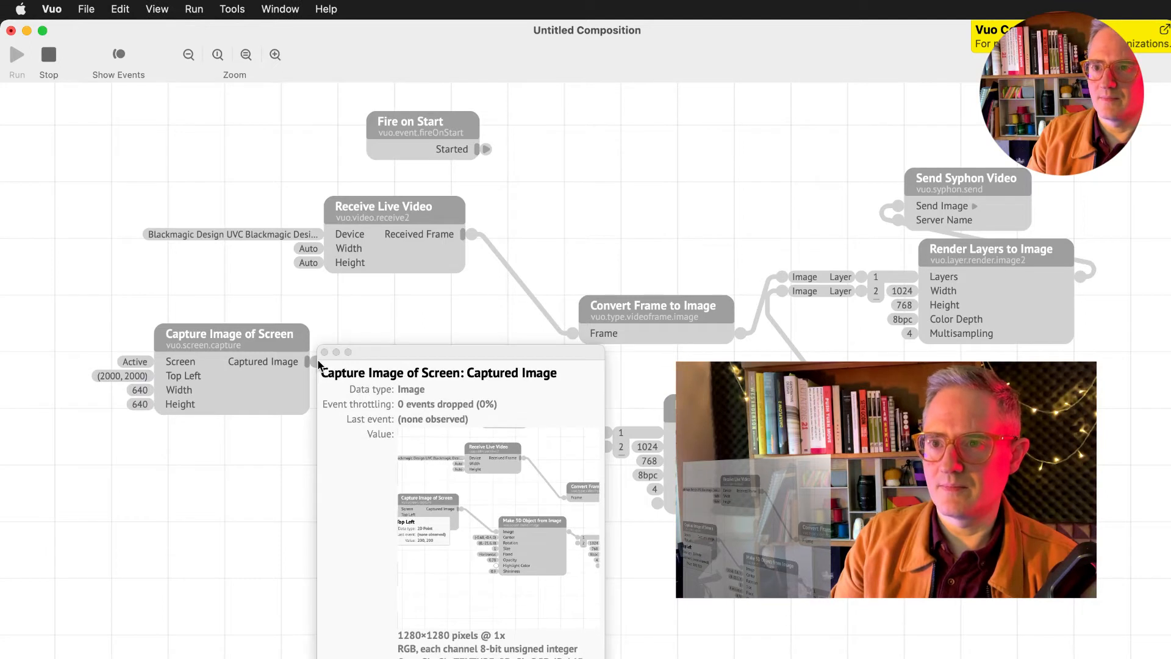
# Set the screen capture's Top Left to (1000, 1000), leaving the Width value as it is.
pyautogui.click(130, 376)
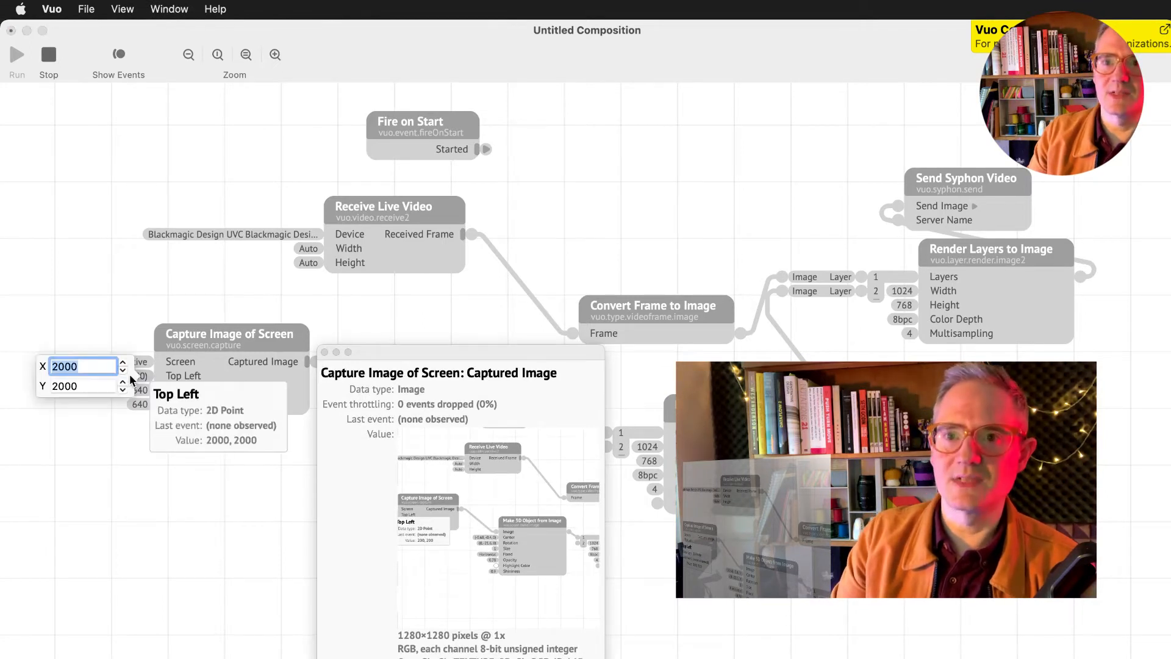
pyautogui.write('000, 1')
pyautogui.write('000')
pyautogui.press('Tab')
pyautogui.write('1000')
pyautogui.press('Tab')
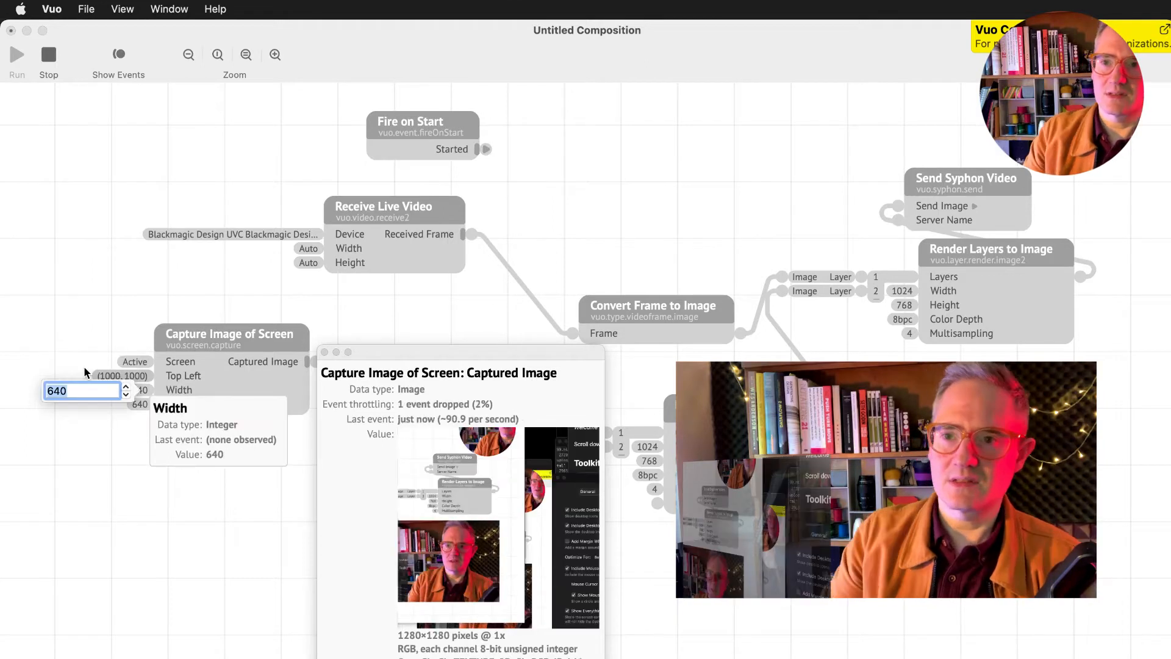
pyautogui.press('Return')
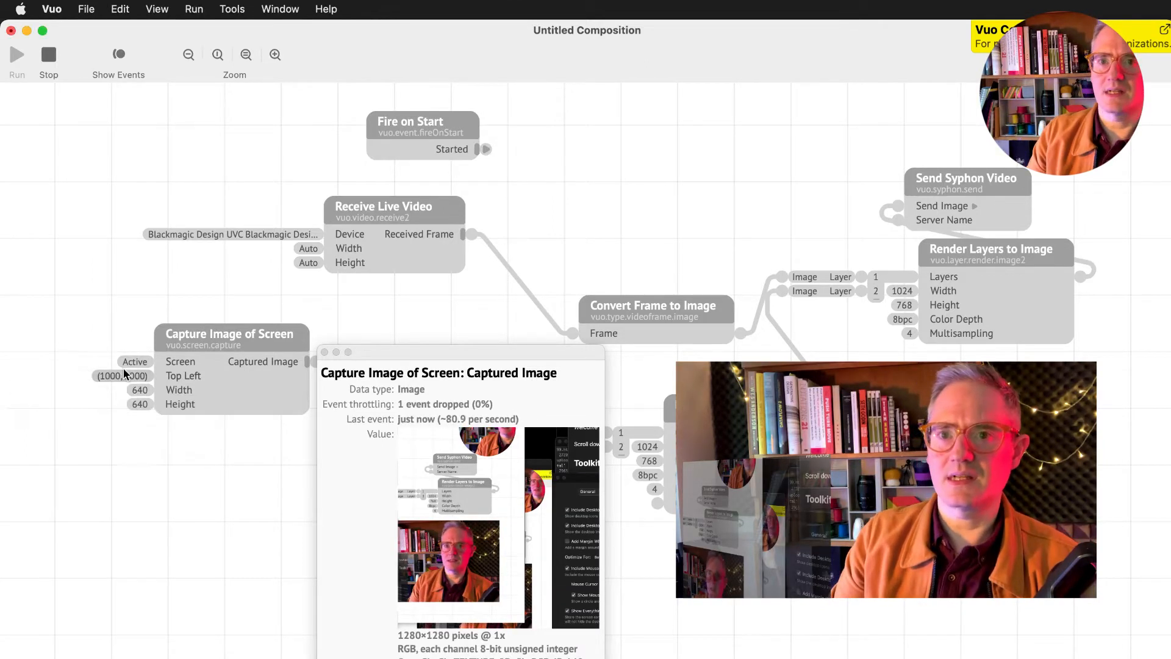
# Set the screen capture's Top Left X to 1600.
pyautogui.click(125, 374)
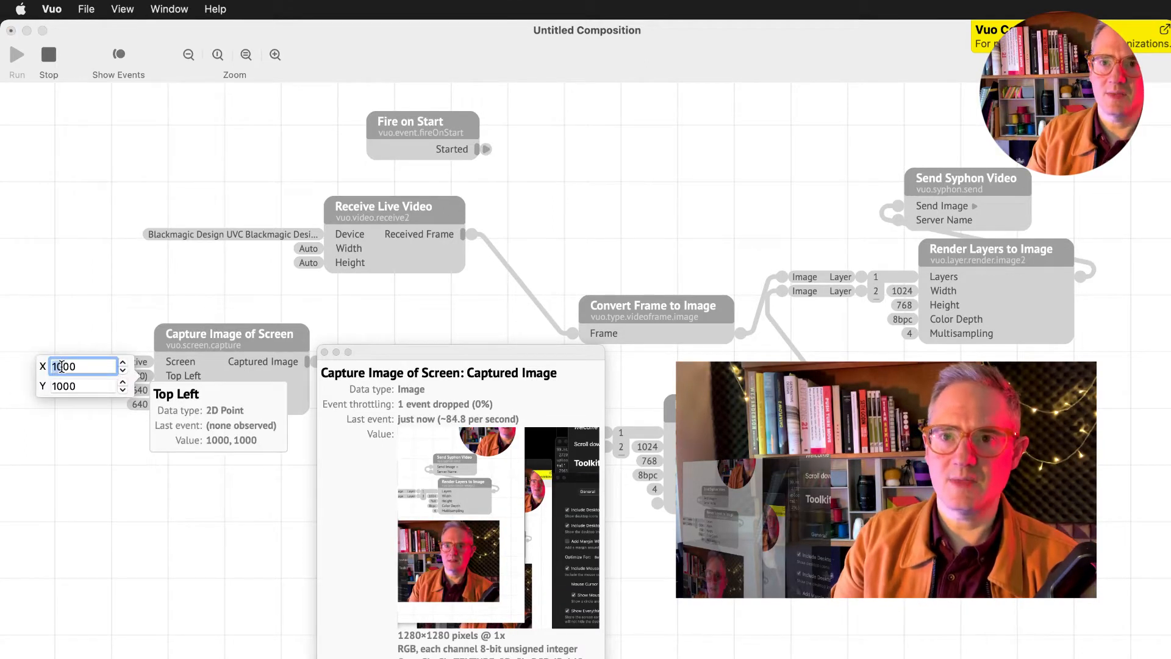
pyautogui.write('1600')
pyautogui.press('Tab')
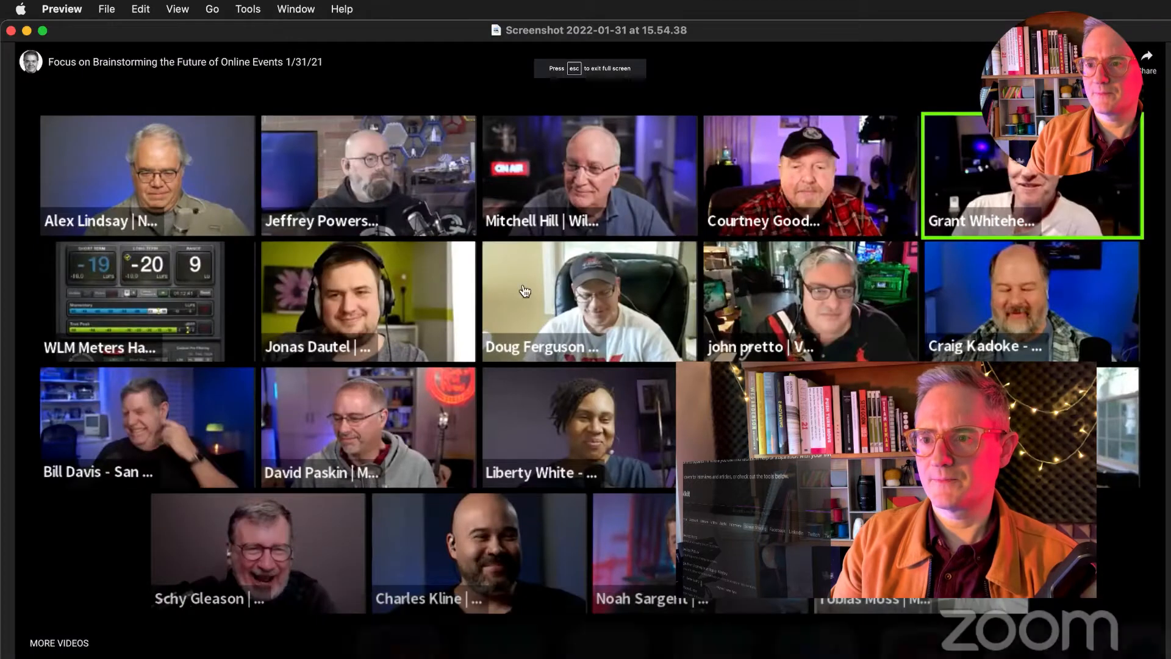
# Switch to Preview, move the Zoom meeting screenshot into the captured screen area, and return to Vuo to close the Captured Image details.
pyautogui.press('super+Tab')
pyautogui.moveTo(412, 36); pyautogui.dragTo(1170, 366)
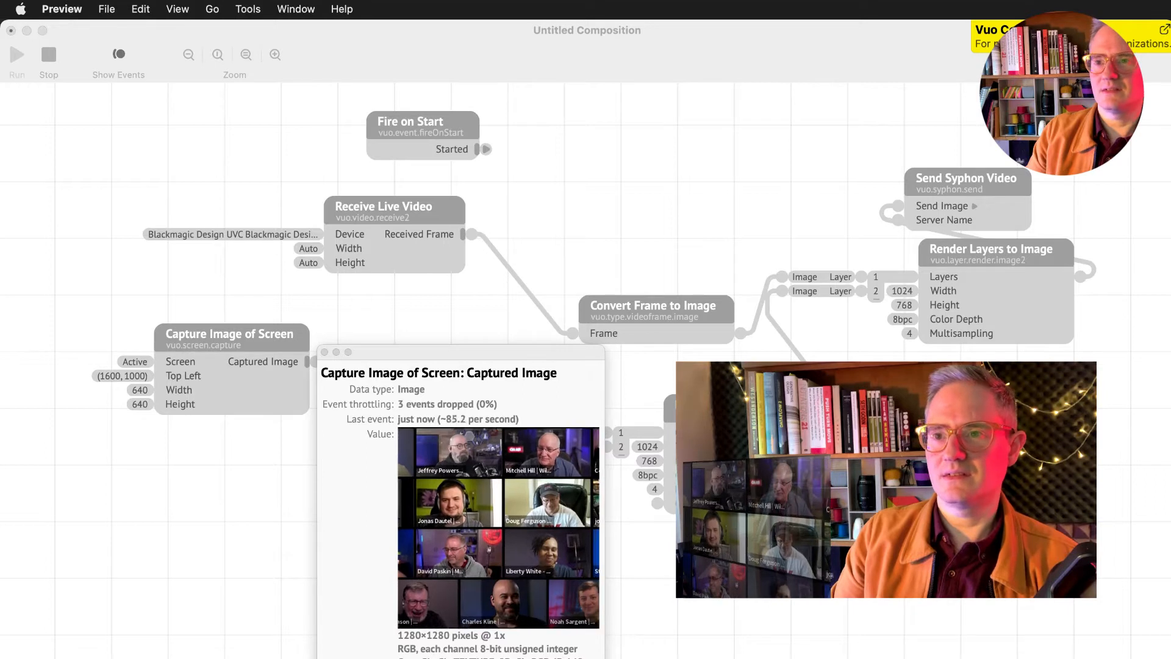
pyautogui.click(776, 598)
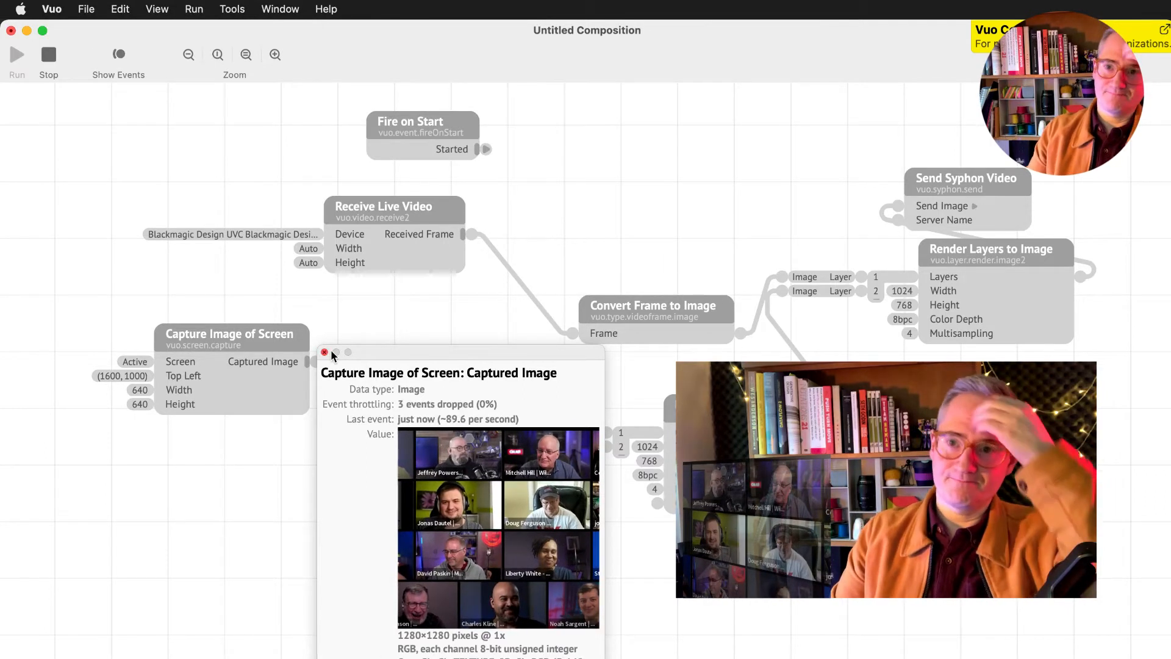
pyautogui.click(325, 352)
# Open the node library, search for "fire per", and place a Fire Periodically node below Capture Image of Screen.
pyautogui.press('super+Return')
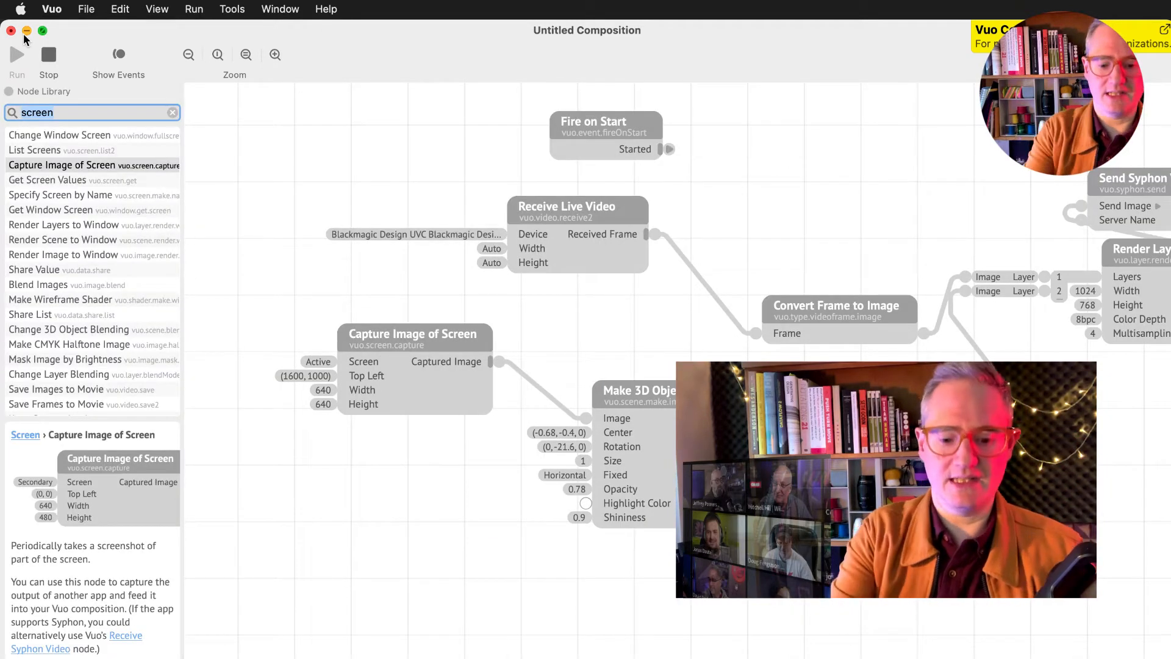
pyautogui.write('fire per')
pyautogui.press('Return')
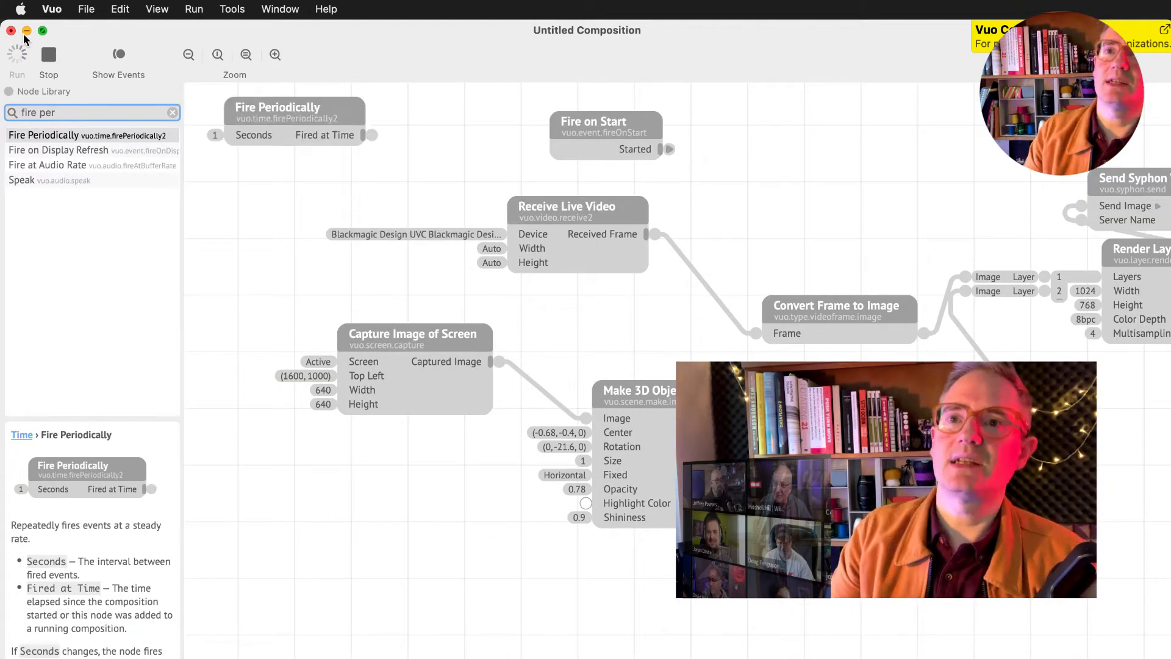
pyautogui.moveTo(295, 111); pyautogui.dragTo(323, 479)
# Set Fire Periodically's Seconds to 0.033333 and connect its Fired at Time output to the Screen input of Capture Image of Screen.
pyautogui.doubleClick(243, 503)
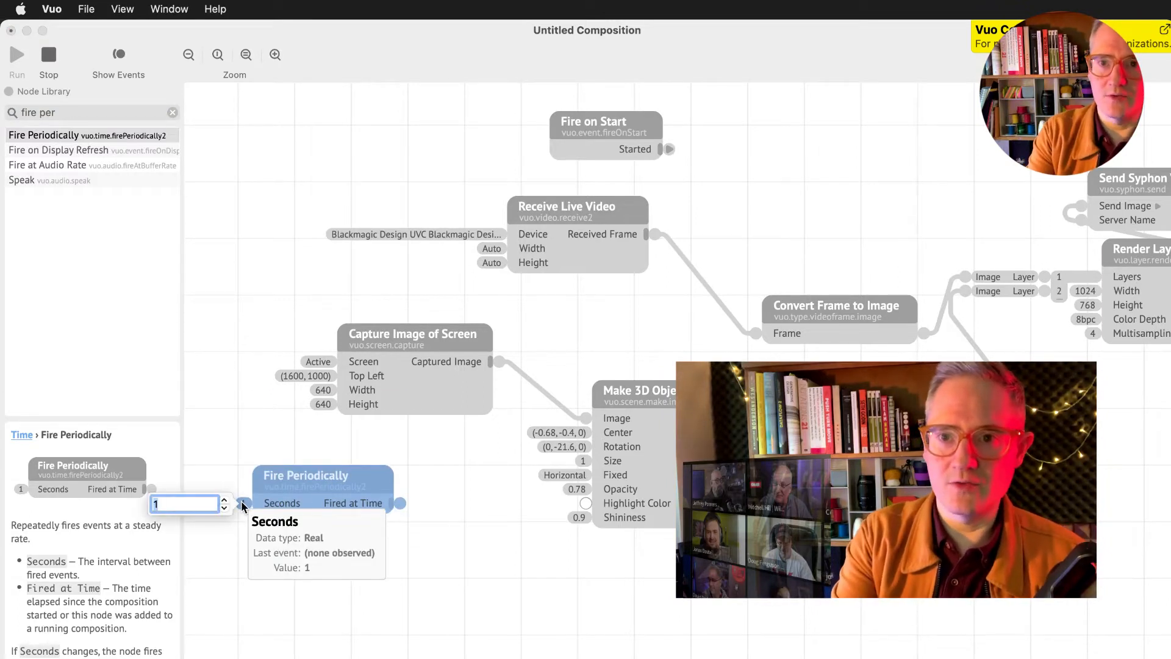
pyautogui.write('0.033333')
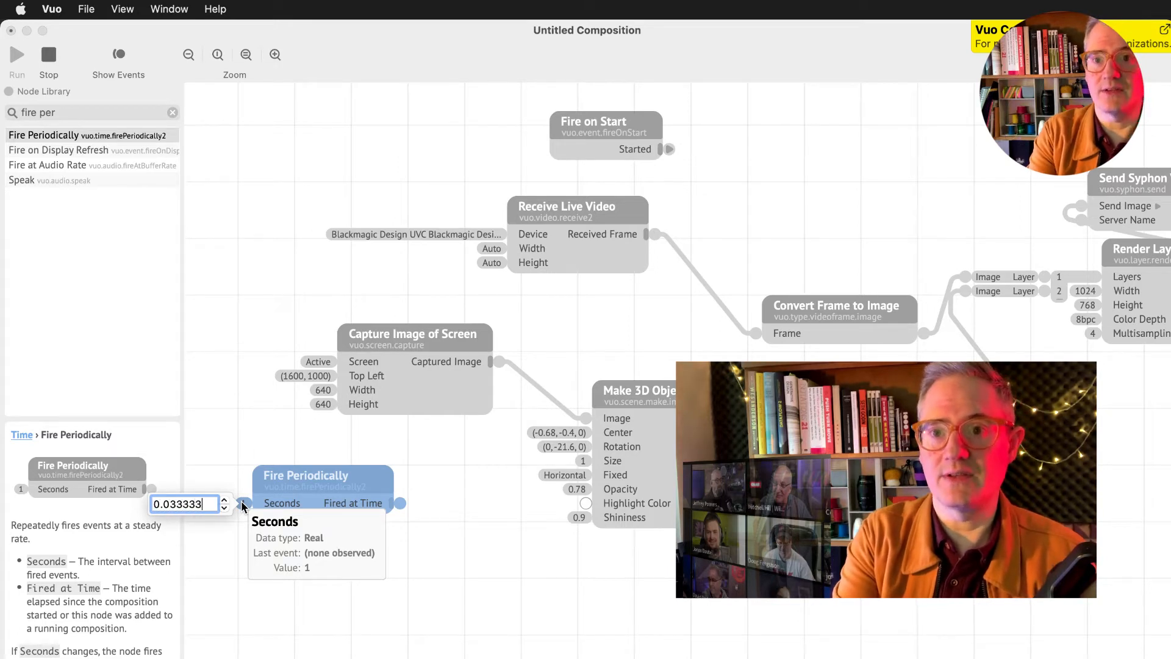
pyautogui.press('Return')
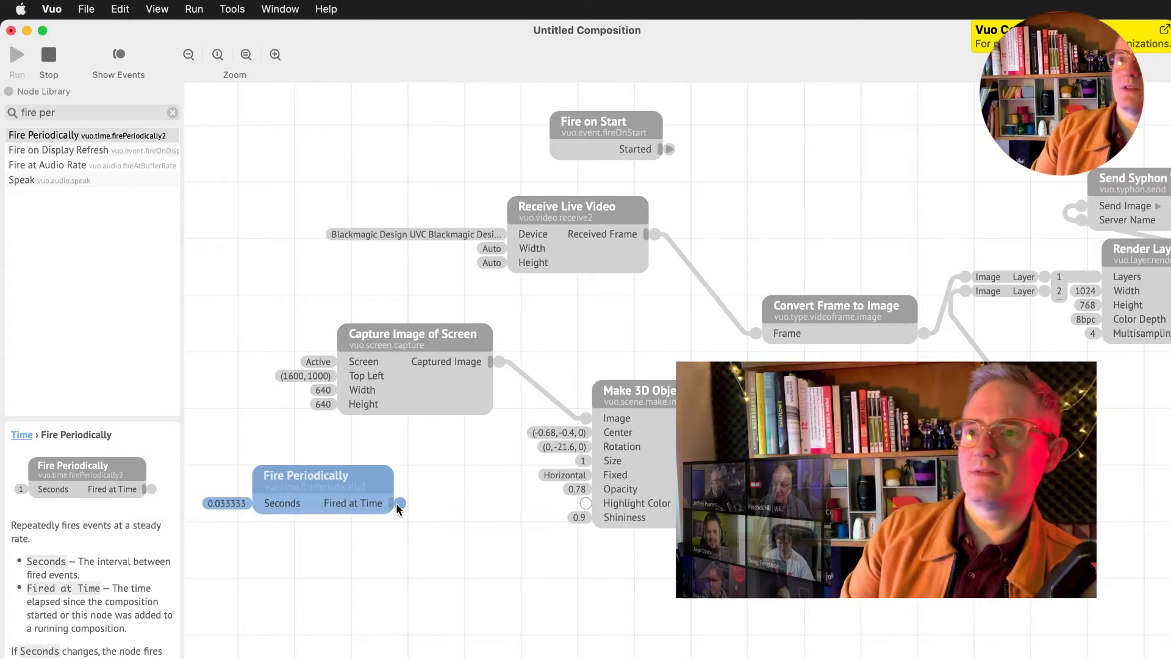
pyautogui.moveTo(400, 504); pyautogui.dragTo(342, 362)
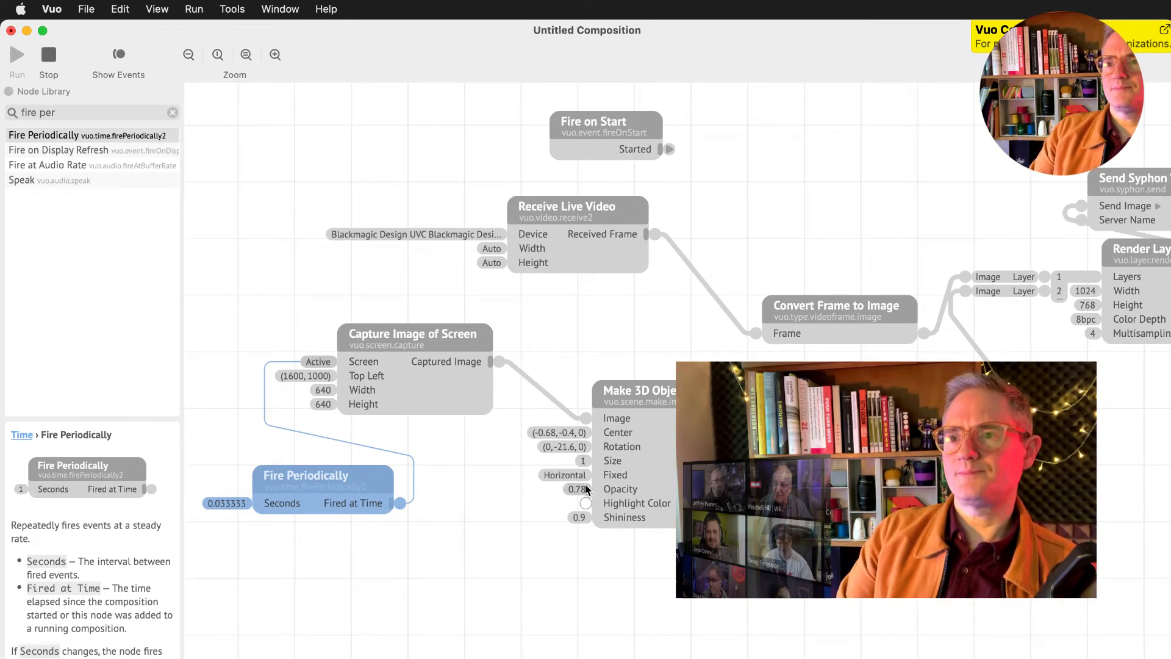
# Try a Size of 2 on the Make 3D Object from Image node and undo the change.
pyautogui.doubleClick(582, 462)
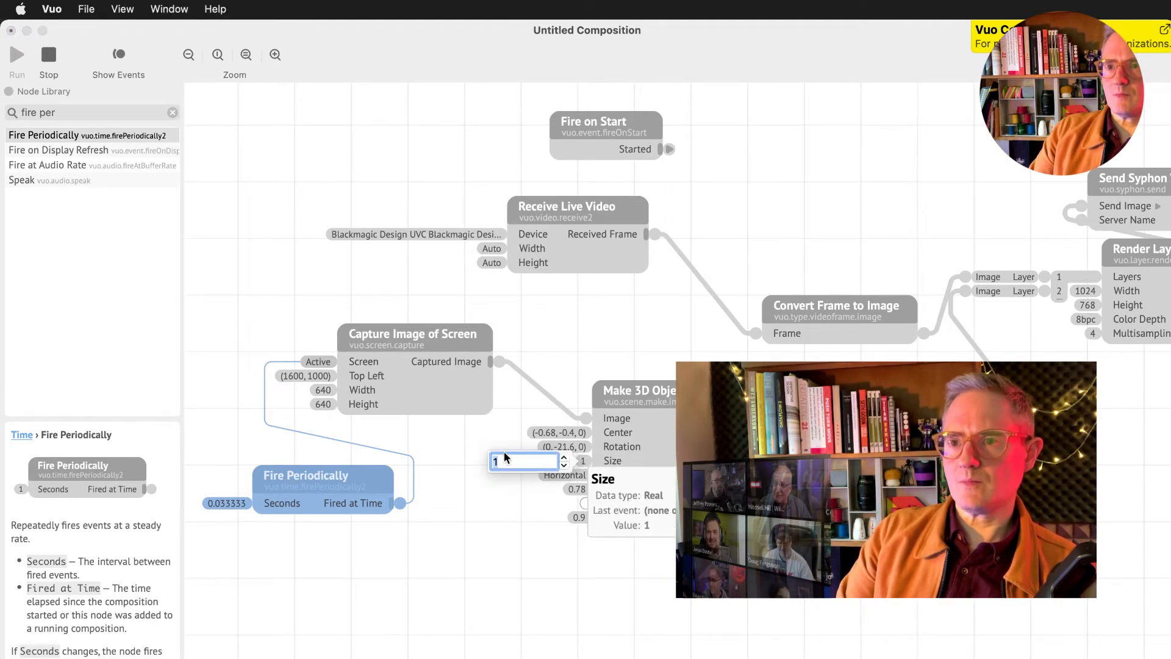
pyautogui.write('2')
pyautogui.press('Return')
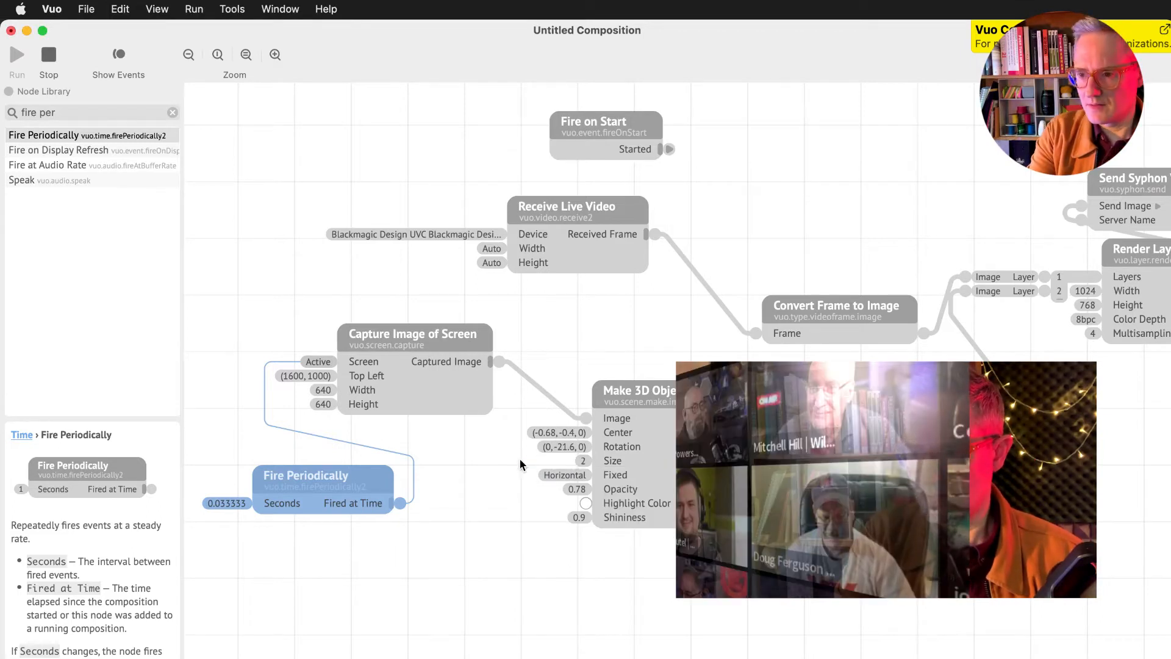
pyautogui.press('super+z')
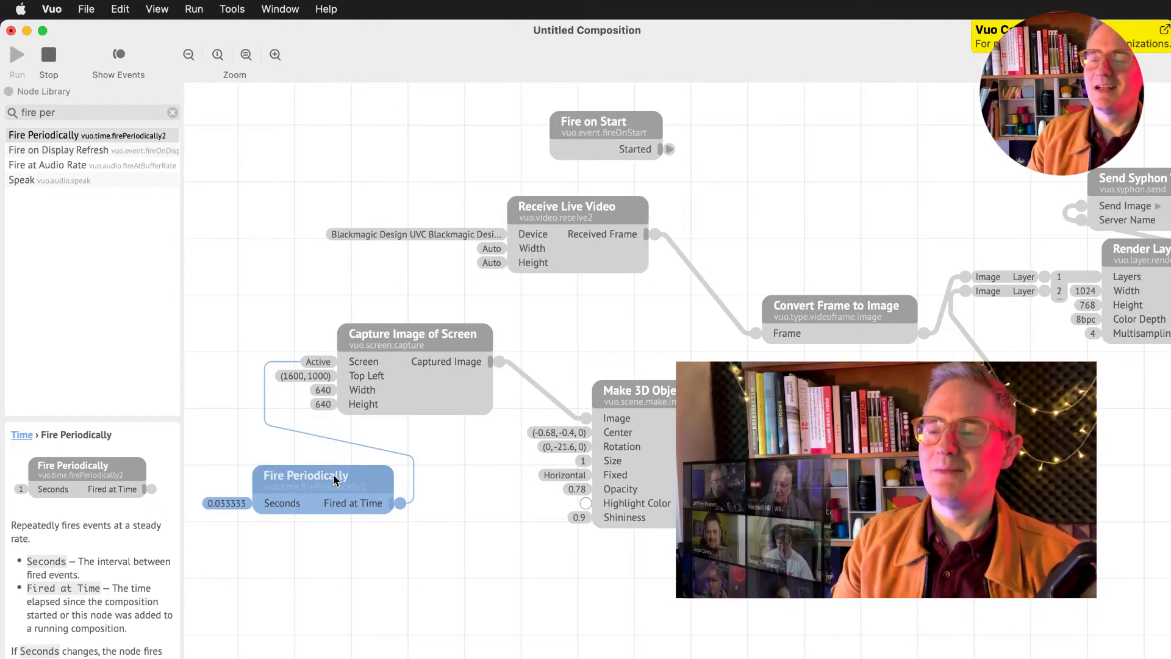
# Set the Width of the Capture Image of Screen node to 320.
pyautogui.doubleClick(324, 390)
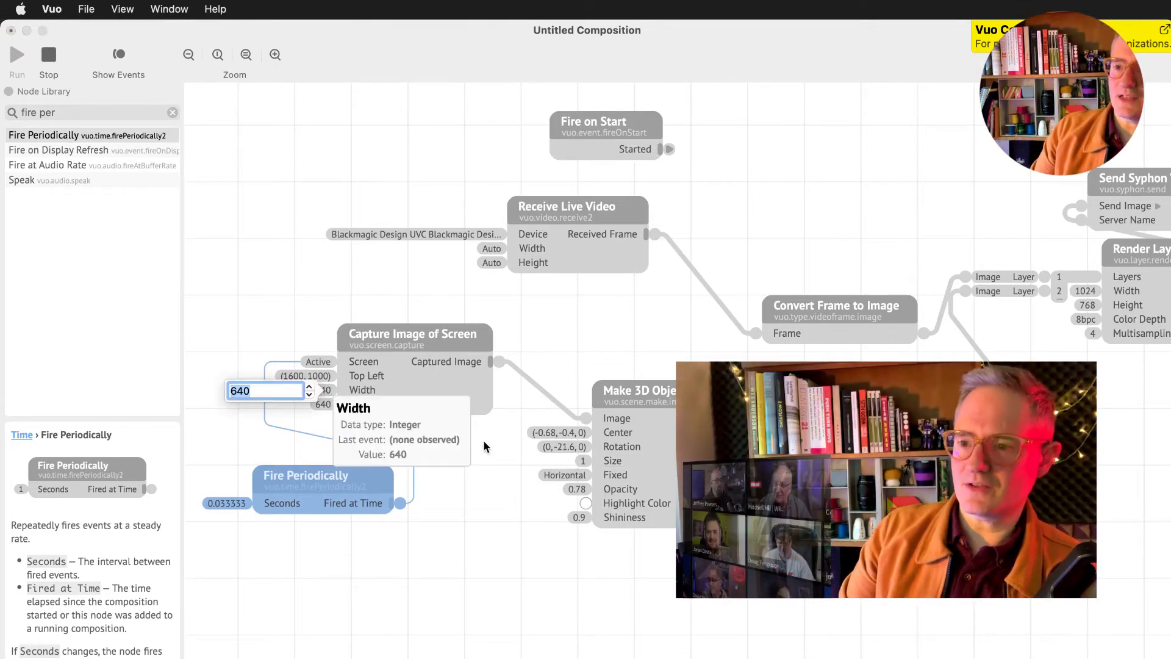
pyautogui.write('320')
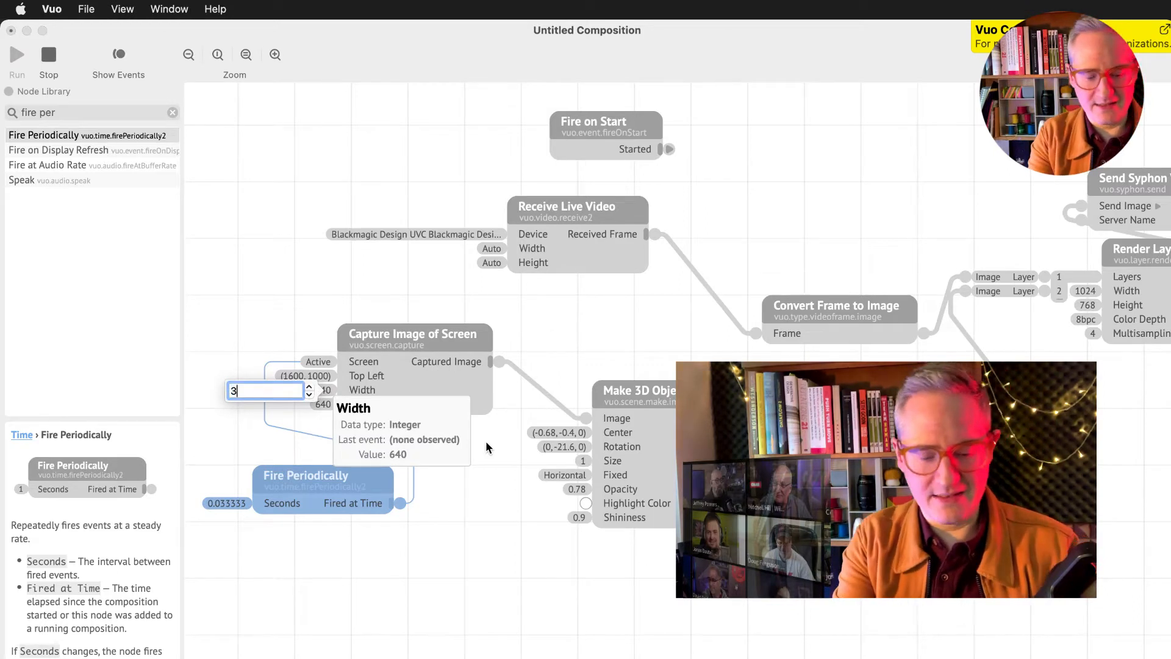
pyautogui.press('Tab')
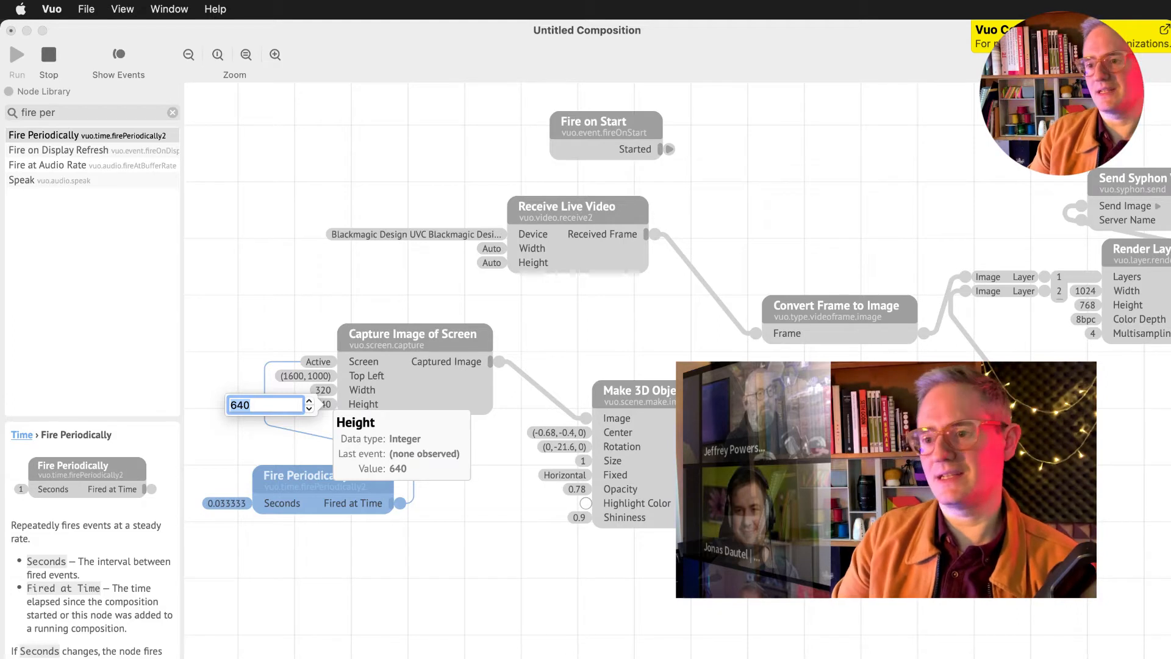
pyautogui.click(348, 582)
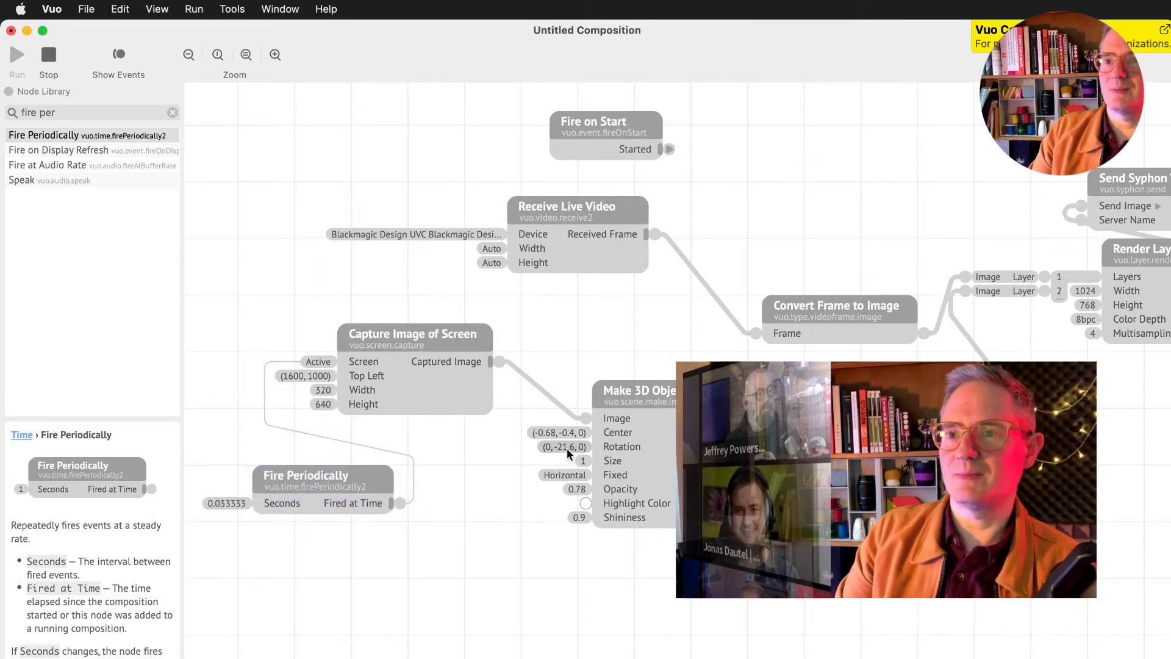
# Set the Center of the Make 3D Object from Image node to X -0.84 and Y -0.36.
pyautogui.click(567, 433)
pyautogui.moveTo(541, 441); pyautogui.dragTo(518, 440)
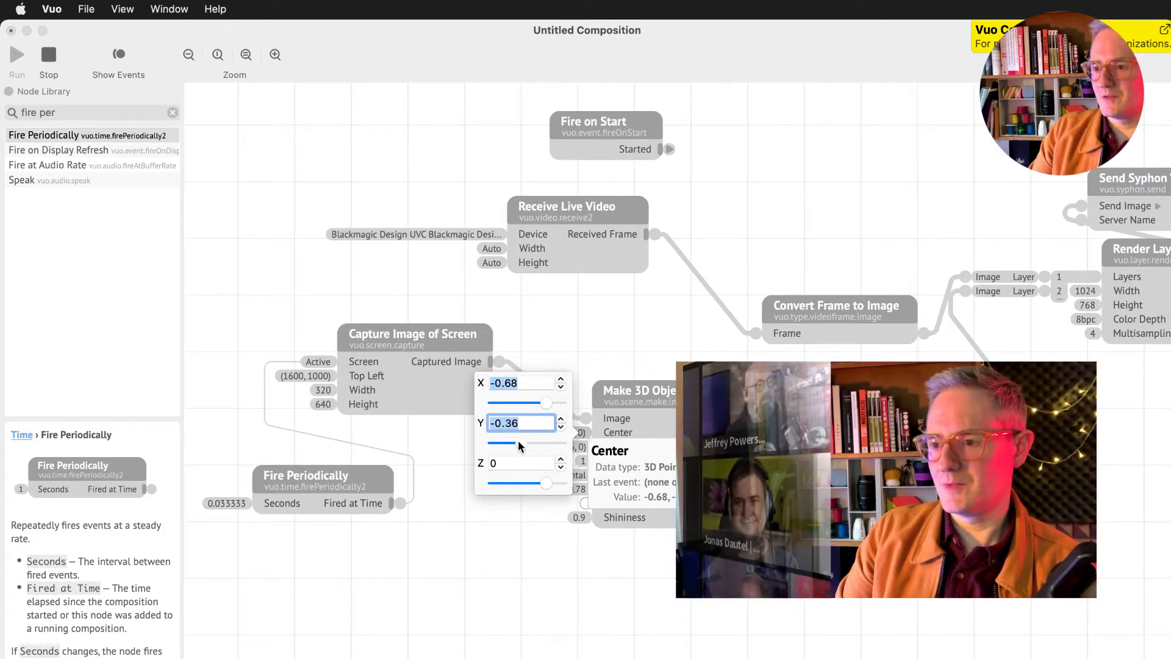
pyautogui.click(611, 398)
pyautogui.doubleClick(584, 432)
pyautogui.moveTo(516, 402); pyautogui.dragTo(511, 407)
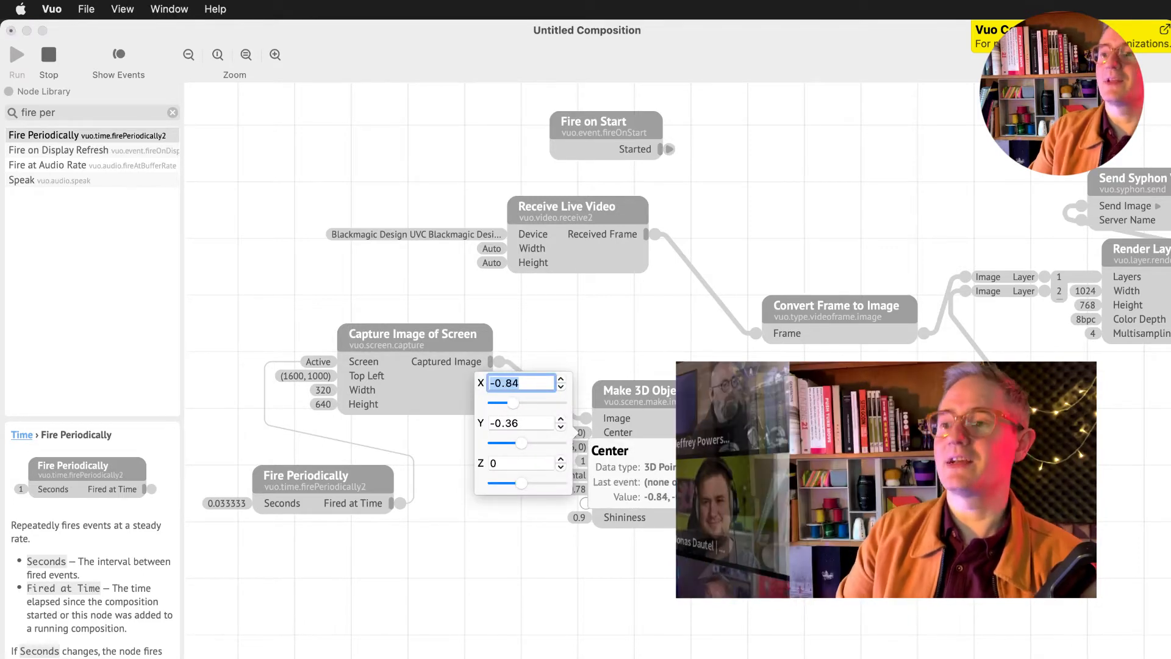
pyautogui.click(755, 610)
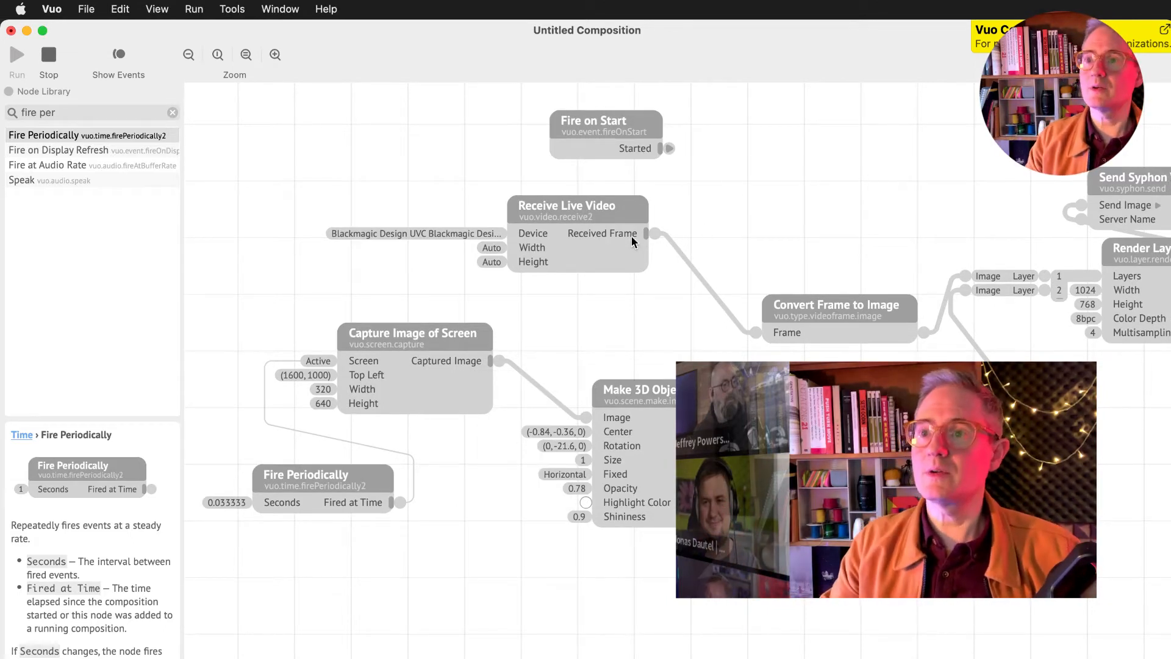
# Replace the Captured Image cable into Make 3D Object from Image with one from Receive Live Video's Received Frame, and restart the composition.
pyautogui.moveTo(652, 232); pyautogui.dragTo(588, 412)
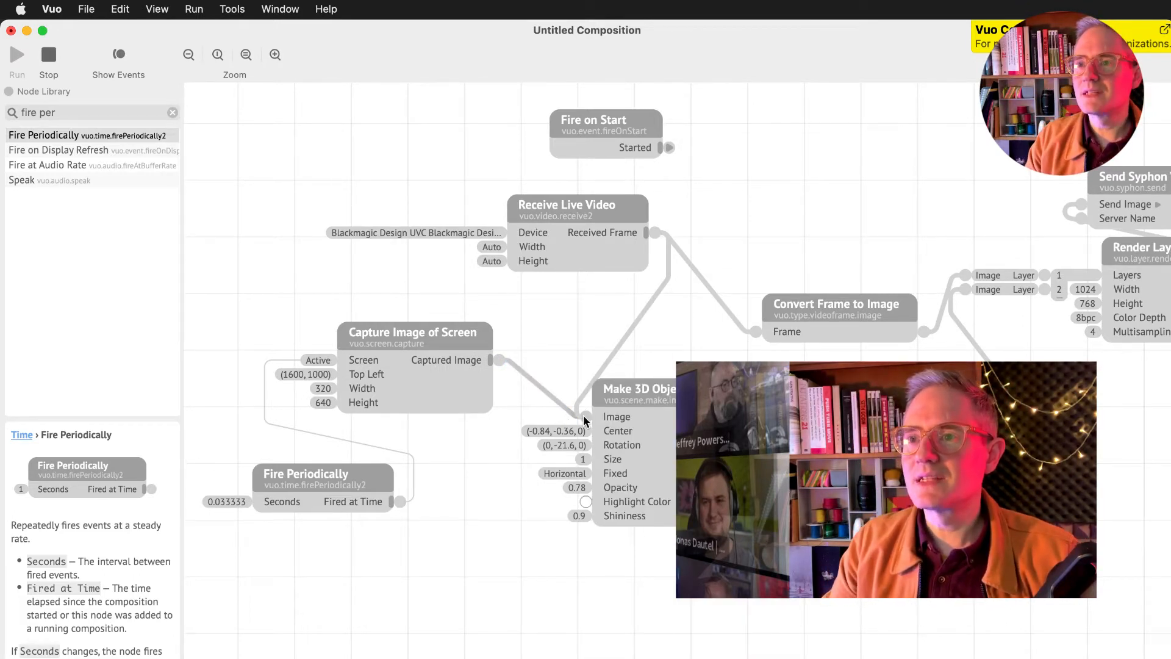
pyautogui.moveTo(585, 420); pyautogui.dragTo(601, 363)
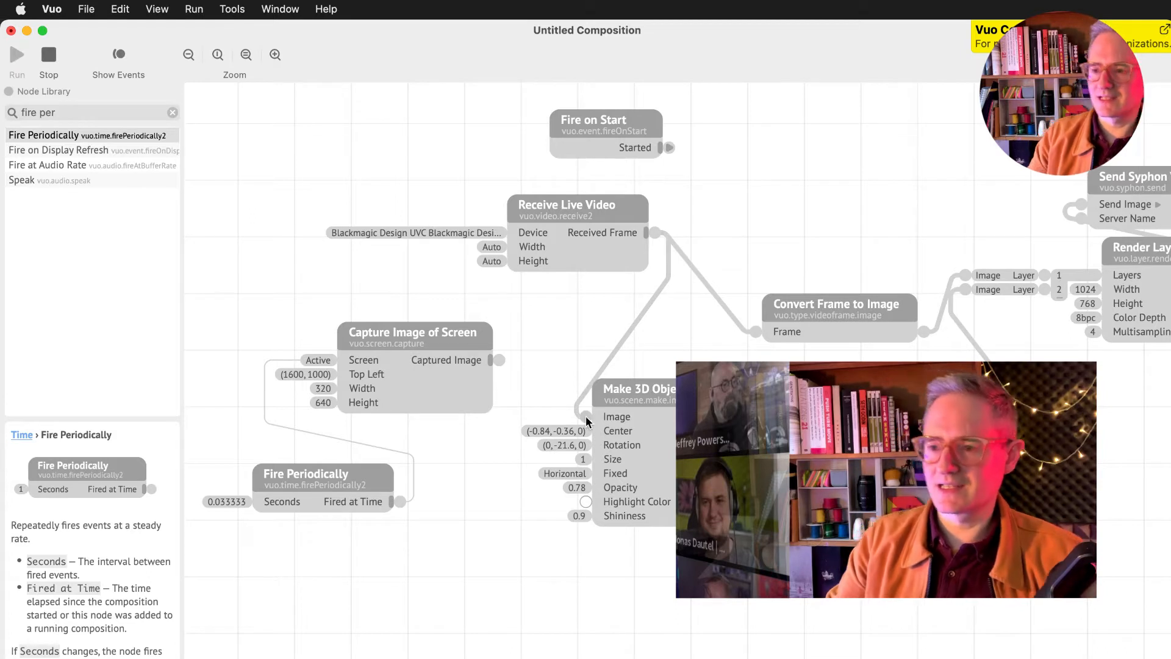
pyautogui.moveTo(586, 417); pyautogui.dragTo(540, 373)
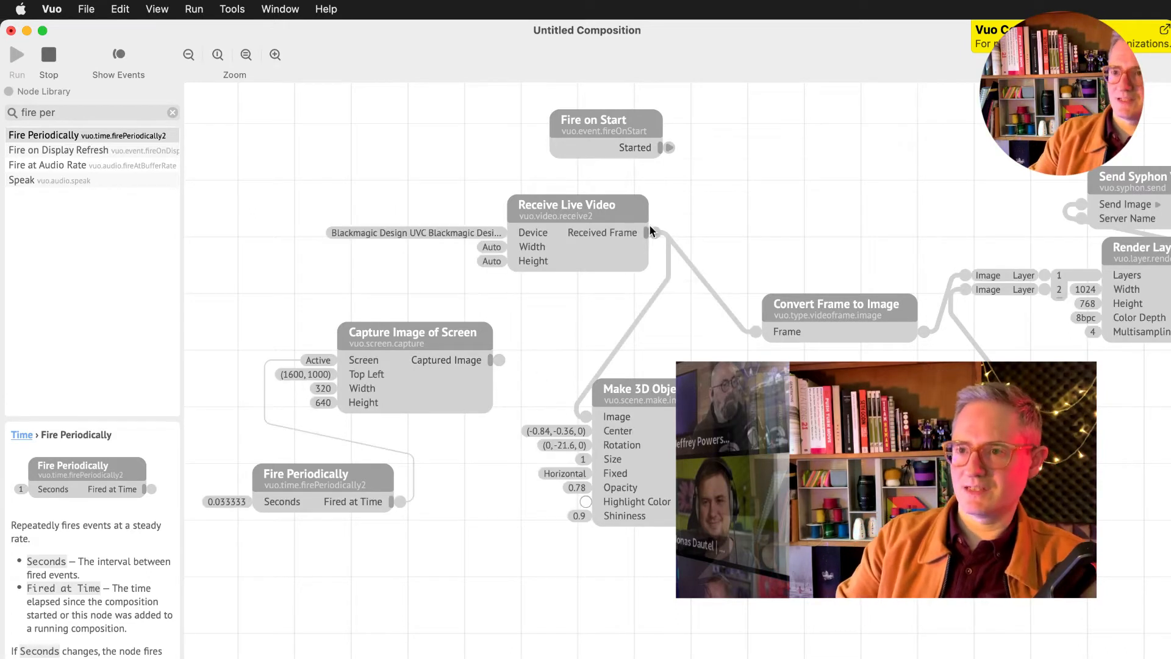
pyautogui.click(49, 64)
pyautogui.click(18, 64)
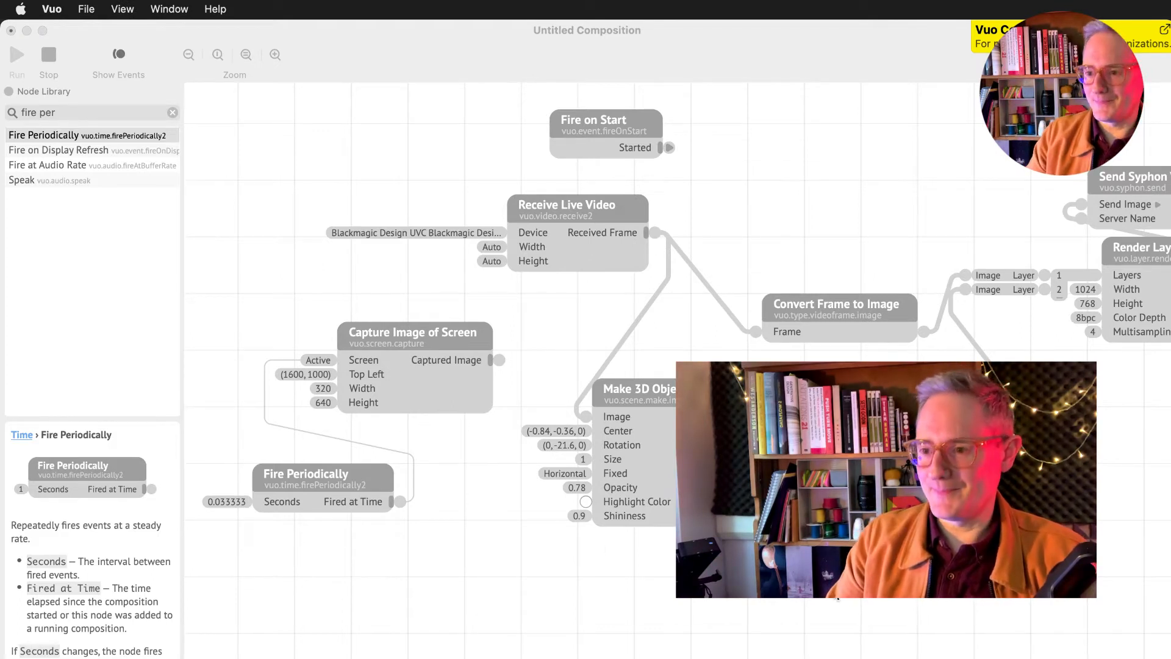
# Try a Center of X -0.4 and Y -0.4 on the Make 3D Object from Image node and undo the change.
pyautogui.click(574, 431)
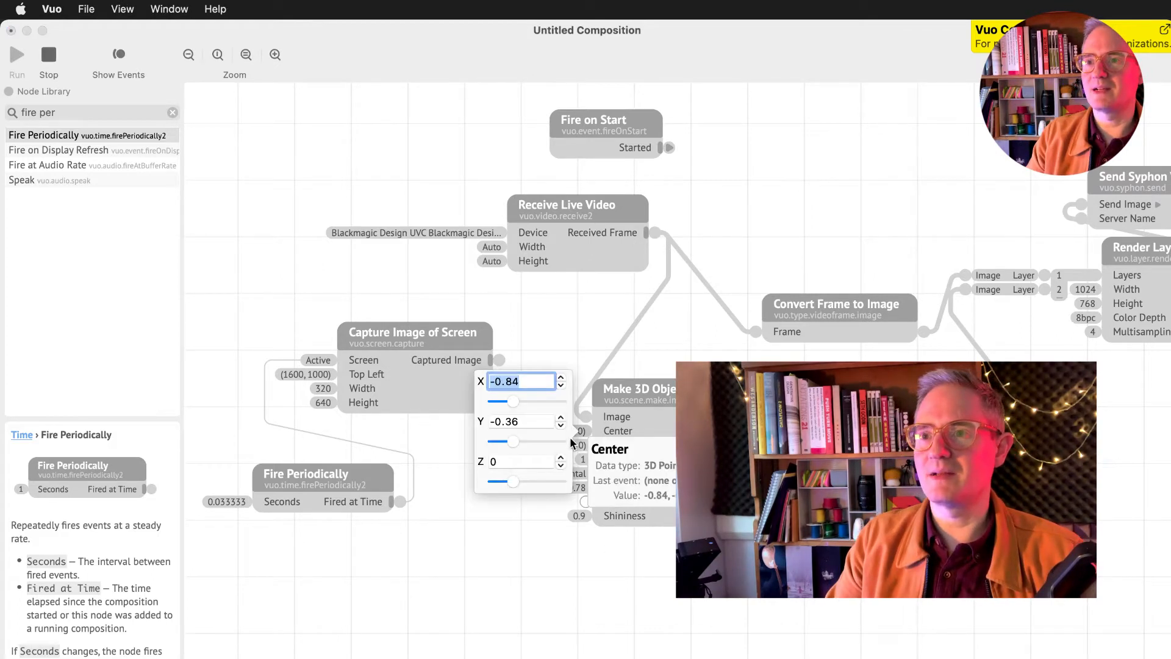
pyautogui.moveTo(507, 443); pyautogui.dragTo(513, 402)
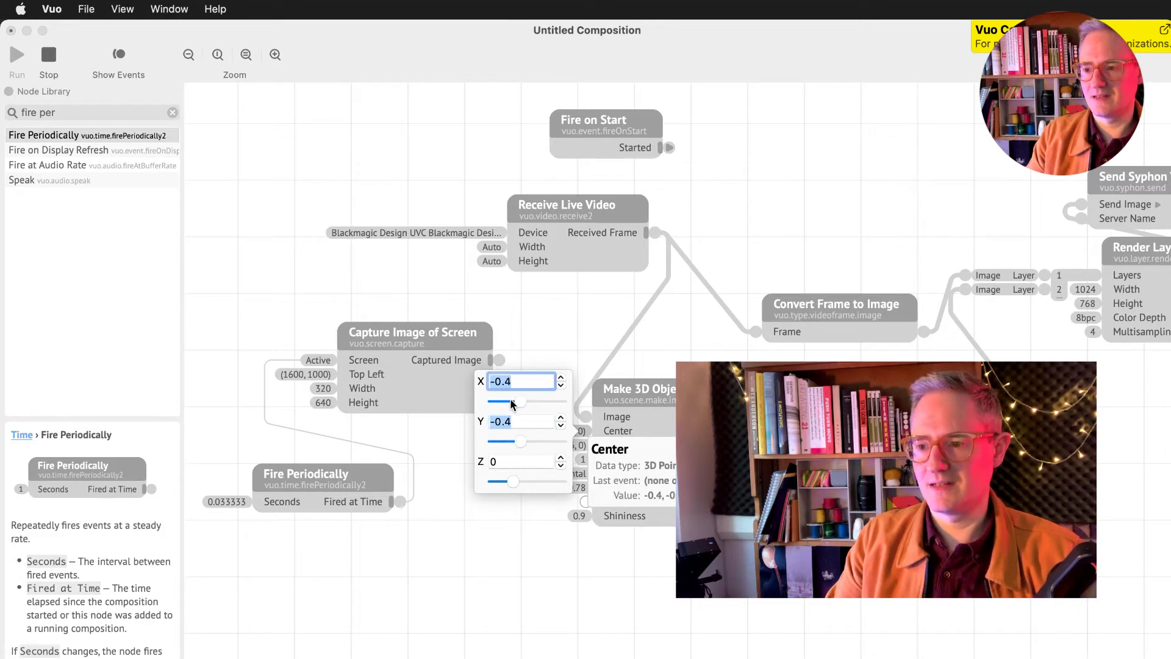
pyautogui.press('Escape')
pyautogui.press('super+z')
# Connect Received Frame to the 3D object's Image input through a frame-to-image converter, and move the Capture Image of Screen node and video preview aside.
pyautogui.moveTo(655, 232); pyautogui.dragTo(669, 463)
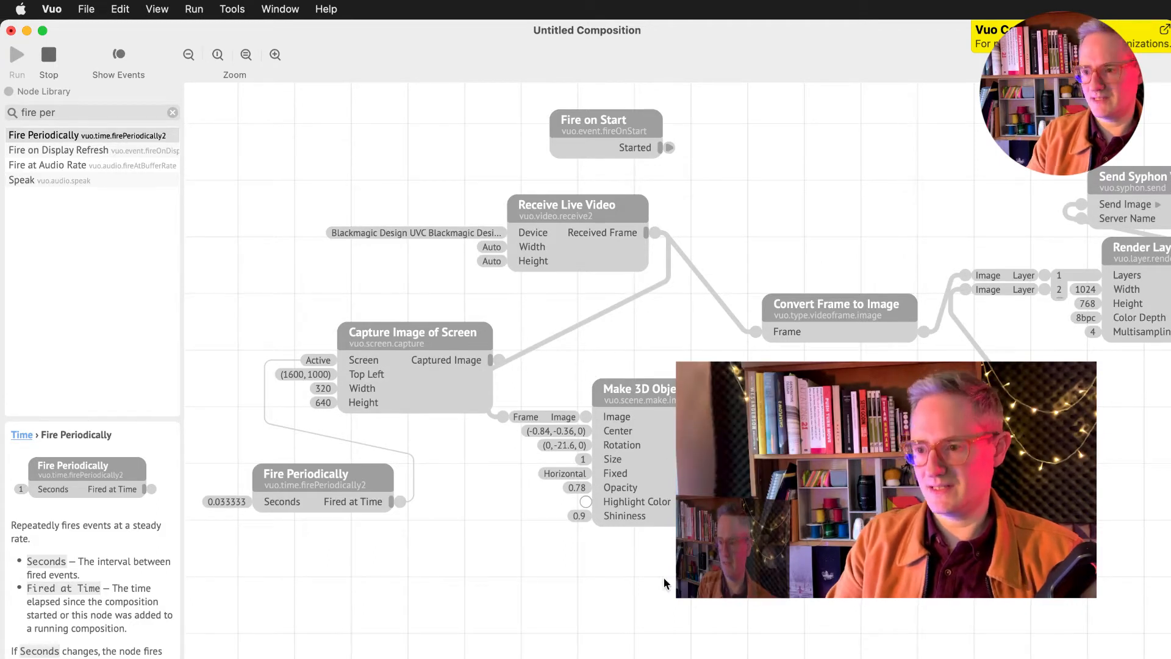
pyautogui.moveTo(462, 319); pyautogui.dragTo(391, 292)
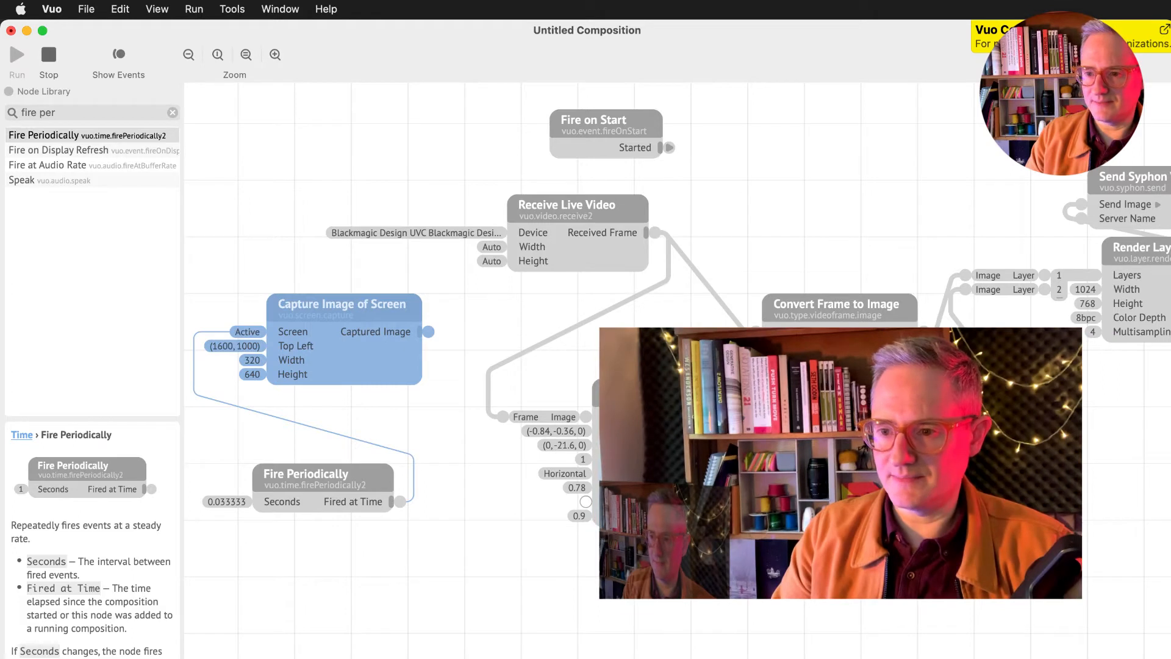
pyautogui.moveTo(841, 463); pyautogui.dragTo(914, 477)
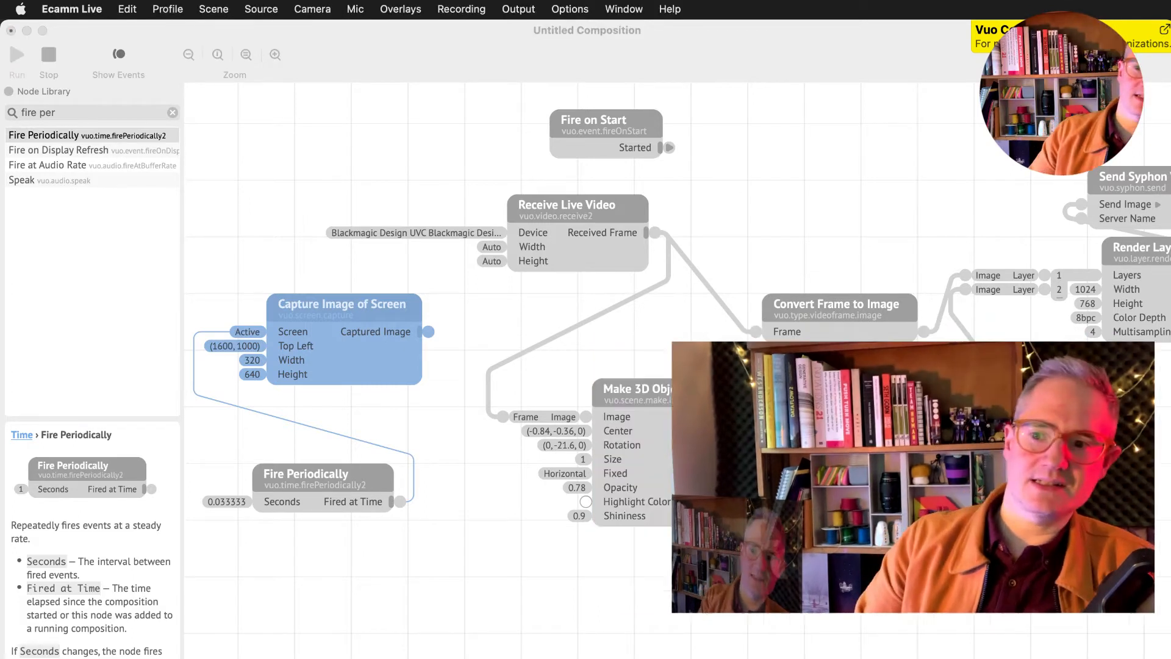
pyautogui.click(461, 454)
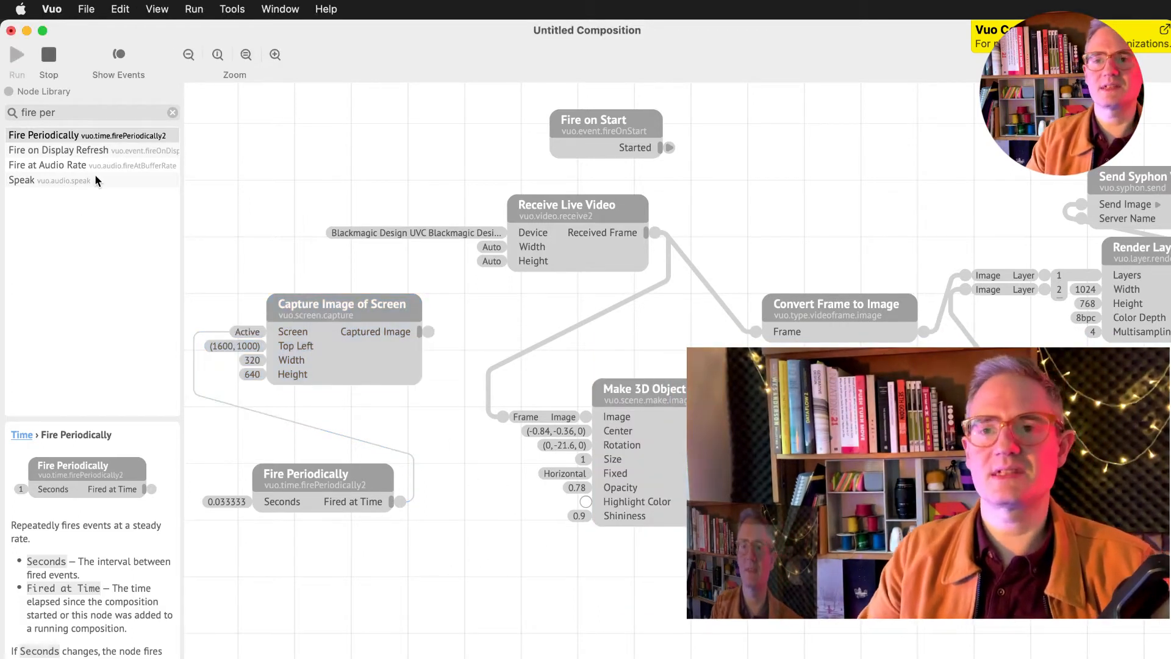
# Search for "flip ho" and wire a Flip Image Horizontally node between Received Frame and the Image input of Make 3D Object from Image.
pyautogui.moveTo(72, 114); pyautogui.dragTo(1, 100)
pyautogui.write('flip ho')
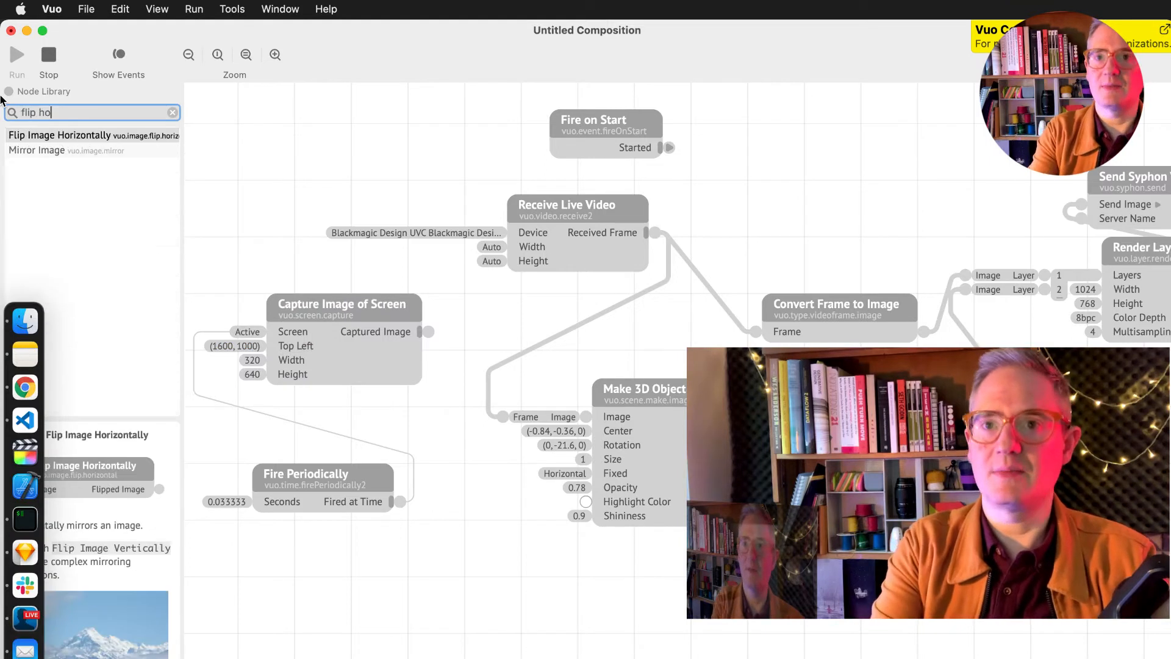
pyautogui.moveTo(59, 135); pyautogui.dragTo(519, 553)
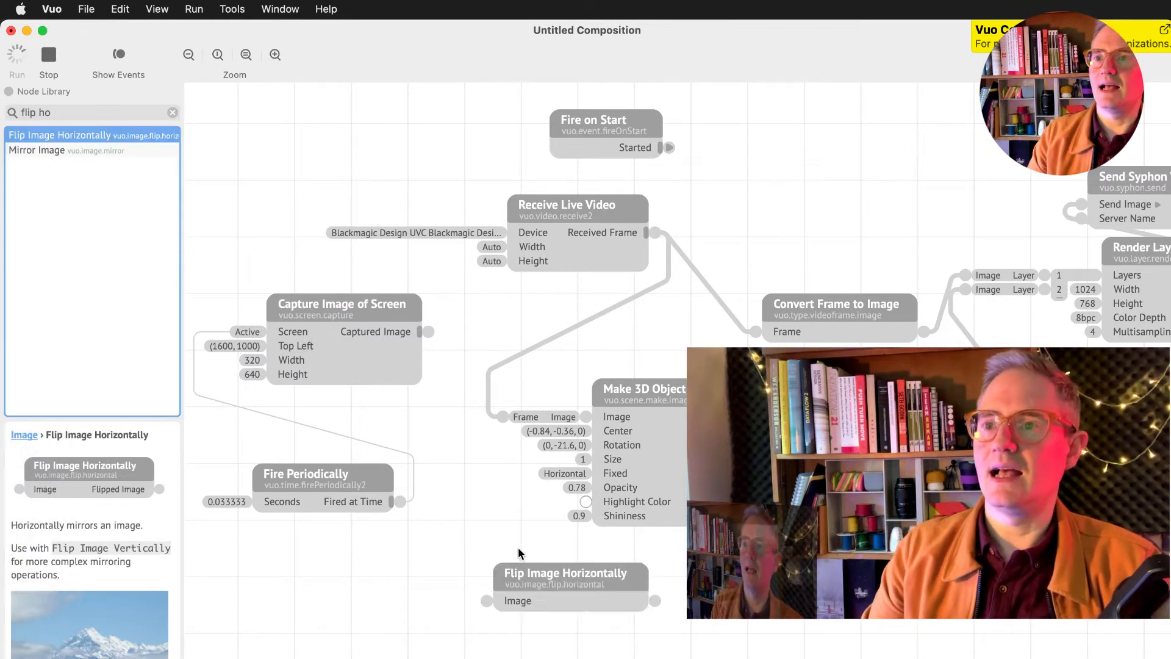
pyautogui.moveTo(654, 232); pyautogui.dragTo(488, 590)
pyautogui.moveTo(656, 589); pyautogui.dragTo(575, 442)
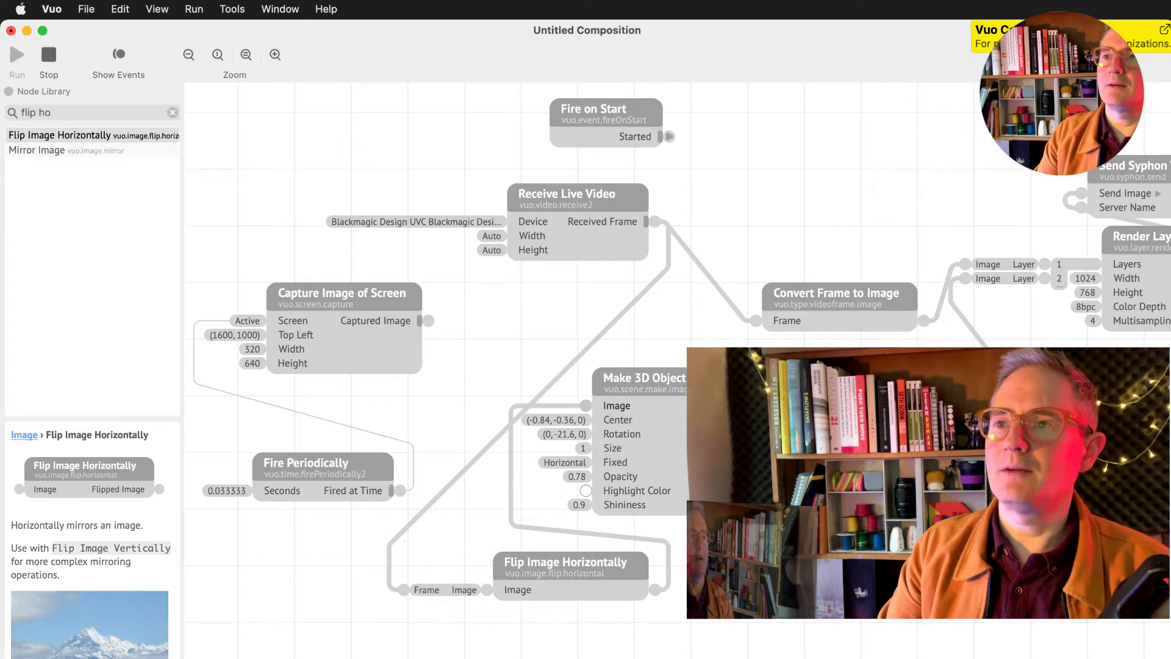
pyautogui.hscroll(4, 598, 397)
pyautogui.hscroll(-3, 598, 397)
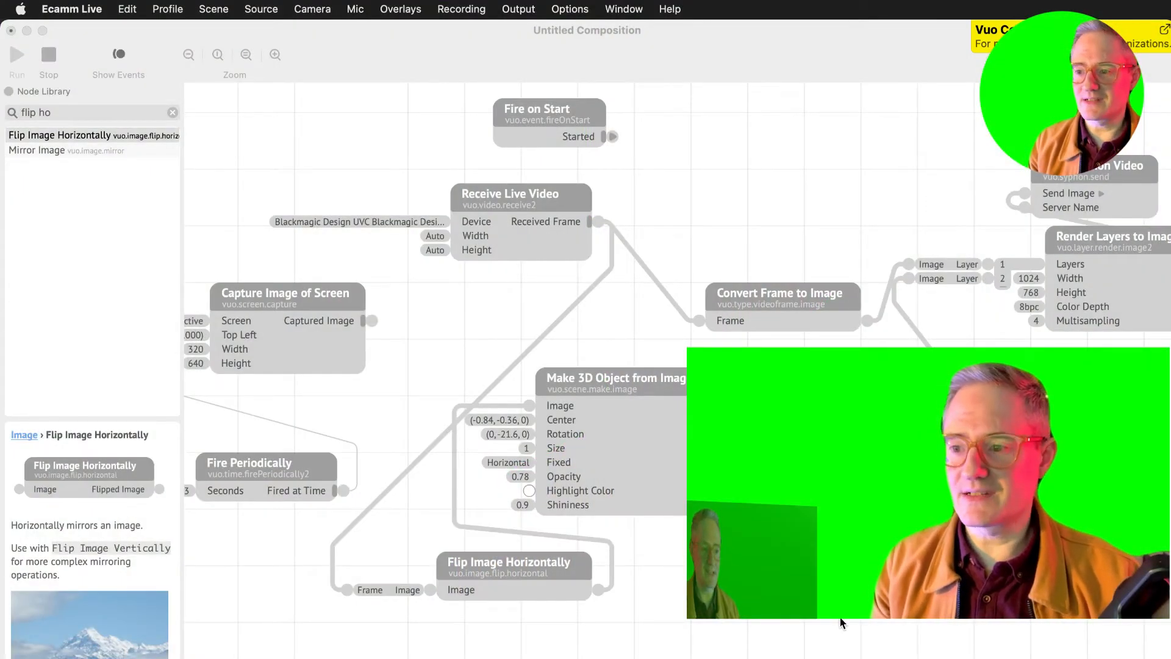
# Return to Vuo and clear the node library search.
pyautogui.press('super+Tab')
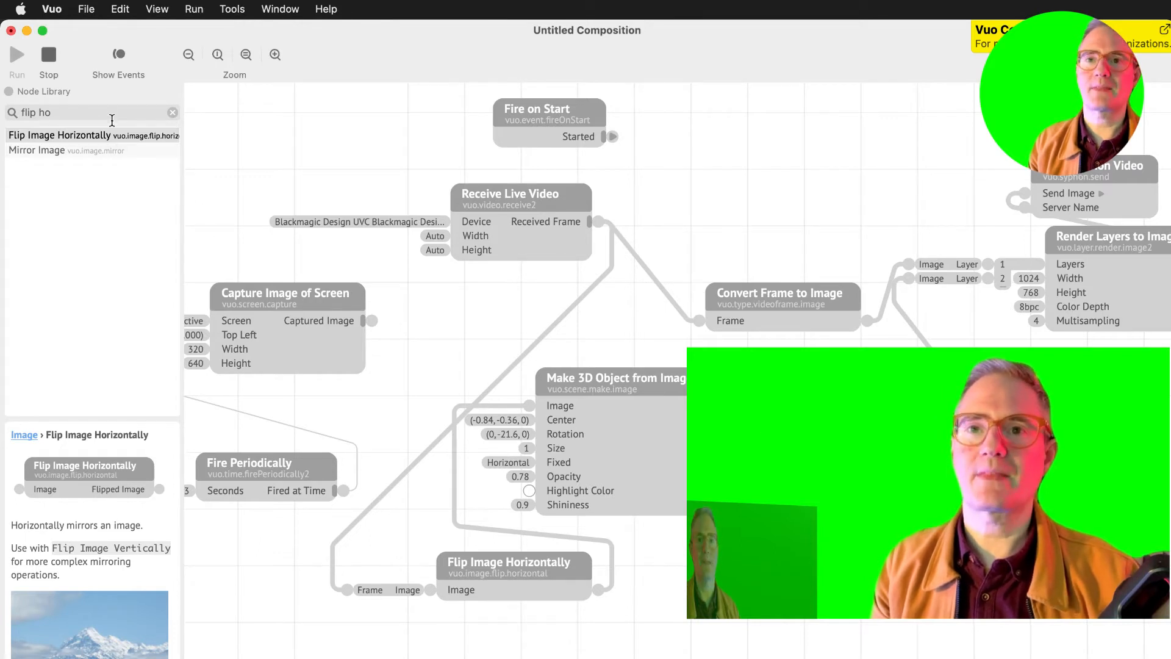
pyautogui.click(95, 109)
pyautogui.press('super+a')
pyautogui.press('BackSpace')
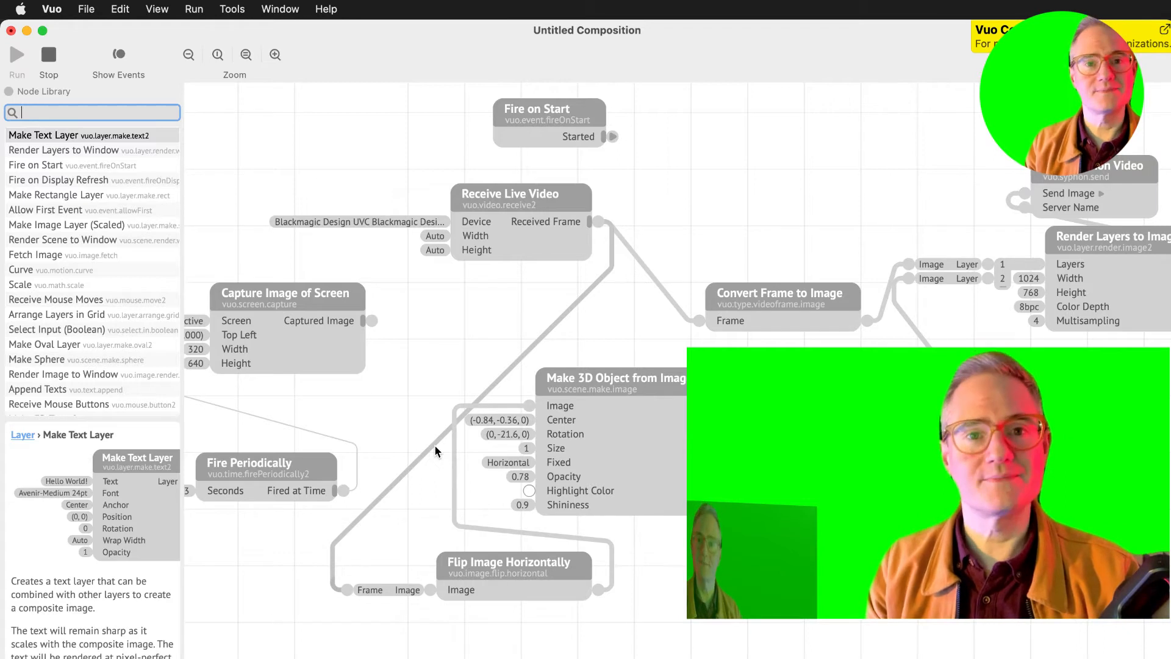
# Switch to Chrome and widen the browser window across the screen.
pyautogui.press('super+Tab')
pyautogui.press('super+Tab')
pyautogui.press('super+Tab')
pyautogui.press('super+Tab')
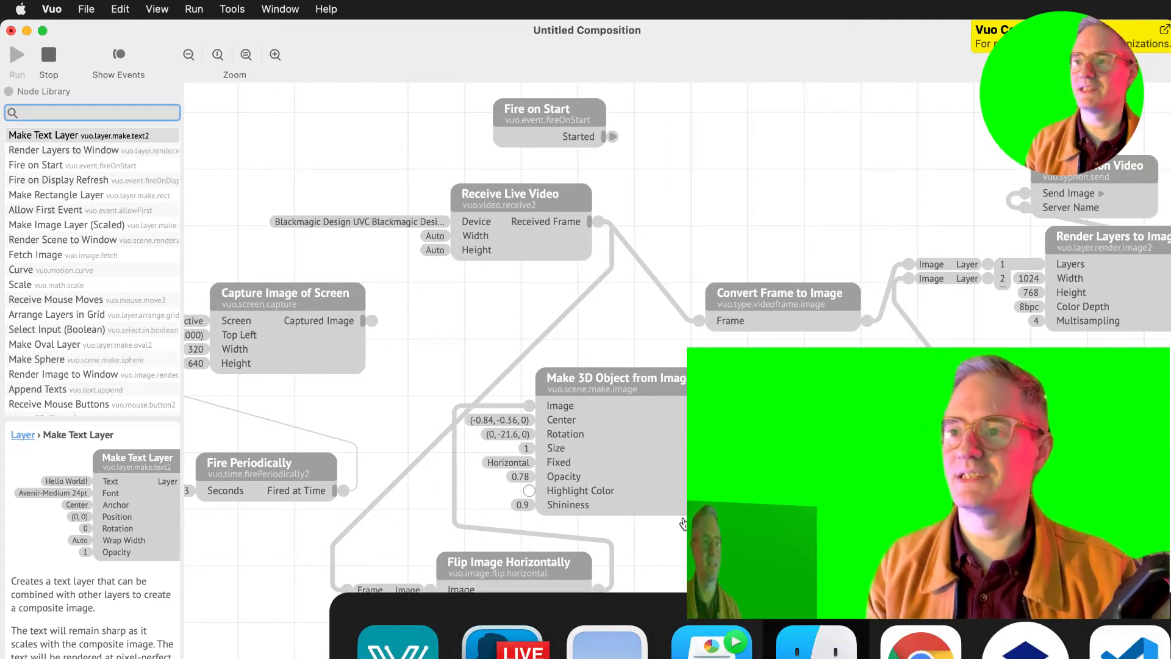
pyautogui.press('super+Tab')
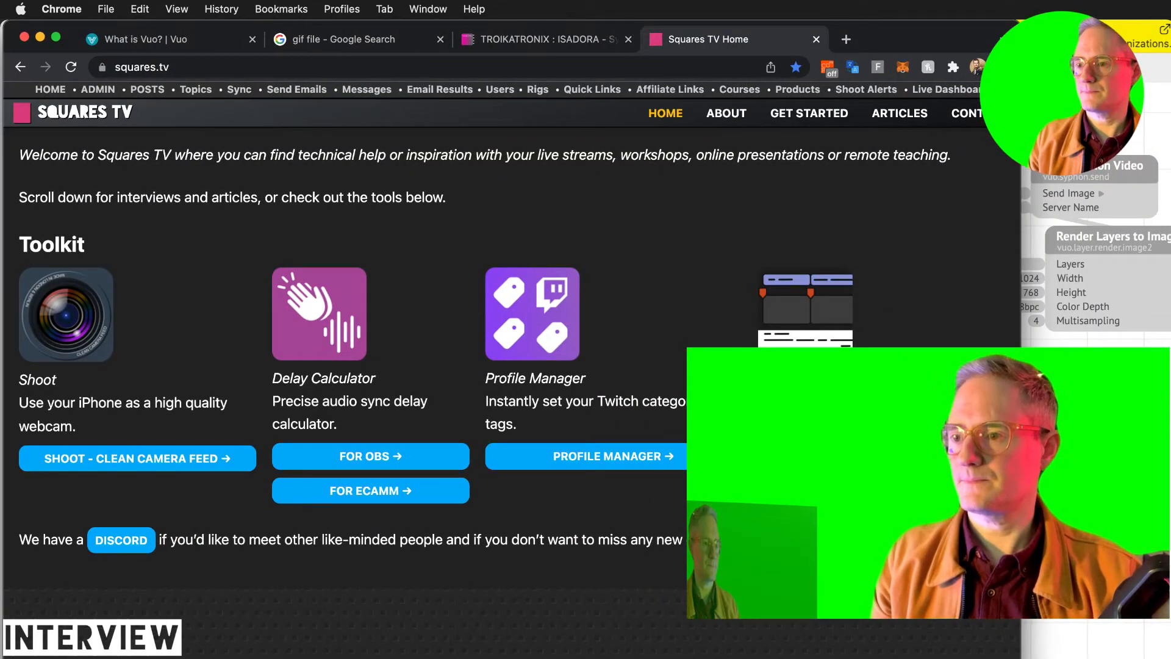
pyautogui.moveTo(1020, 482); pyautogui.dragTo(1164, 482)
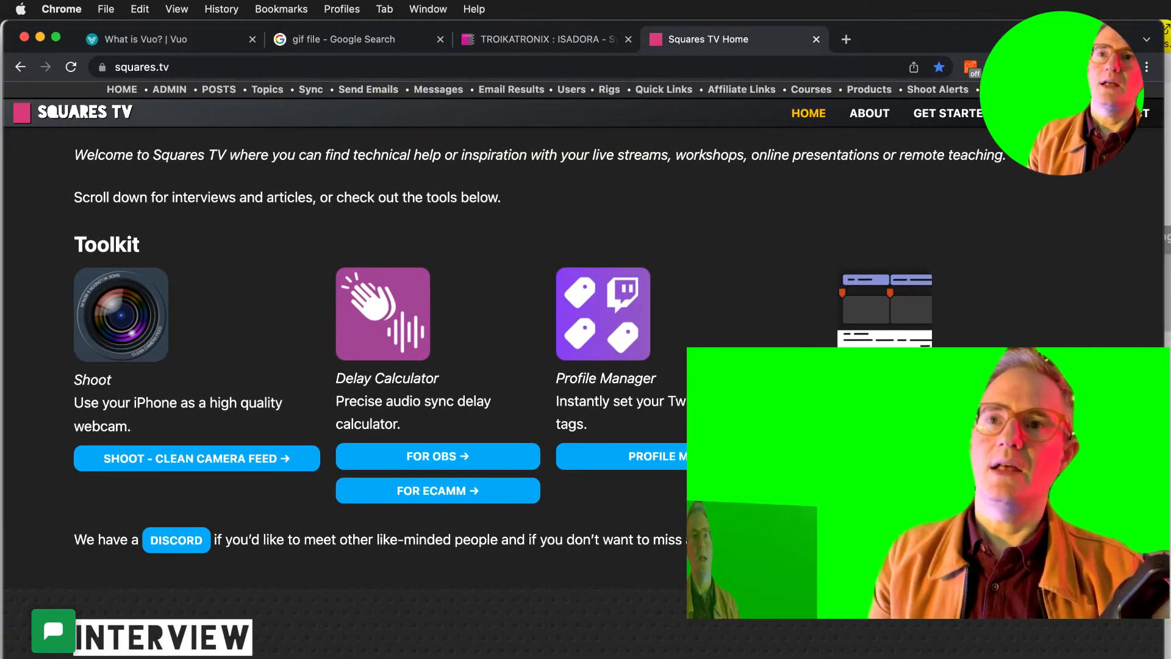
# Search the web for "shadertoy chroma key" in a new tab and open the Chroma Key shader on Shadertoy.
pyautogui.press('super+t')
pyautogui.write('shad')
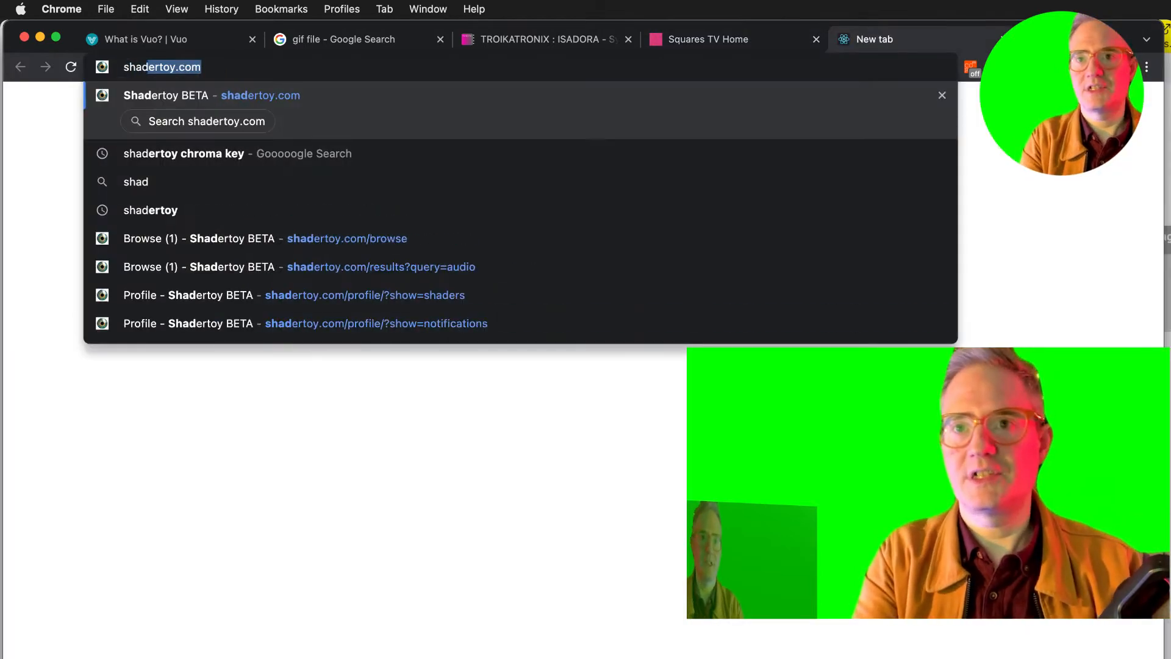
pyautogui.write('oers')
pyautogui.press('BackSpace')
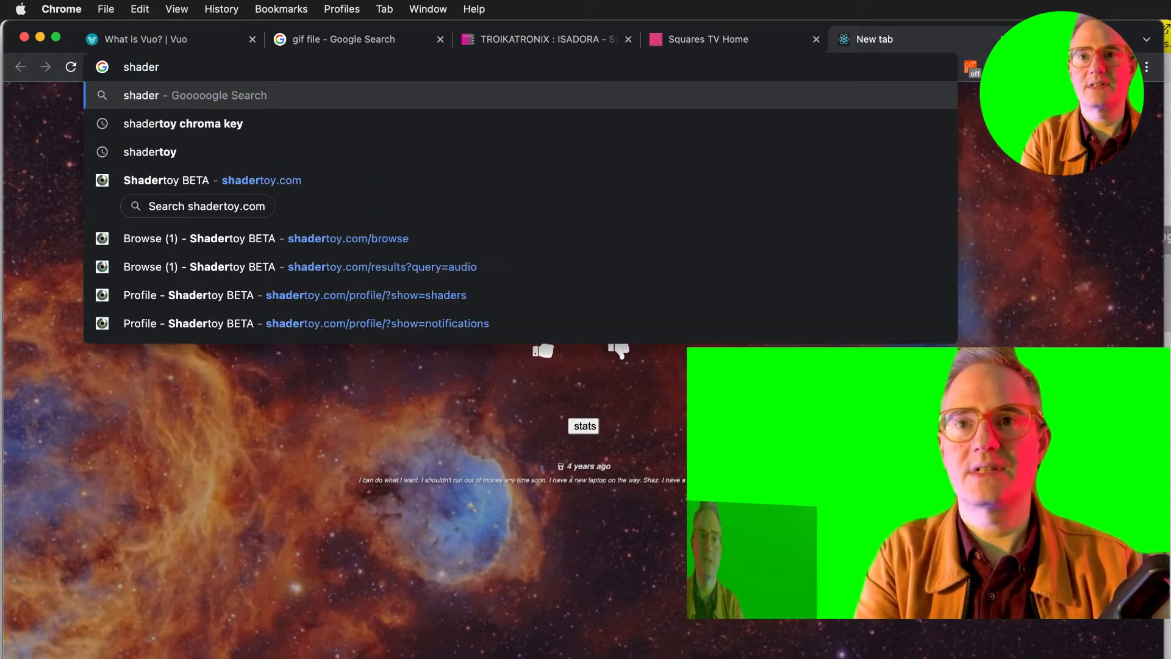
pyautogui.write('toy')
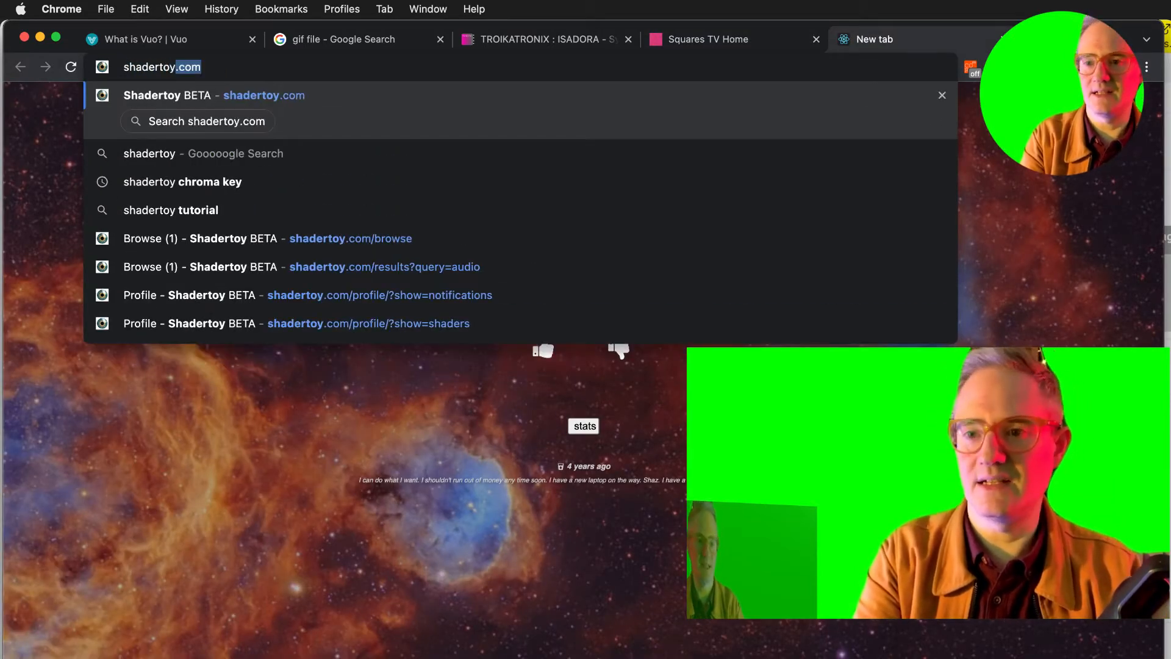
pyautogui.press('BackSpace')
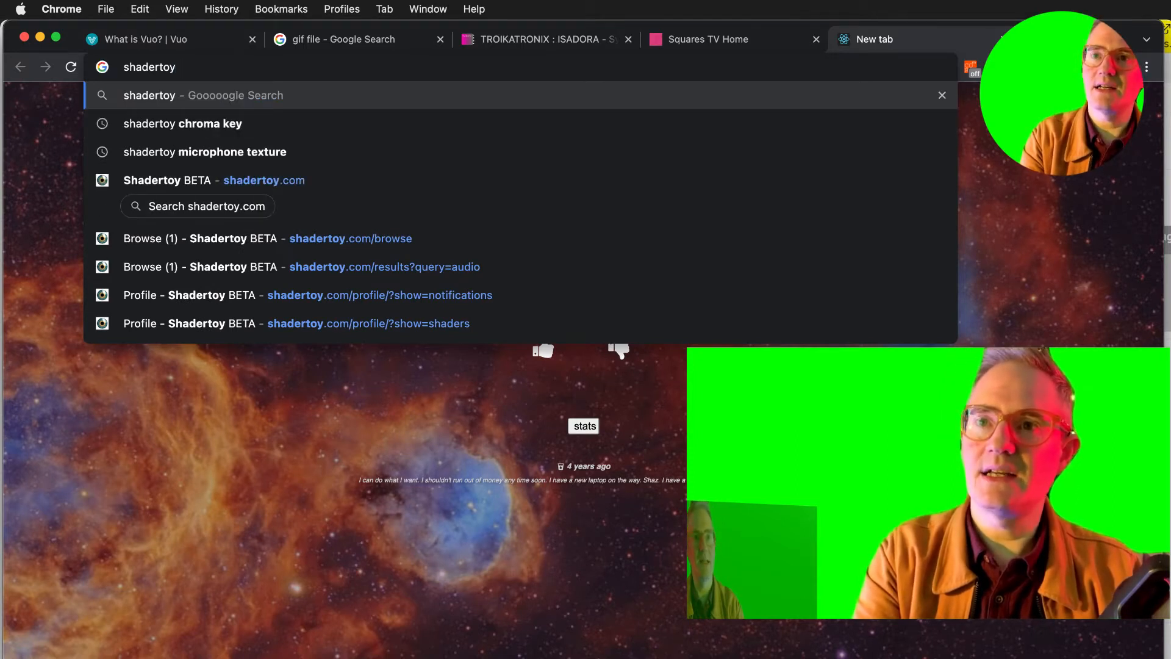
pyautogui.write('ch')
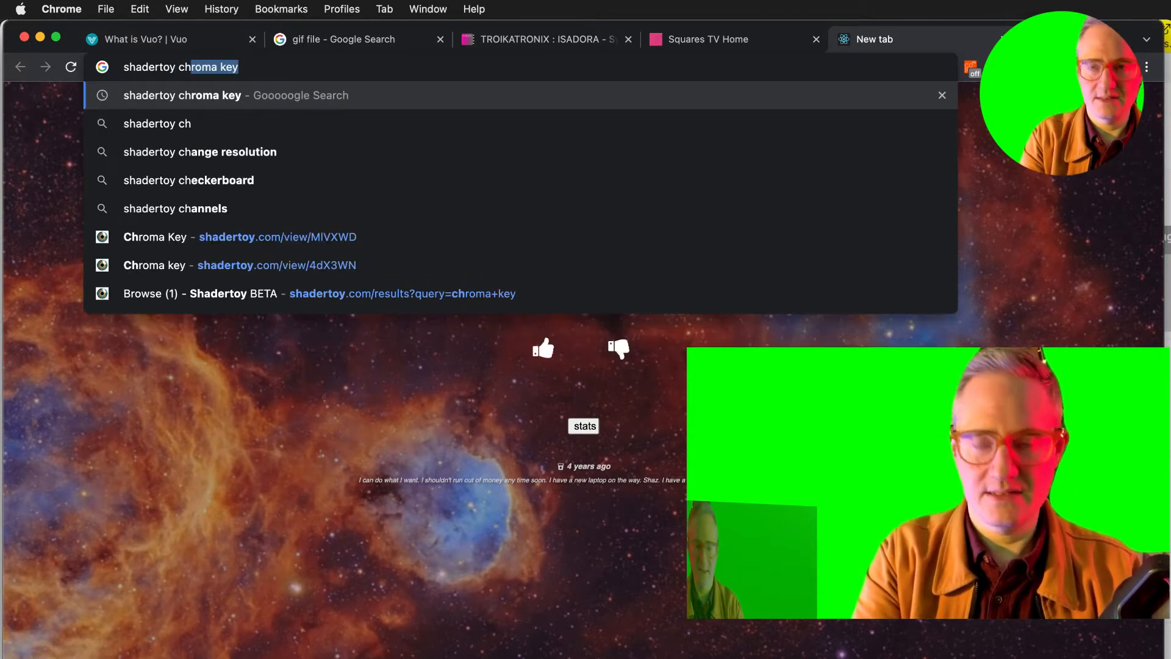
pyautogui.press('Return')
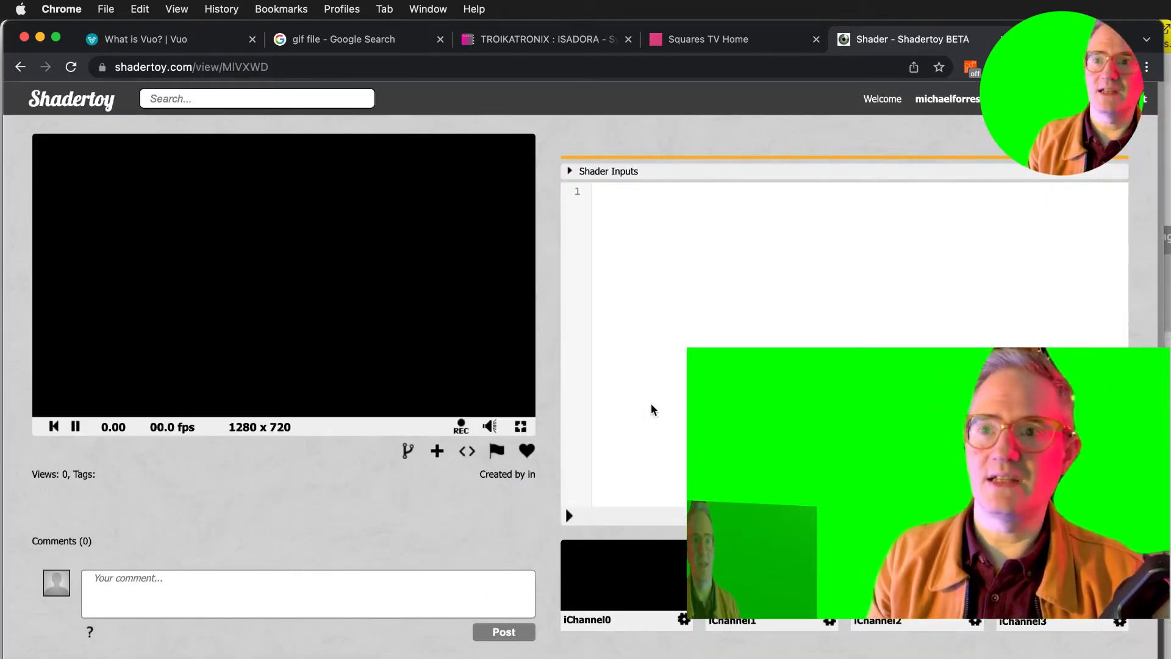
# Examine the Chroma Key shader's code, from the key colour and mask range settings down to the mainImage function.
pyautogui.scroll(-2, 652, 410)
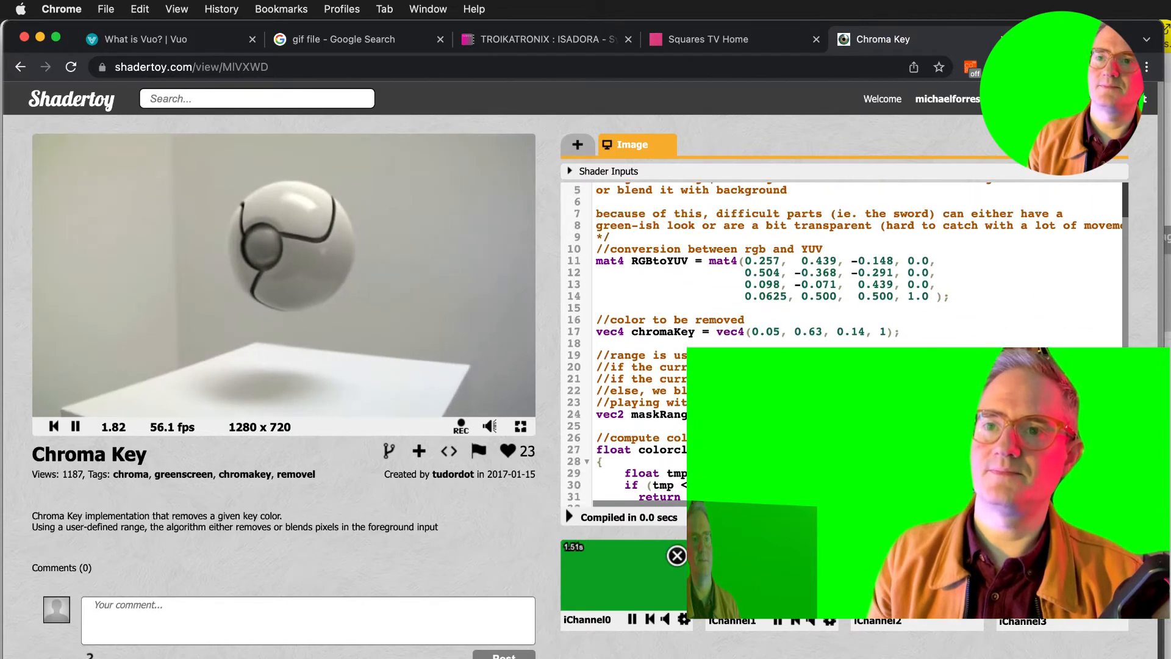
pyautogui.scroll(-1, 622, 396)
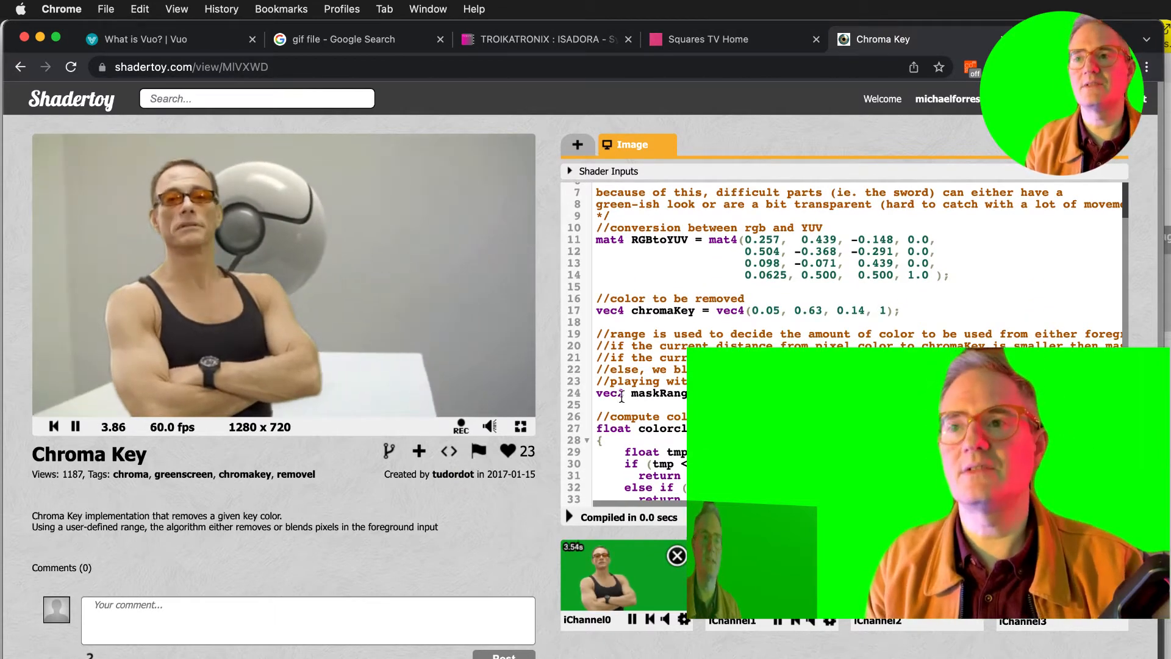
pyautogui.scroll(-6, 621, 397)
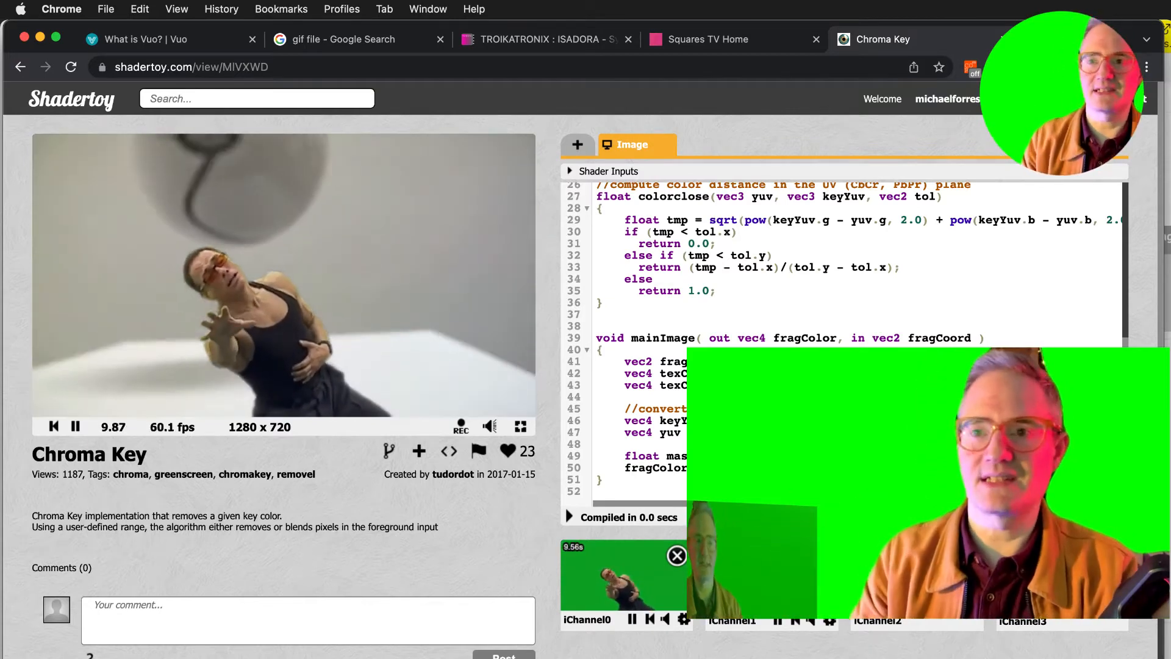
# Switch to Vuo, search the node library for "shadertoy" and add a Make Image with Shadertoy node to the composition.
pyautogui.press('super+Tab')
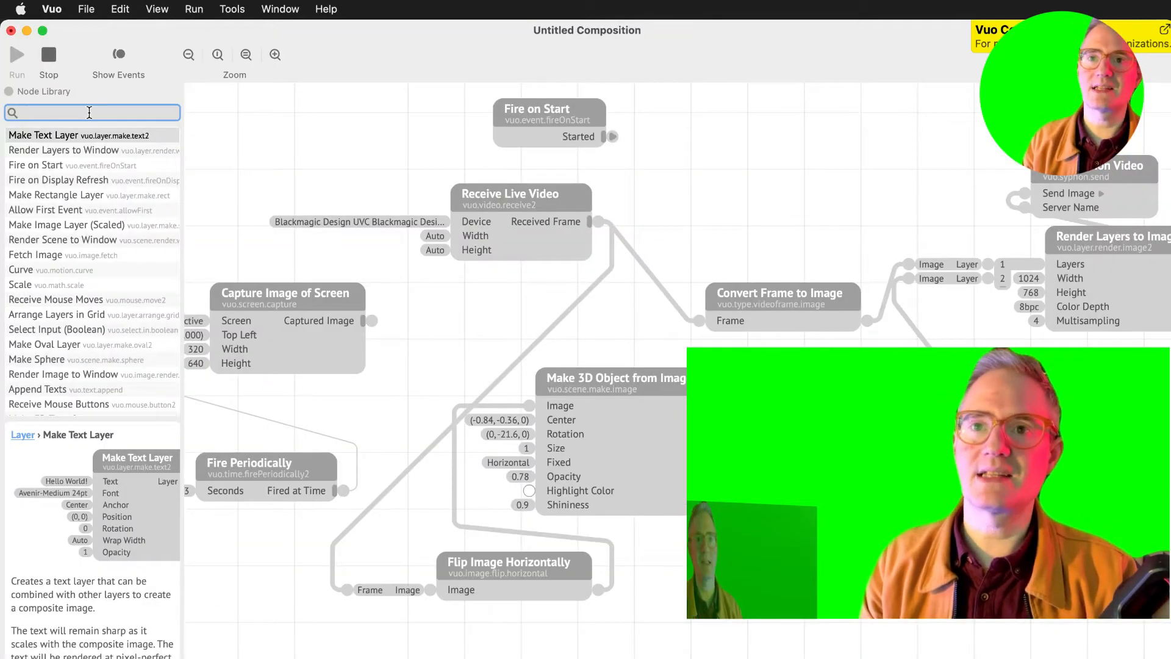
pyautogui.write('sh')
pyautogui.press('BackSpace')
pyautogui.press('BackSpace')
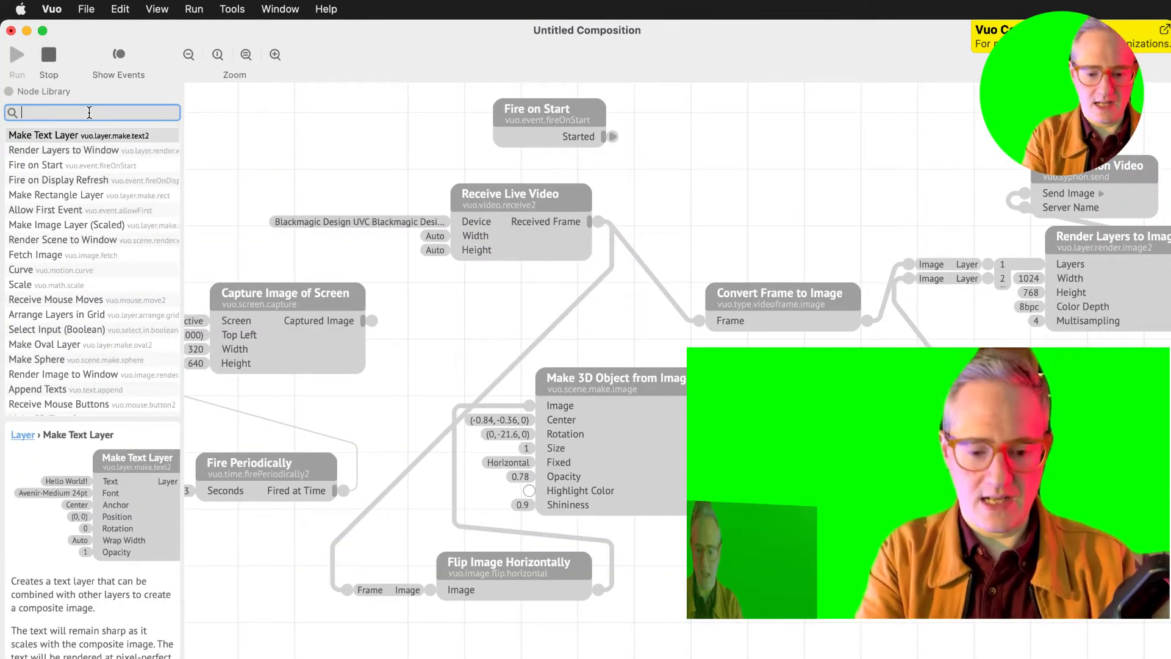
pyautogui.write('shadertoy')
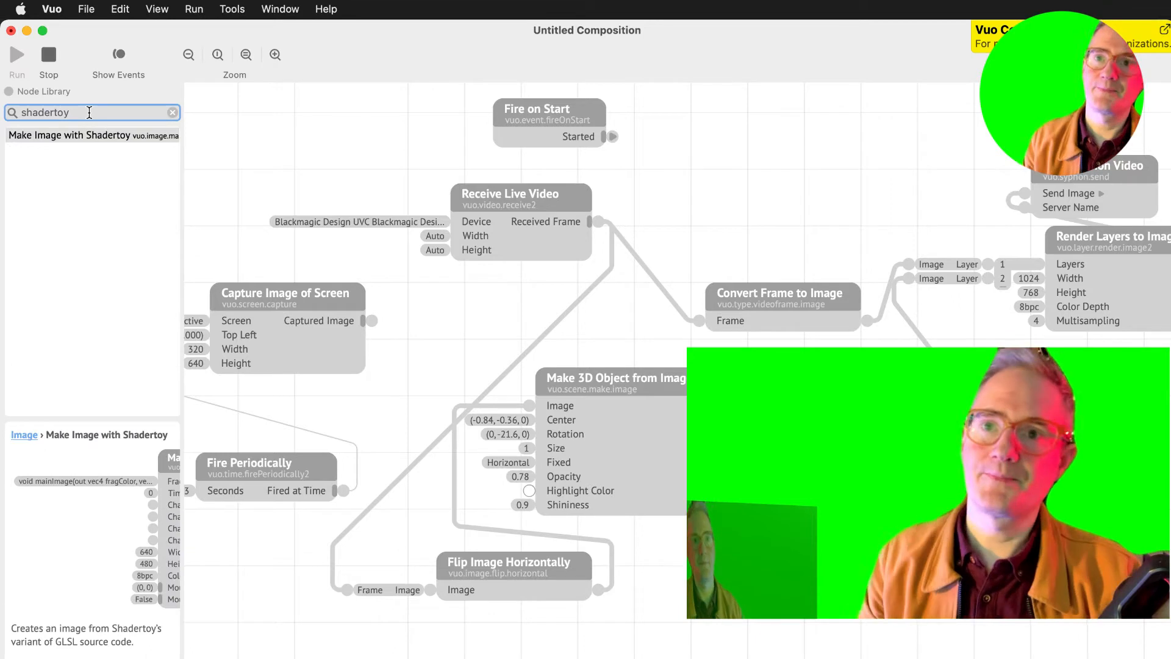
pyautogui.moveTo(89, 142); pyautogui.dragTo(790, 617)
# Rearrange the Receive Live Video, Convert Frame to Image and Fire on Start nodes to fit the Shadertoy node before Render Layers to Image.
pyautogui.moveTo(799, 515); pyautogui.dragTo(809, 186)
pyautogui.moveTo(473, 183); pyautogui.dragTo(317, 167)
pyautogui.moveTo(761, 298); pyautogui.dragTo(562, 255)
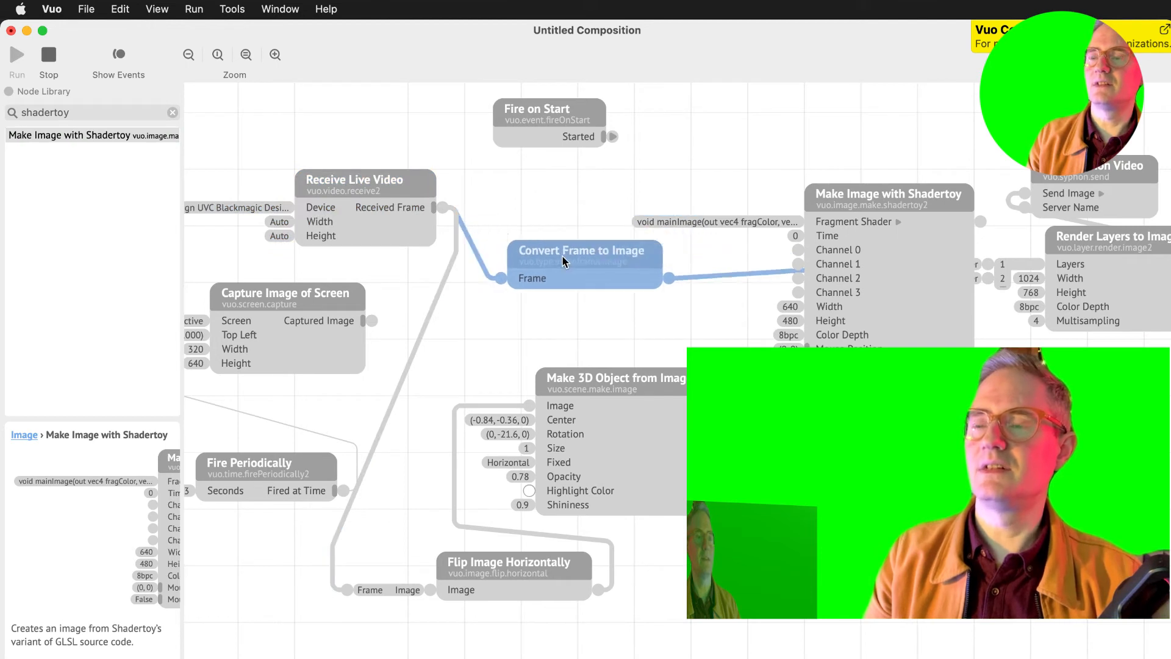
pyautogui.moveTo(891, 200); pyautogui.dragTo(822, 115)
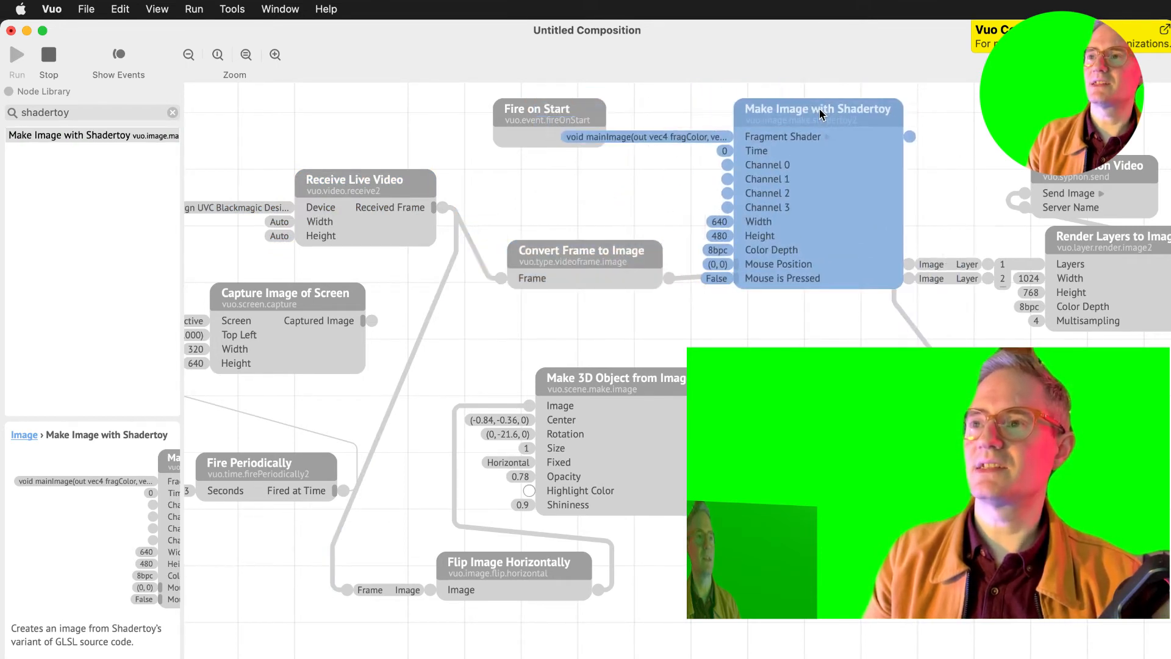
pyautogui.scroll(5, 836, 164)
pyautogui.moveTo(536, 219); pyautogui.dragTo(467, 133)
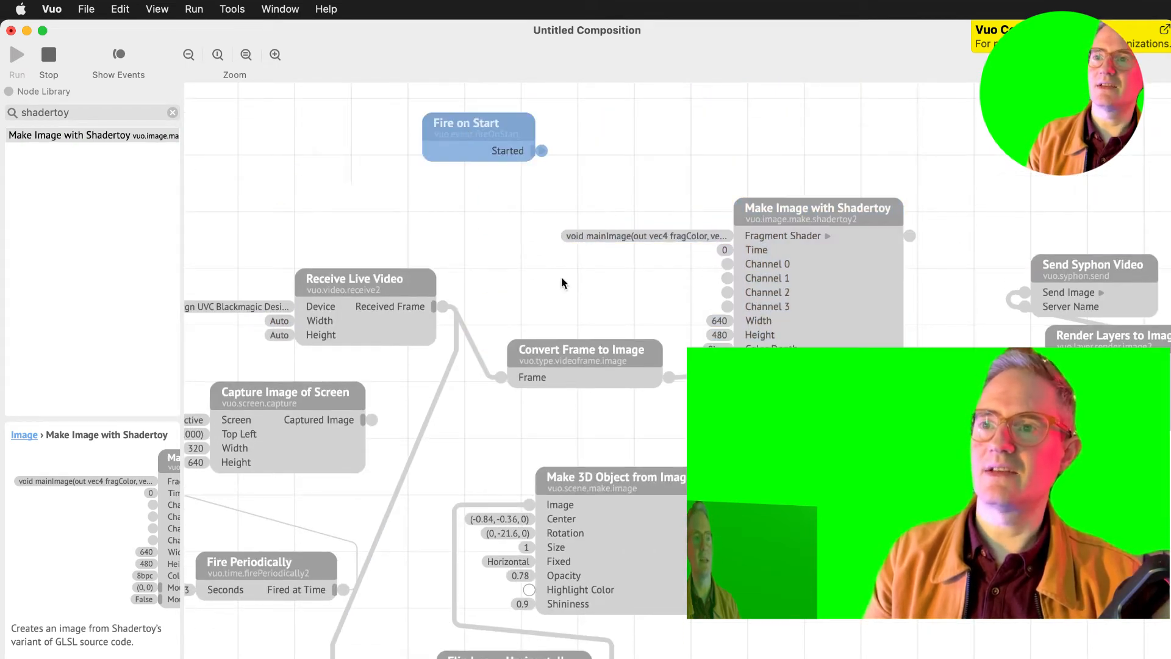
pyautogui.moveTo(601, 352); pyautogui.dragTo(571, 306)
pyautogui.moveTo(828, 219); pyautogui.dragTo(799, 175)
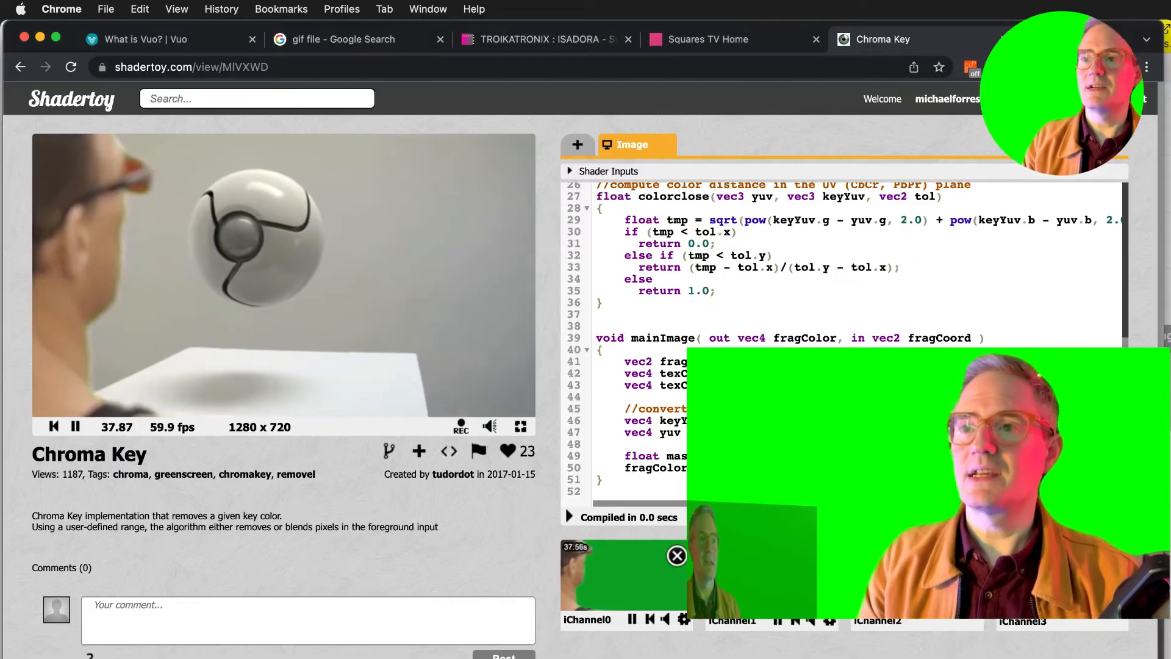
# Compare the iChannel0 and iChannel1 inputs of the Chroma Key shader in Chrome with the Shadertoy node's channel ports in Vuo.
pyautogui.scroll(5, 842, 323)
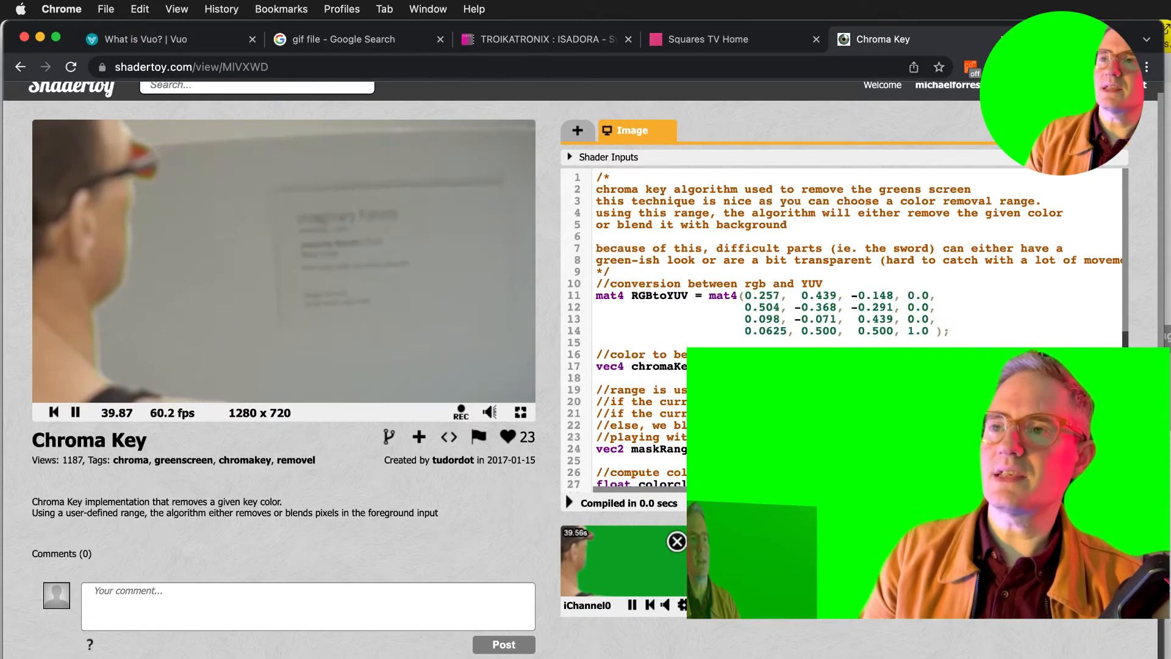
pyautogui.scroll(-5, 842, 324)
pyautogui.click(830, 360)
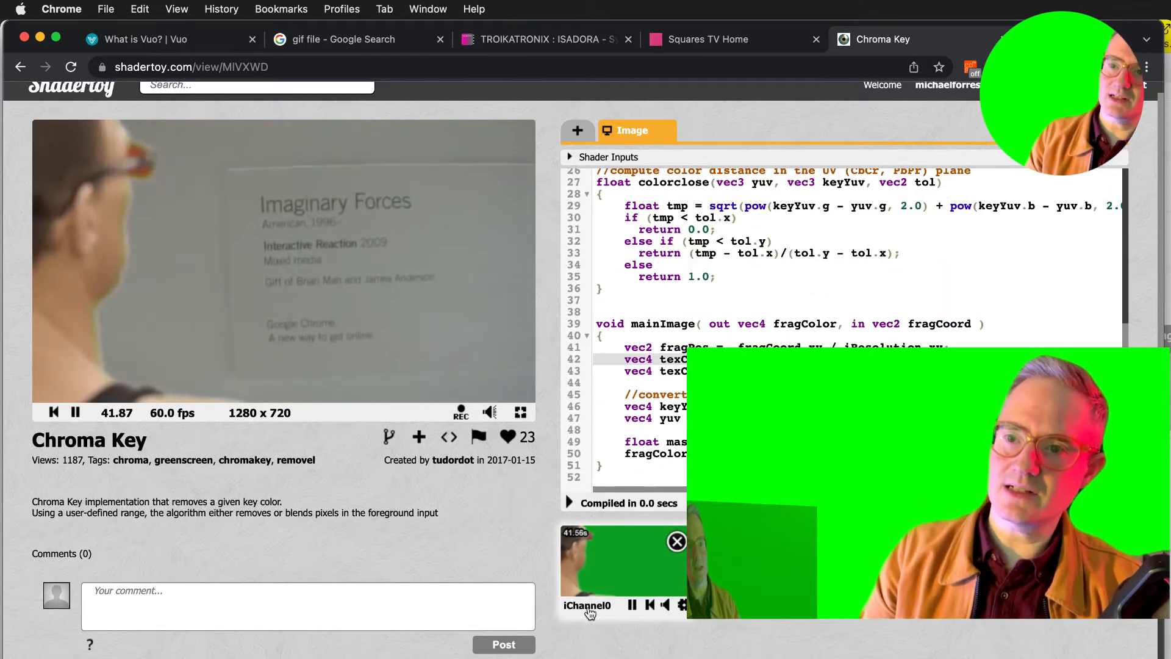
pyautogui.click(830, 371)
pyautogui.press('super+Tab')
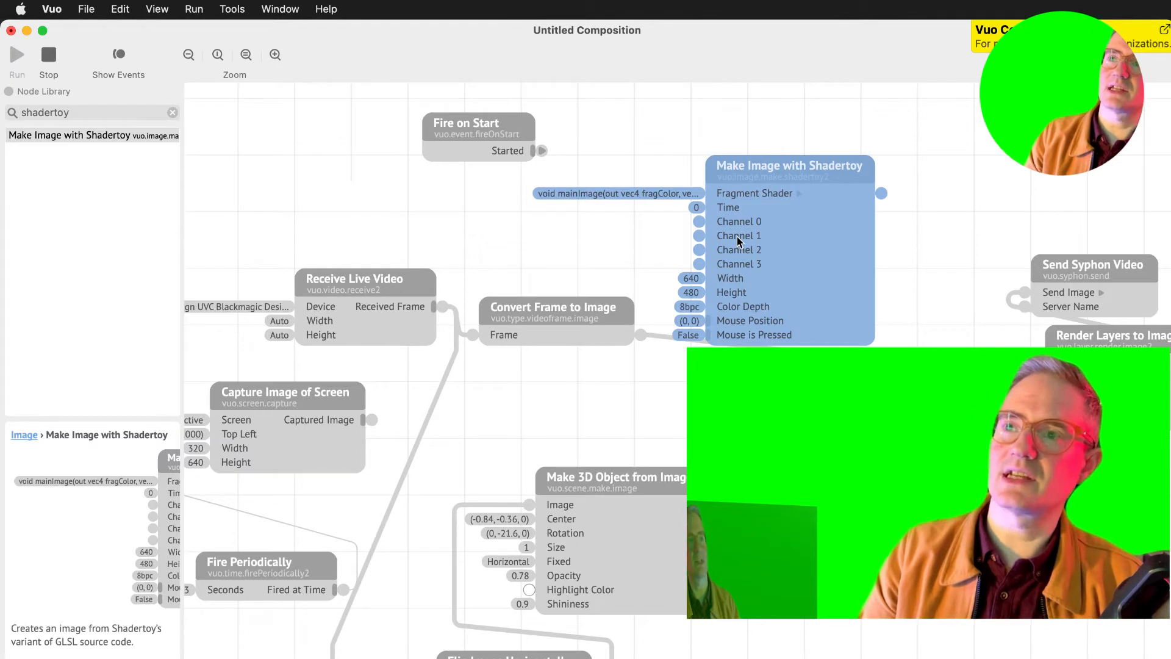
pyautogui.press('super+Tab')
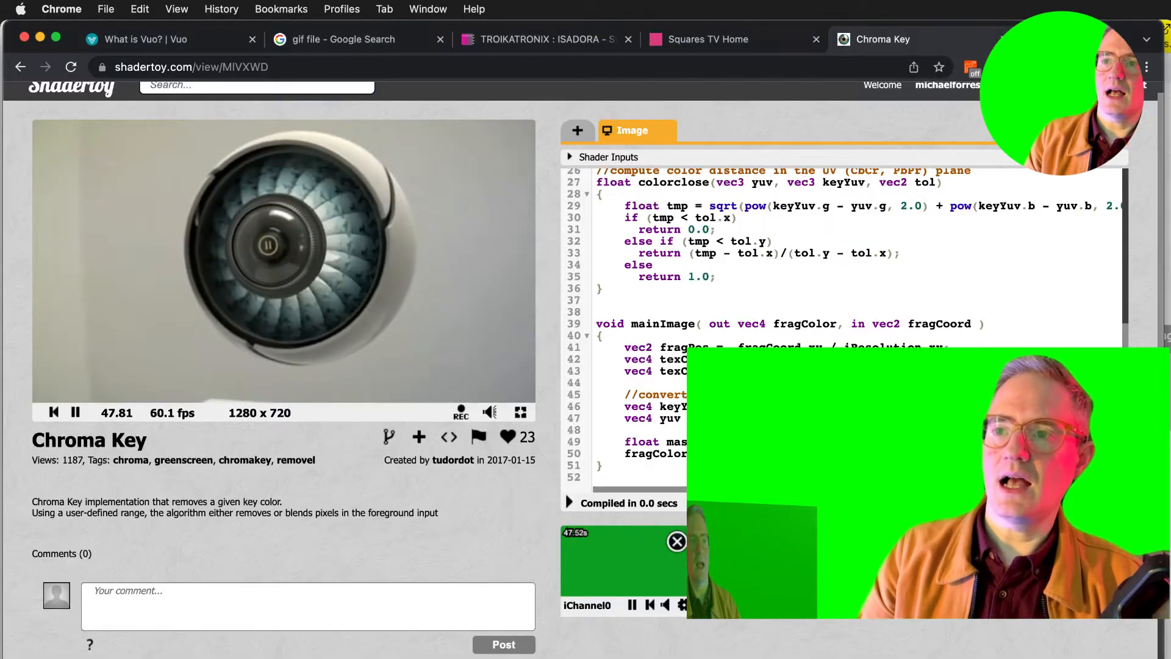
pyautogui.press('super+Tab')
# Move the floating video preview off the Shadertoy code and copy the entire Chroma Key shader.
pyautogui.moveTo(929, 483); pyautogui.dragTo(288, 487)
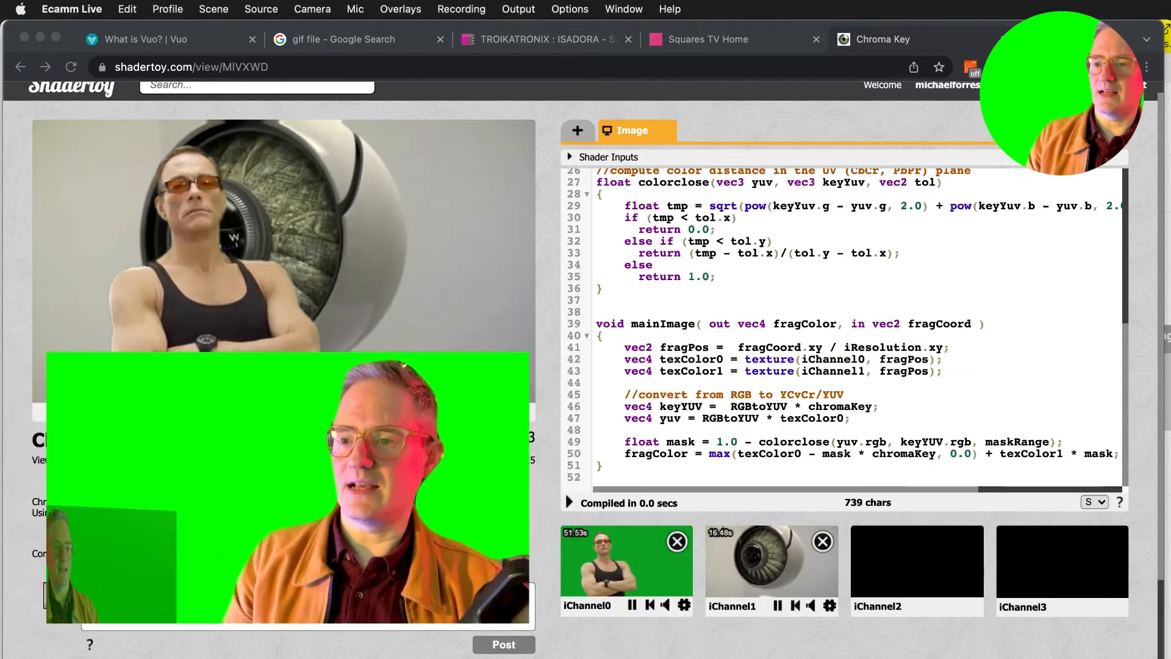
pyautogui.click(774, 578)
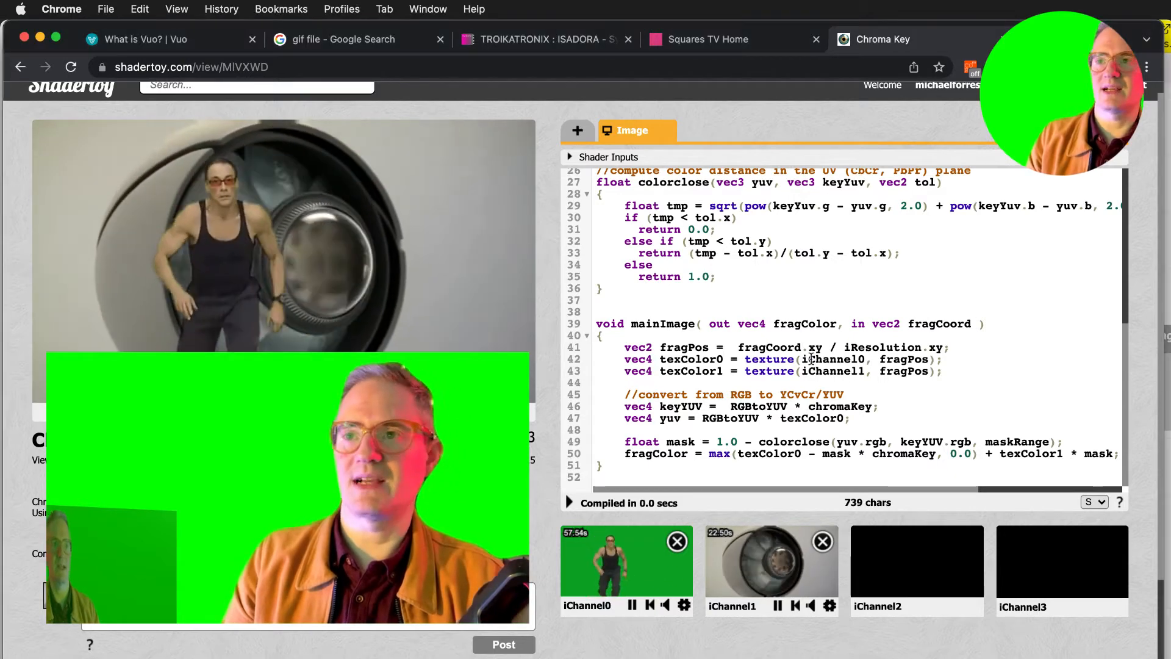
pyautogui.press('super+a')
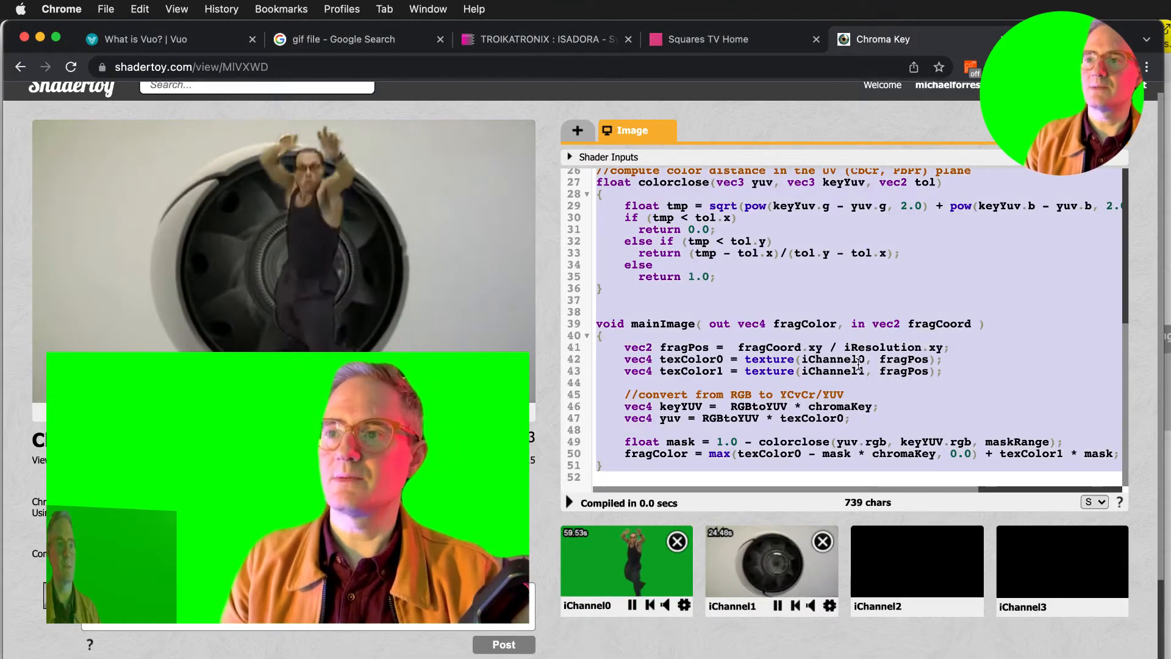
# Switch to Vuo and replace the Shadertoy node's Fragment Shader text with the copied chroma key code.
pyautogui.press('super+Tab')
pyautogui.press('super+Tab')
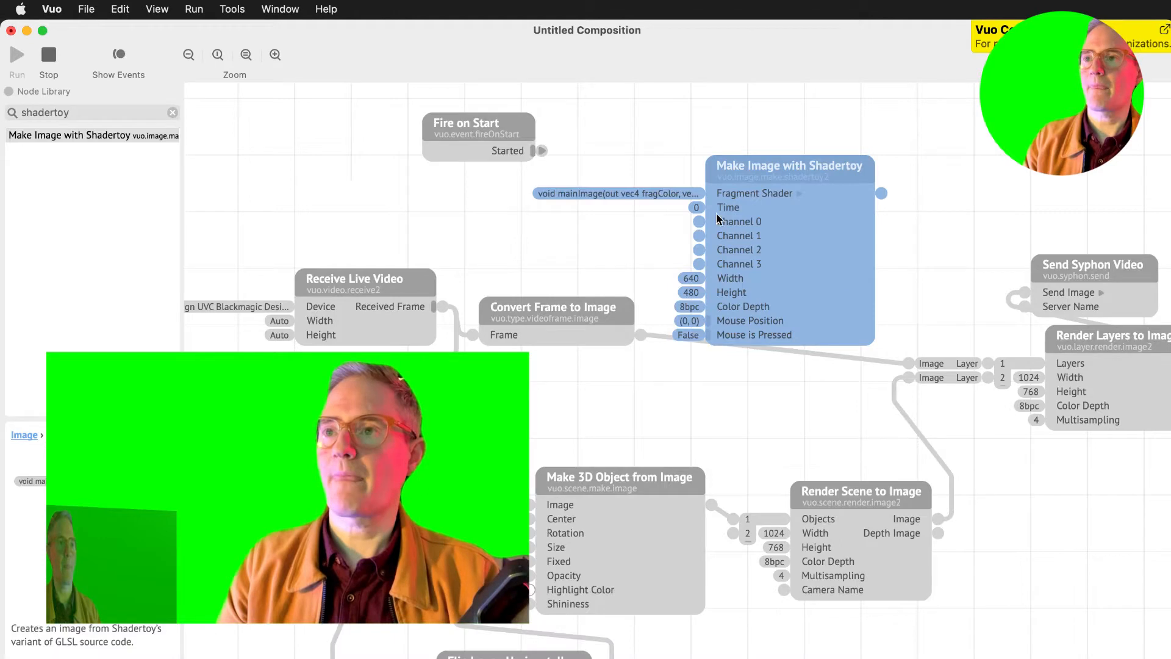
pyautogui.doubleClick(669, 195)
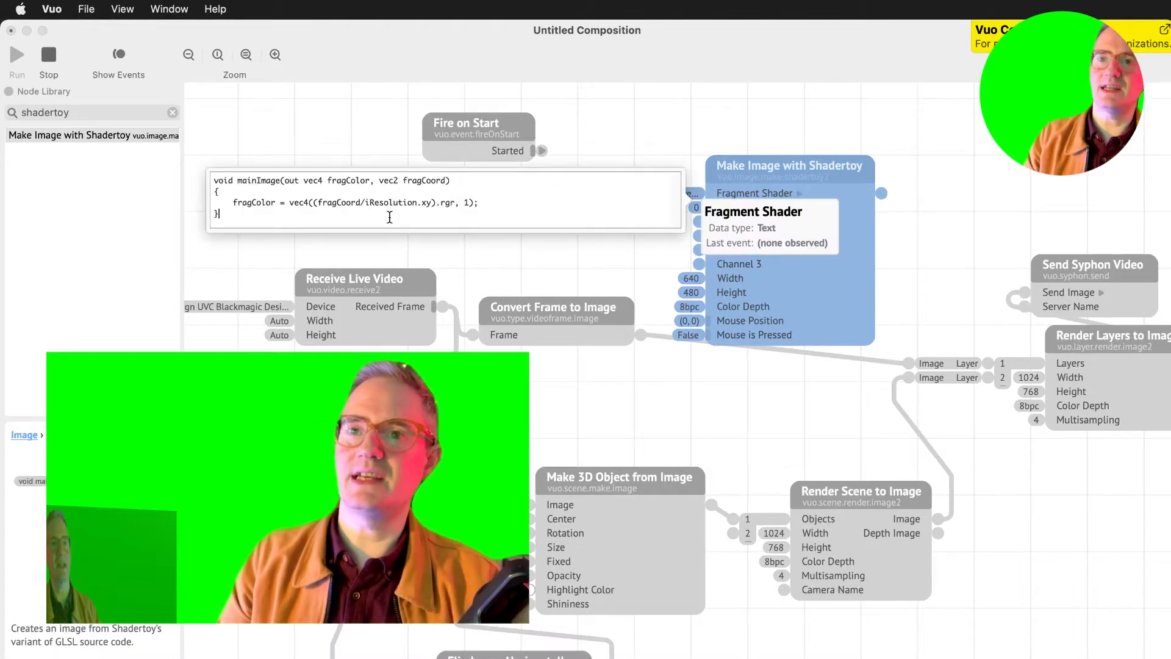
pyautogui.press('super+a')
pyautogui.press('super+v')
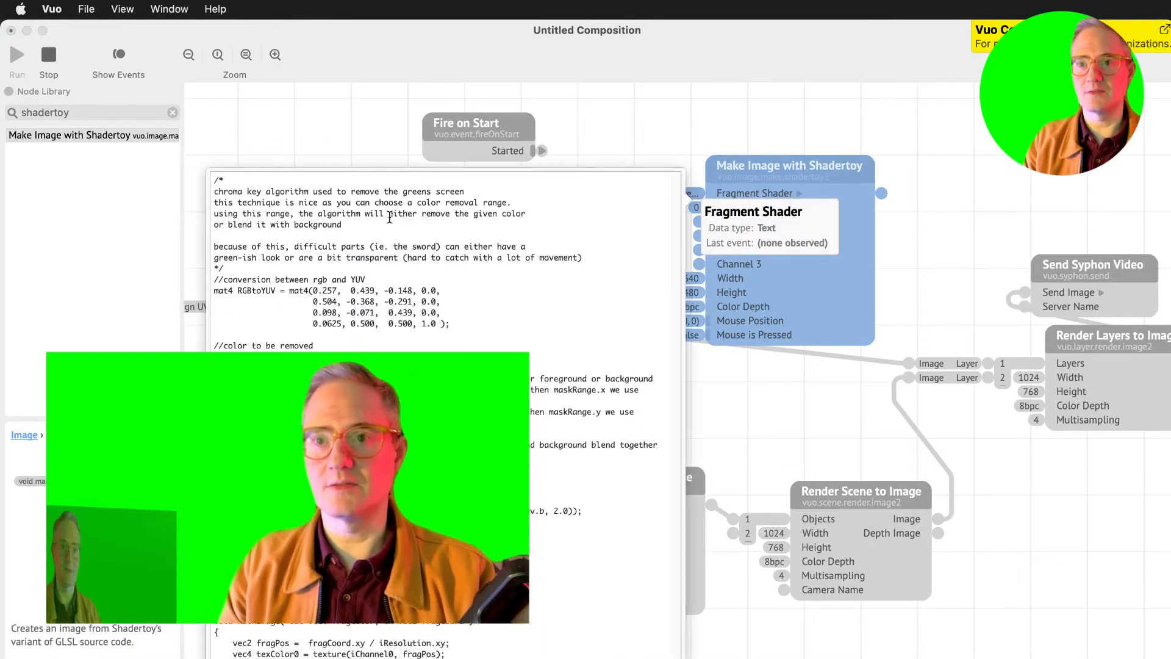
pyautogui.click(635, 138)
# Connect Fire on Start to the Shadertoy node's Fragment Shader input, run the composition and move Fire on Start farther from the node.
pyautogui.moveTo(542, 151); pyautogui.dragTo(526, 195)
pyautogui.press('super+r')
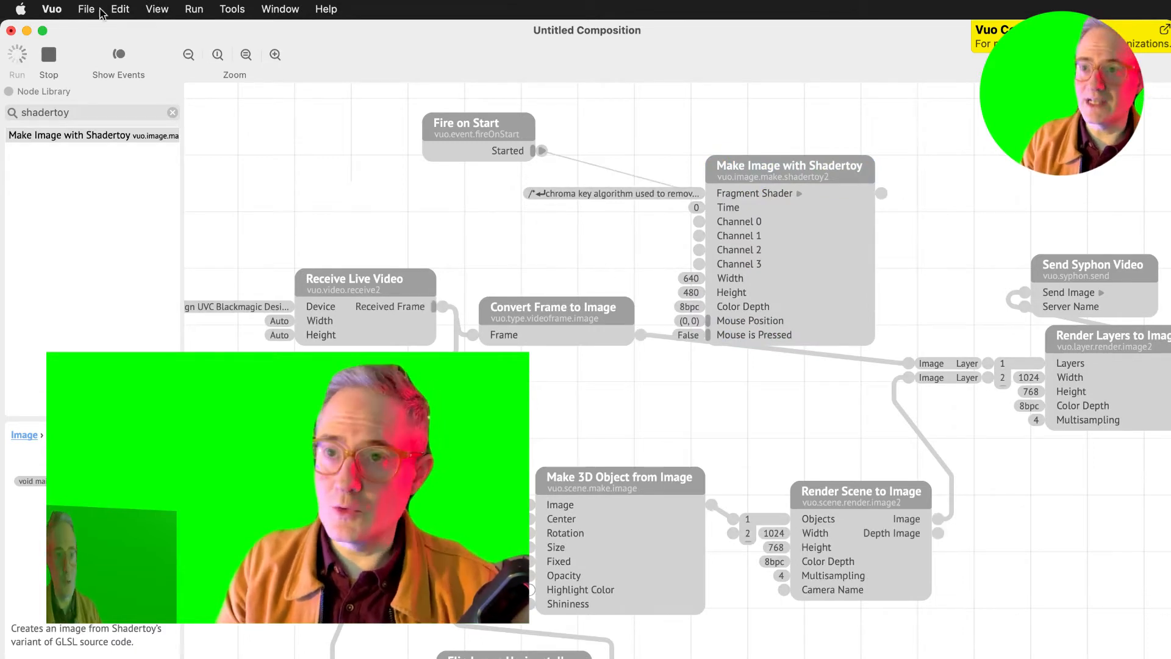
pyautogui.moveTo(522, 134); pyautogui.dragTo(432, 143)
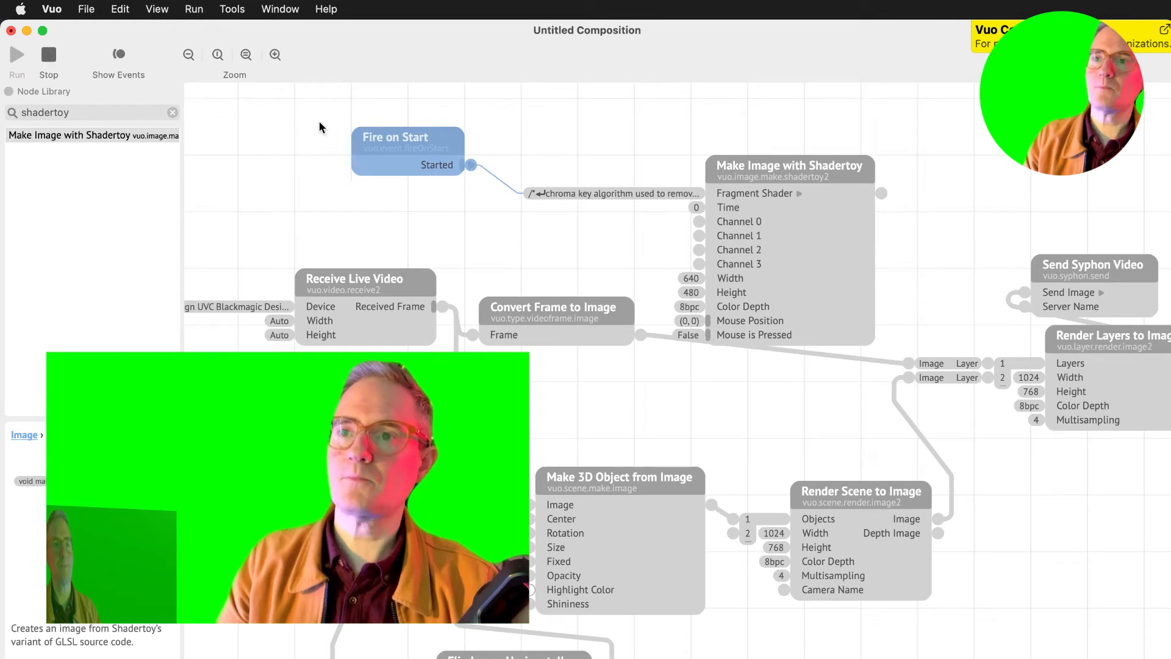
# Find "fire peri" in the node library, add a Fire Periodically node and connect its Fired at Time output to Fragment Shader.
pyautogui.moveTo(139, 114); pyautogui.dragTo(0, 83)
pyautogui.write('fire ')
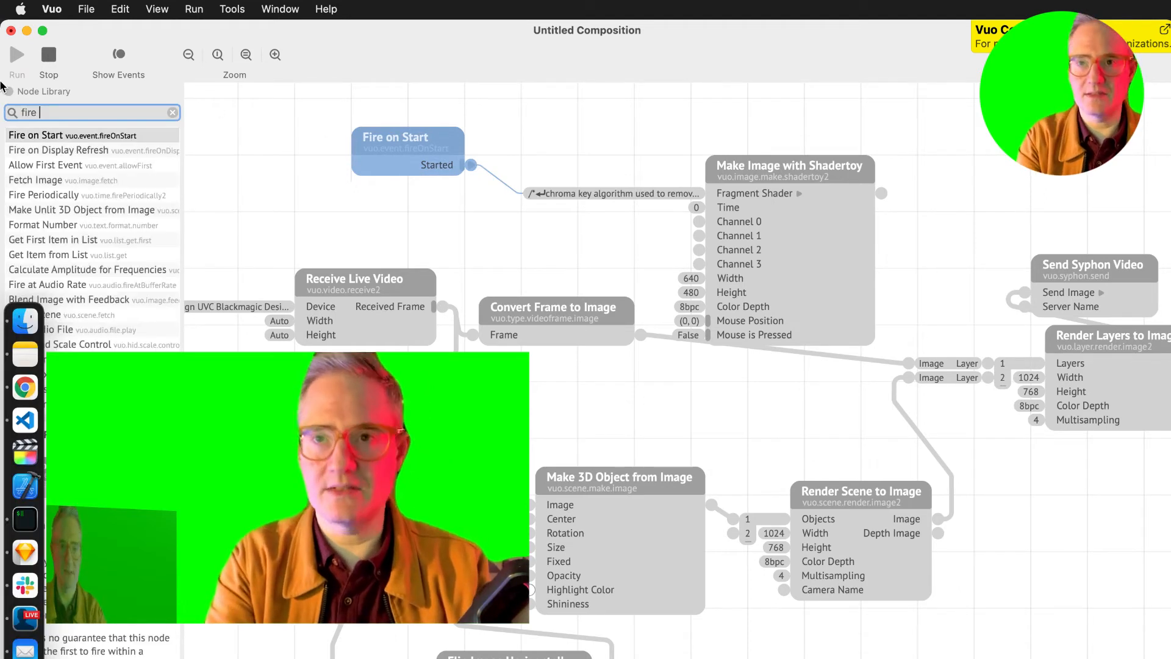
pyautogui.write('p')
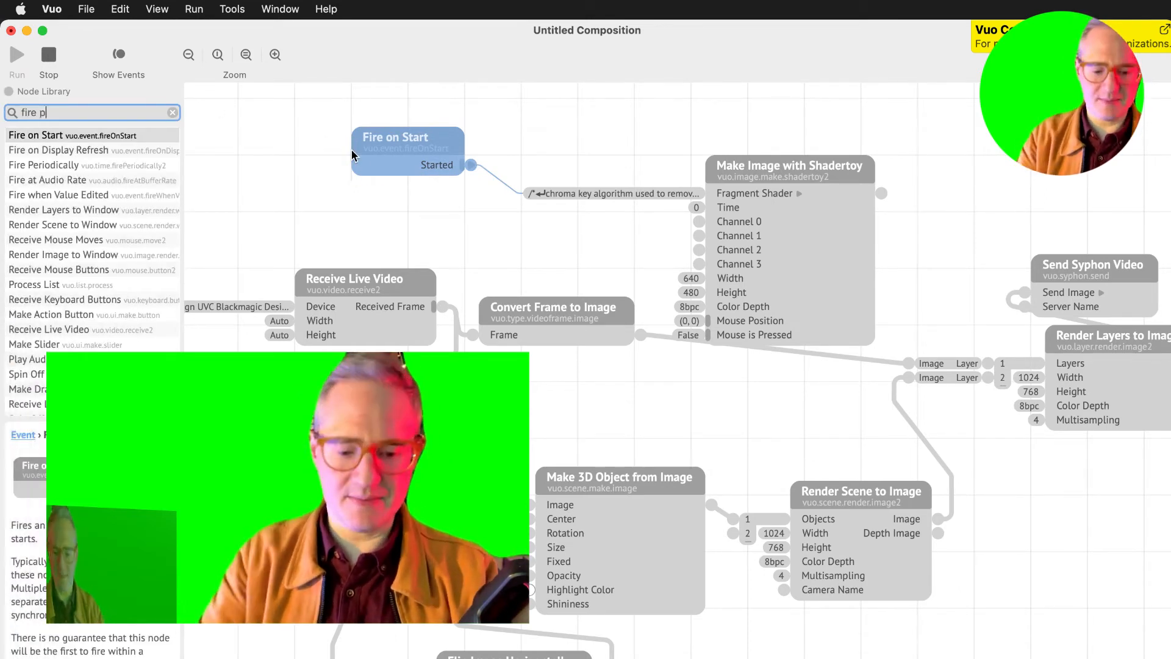
pyautogui.write('eri')
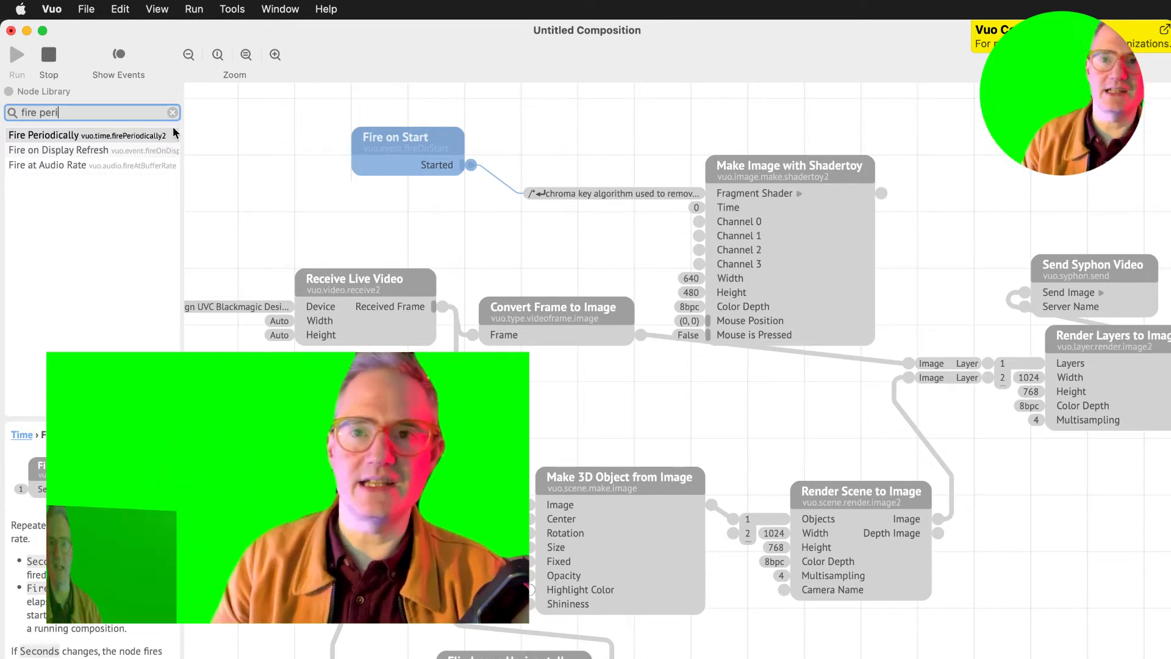
pyautogui.click(102, 134)
pyautogui.moveTo(101, 132); pyautogui.dragTo(311, 186)
pyautogui.moveTo(455, 221); pyautogui.dragTo(527, 193)
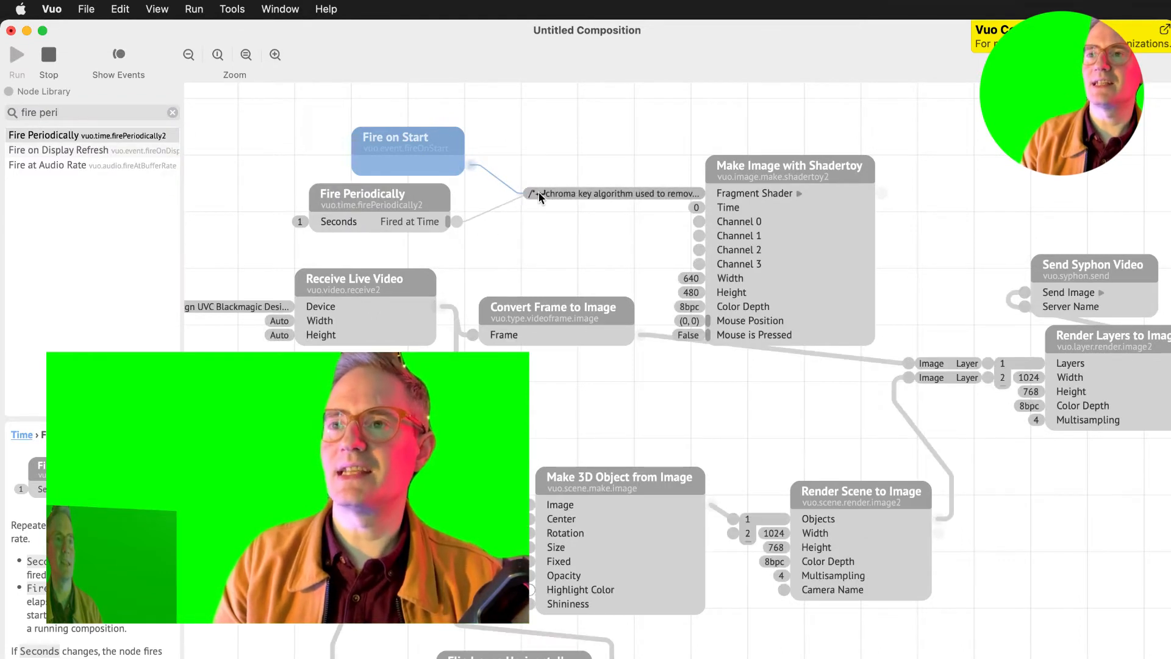
# Set the new Fire Periodically node's Seconds to 0.5.
pyautogui.click(299, 222)
pyautogui.click(266, 164)
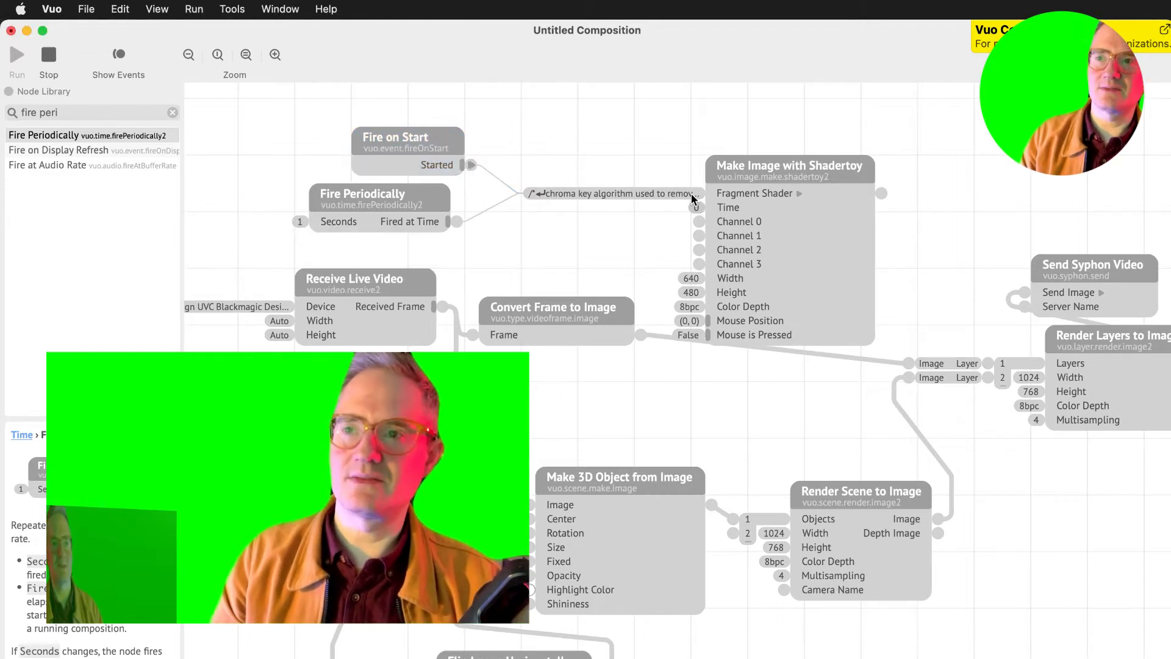
pyautogui.click(299, 226)
pyautogui.write('0.5')
pyautogui.press('Return')
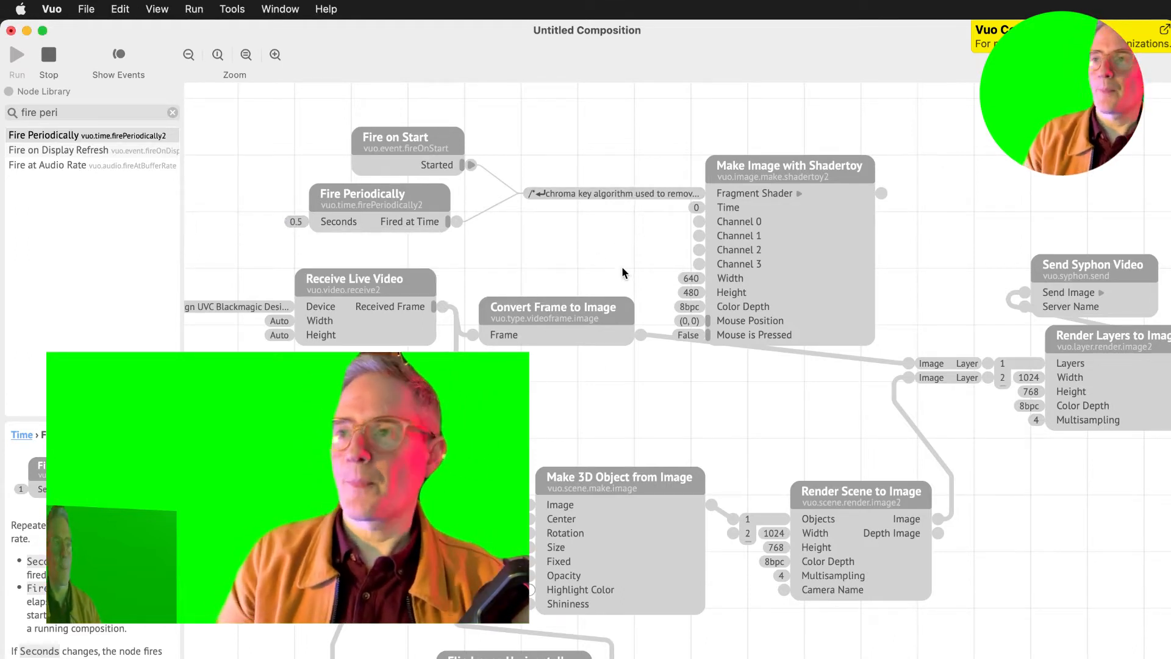
# Open the Shadertoy node's fragment shader code and move the floating video preview clear of it.
pyautogui.click(602, 194)
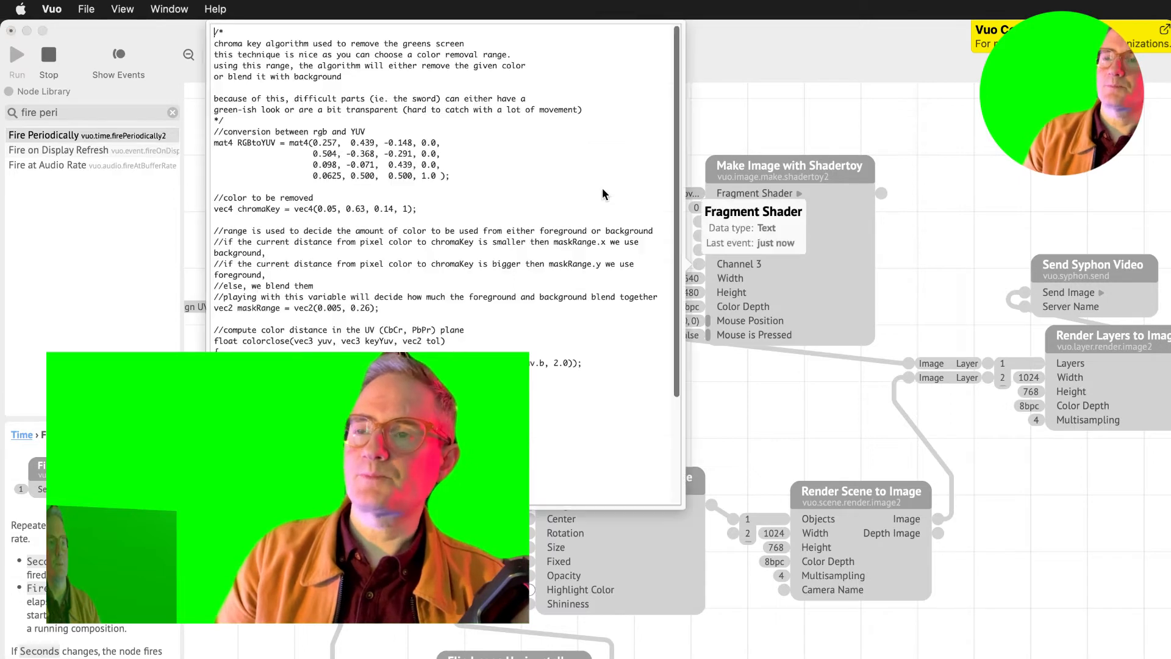
pyautogui.click(816, 373)
pyautogui.press('Escape')
pyautogui.click(402, 195)
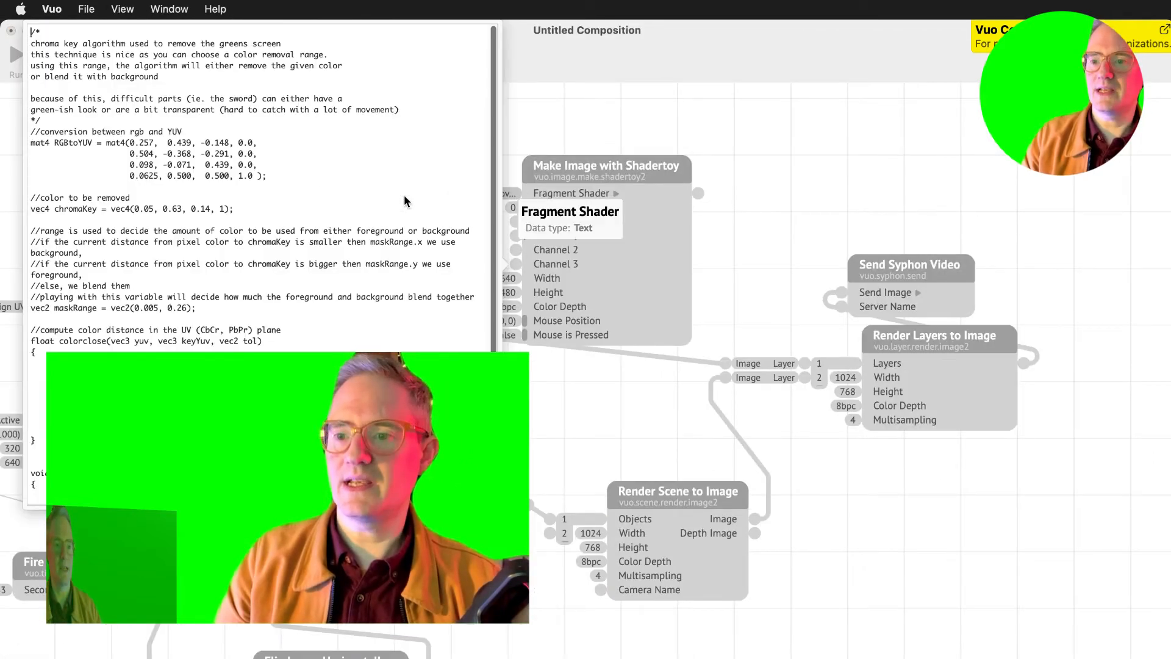
pyautogui.moveTo(274, 427); pyautogui.dragTo(810, 427)
pyautogui.click(490, 188)
pyautogui.click(491, 188)
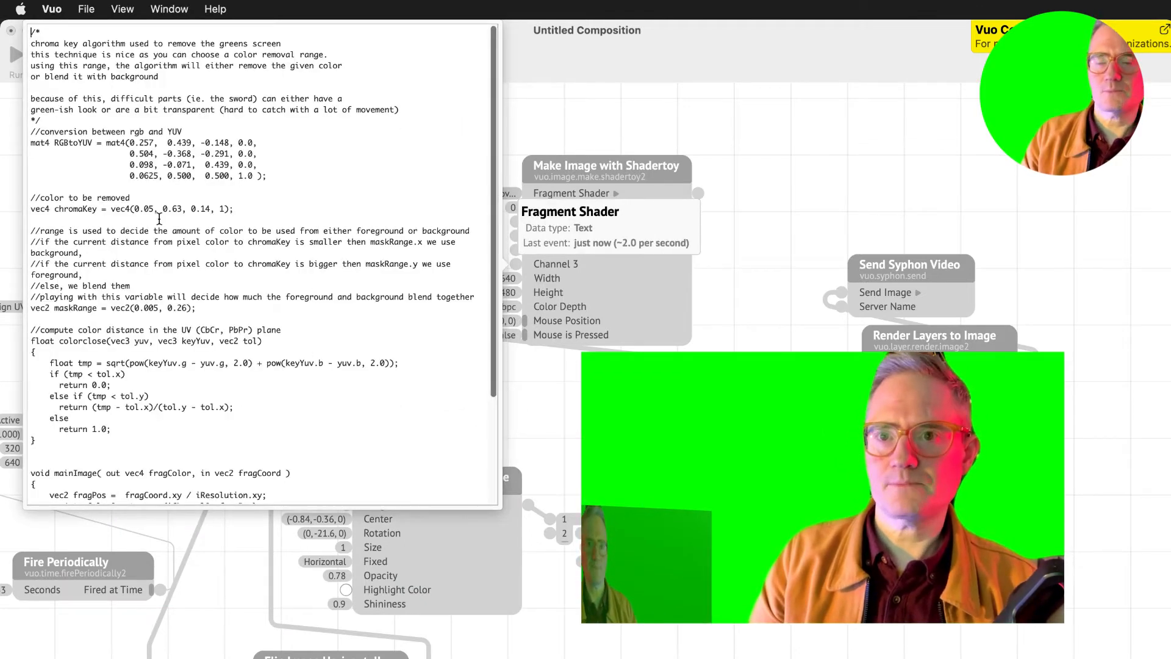
# Set the shader's chromaKey colour to vec4(0.0, 1.0, 0.0, 1) and close the code editor.
pyautogui.moveTo(32, 209); pyautogui.dragTo(262, 205)
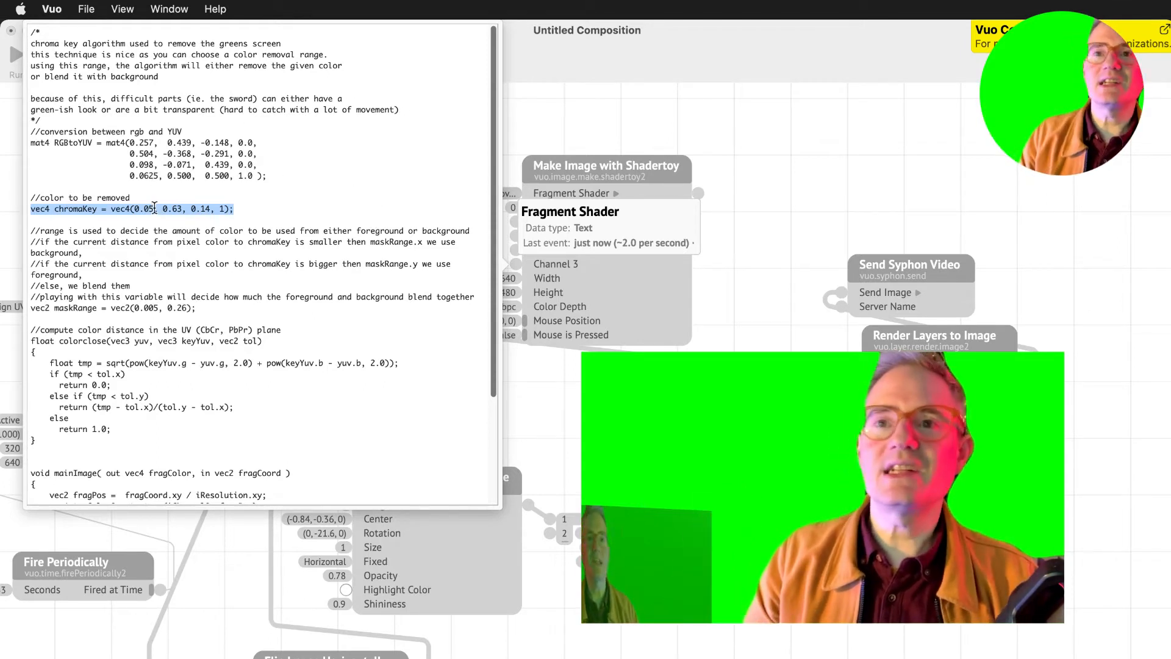
pyautogui.click(155, 208)
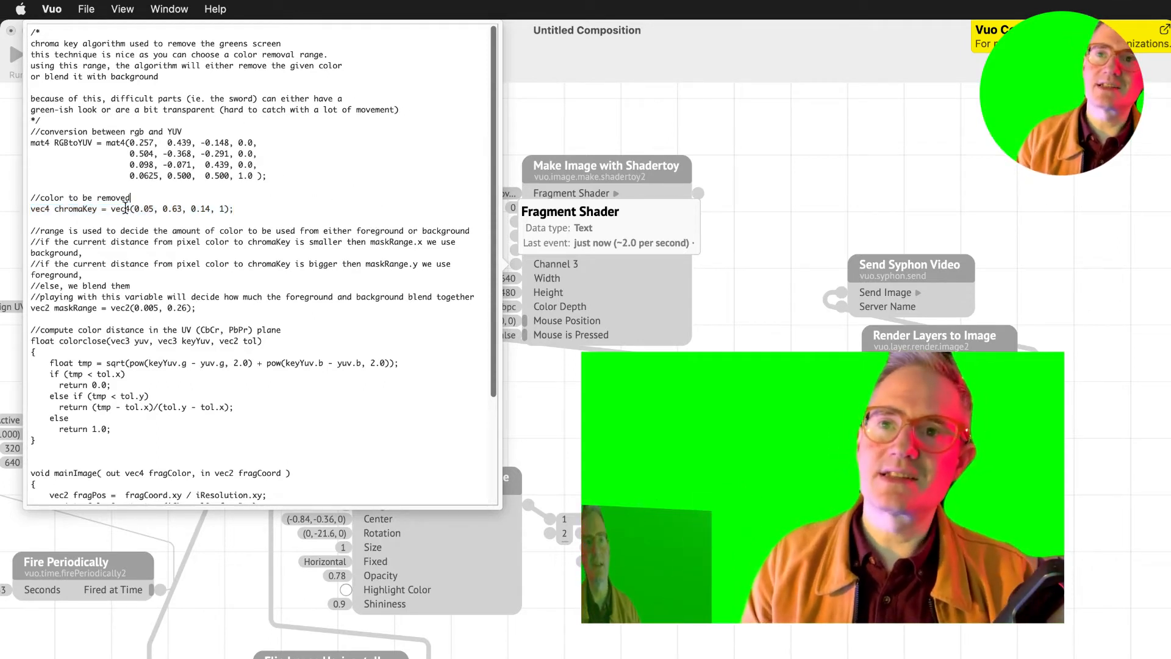
pyautogui.moveTo(112, 209); pyautogui.dragTo(246, 211)
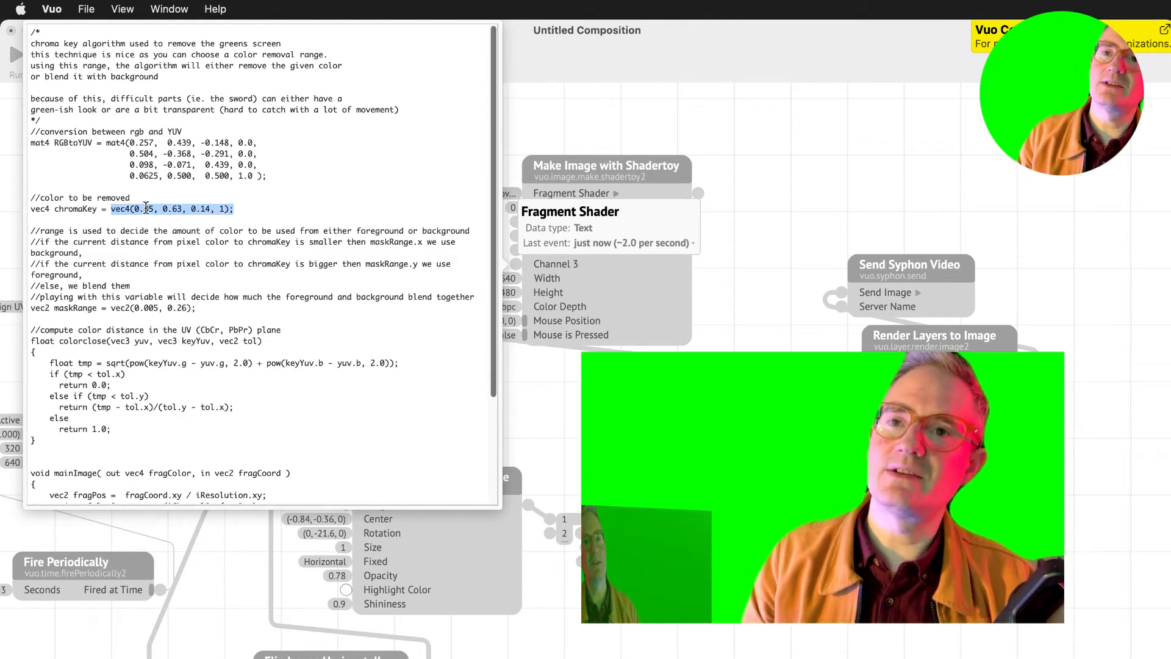
pyautogui.click(195, 213)
pyautogui.press('Delete')
pyautogui.press('Delete')
pyautogui.write('0')
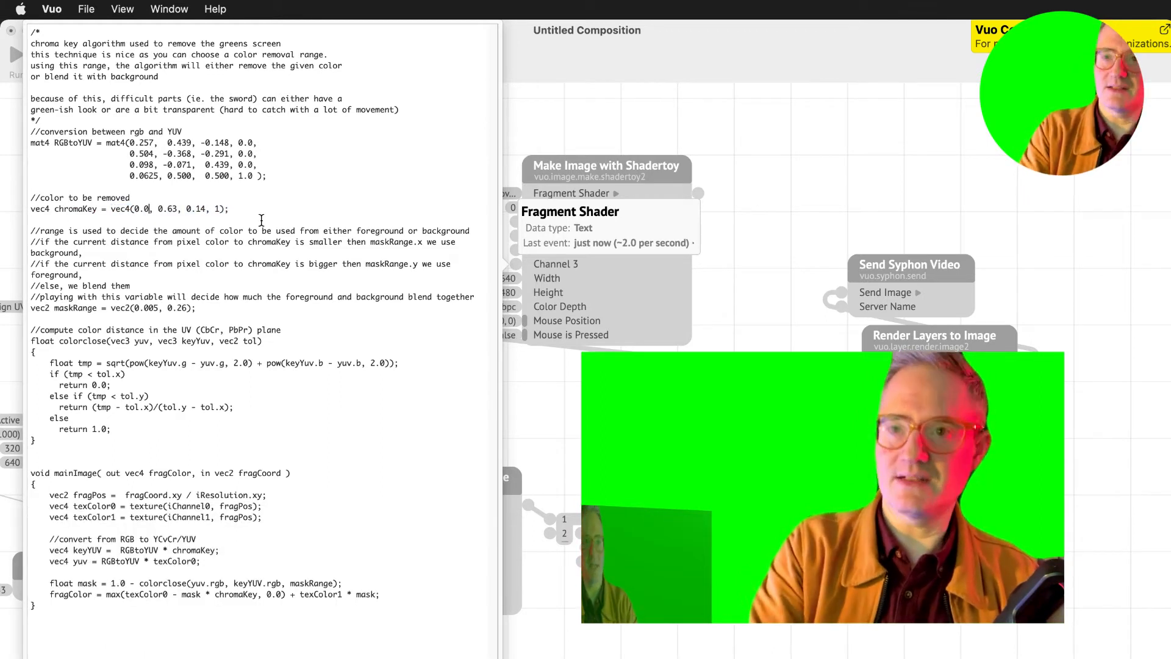
pyautogui.hotkey('shift', 'Right')
pyautogui.press('BackSpace')
pyautogui.press('BackSpace')
pyautogui.press('BackSpace')
pyautogui.write('1.0')
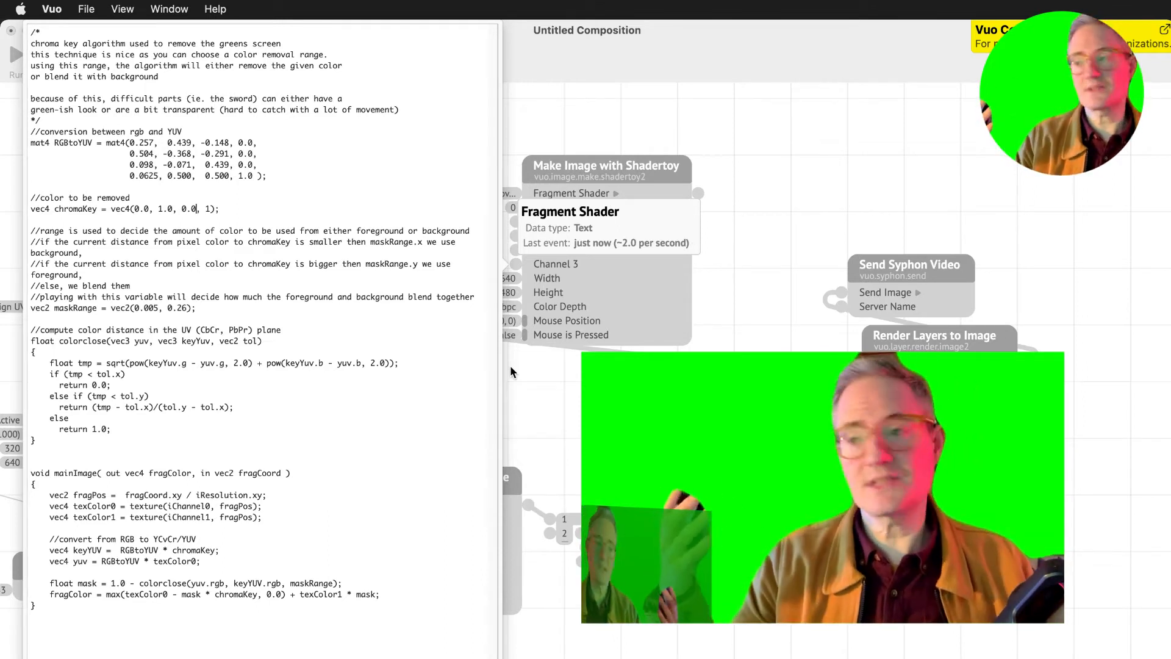
pyautogui.press('super+w')
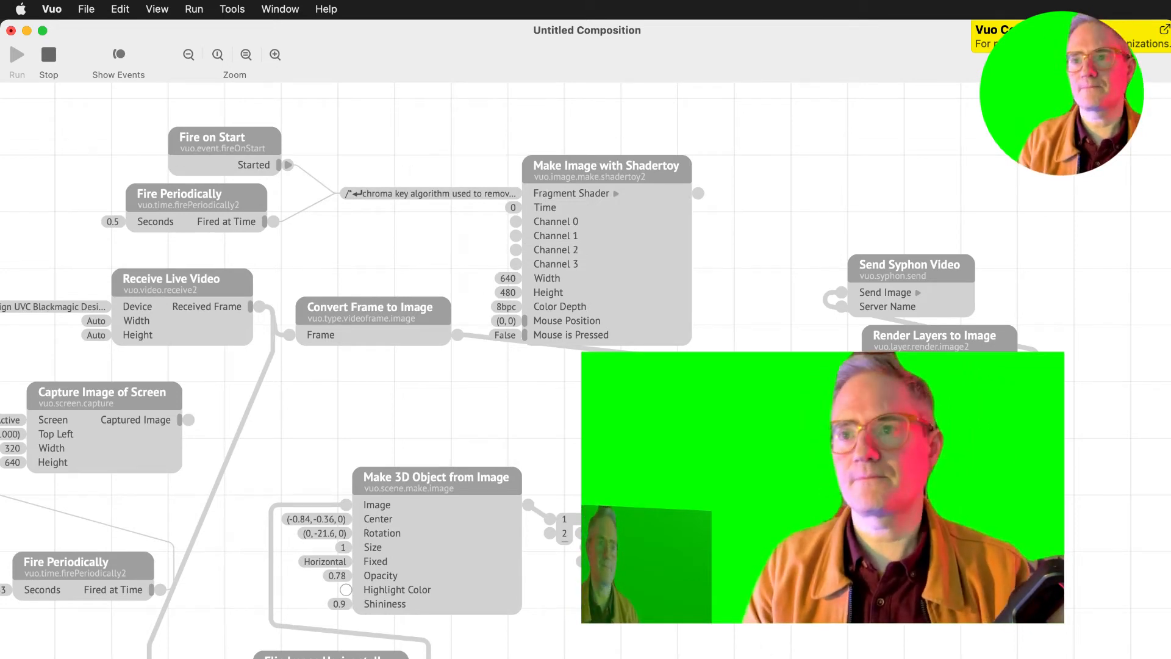
# In the Shadertoy node's fragment shader code, replace texColor1's iChannel1 texture lookup with vec4(0.0,0.0,0.0,0.0) and close the editor.
pyautogui.doubleClick(456, 191)
pyautogui.scroll(-5, 366, 381)
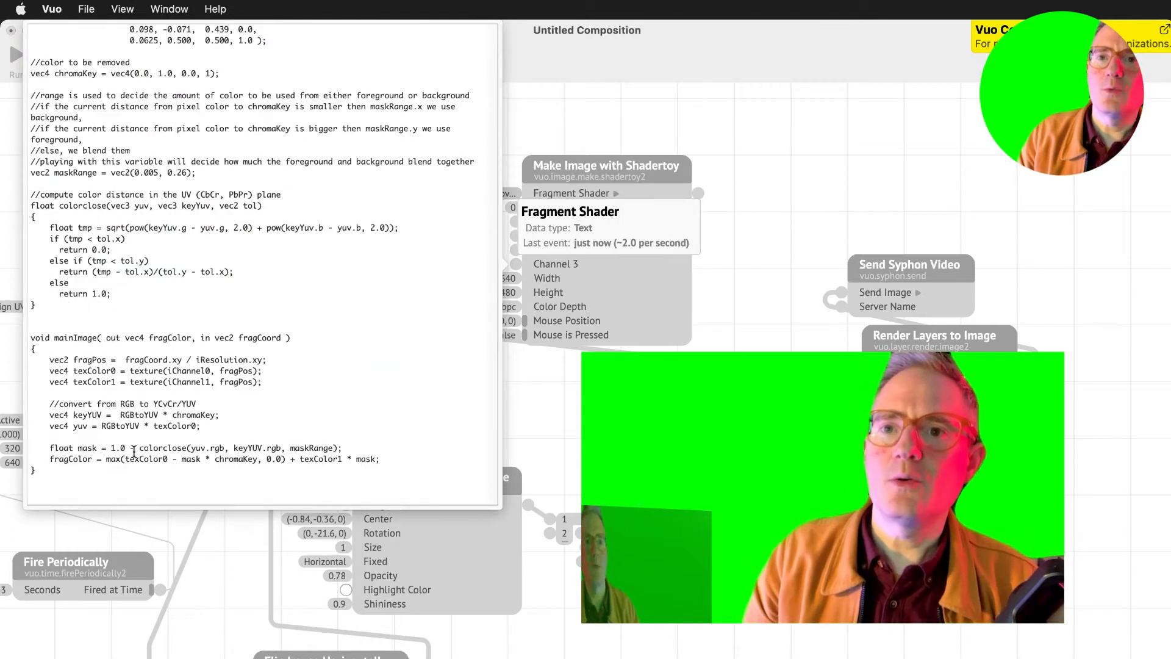
pyautogui.moveTo(129, 382); pyautogui.dragTo(280, 379)
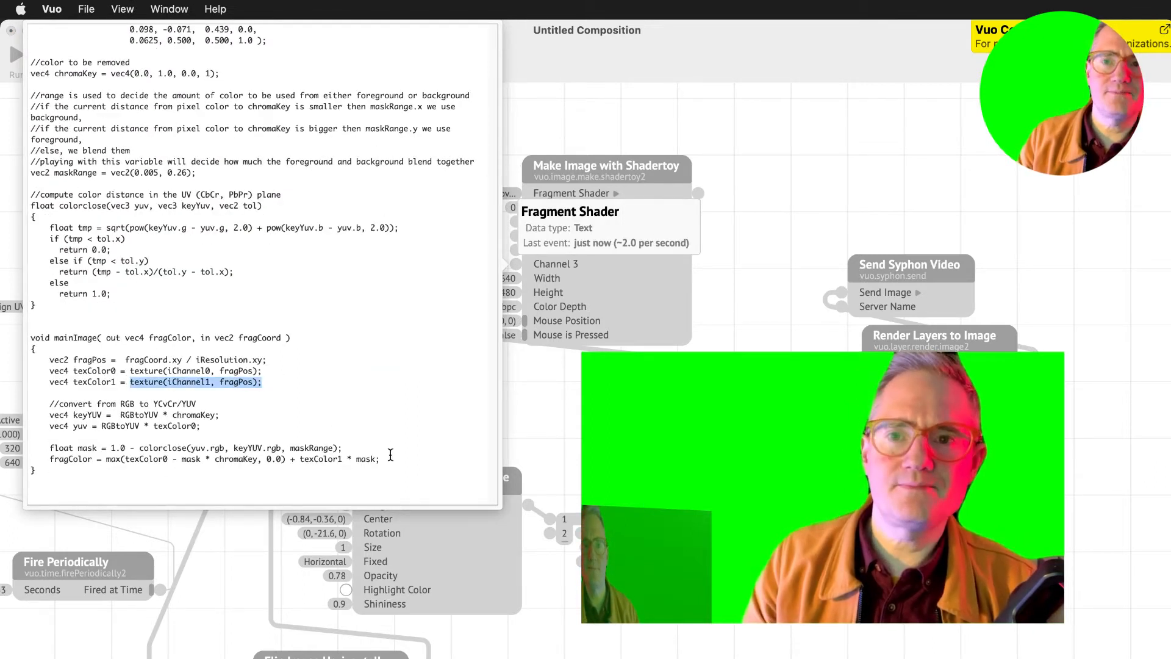
pyautogui.doubleClick(90, 382)
pyautogui.click(197, 384)
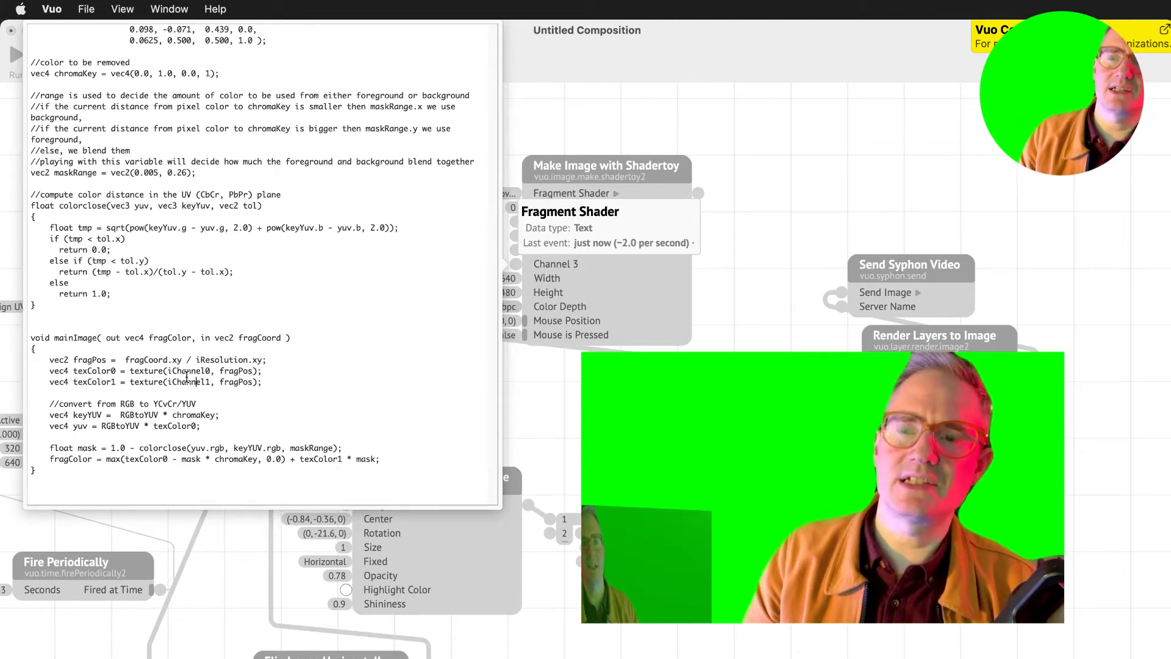
pyautogui.moveTo(130, 382); pyautogui.dragTo(286, 383)
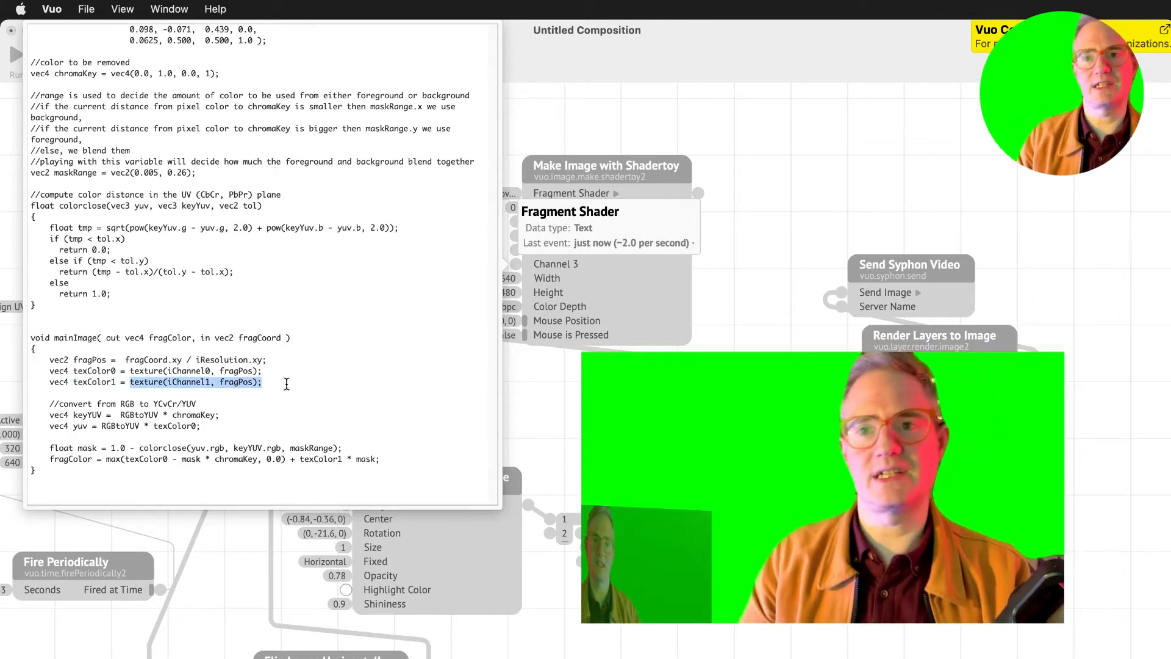
pyautogui.write('v')
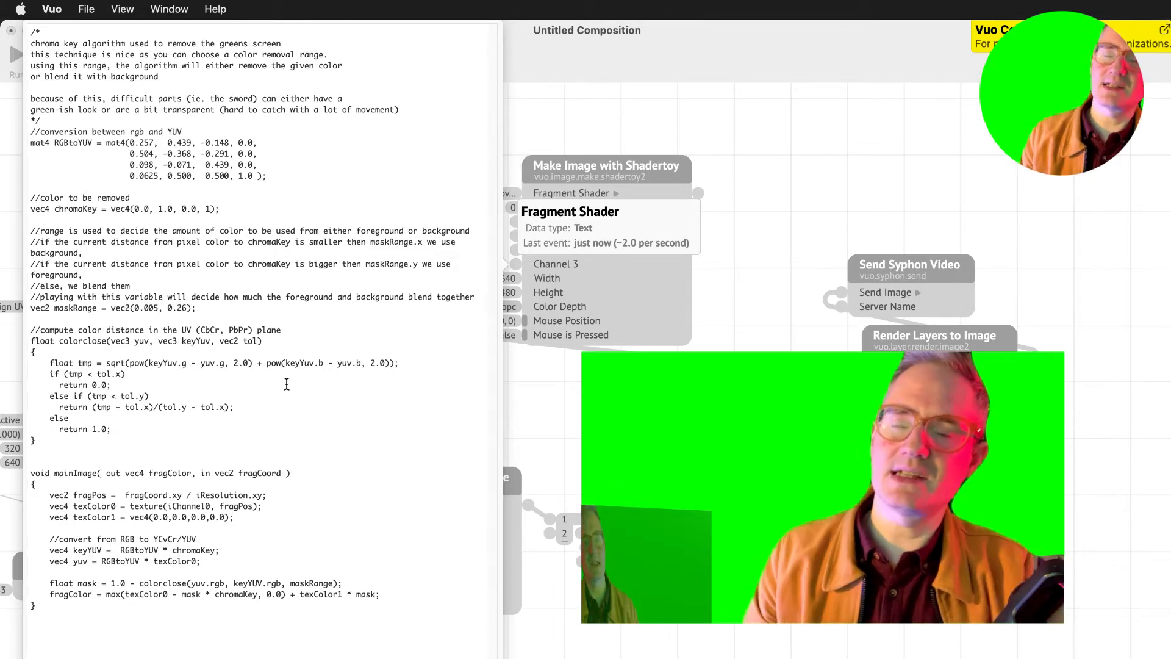
pyautogui.press('Return')
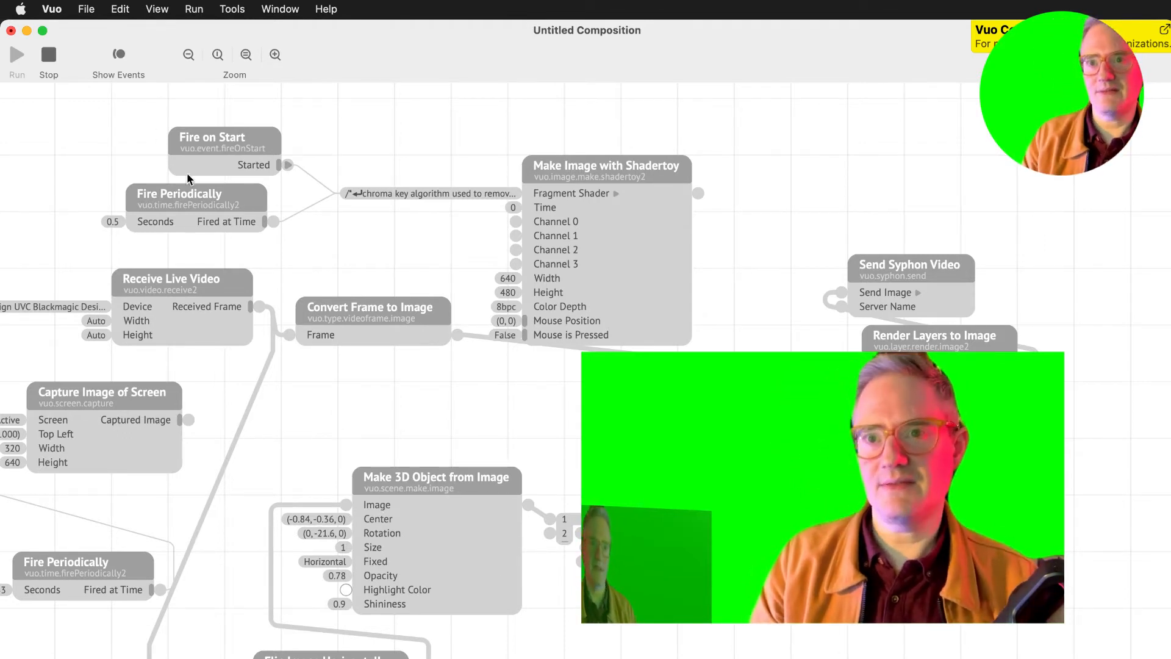
# Shift the Fire Periodically node feeding Fragment Shader slightly left, then stop and rerun the composition.
pyautogui.moveTo(210, 203); pyautogui.dragTo(182, 201)
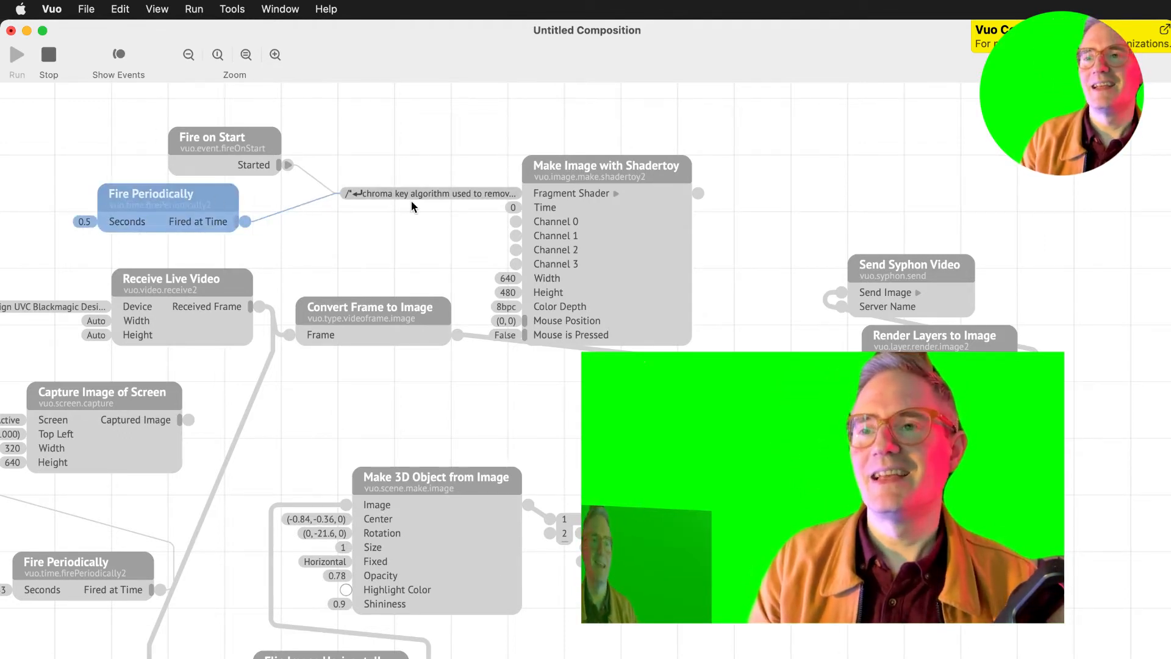
pyautogui.click(455, 223)
pyautogui.click(40, 56)
pyautogui.click(17, 55)
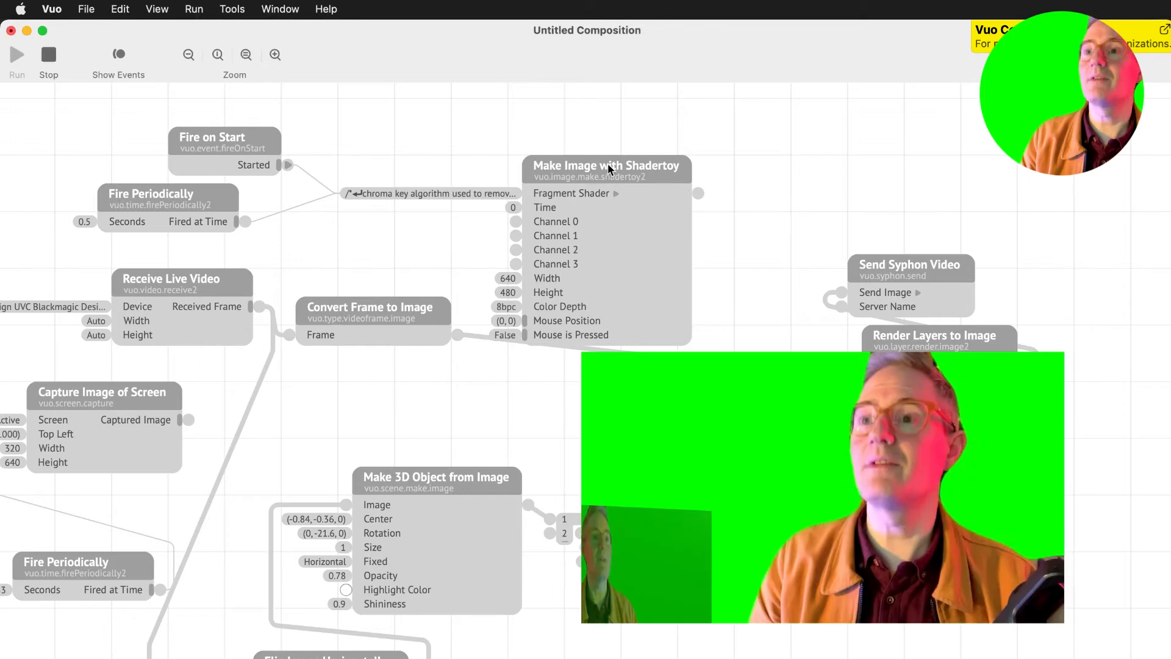
# Connect the converted camera frame to the Shadertoy node's Channel 0 and its output to layer 1 of Render Layers to Image, repositioning the node.
pyautogui.moveTo(610, 169); pyautogui.dragTo(653, 140)
pyautogui.click(427, 329)
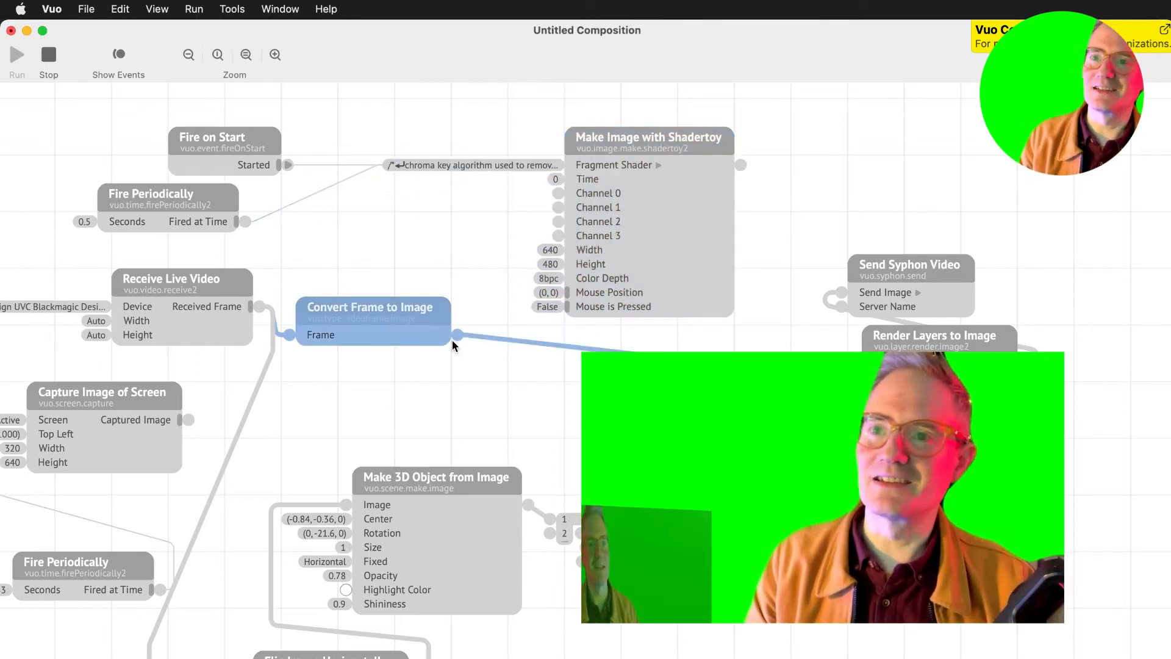
pyautogui.moveTo(499, 267); pyautogui.dragTo(561, 200)
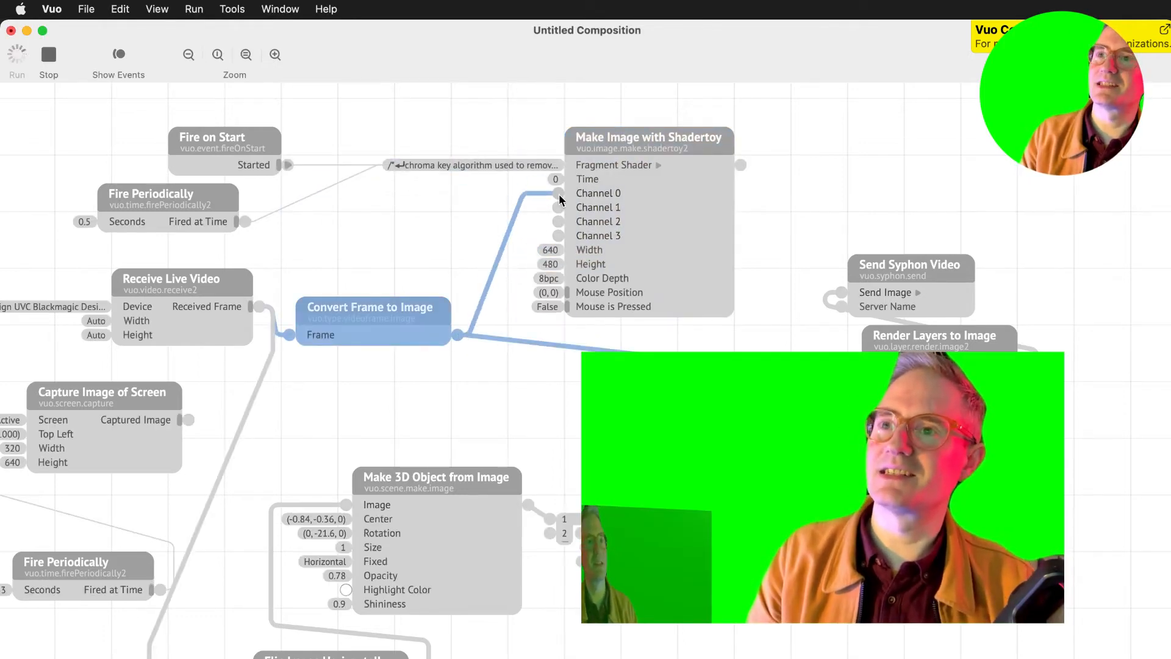
pyautogui.moveTo(740, 166); pyautogui.dragTo(737, 364)
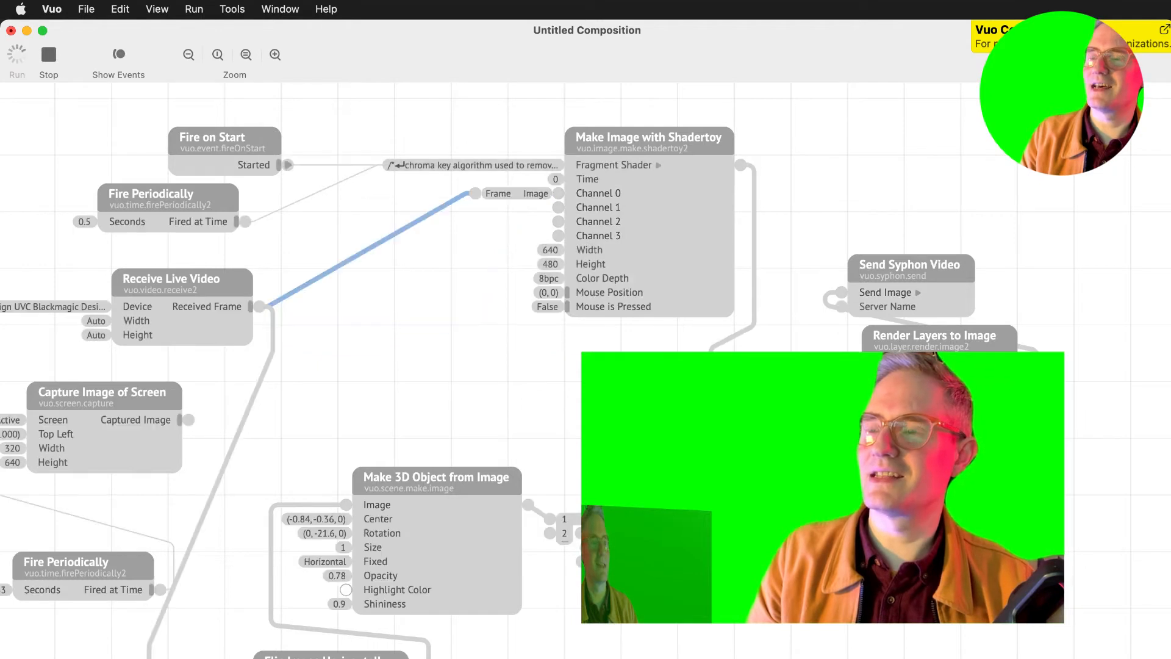
pyautogui.moveTo(701, 132); pyautogui.dragTo(590, 241)
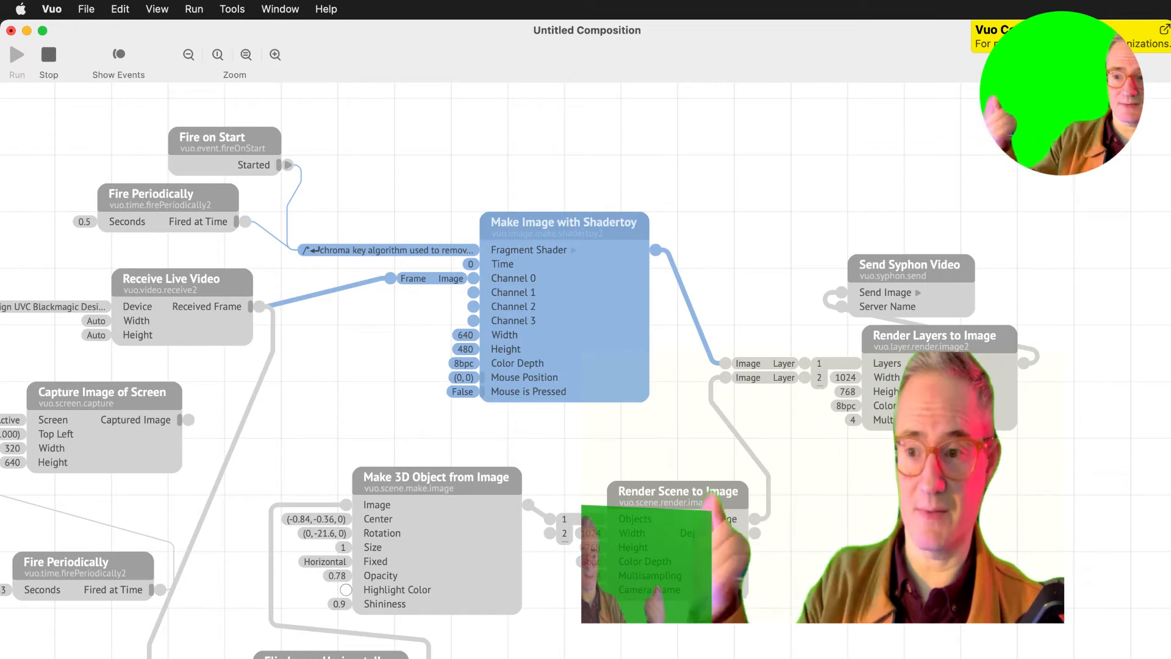
# Move the video preview aside and set the Shadertoy node's Width to 1280 and Height to 720.
pyautogui.moveTo(884, 488); pyautogui.dragTo(980, 511)
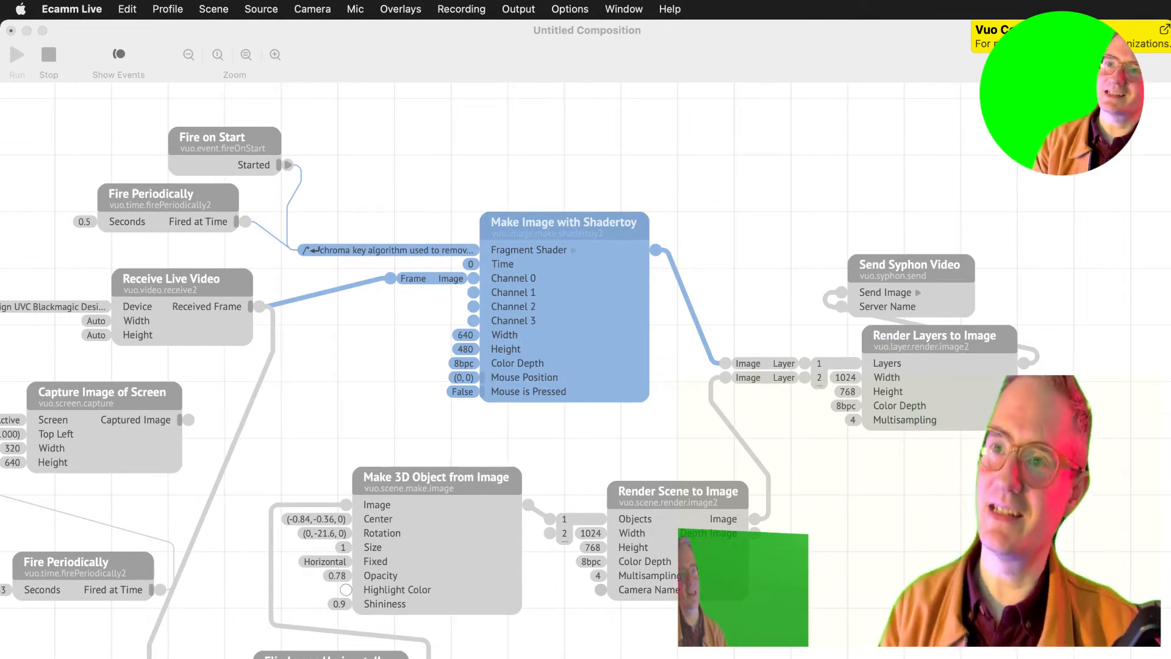
pyautogui.doubleClick(470, 340)
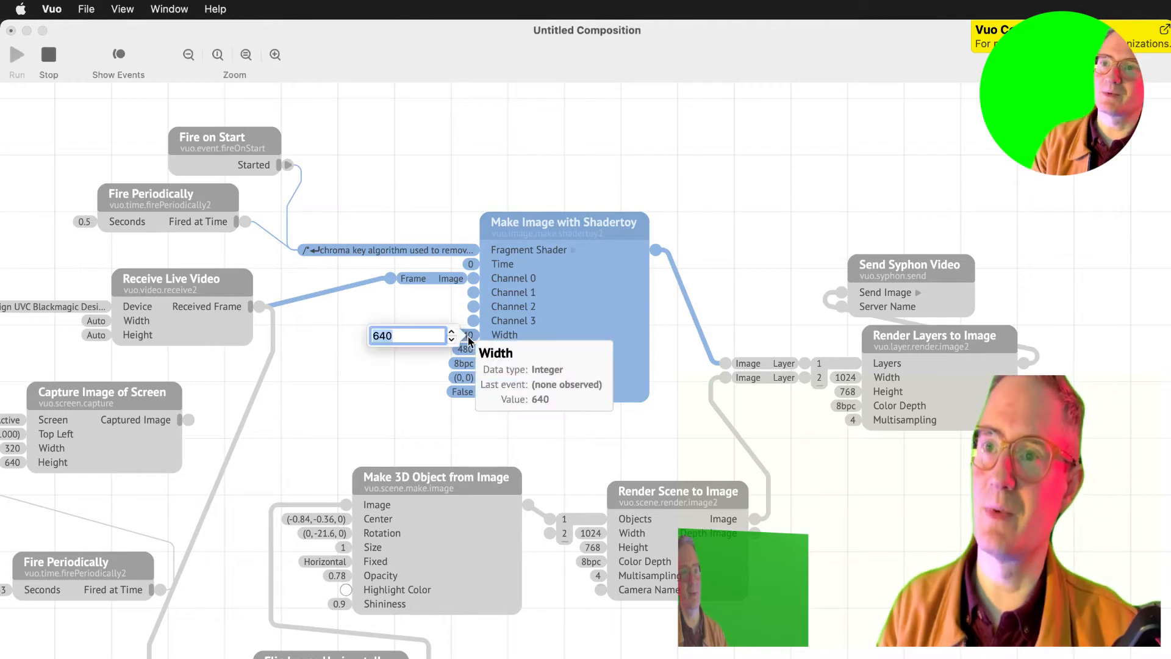
pyautogui.write('1280')
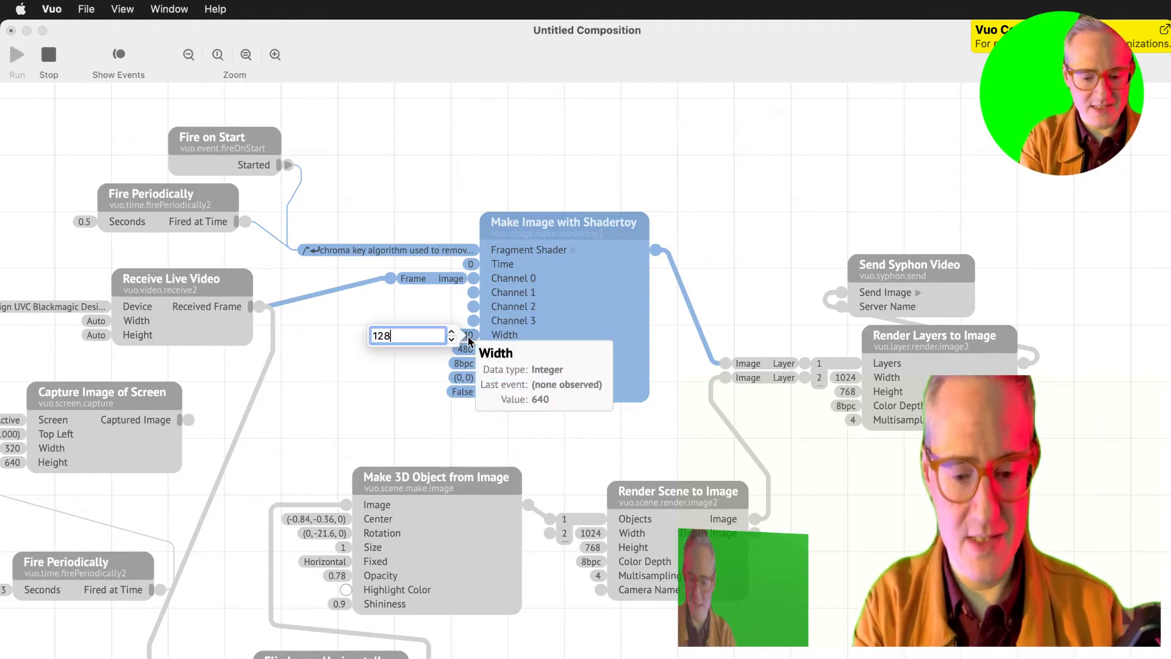
pyautogui.press('Tab')
pyautogui.write('720')
pyautogui.press('Return')
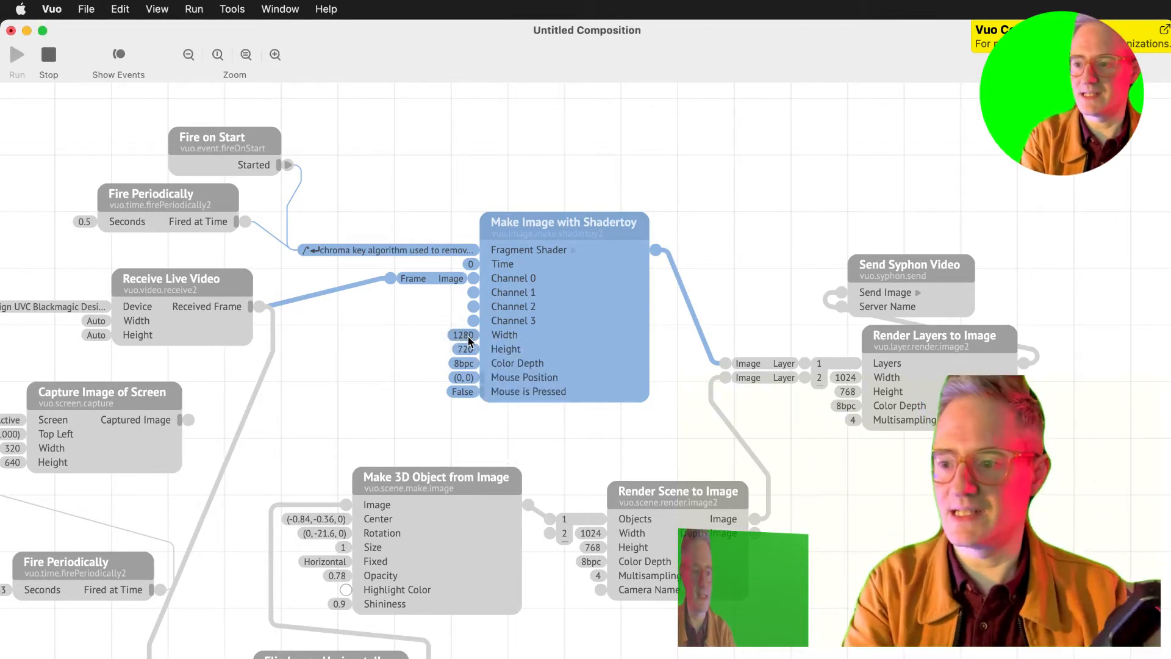
# Reopen the fragment shader code and try a maskRange of vec2(0.0).
pyautogui.moveTo(920, 514); pyautogui.dragTo(927, 525)
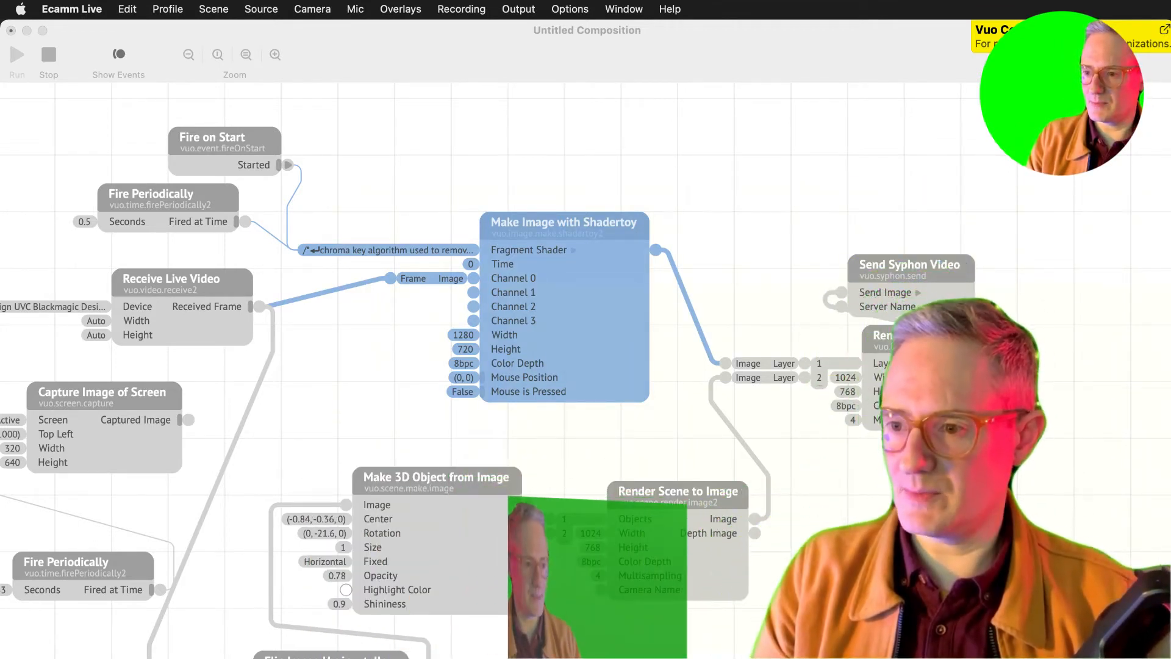
pyautogui.click(452, 250)
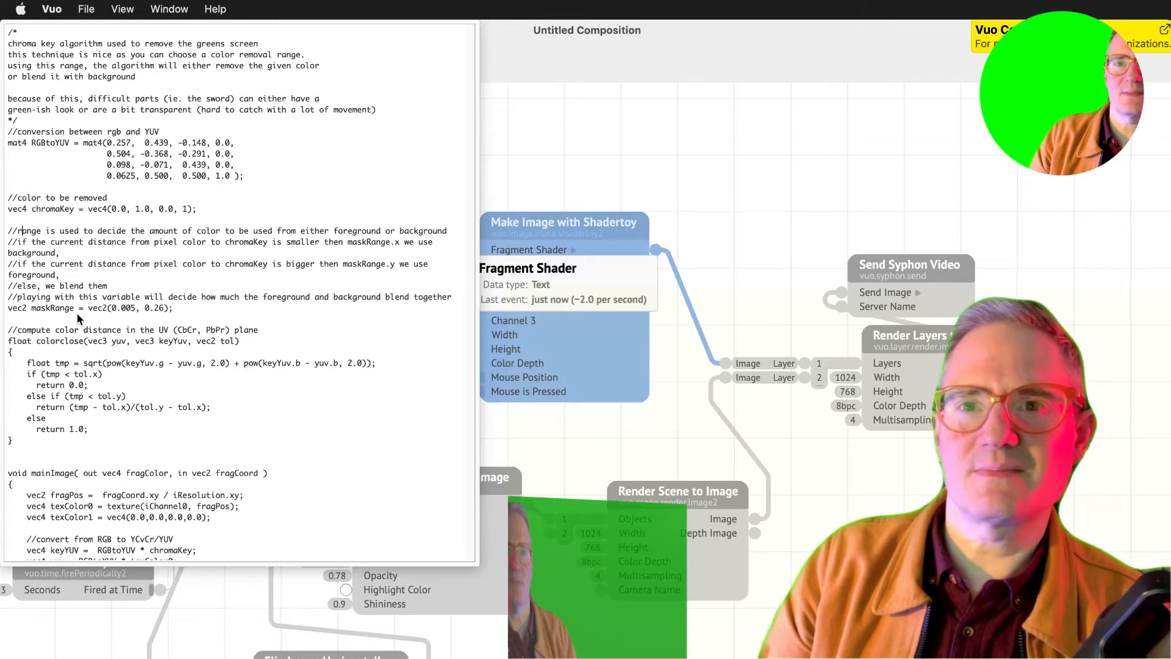
pyautogui.click(109, 310)
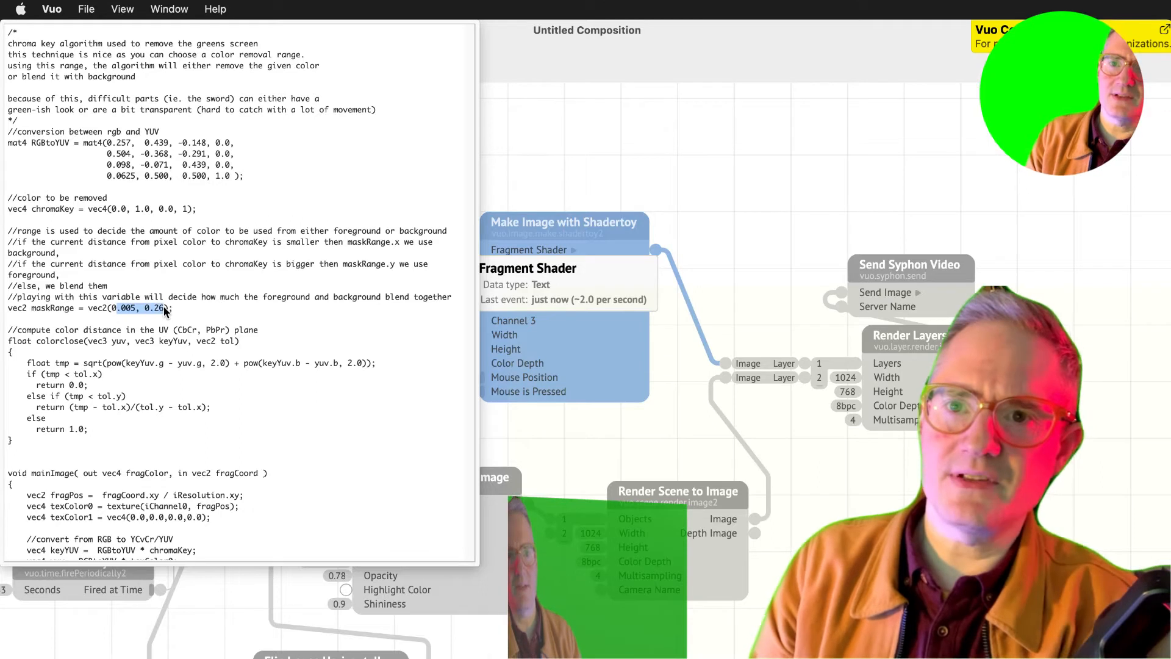
pyautogui.press('BackSpace')
pyautogui.write('.0')
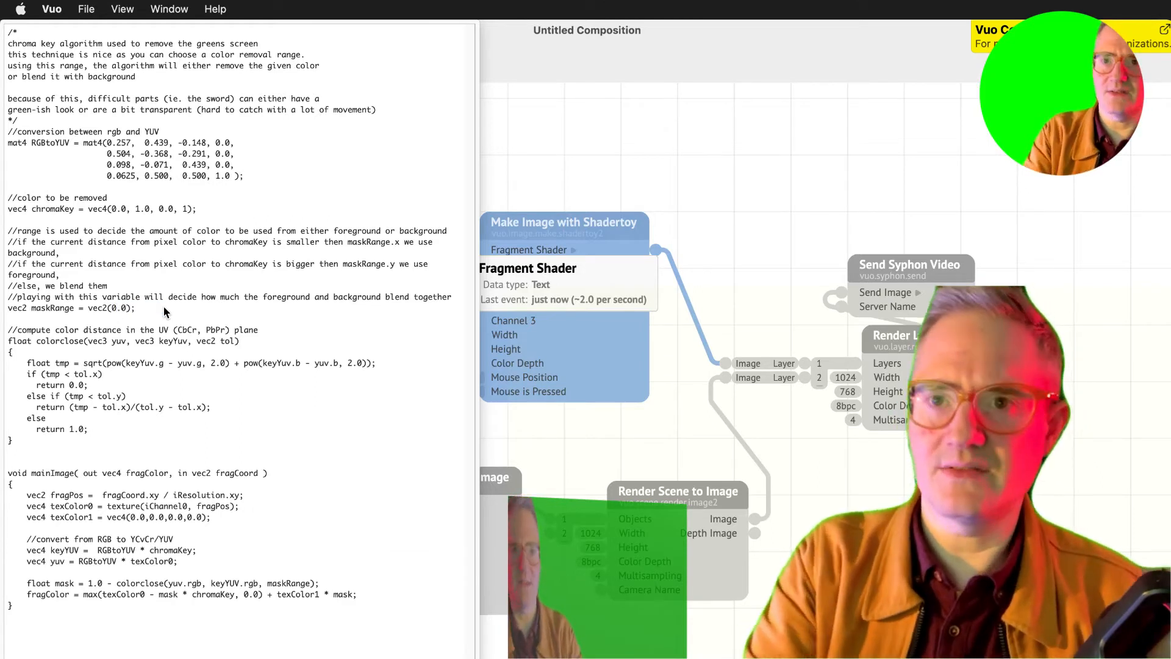
pyautogui.click(568, 422)
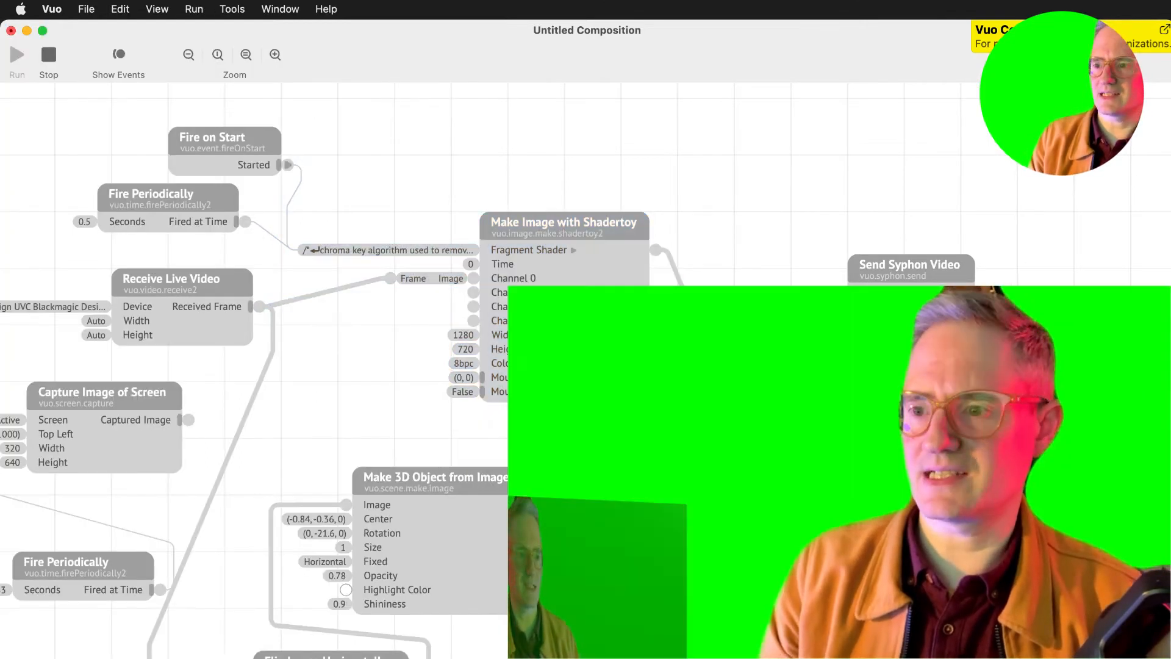
# Try a maskRange of vec2(0.3) in the fragment shader code.
pyautogui.click(453, 249)
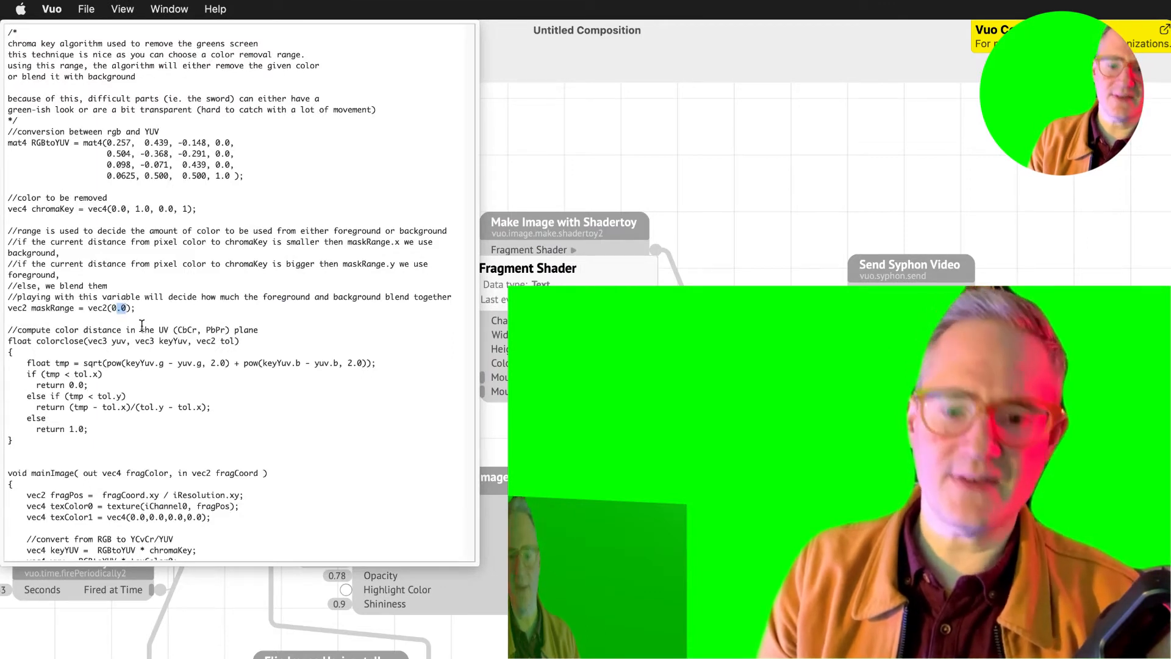
pyautogui.write('.')
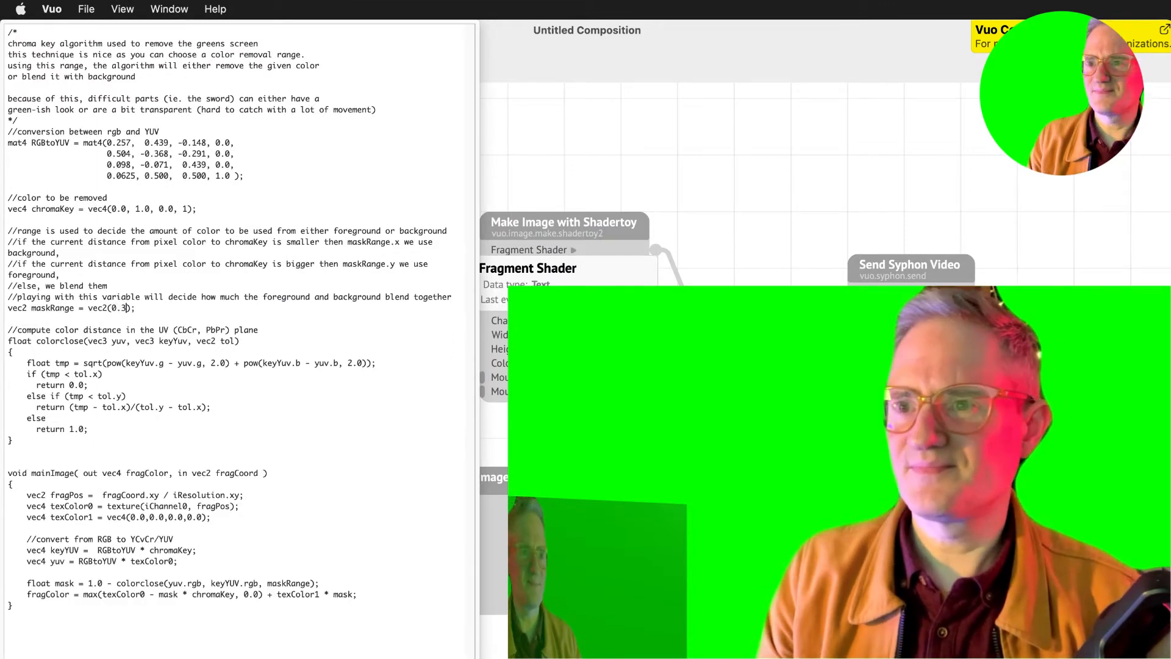
pyautogui.click(637, 466)
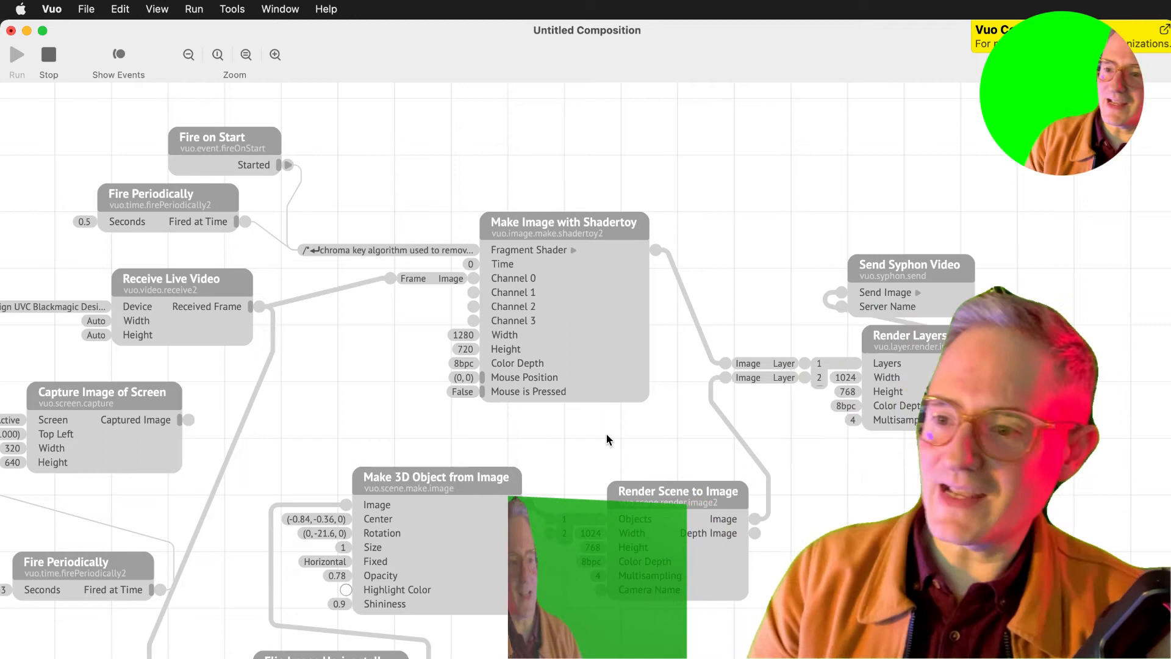
# Shift the Make 3D Object from Image node slightly right and set the fragment shader's maskRange to vec2(0.2).
pyautogui.moveTo(462, 488); pyautogui.dragTo(490, 488)
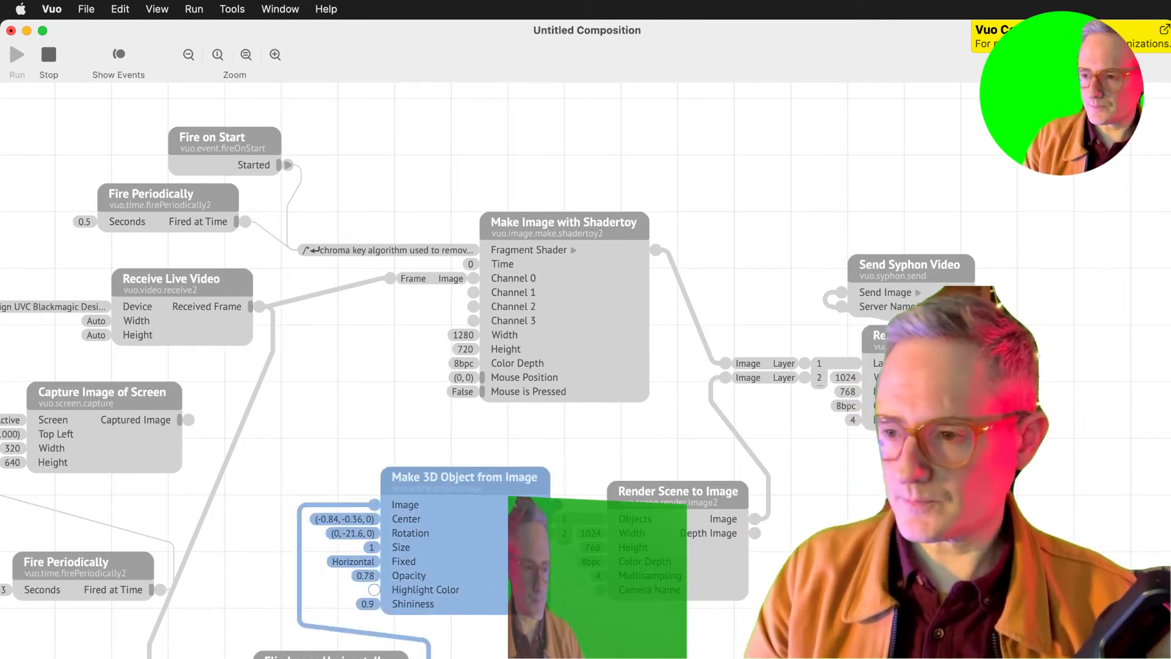
pyautogui.doubleClick(446, 252)
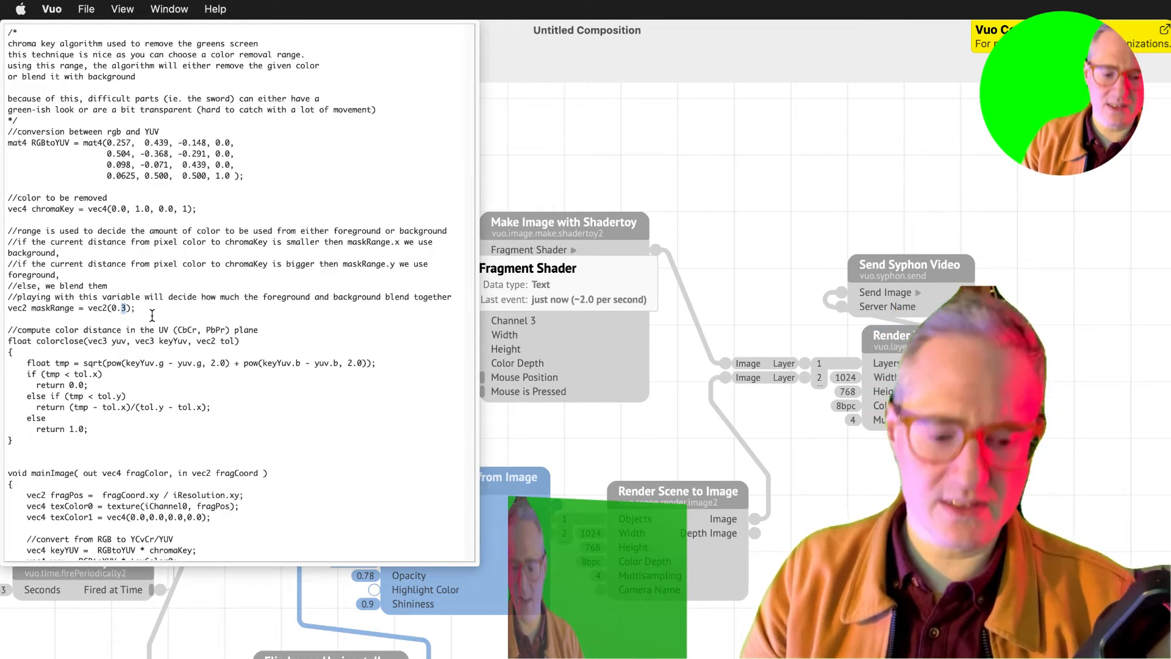
pyautogui.write('2')
pyautogui.click(620, 438)
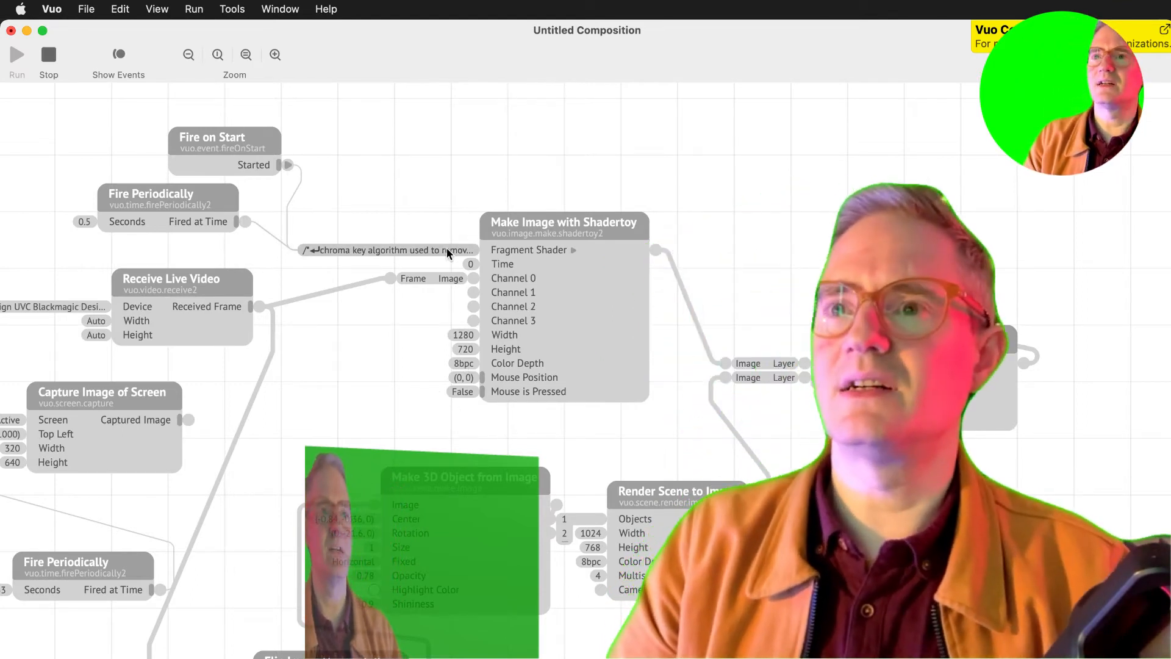
pyautogui.click(446, 248)
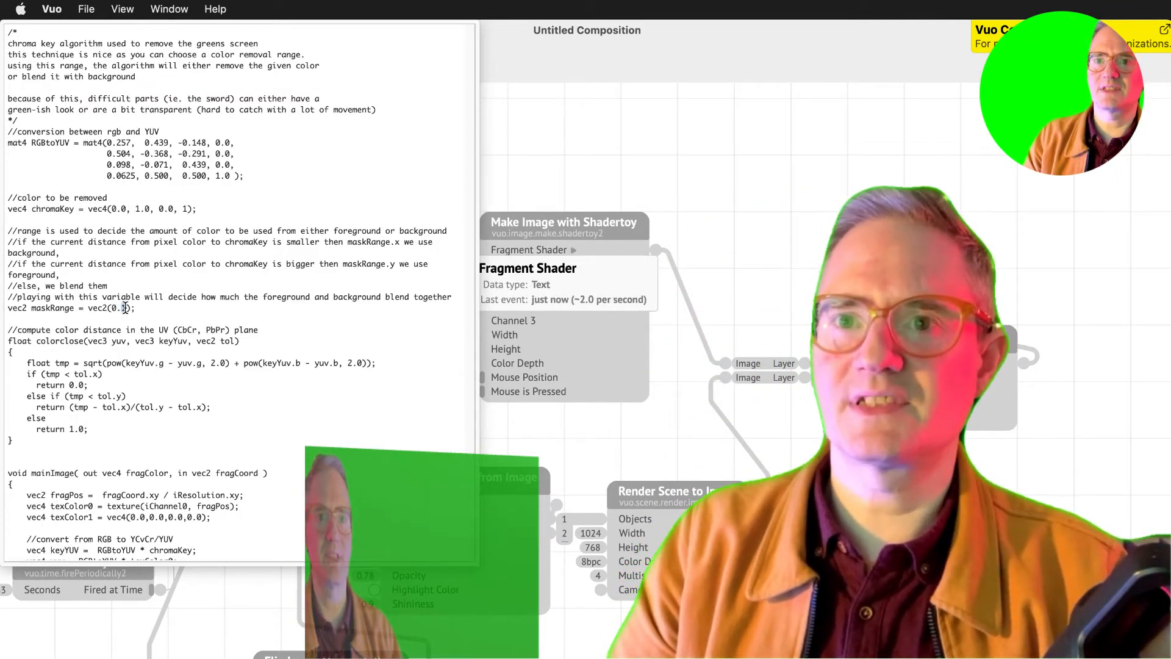
pyautogui.click(609, 410)
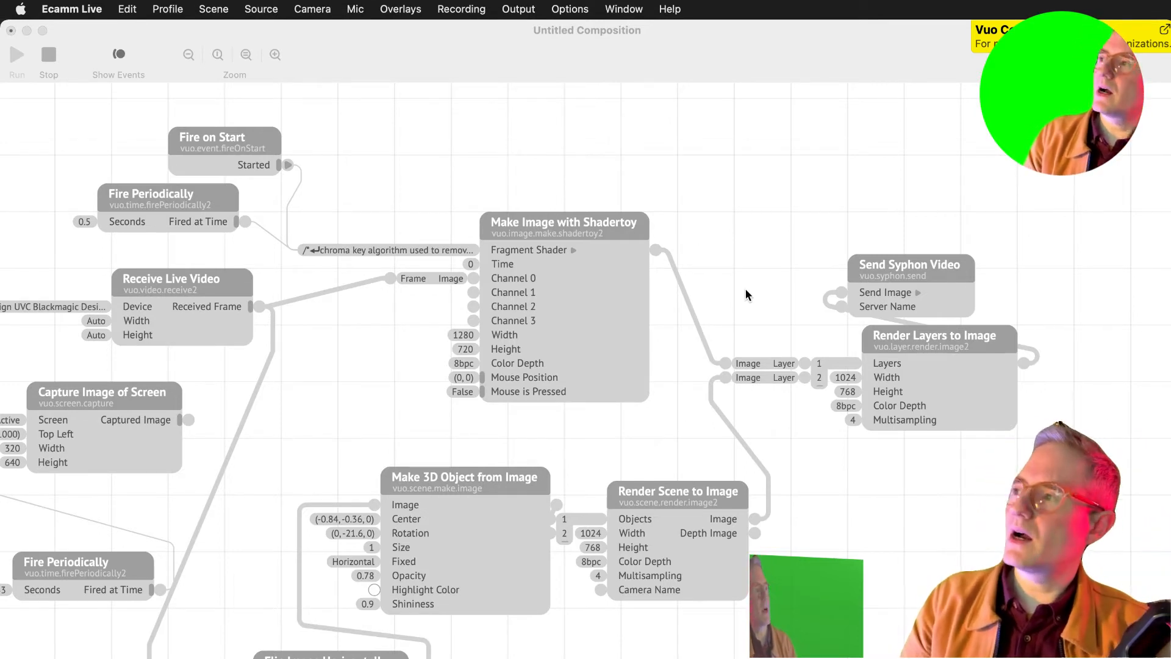
# Move the Send Syphon Video node up and right, clear of the Render Layers to Image node.
pyautogui.moveTo(933, 261); pyautogui.dragTo(1070, 227)
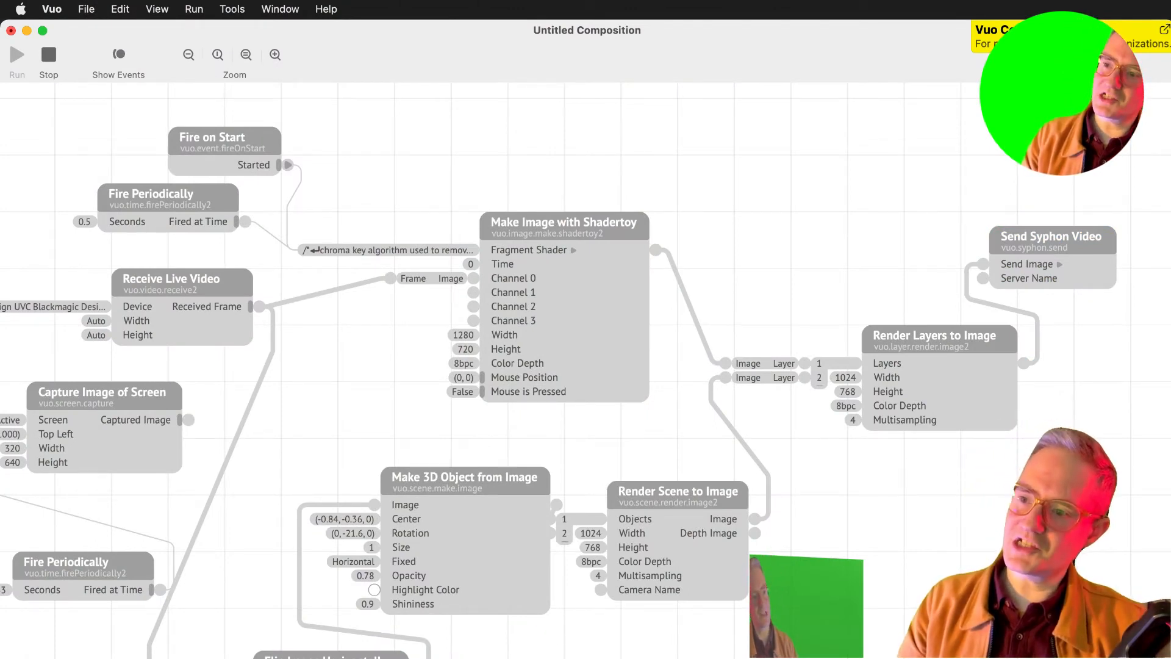
pyautogui.press('super+Tab')
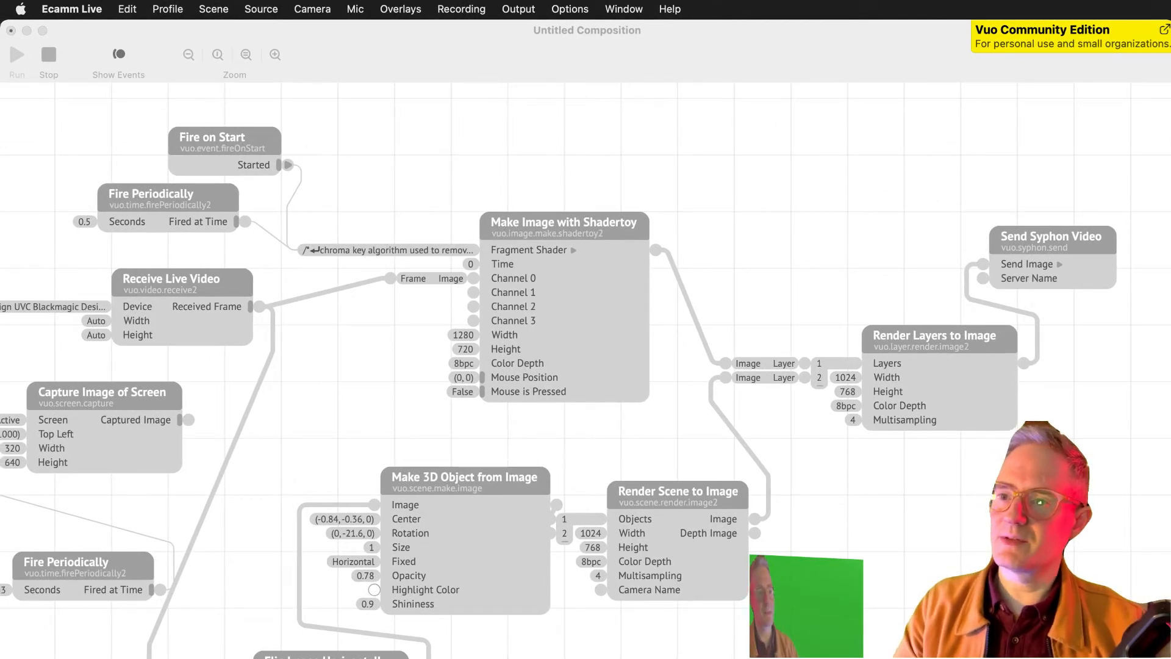
pyautogui.click(799, 235)
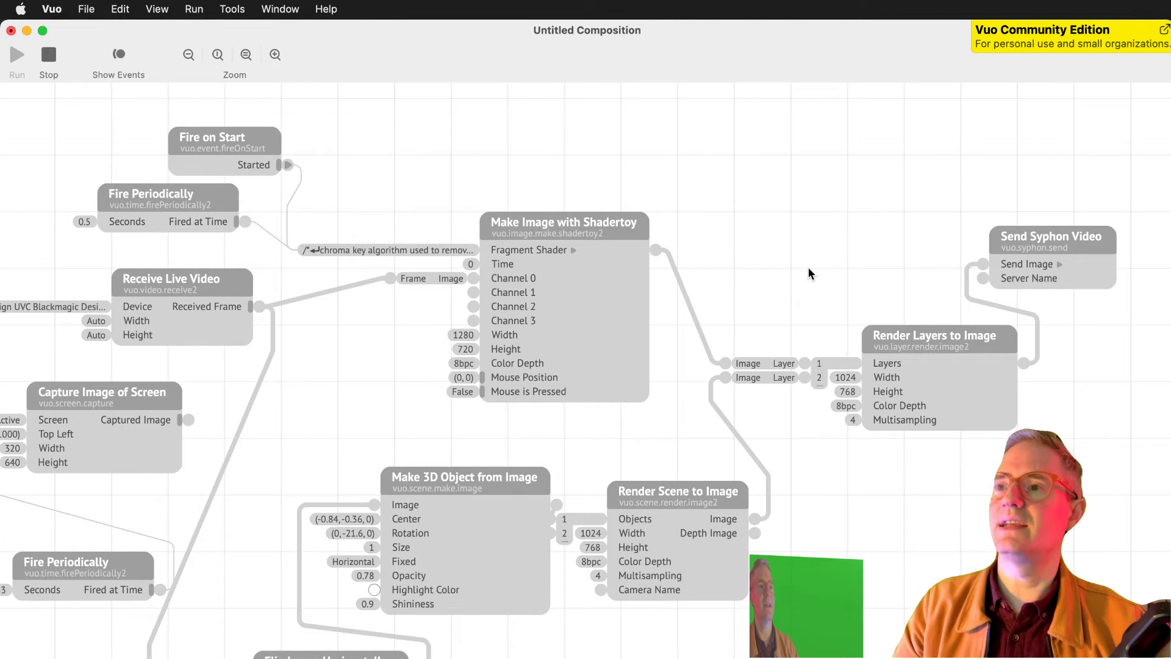
# Add a third layer input to Render Layers to Image and move the Render Scene to Image connection from layer 2 to layer 3.
pyautogui.click(923, 335)
pyautogui.moveTo(821, 397); pyautogui.dragTo(822, 405)
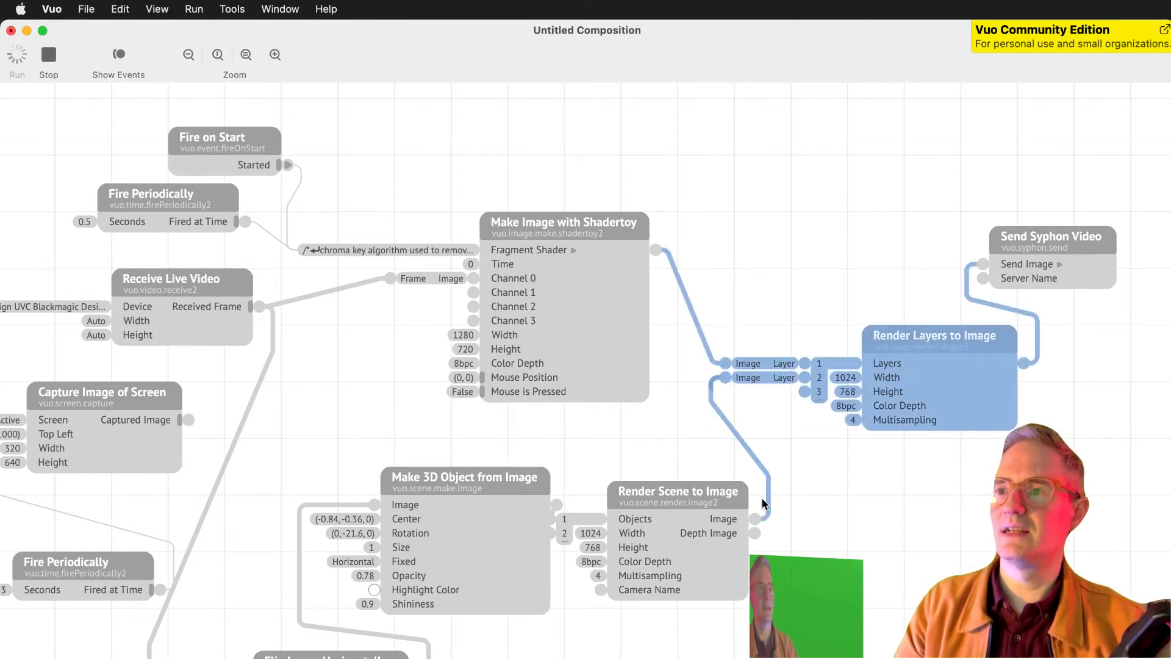
pyautogui.moveTo(759, 522); pyautogui.dragTo(806, 393)
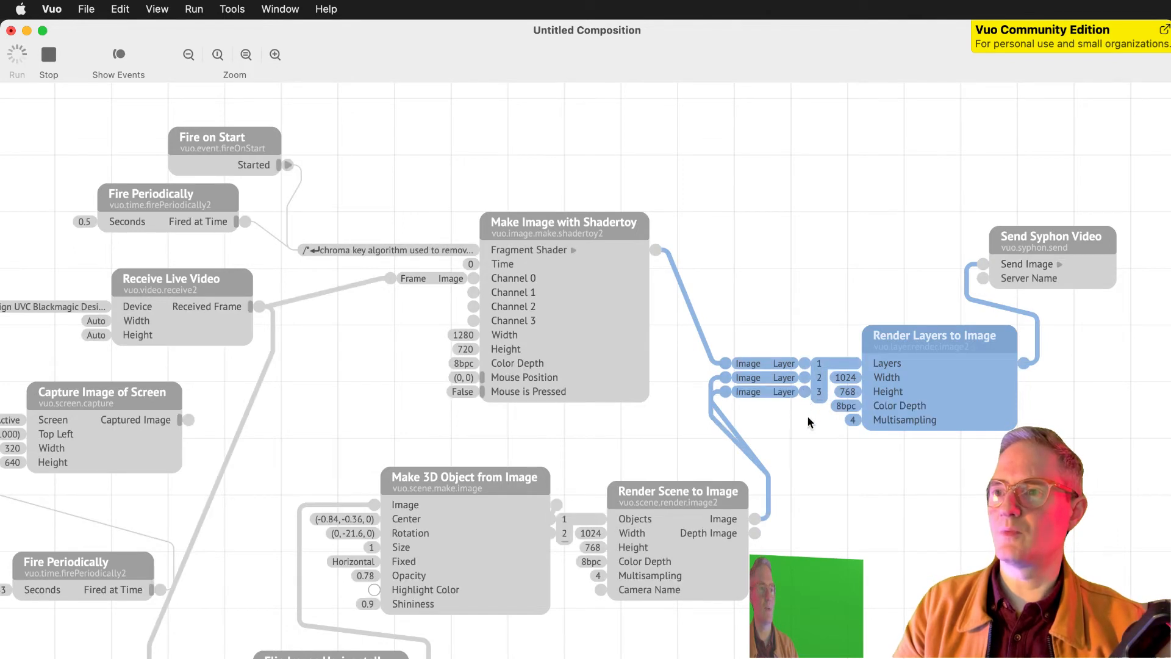
pyautogui.moveTo(725, 378); pyautogui.dragTo(726, 384)
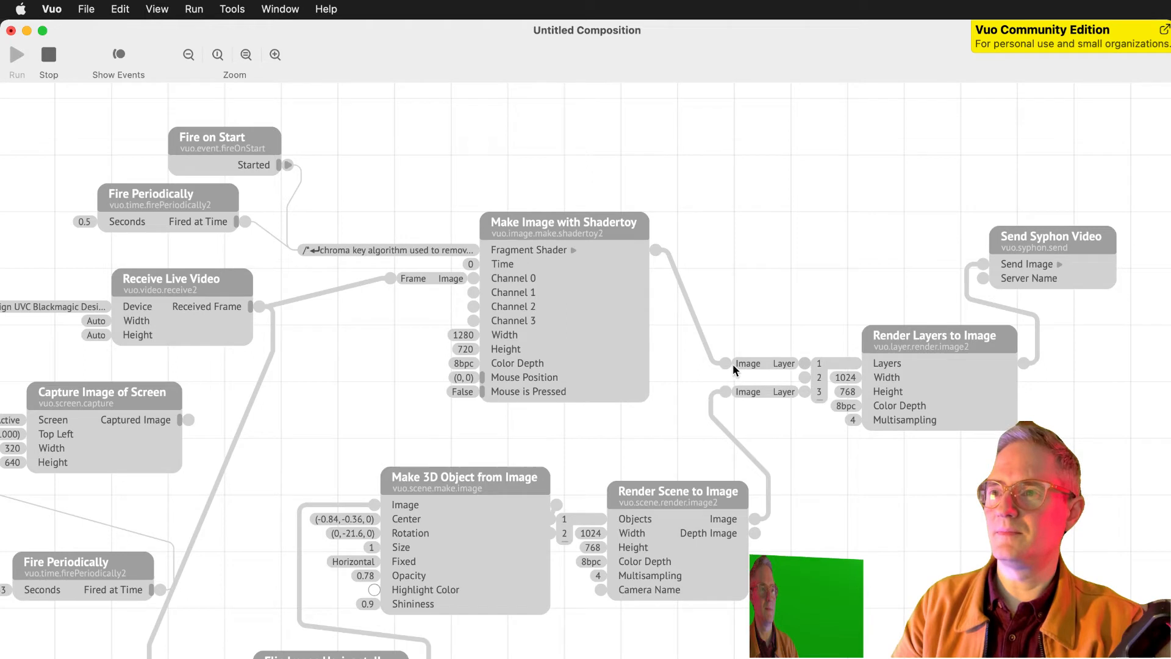
# Move the Make Image with Shadertoy connection from layer 1 to layer 2 of Render Layers to Image.
pyautogui.moveTo(723, 361); pyautogui.dragTo(806, 382)
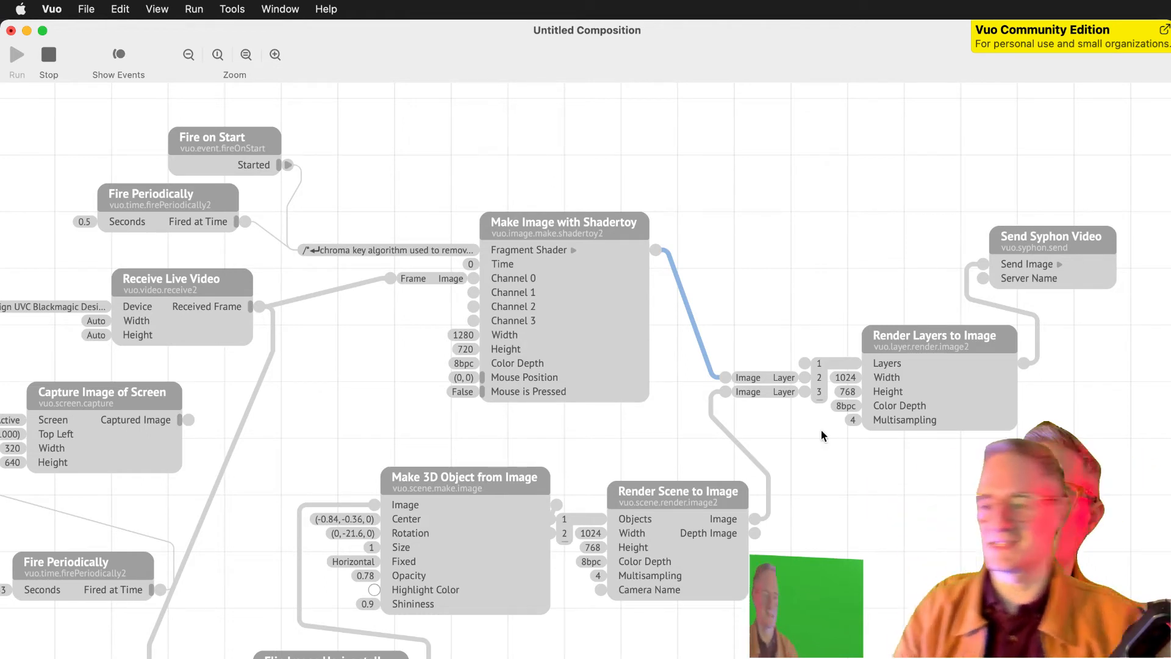
# Shift the Render Scene to Image node slightly right and the Flip Image Horizontally node left to space out the 3D object chain.
pyautogui.hscroll(-5, 746, 408)
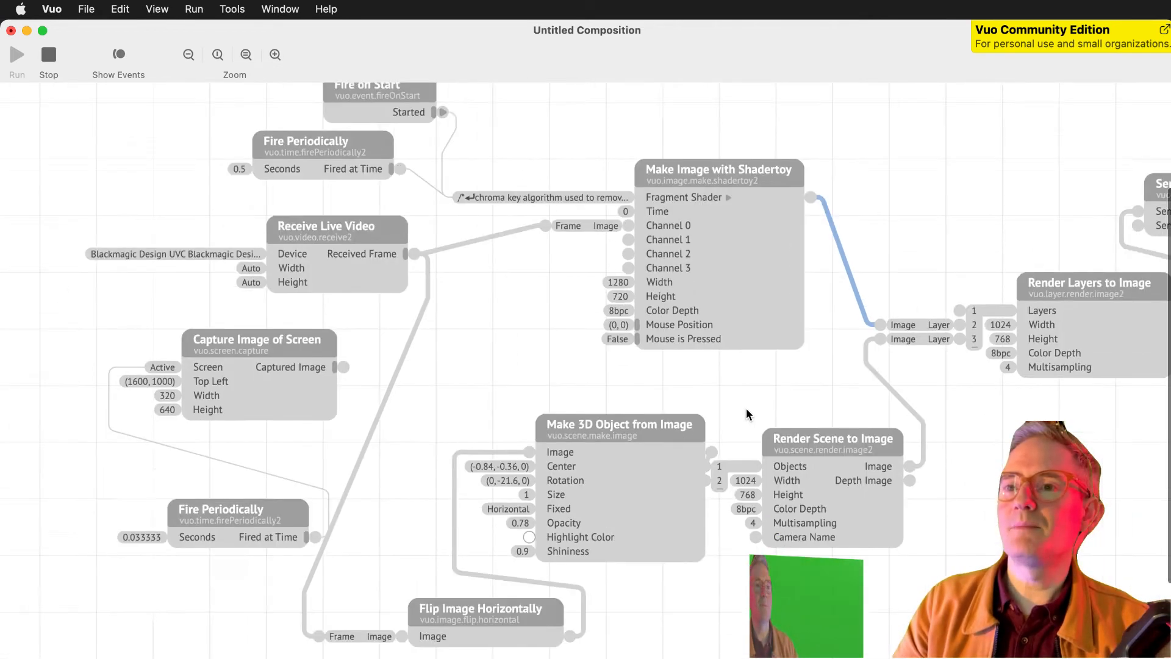
pyautogui.scroll(-2, 746, 408)
pyautogui.moveTo(866, 430); pyautogui.dragTo(895, 413)
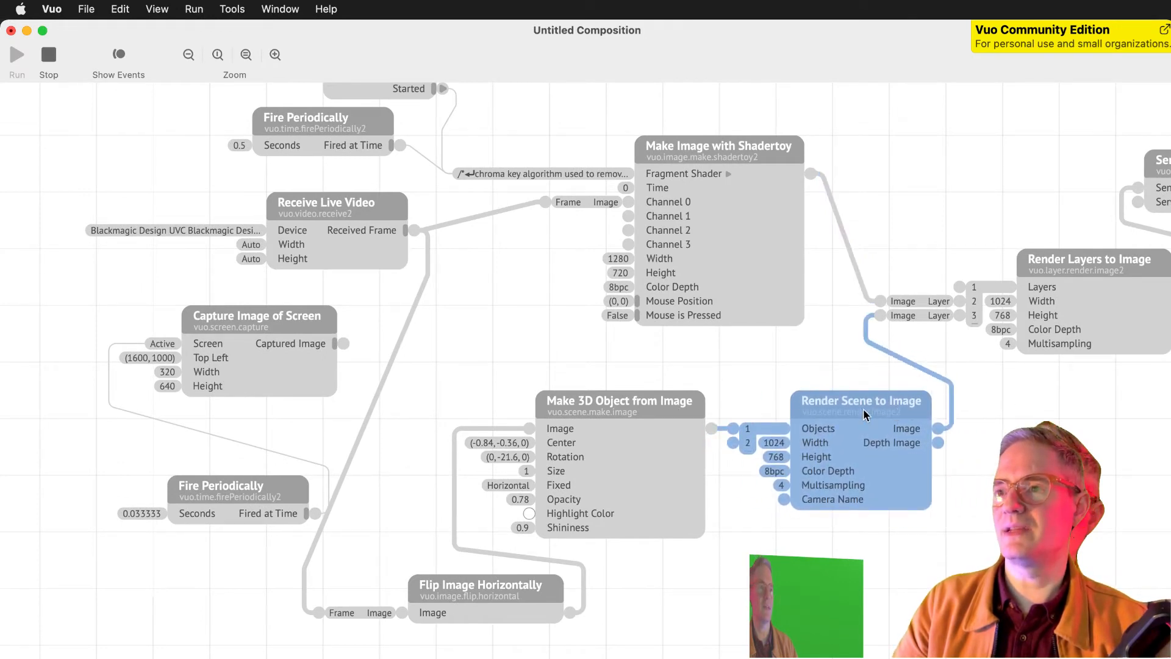
pyautogui.moveTo(490, 594); pyautogui.dragTo(400, 588)
# Duplicate the Make 3D Object from Image and Render Scene to Image nodes together and place the copies above Make Image with Shadertoy.
pyautogui.click(652, 387)
pyautogui.click(658, 403)
pyautogui.click(841, 387)
pyautogui.click(858, 401)
pyautogui.click(642, 414)
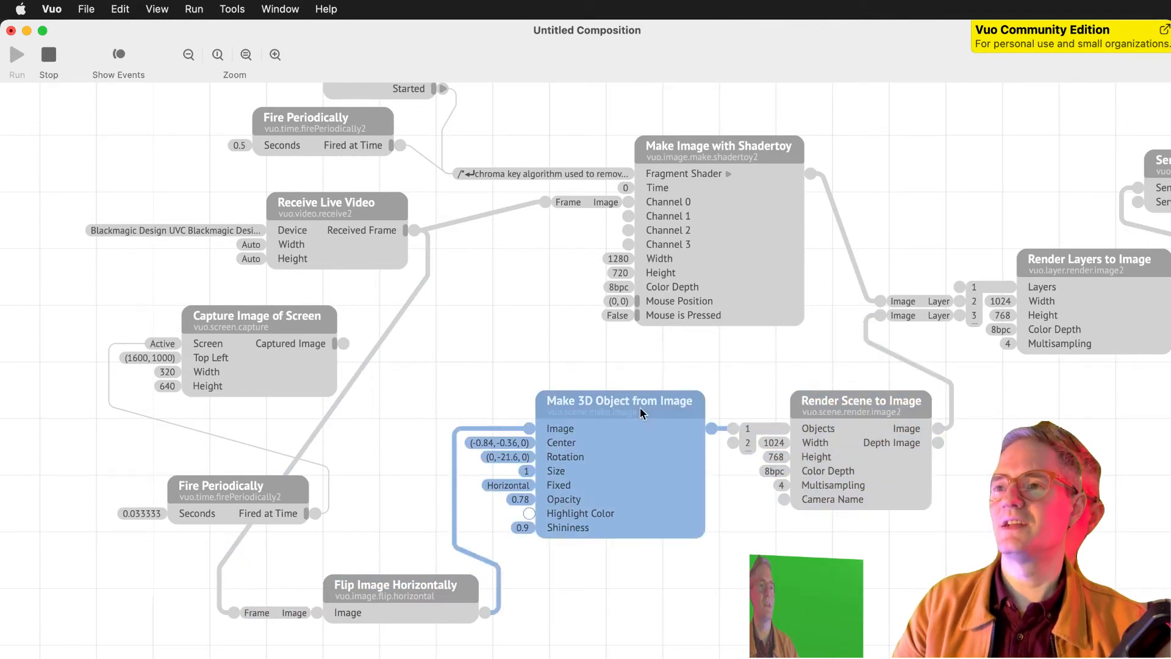
pyautogui.scroll(3, 842, 410)
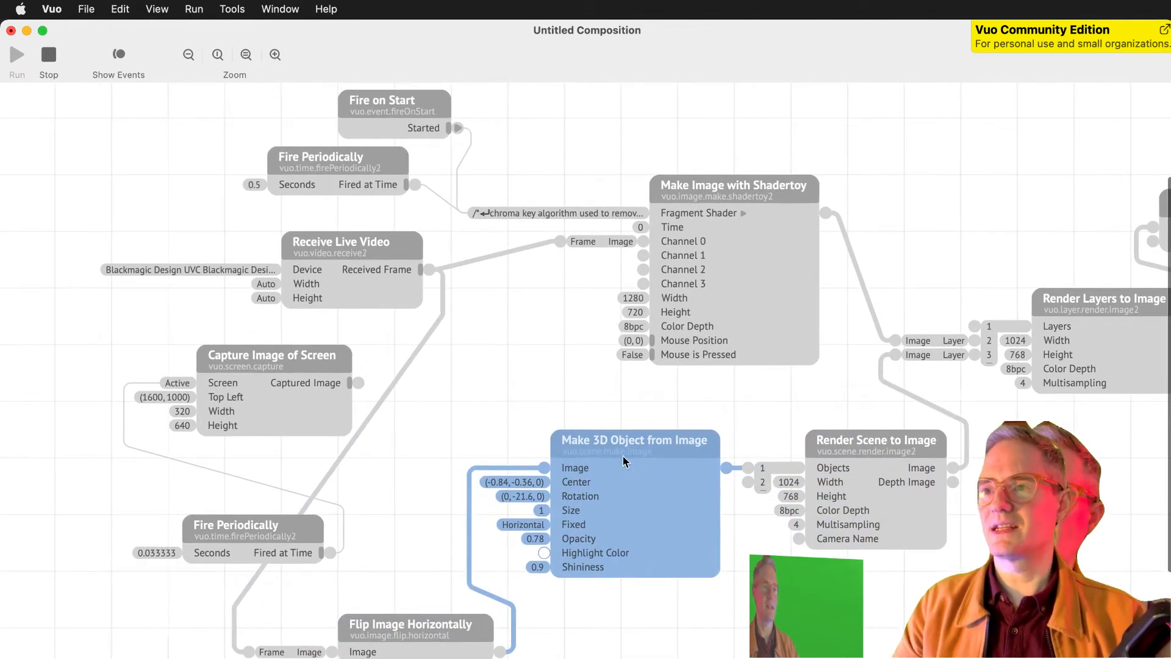
pyautogui.click(891, 462)
pyautogui.scroll(5, 891, 461)
pyautogui.moveTo(815, 473); pyautogui.dragTo(613, 591)
pyautogui.press('super+c')
pyautogui.press('super+v')
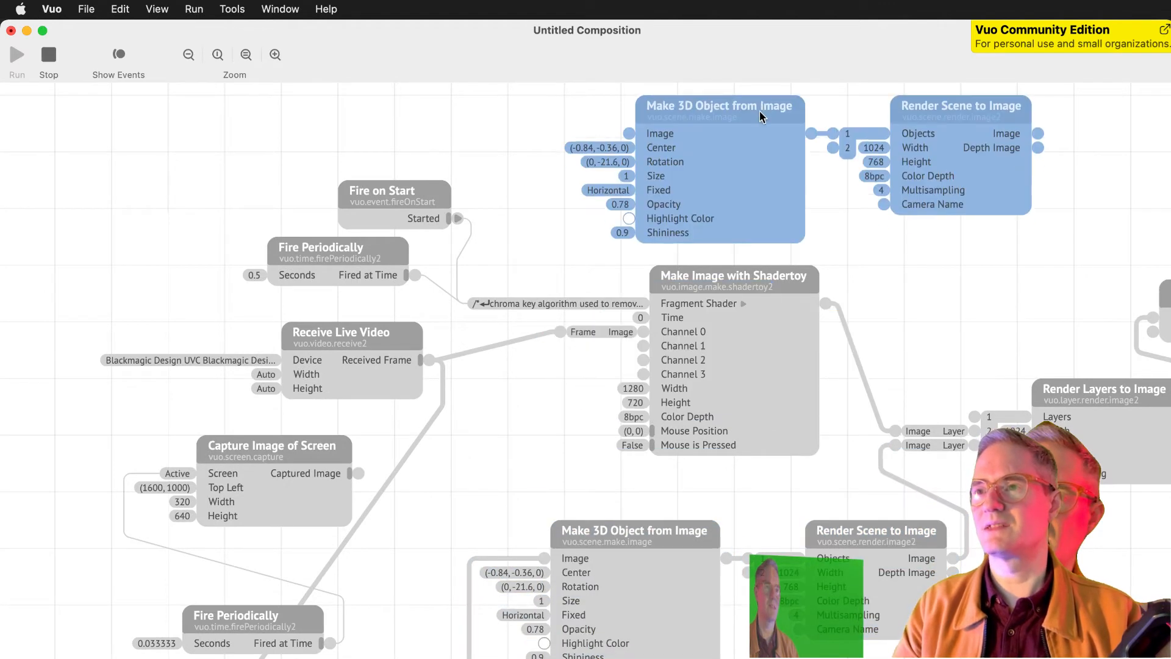
pyautogui.scroll(2, 862, 238)
pyautogui.hscroll(3, 862, 238)
pyautogui.moveTo(656, 172); pyautogui.dragTo(653, 145)
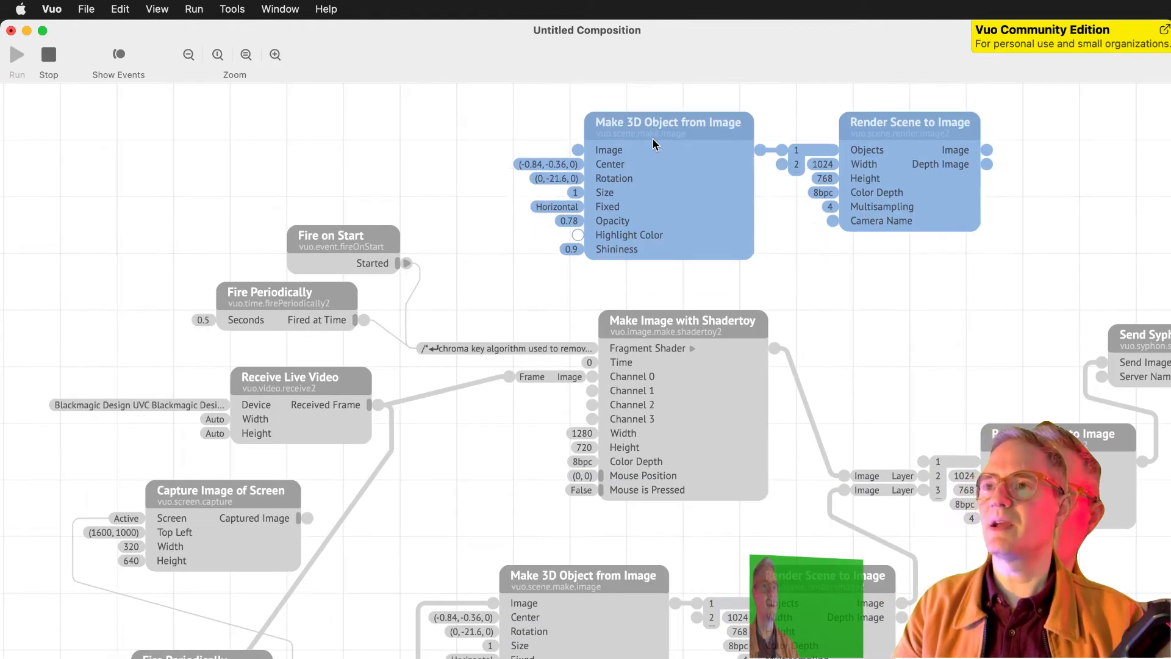
pyautogui.click(814, 281)
# Rename the copied 3D object node as "Make 3D Object from Image (BACKGROUND)".
pyautogui.doubleClick(693, 120)
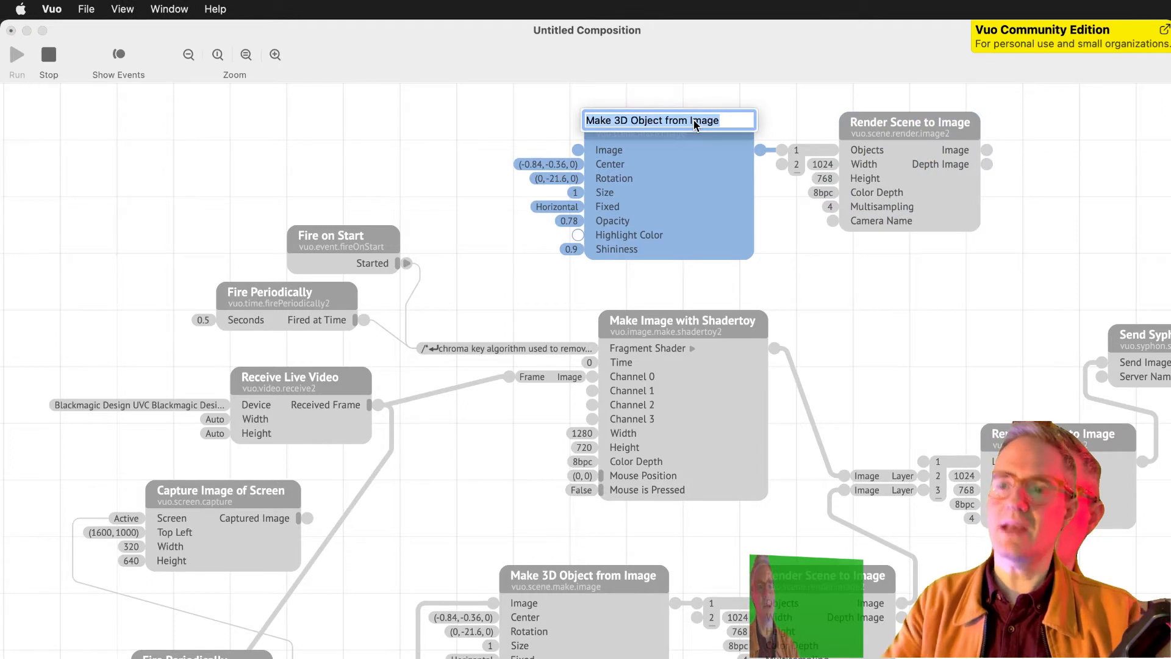
pyautogui.press('Right')
pyautogui.write('(BAC')
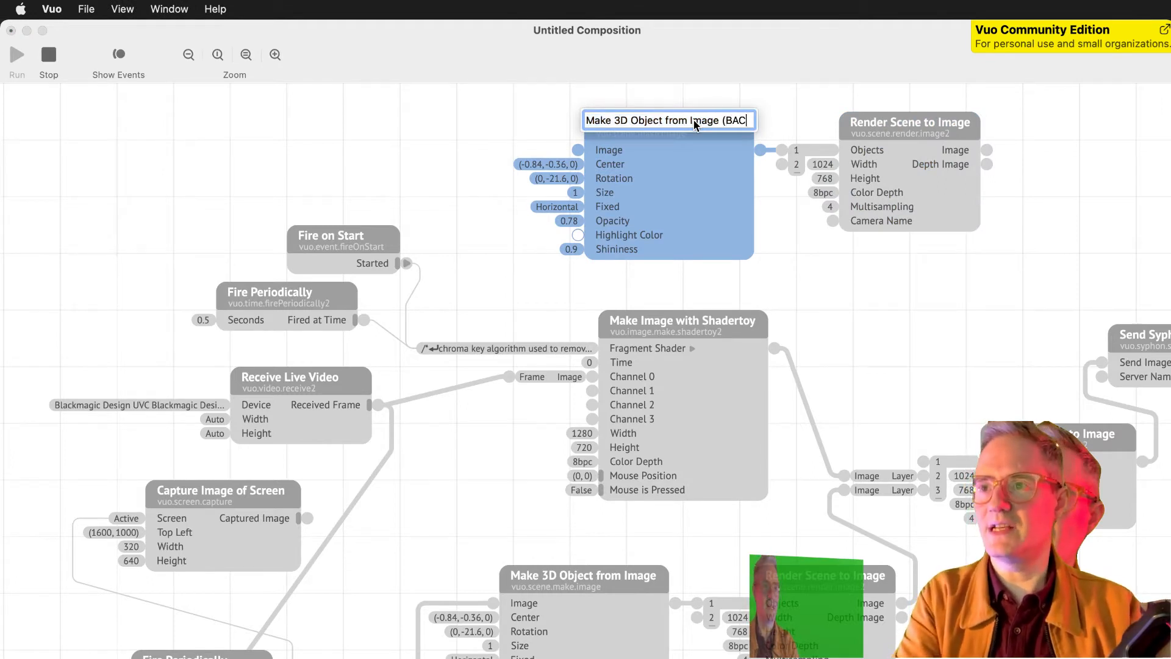
pyautogui.write('KGROUND)')
pyautogui.press('Return')
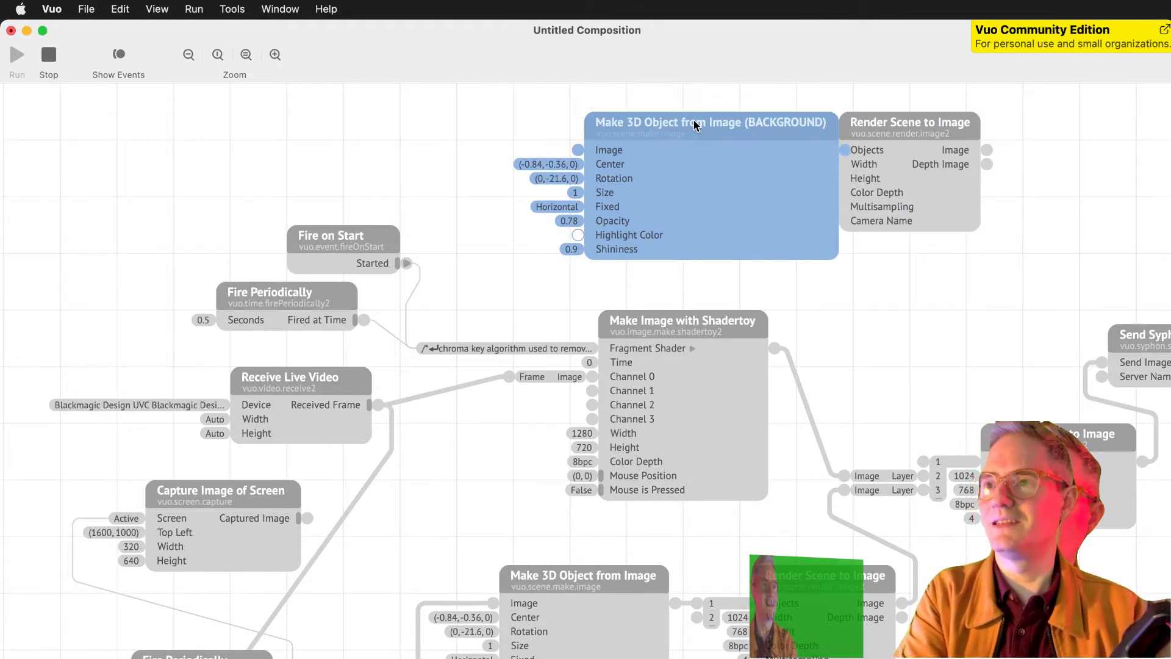
# Space out the BACKGROUND 3D object and its Render Scene to Image node, and connect the rendered Image to layer 1 of Render Layers to Image.
pyautogui.moveTo(694, 120); pyautogui.dragTo(646, 92)
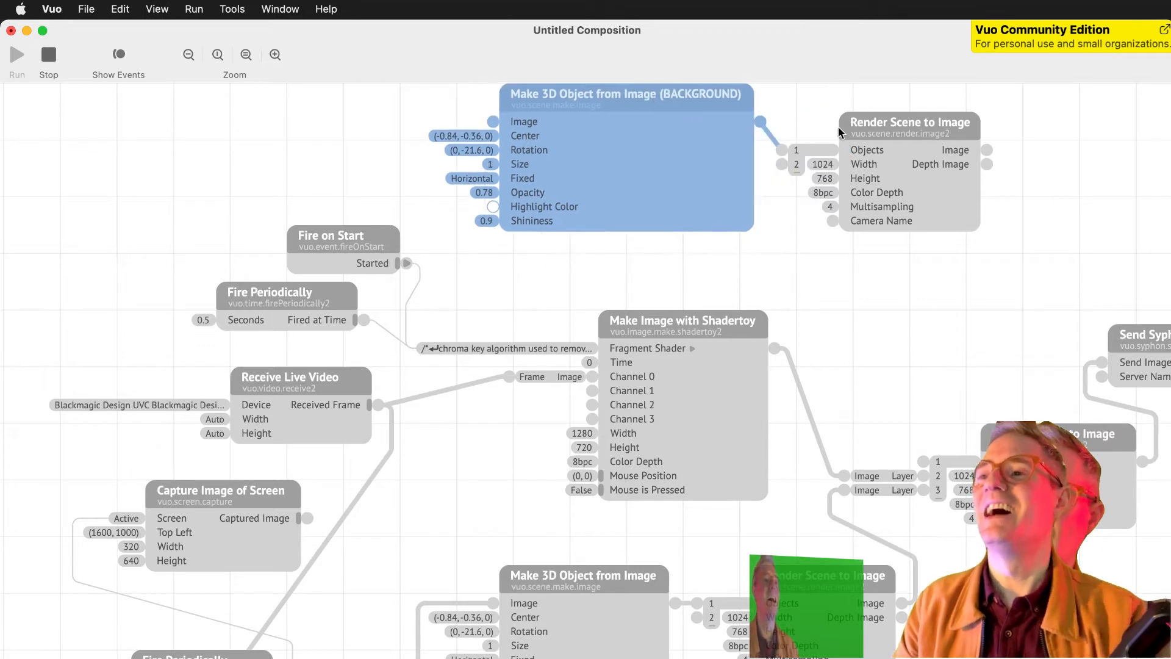
pyautogui.moveTo(912, 126); pyautogui.dragTo(926, 113)
pyautogui.moveTo(1001, 137); pyautogui.dragTo(848, 462)
pyautogui.moveTo(528, 96); pyautogui.dragTo(570, 120)
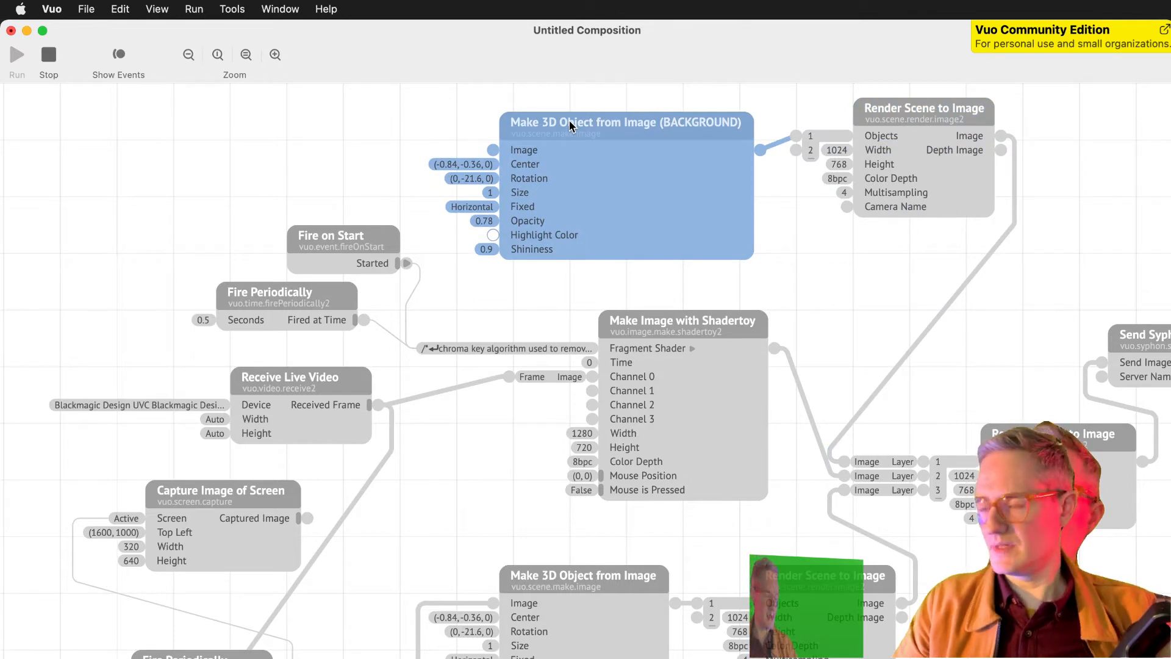
# Move Capture Image of Screen and its Fire Periodically node near the BACKGROUND object, and connect Captured Image to the object's Image input.
pyautogui.scroll(-8, 575, 381)
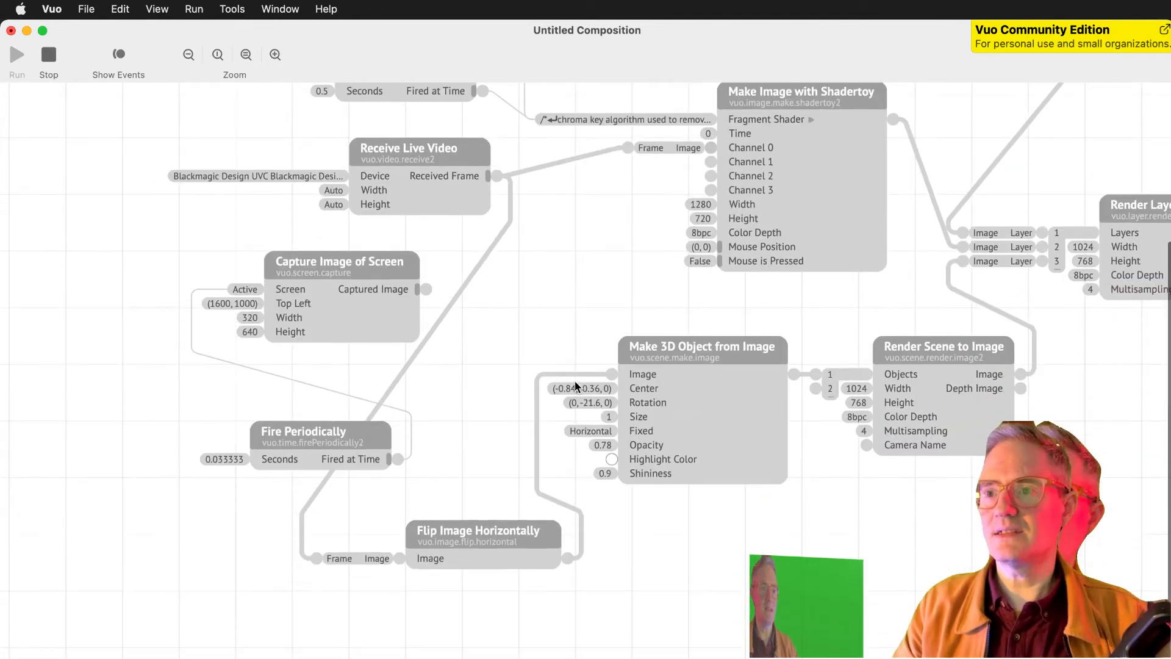
pyautogui.scroll(5, 485, 452)
pyautogui.moveTo(401, 419); pyautogui.dragTo(259, 93)
pyautogui.moveTo(339, 618); pyautogui.dragTo(133, 233)
pyautogui.scroll(3, 159, 229)
pyautogui.moveTo(293, 191); pyautogui.dragTo(621, 150)
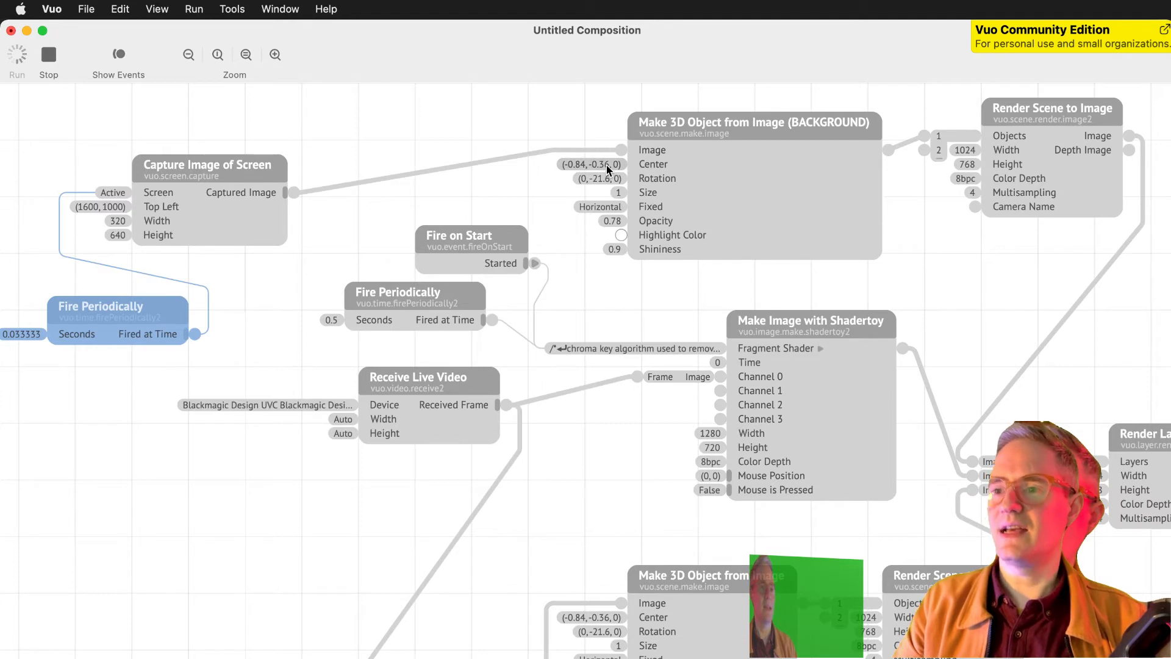
# Set the BACKGROUND object's Center X to 0.12 and its Rotation Y to 18.
pyautogui.click(606, 165)
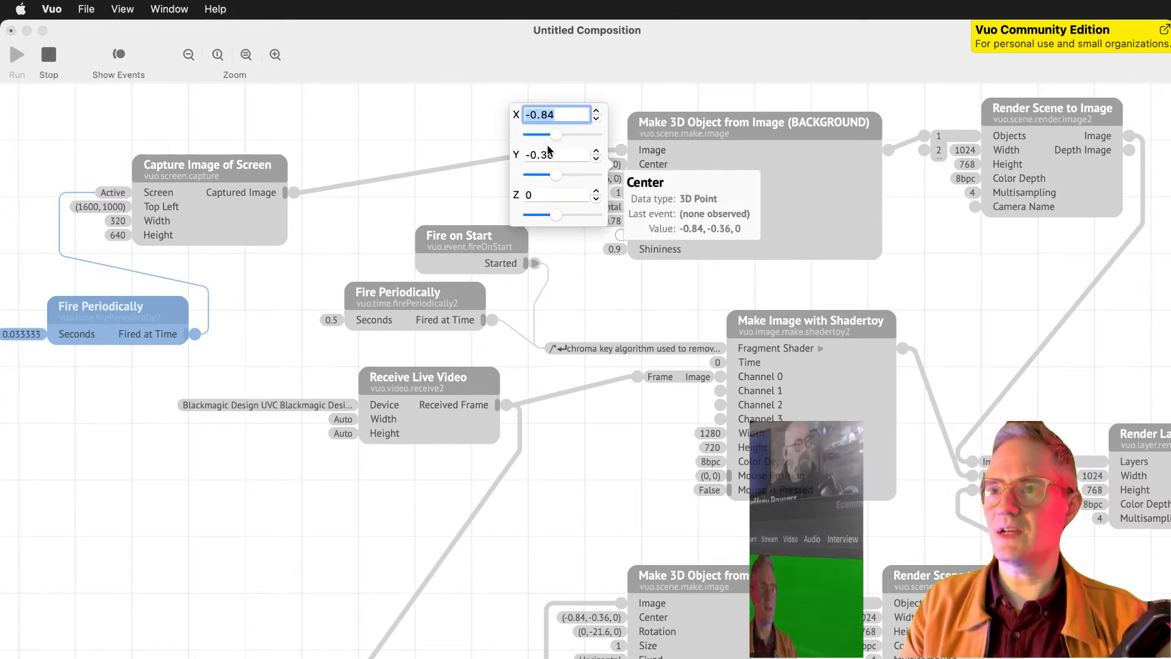
pyautogui.moveTo(555, 133); pyautogui.dragTo(562, 133)
pyautogui.press('Tab')
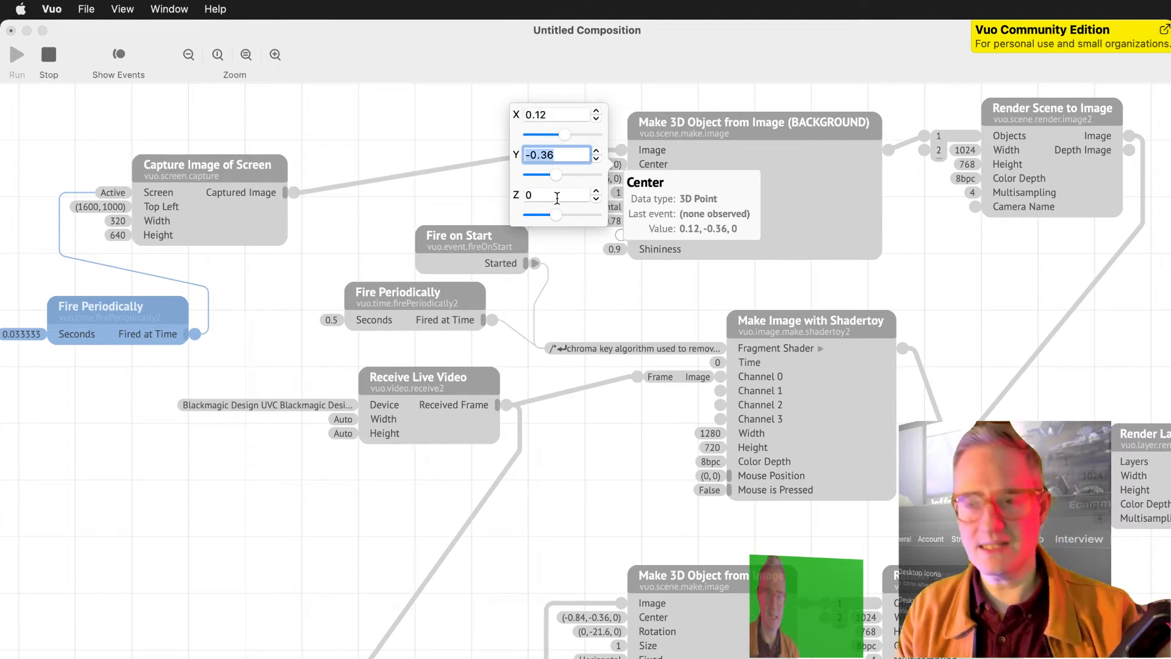
pyautogui.press('Tab')
pyautogui.press('Tab')
pyautogui.moveTo(562, 184); pyautogui.dragTo(568, 194)
pyautogui.press('super+Tab')
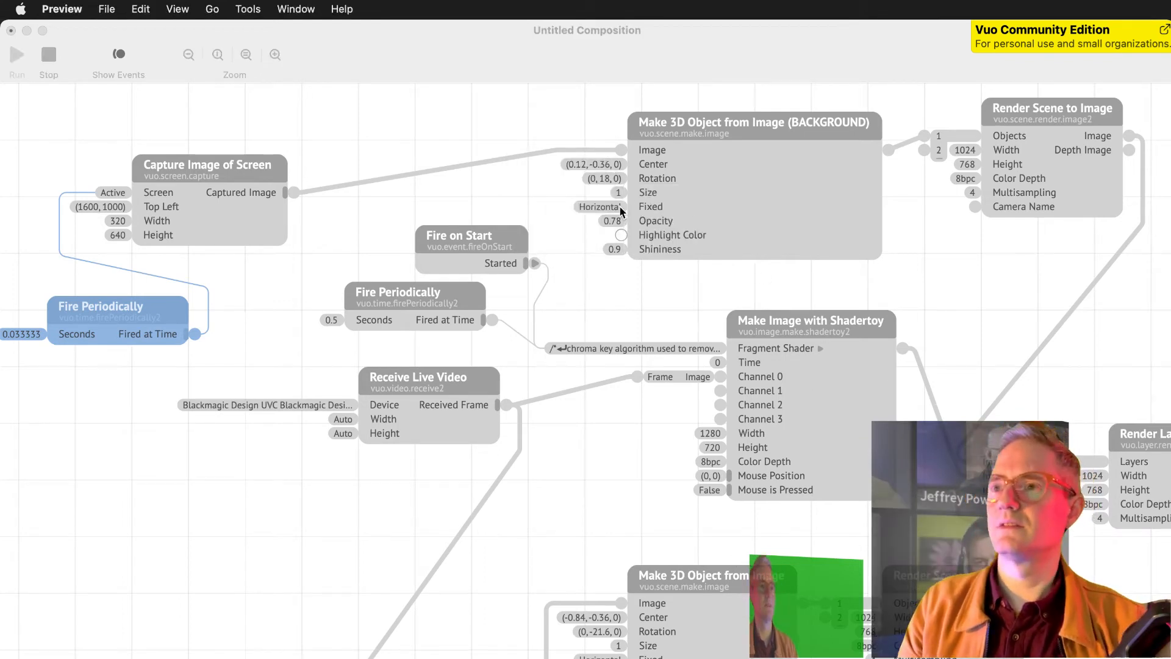
# Adjust the BACKGROUND object's Rotation to (0, 39.6, 0), trying an X tilt of 36 along the way.
pyautogui.click(622, 179)
pyautogui.moveTo(567, 191); pyautogui.dragTo(570, 192)
pyautogui.moveTo(566, 149); pyautogui.dragTo(565, 146)
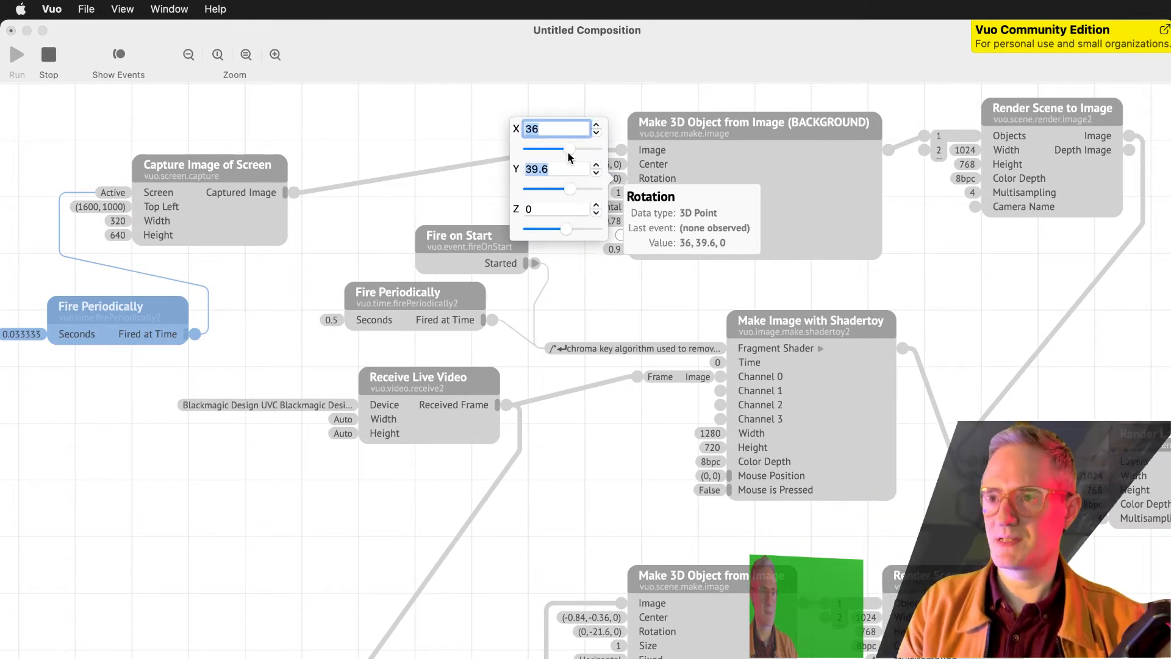
# Set the BACKGROUND object's Center X to -0.76.
pyautogui.hotkey('shift', 'Tab')
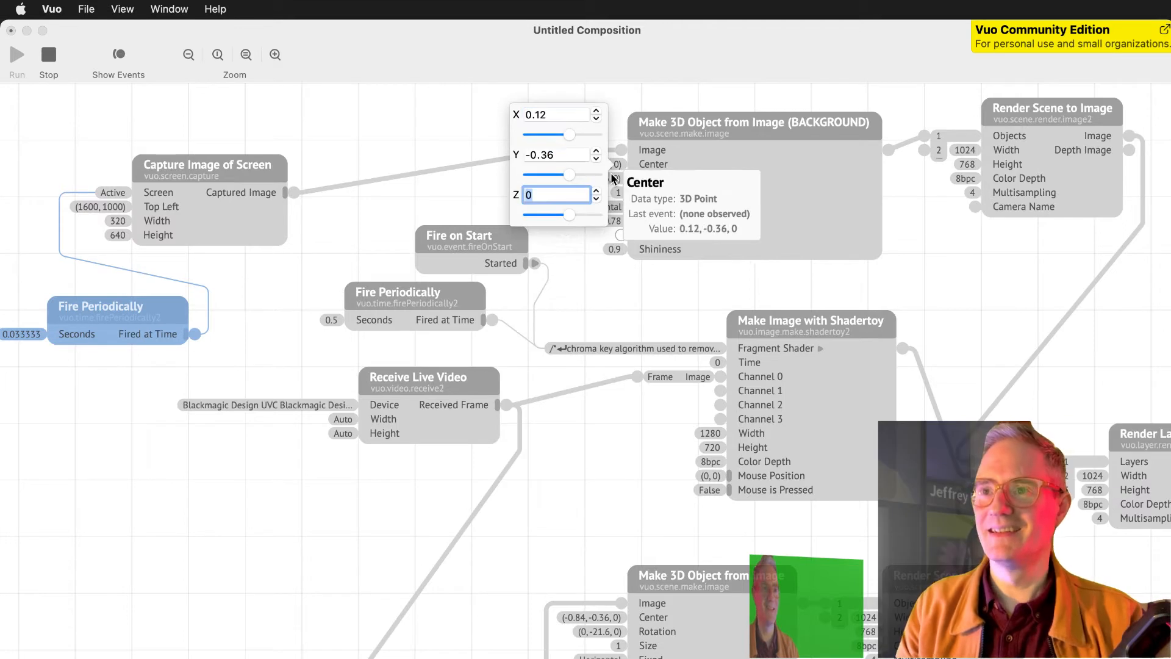
pyautogui.moveTo(569, 132); pyautogui.dragTo(552, 133)
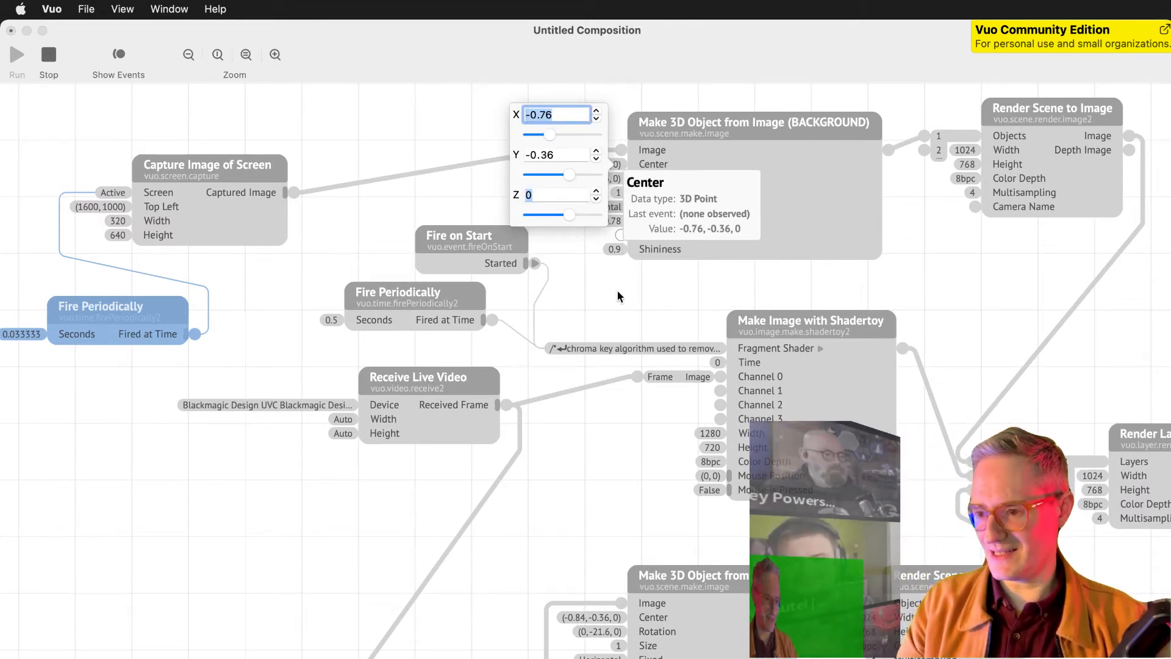
pyautogui.press('super+Tab')
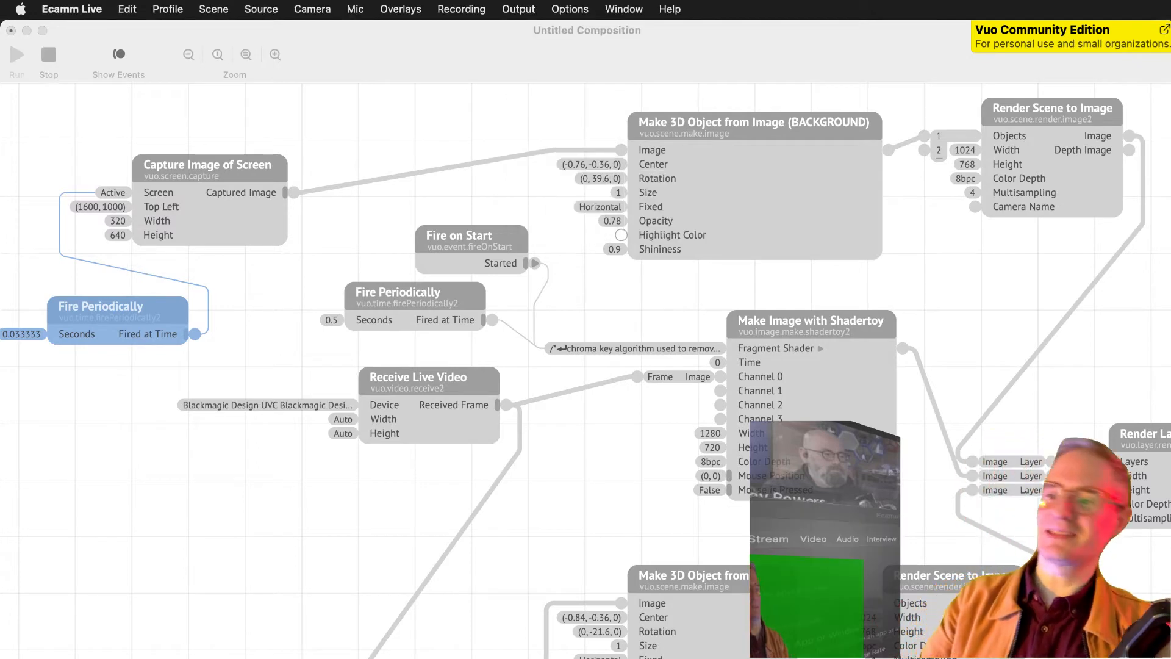
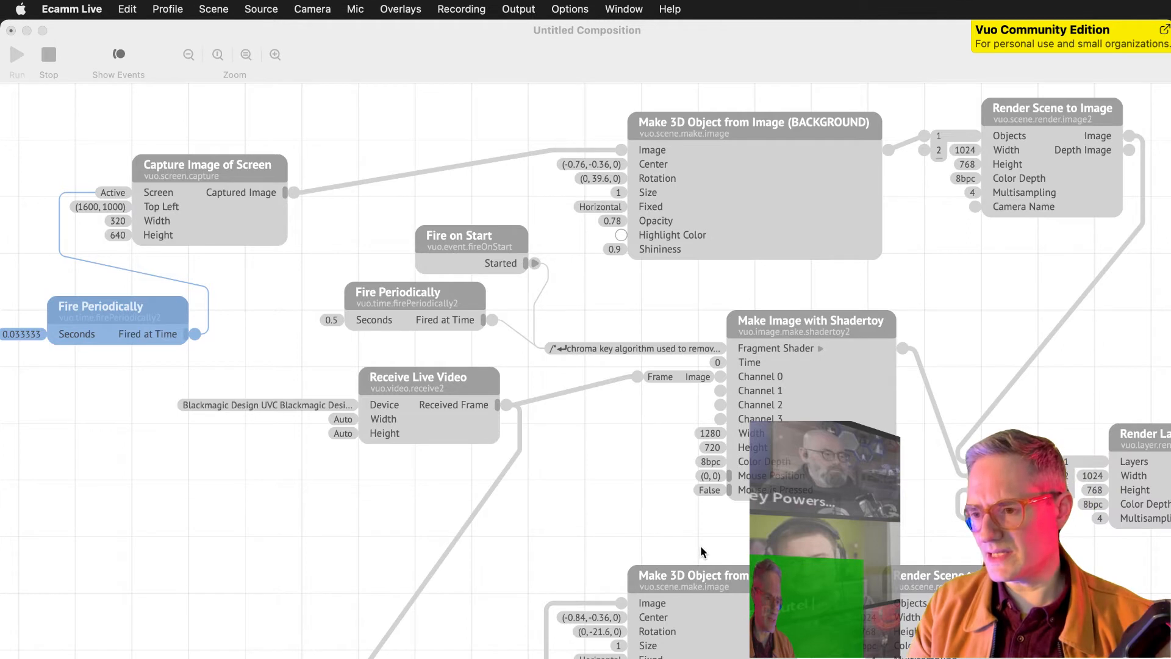
pyautogui.scroll(-5, 701, 546)
pyautogui.hscroll(4, 702, 545)
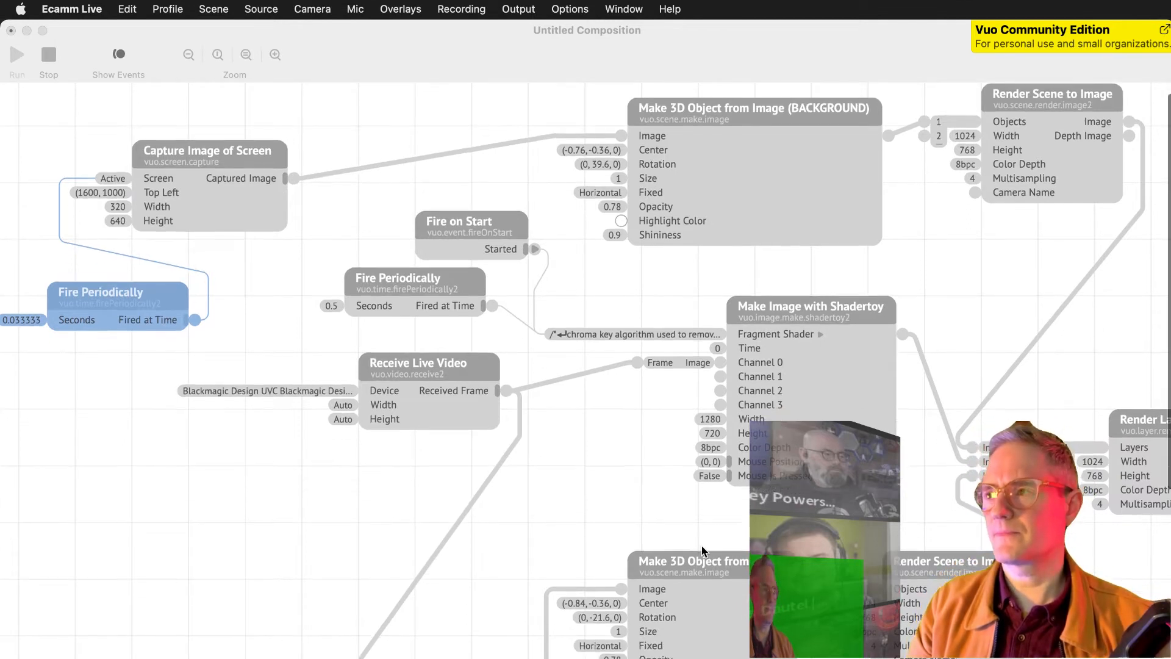
pyautogui.scroll(4, 702, 549)
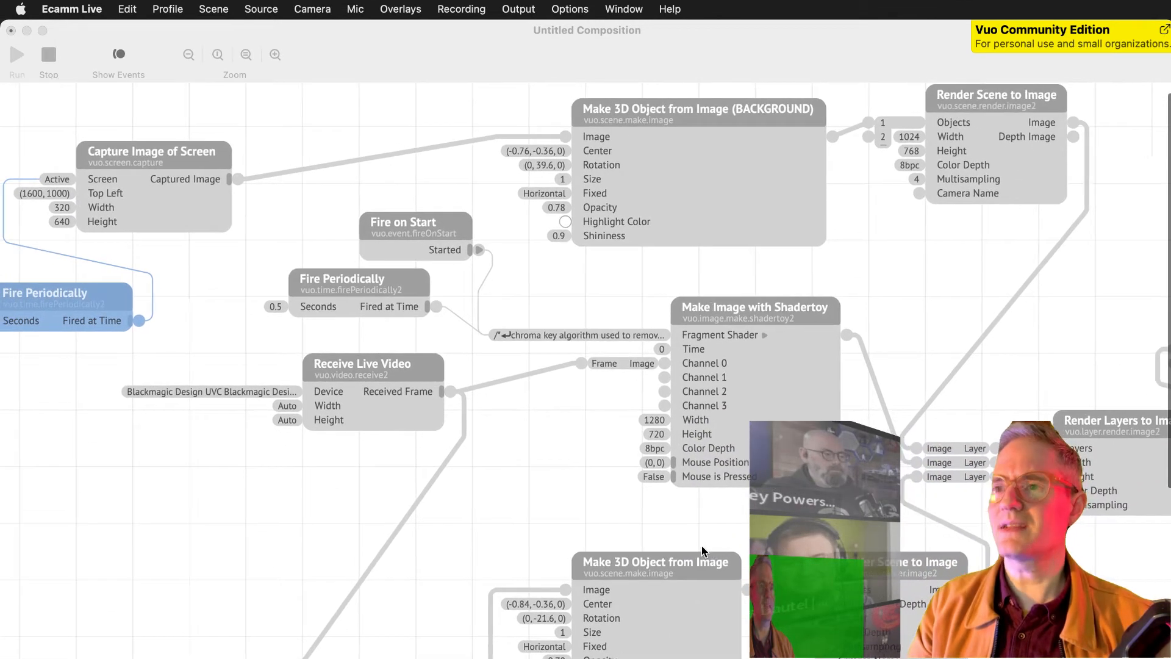
pyautogui.hscroll(-4, 702, 549)
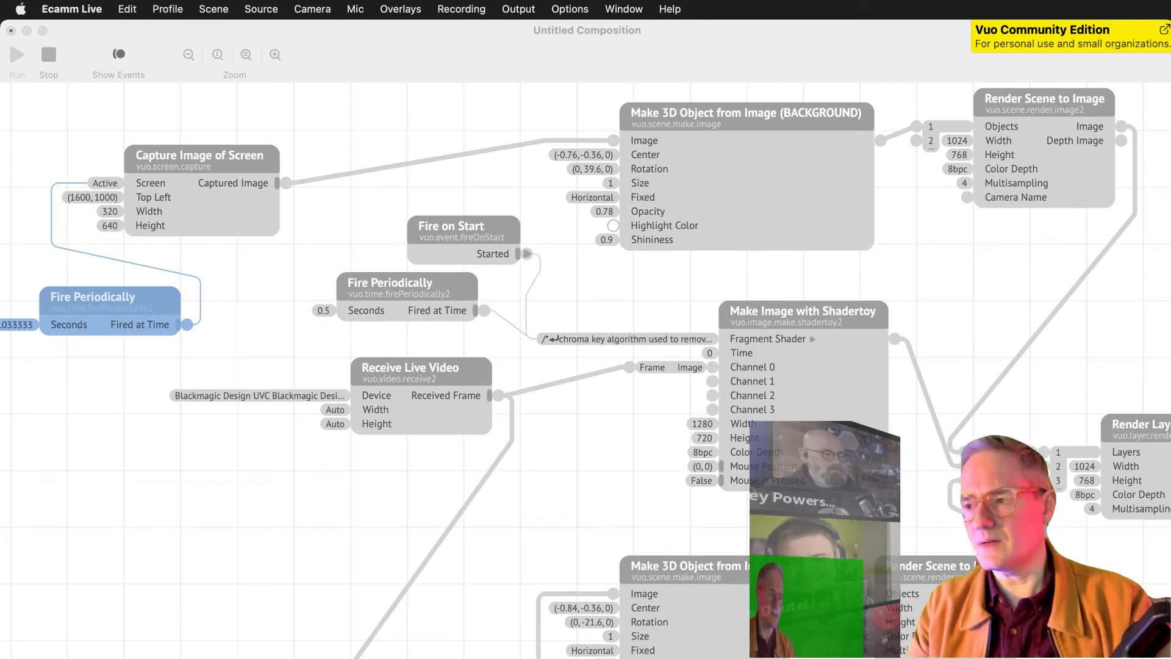
# Switch to Chrome and close the Chroma Key page on Shadertoy.
pyautogui.press('super+Tab')
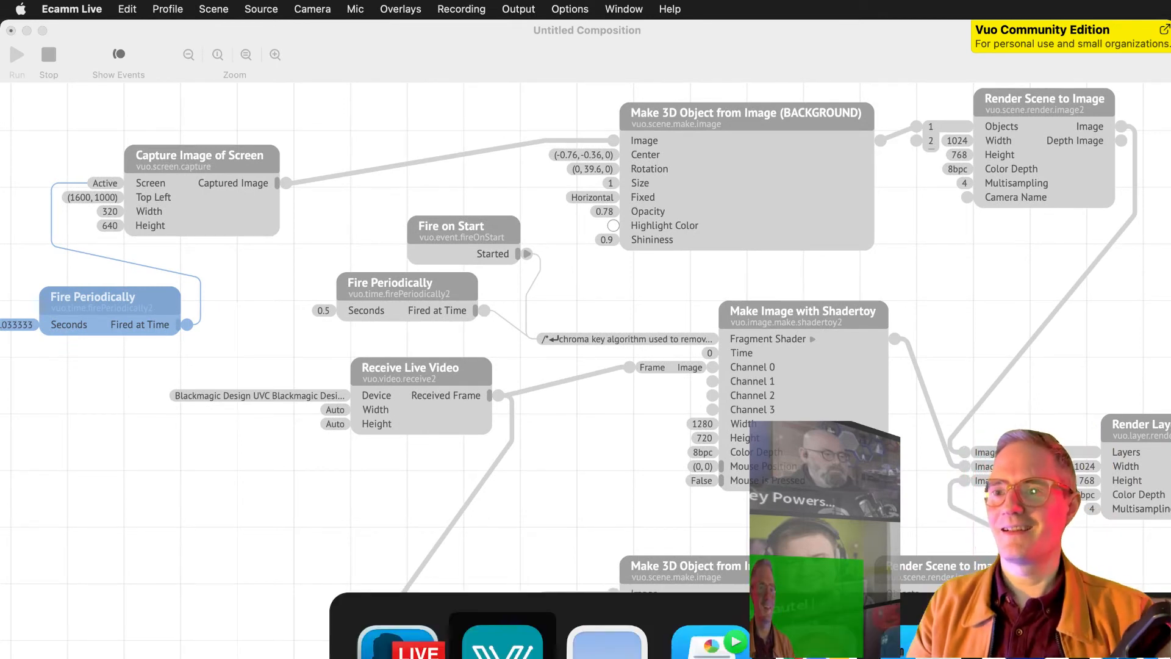
pyautogui.press('super+Tab')
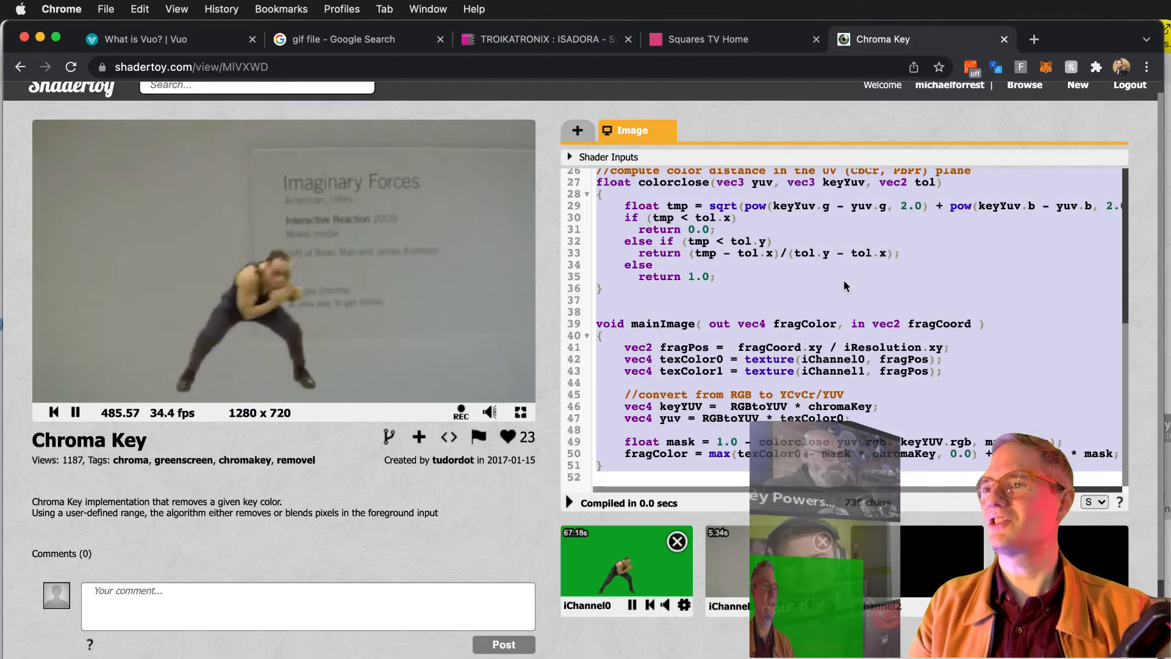
pyautogui.click(1004, 39)
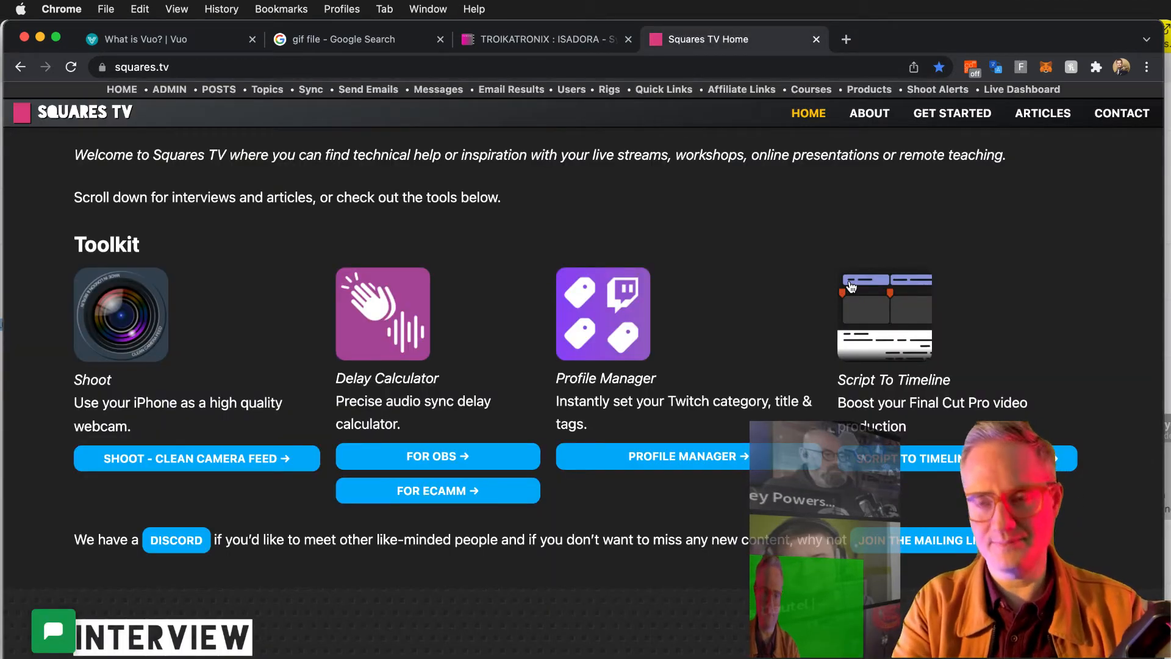
# Search Google for "3d models" in a new browser tab.
pyautogui.press('super+t')
pyautogui.write('3d')
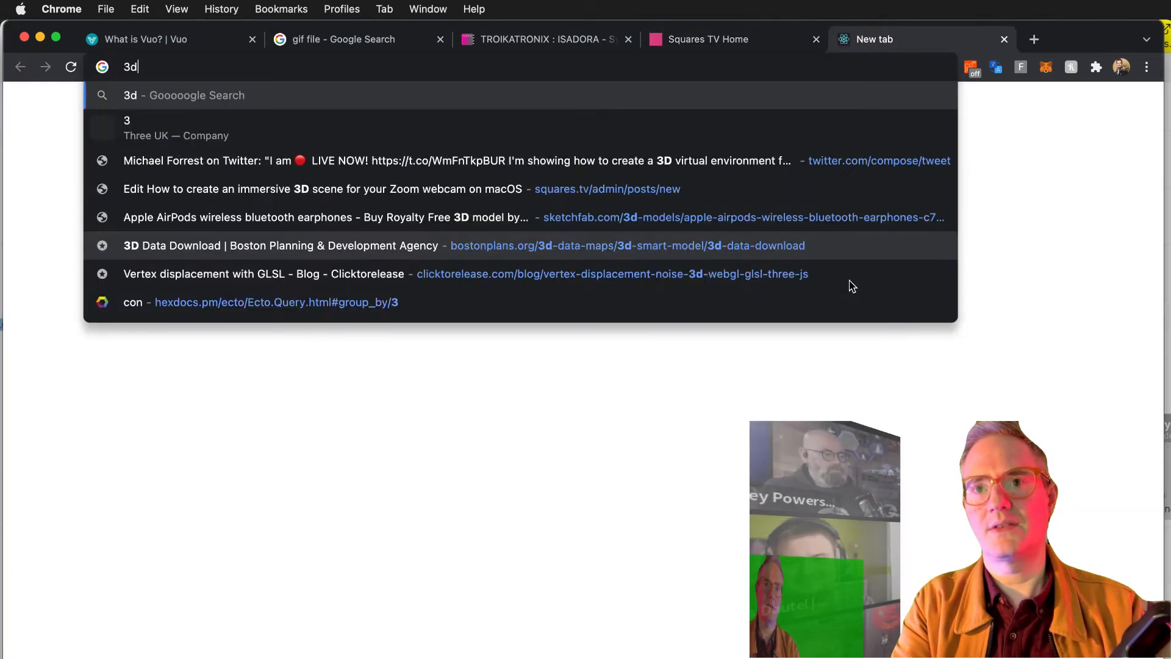
pyautogui.write(' mob')
pyautogui.press('BackSpace')
pyautogui.write('dels')
pyautogui.press('Return')
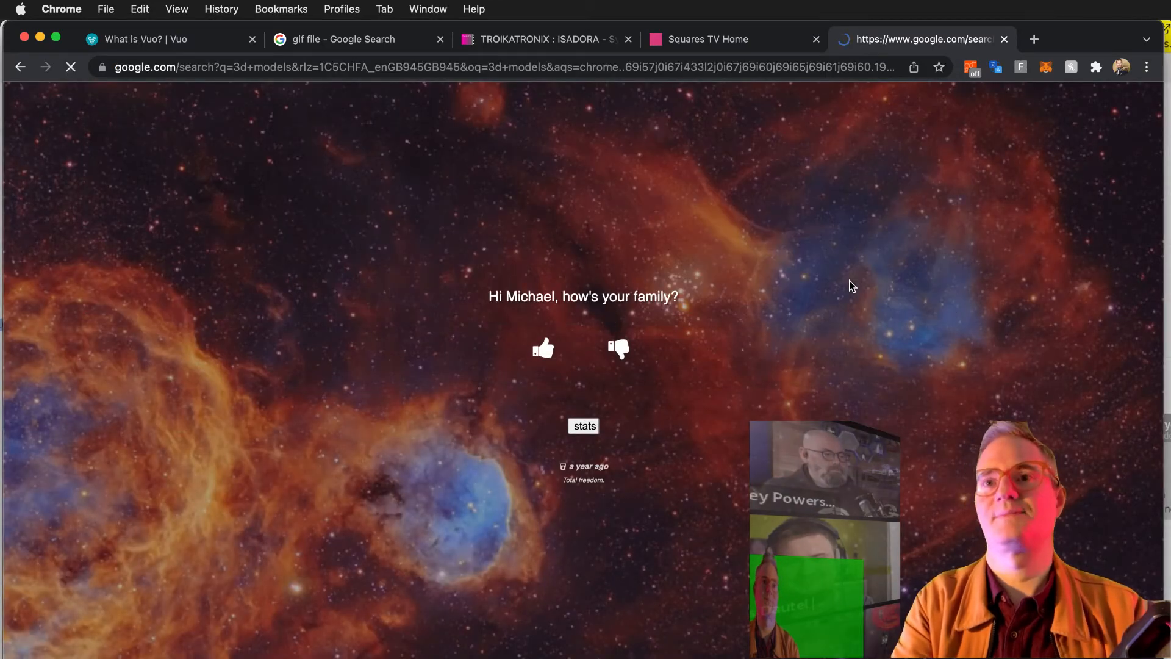
# Open Sketchfab's free 3D models page from the search results and search its models for "office".
pyautogui.scroll(-10, 369, 391)
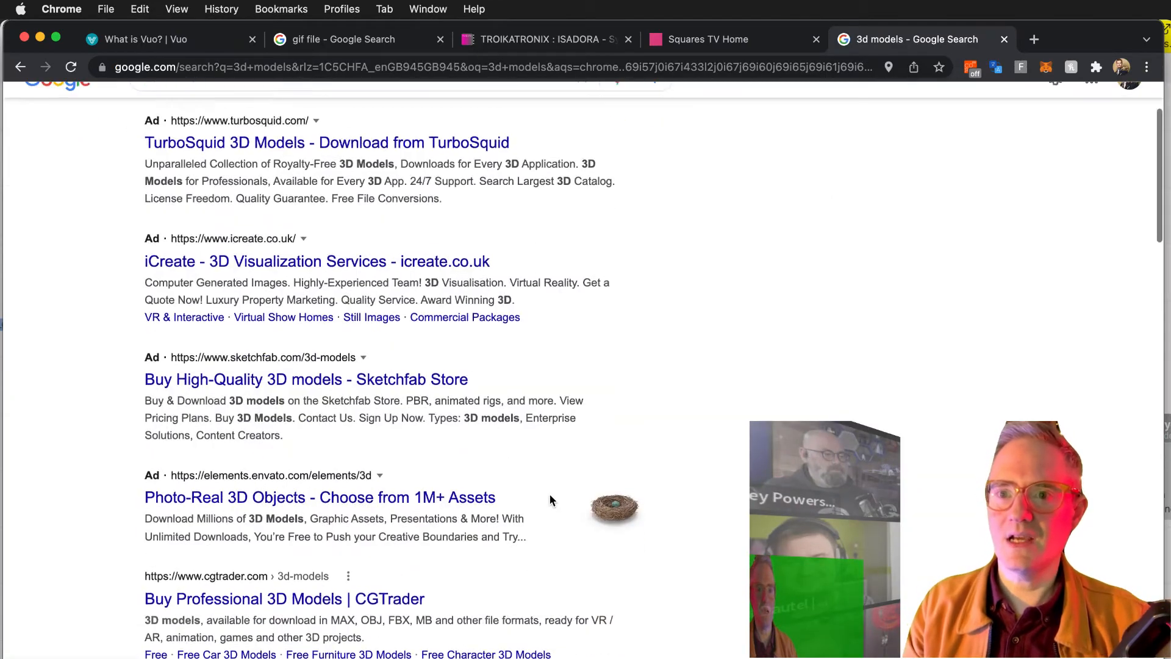
pyautogui.click(224, 414)
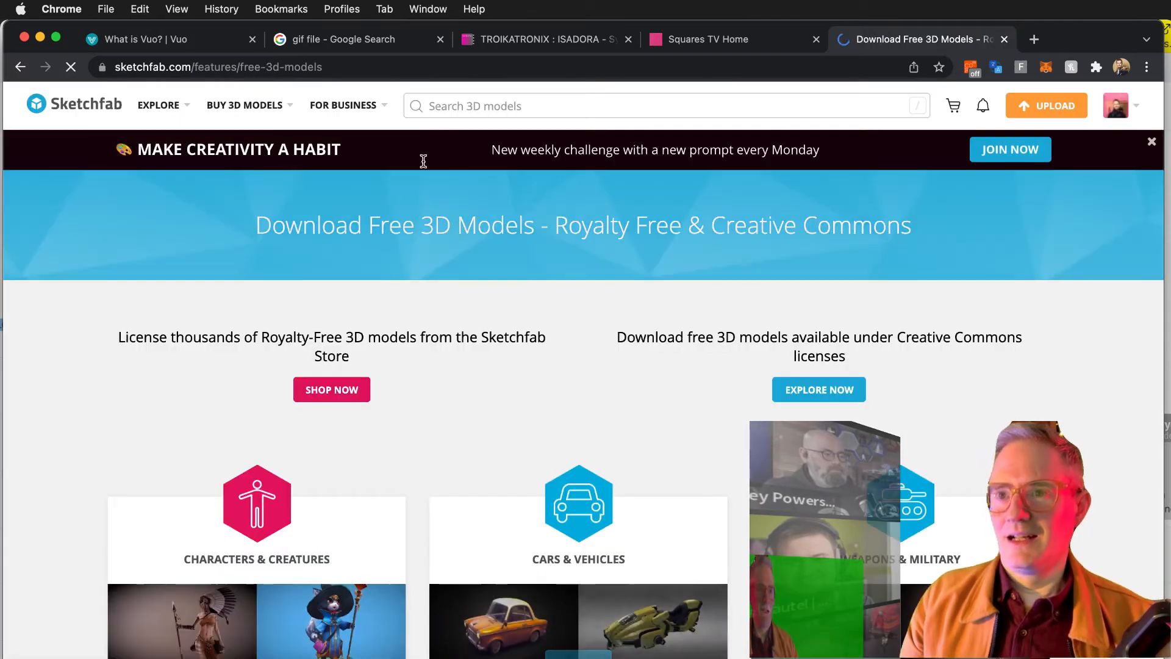
pyautogui.click(460, 95)
pyautogui.write('off')
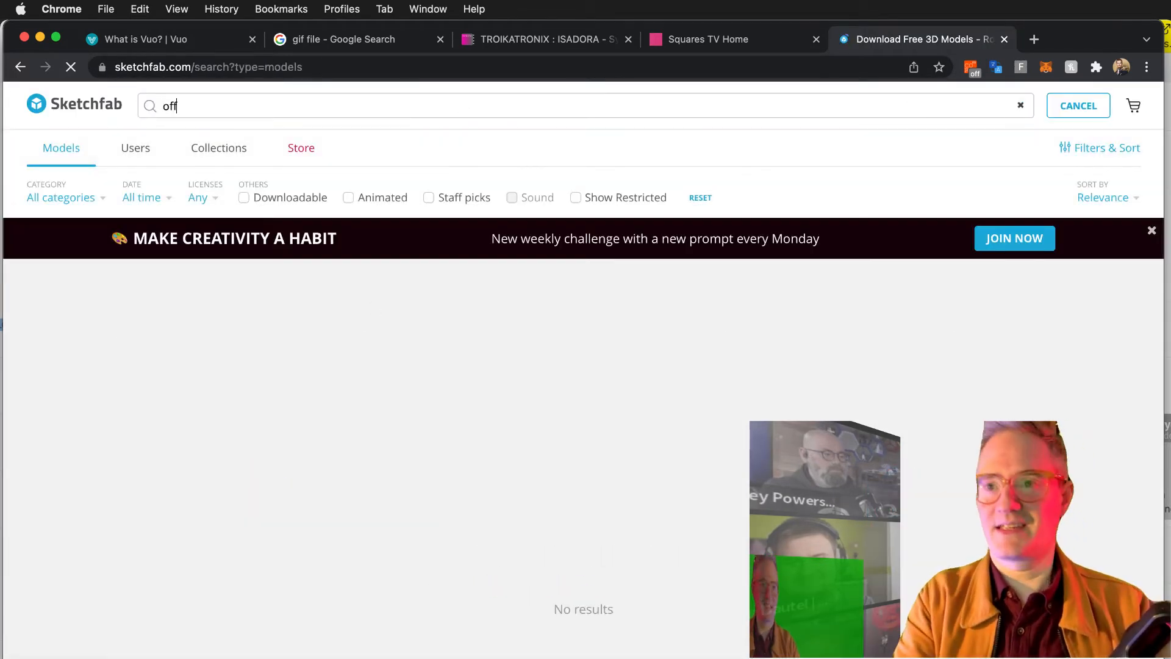
pyautogui.write('ice')
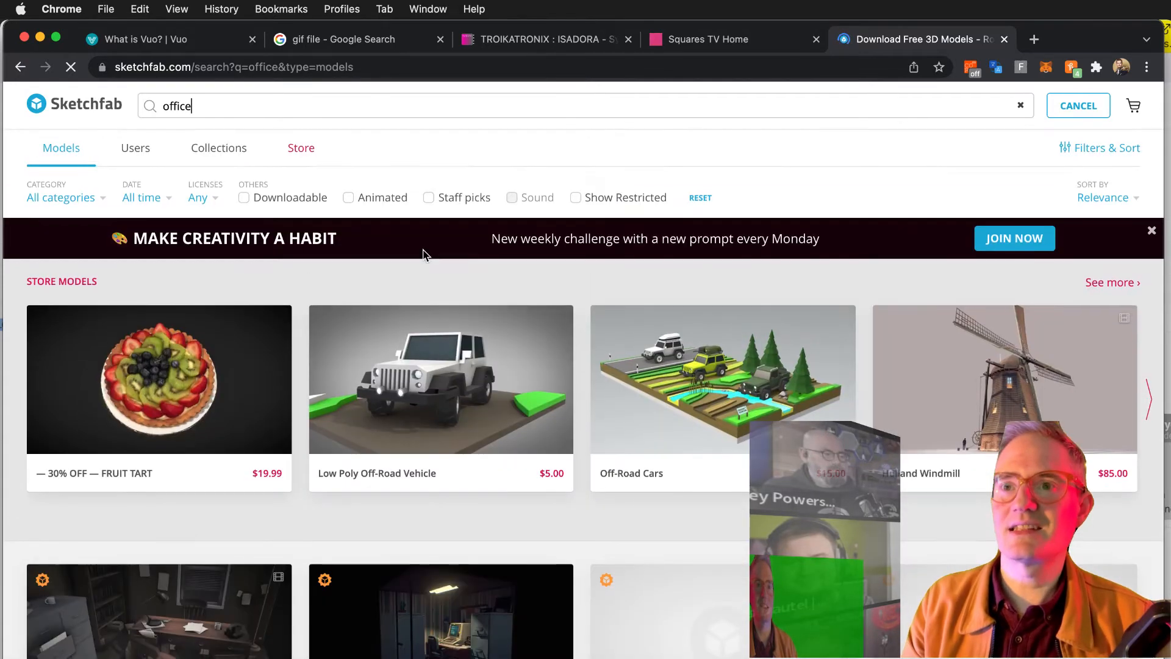
# Browse the office models, examine the Voxel Office model's details for a download option, and return to the results.
pyautogui.click(200, 198)
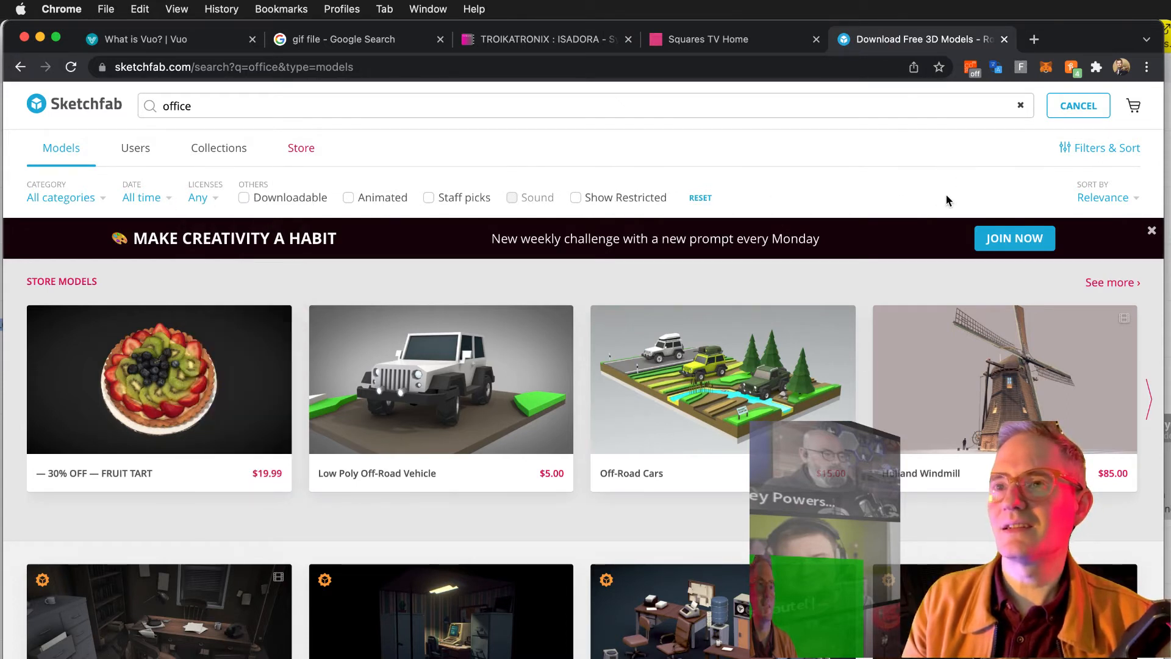
pyautogui.scroll(-6, 522, 368)
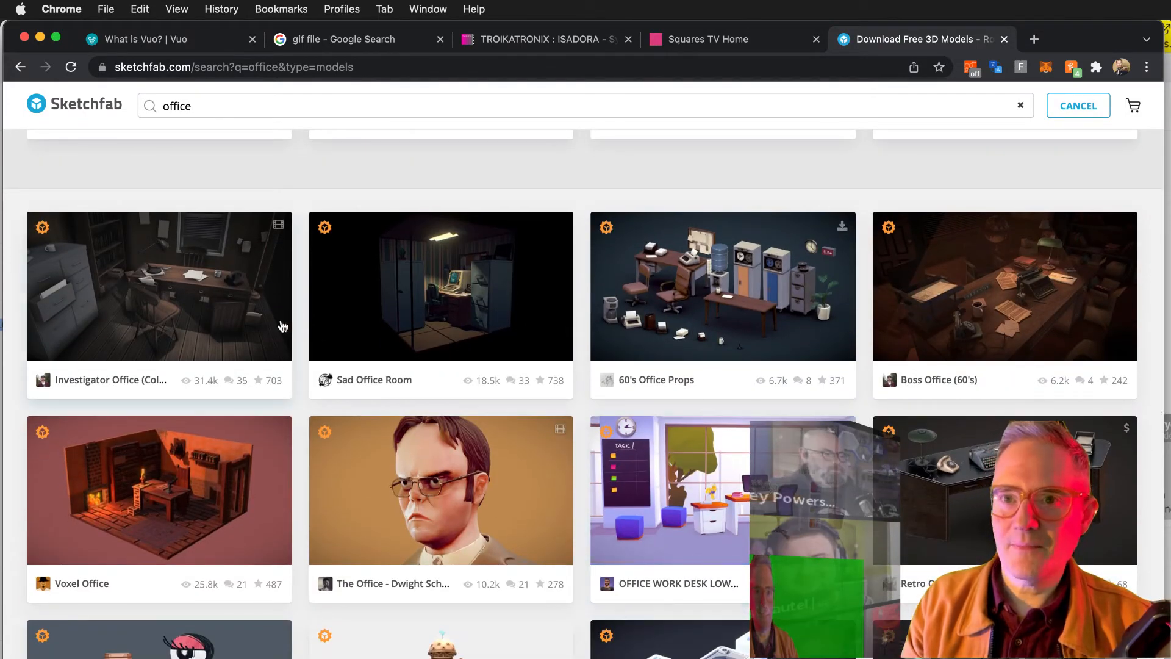
pyautogui.moveTo(749, 403)
pyautogui.scroll(-3, 926, 486)
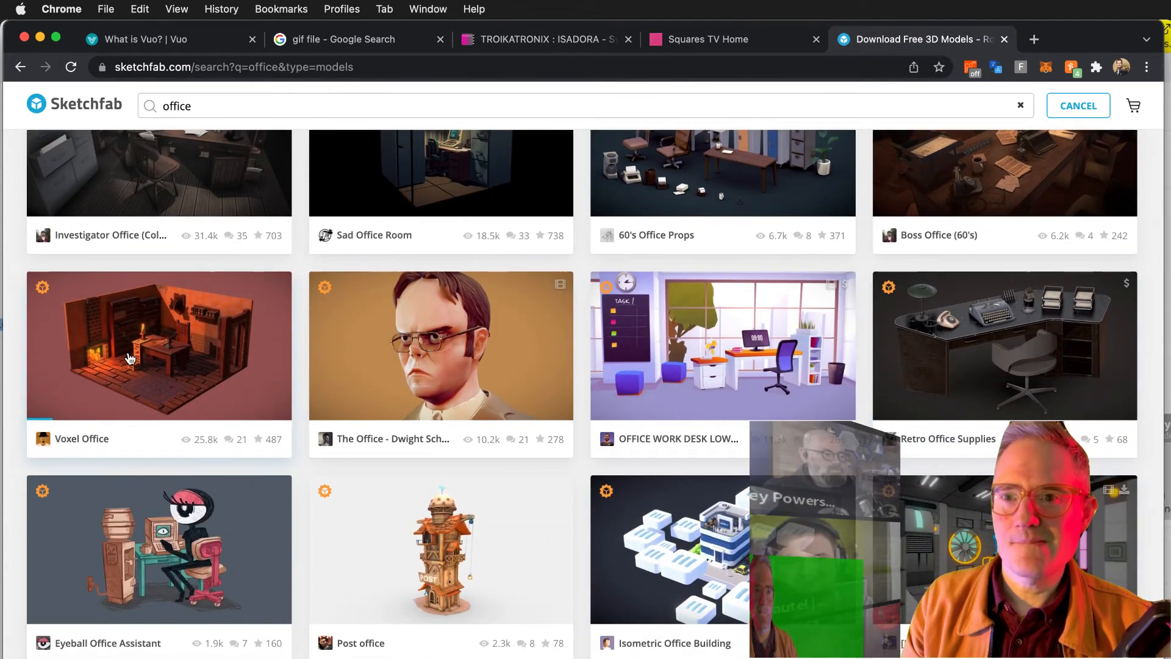
pyautogui.click(130, 358)
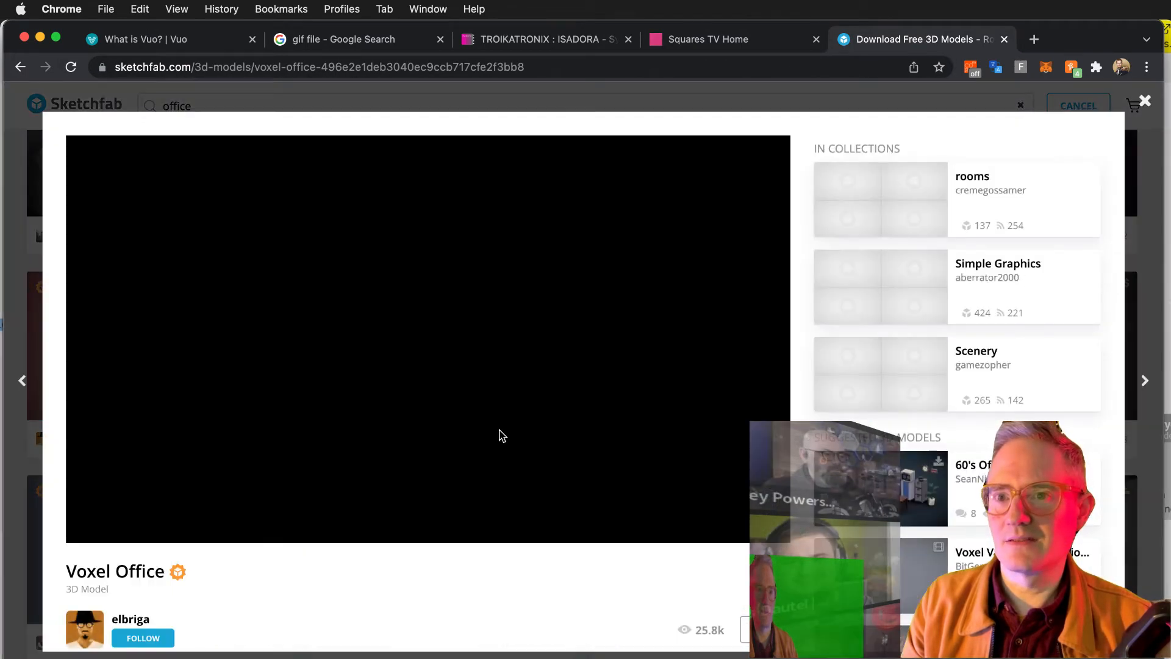
pyautogui.scroll(-6, 516, 443)
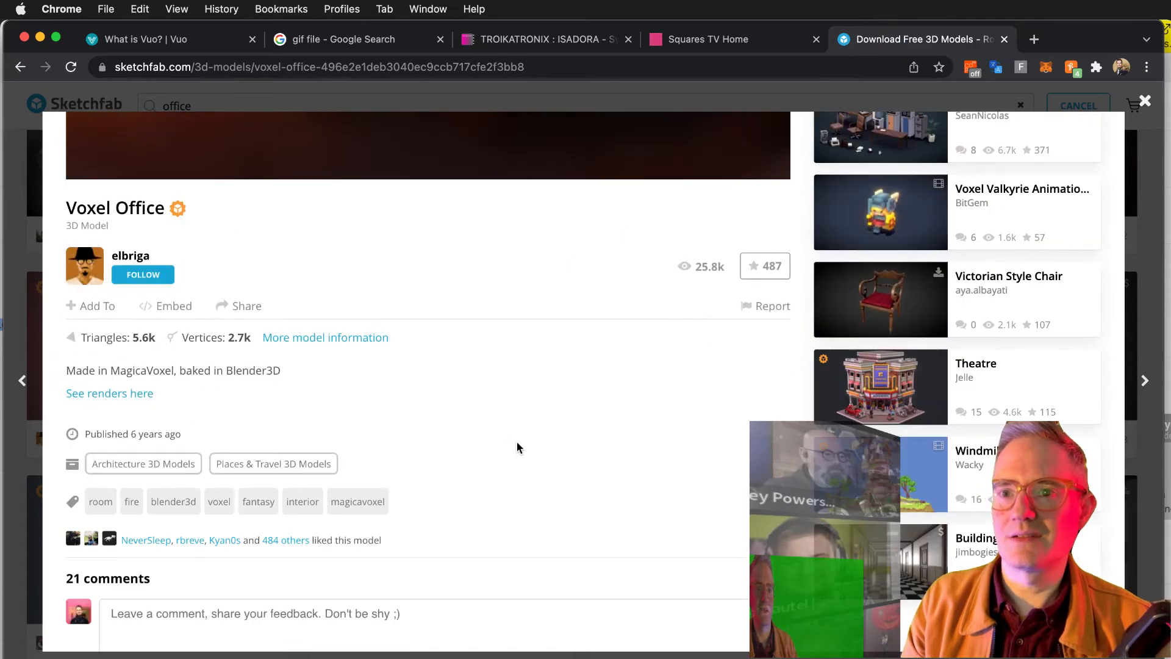
pyautogui.click(1146, 102)
pyautogui.scroll(8, 827, 141)
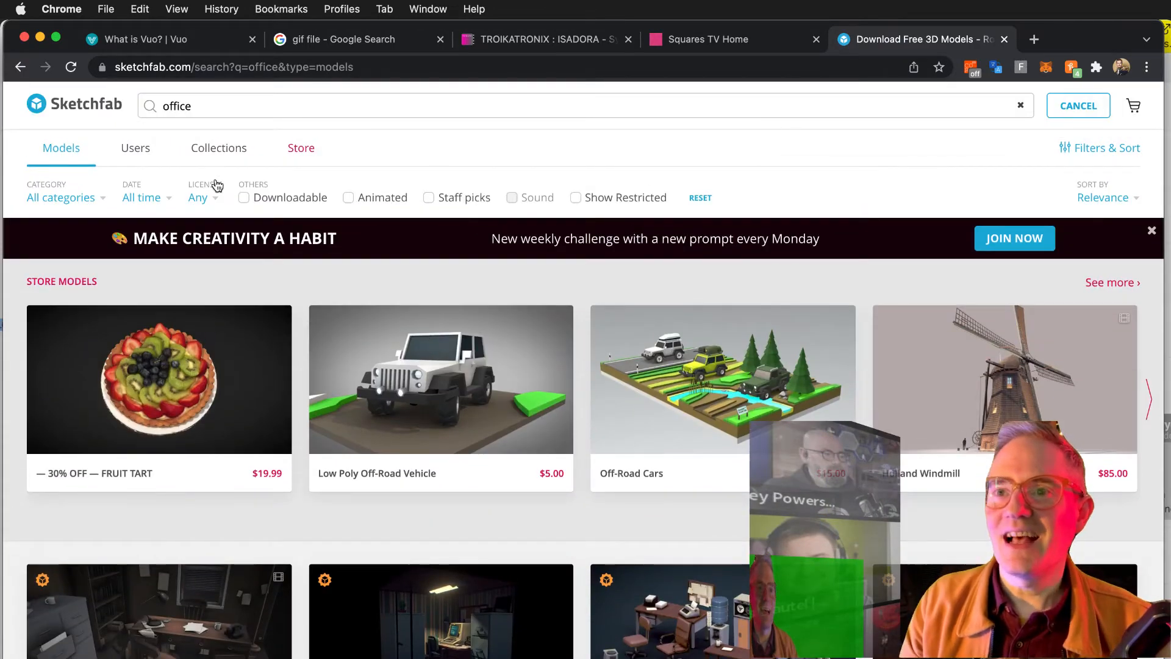
# Restrict the office results to downloadable models and review the license, date and category filter options.
pyautogui.click(247, 201)
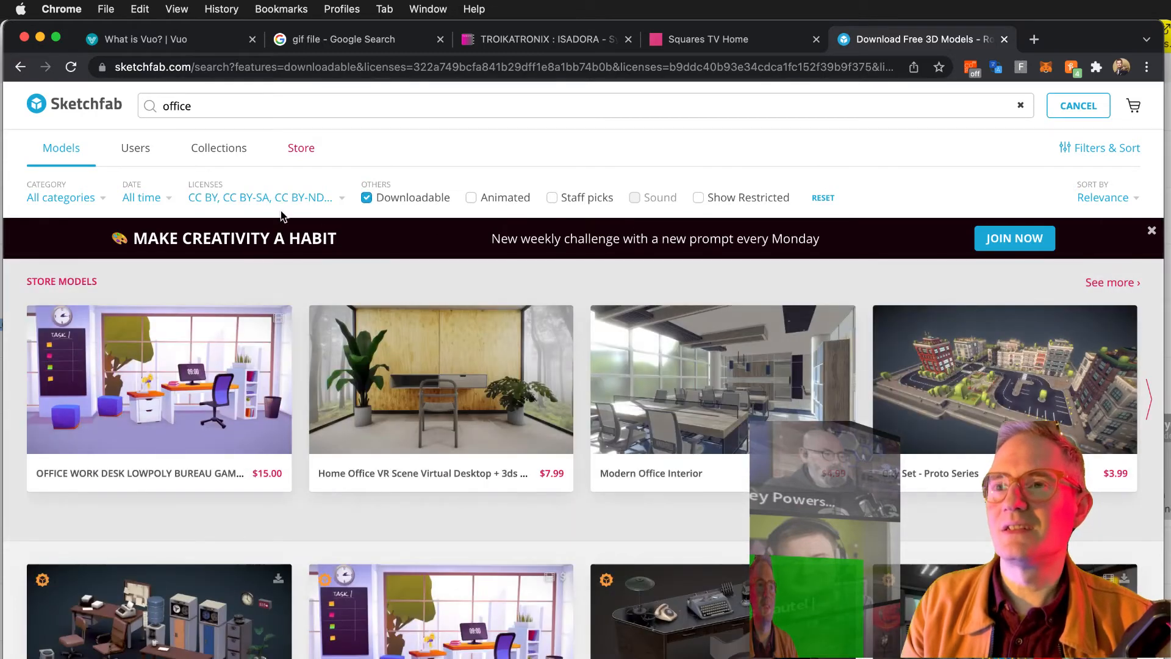
pyautogui.click(288, 201)
pyautogui.click(425, 183)
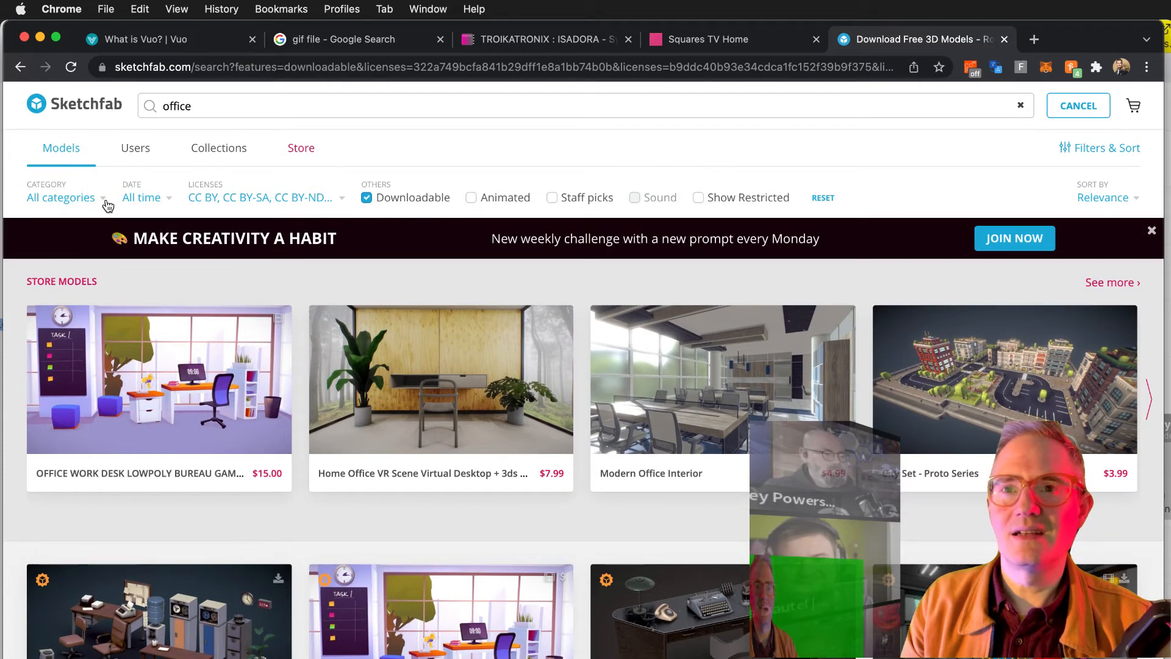
pyautogui.click(149, 205)
pyautogui.click(83, 203)
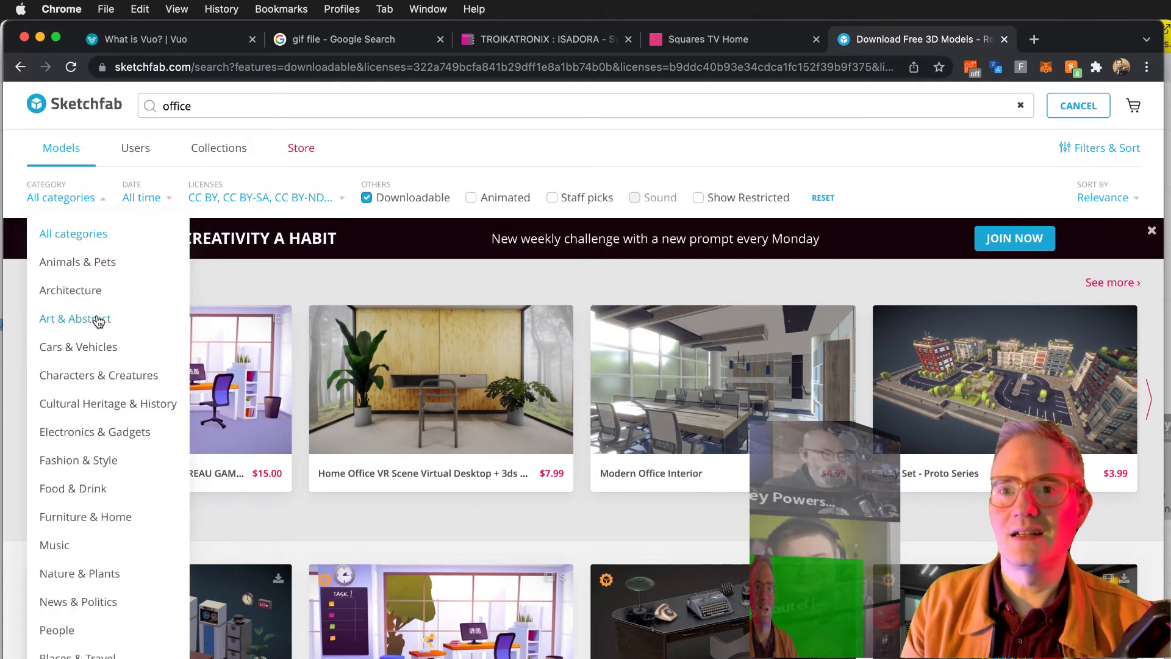
pyautogui.scroll(-3, 98, 321)
# Refine the Sketchfab search to "office free".
pyautogui.click(255, 105)
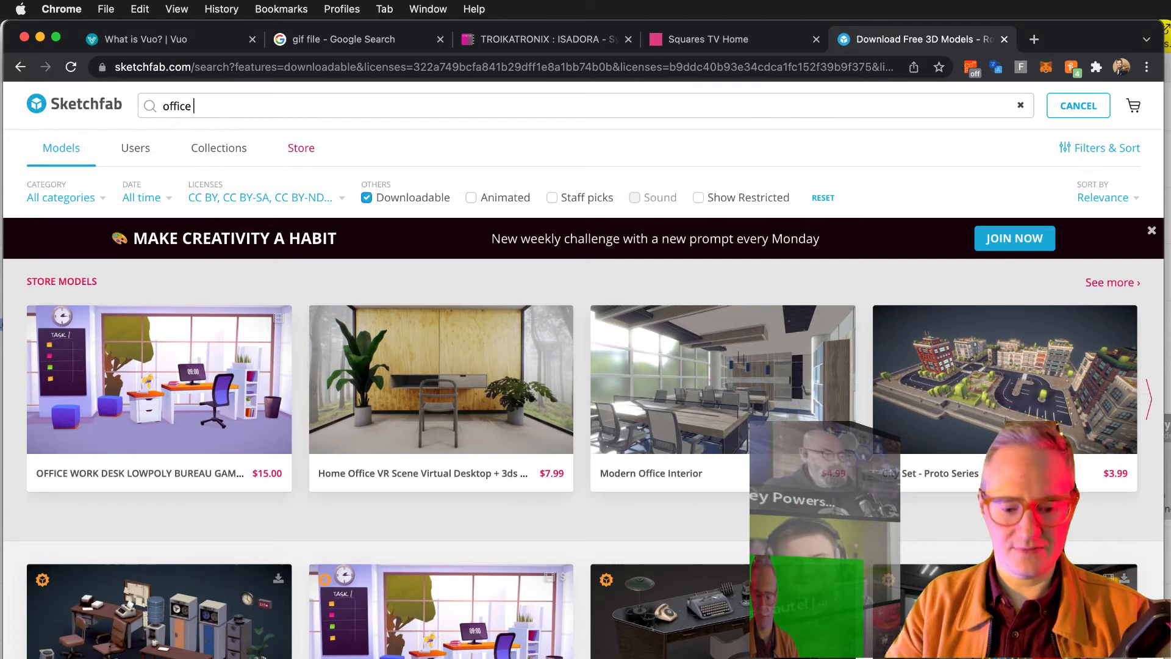
pyautogui.write('free')
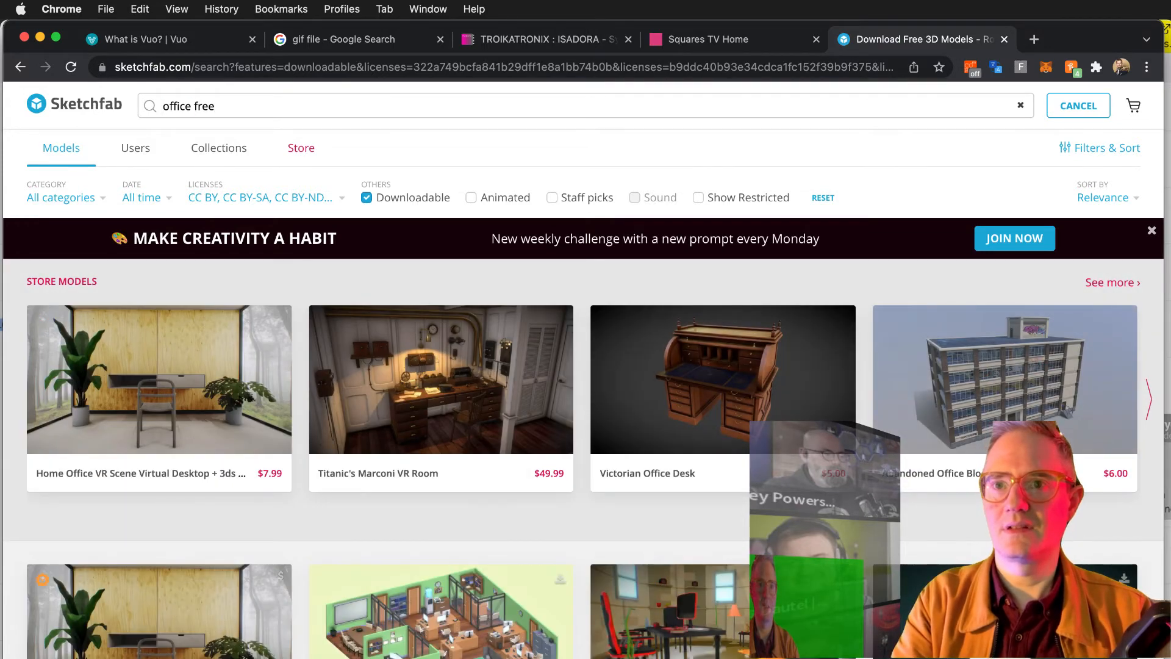
# Change the Sketchfab search to "studio free" and browse the resulting models for a suitable scene.
pyautogui.doubleClick(178, 106)
pyautogui.write('tu')
pyautogui.press('BackSpace')
pyautogui.press('BackSpace')
pyautogui.write('studio')
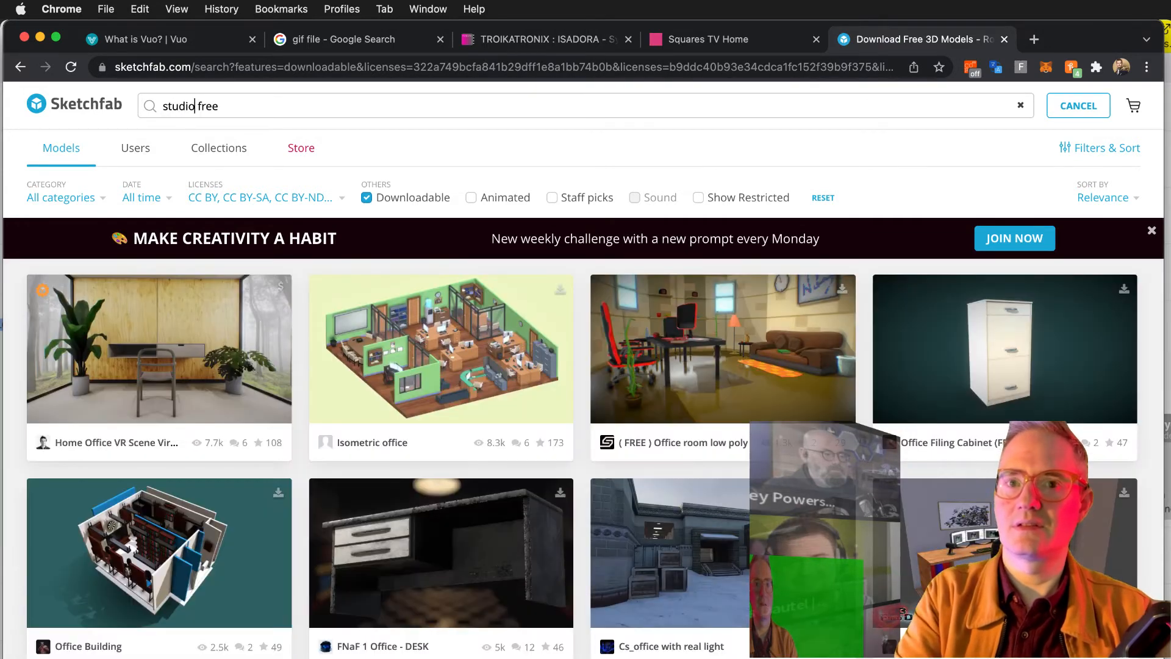
pyautogui.scroll(-5, 701, 427)
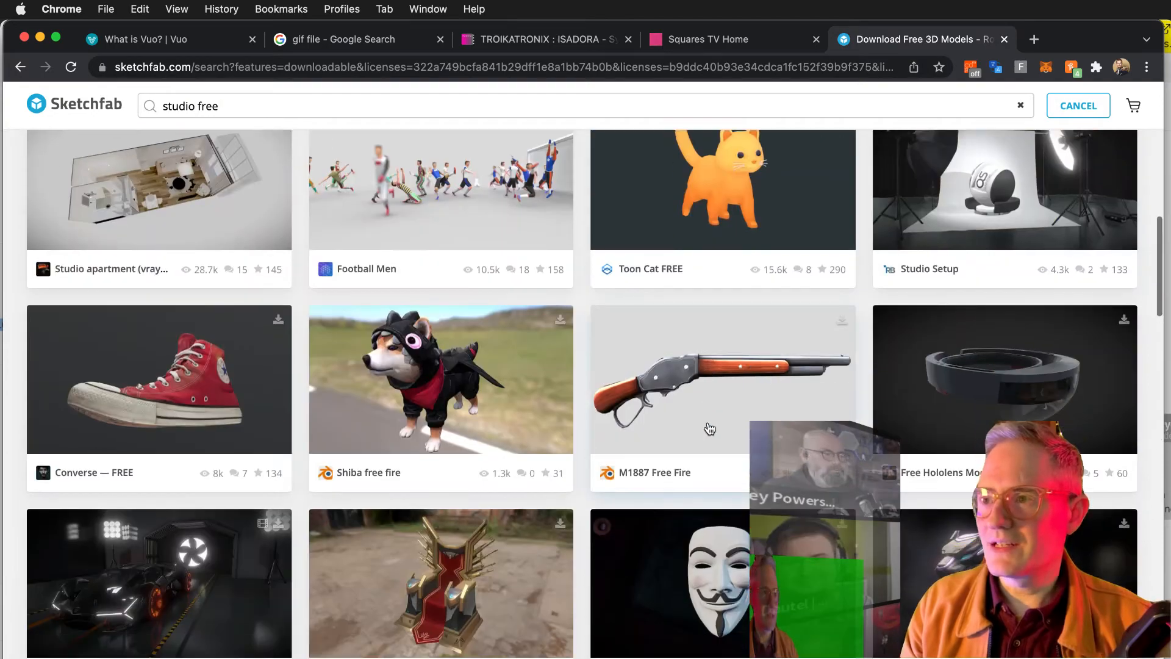
pyautogui.scroll(-15, 709, 429)
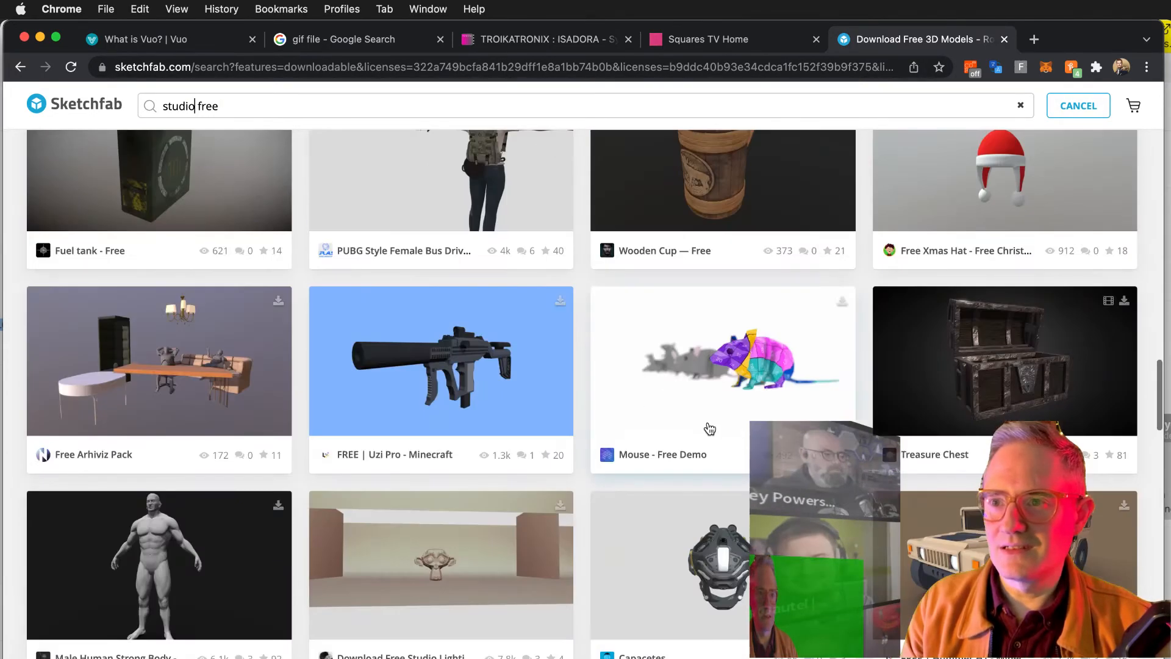
pyautogui.scroll(-10, 710, 429)
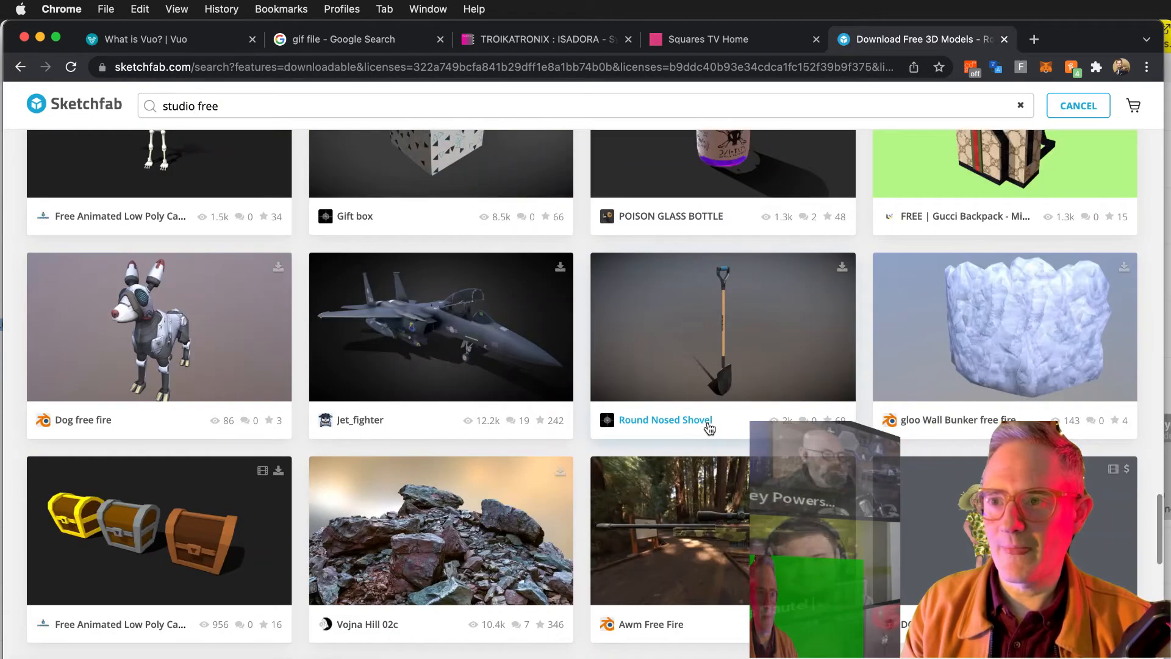
pyautogui.scroll(20, 709, 429)
# Search the downloadable models for "virtual studio" and look through the results.
pyautogui.press('super+a')
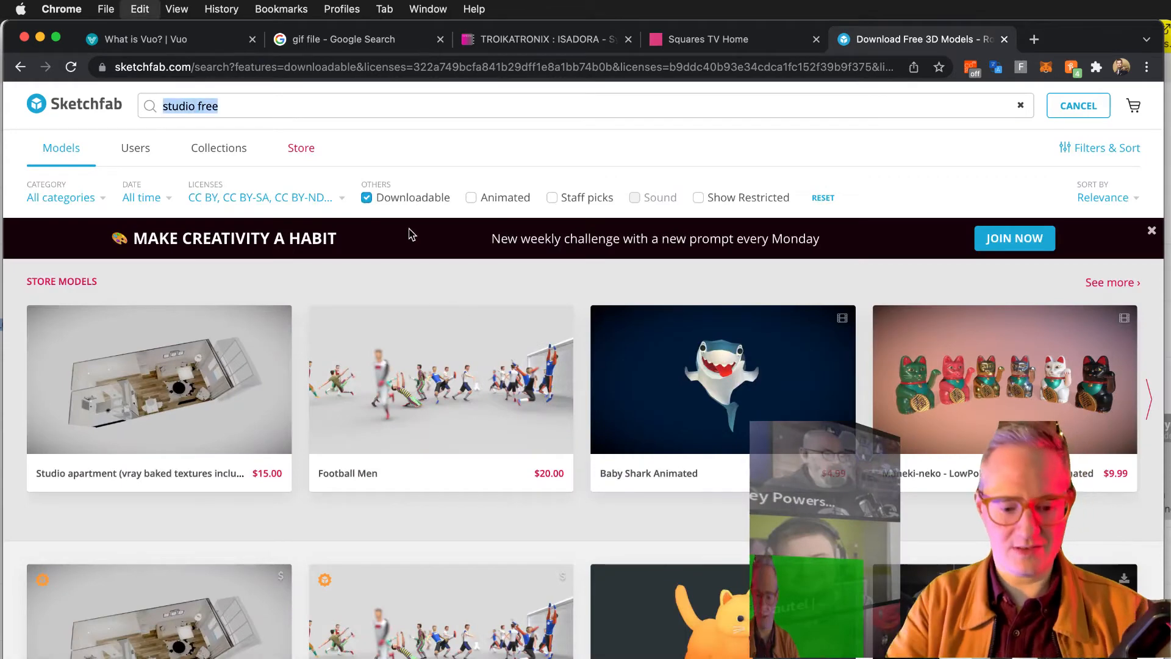
pyautogui.write('virtual')
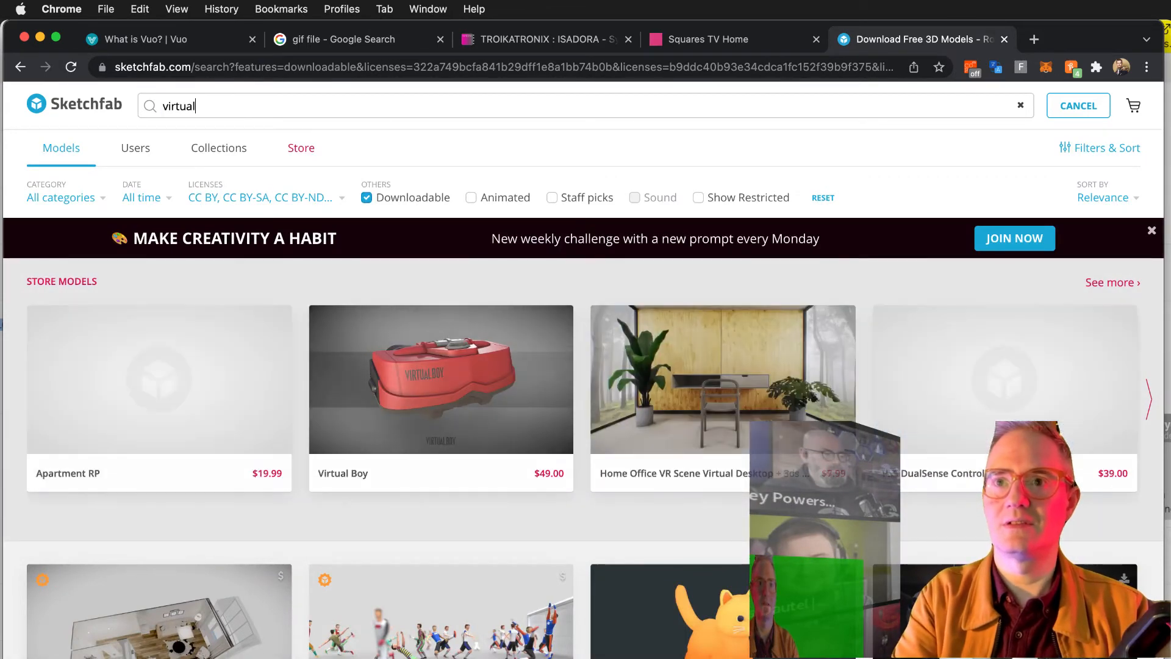
pyautogui.write(' studio')
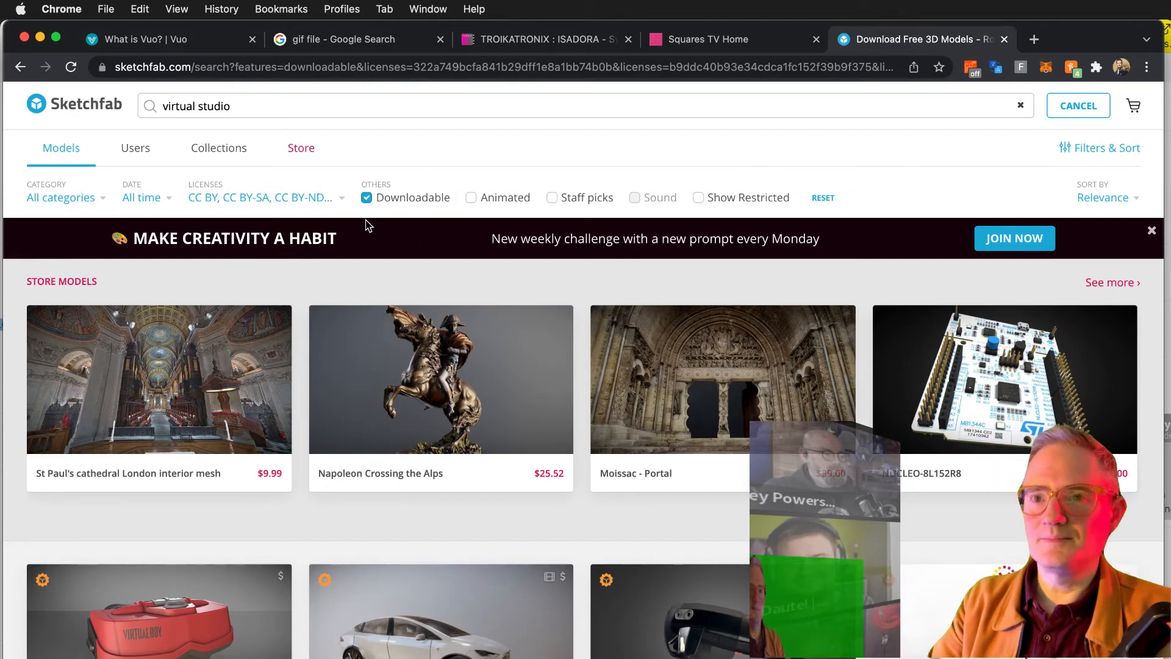
pyautogui.scroll(-10, 588, 421)
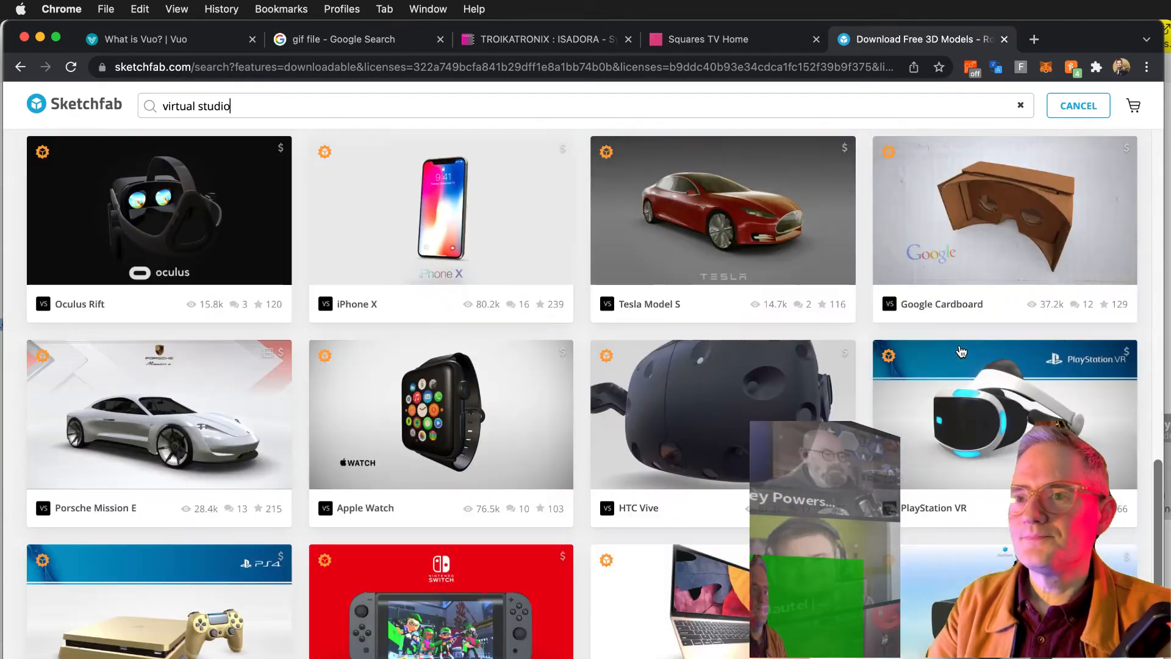
pyautogui.scroll(10, 962, 352)
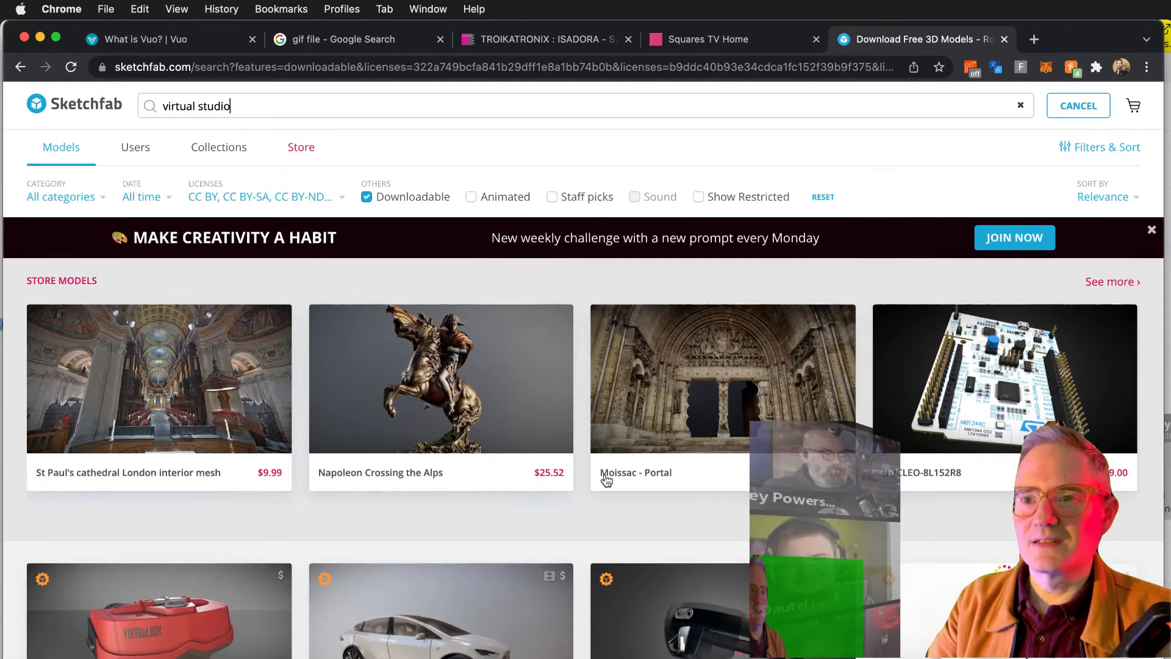
# Check the NUCLEO-8L152R8 model's details and price, close it, and continue browsing the virtual studio results.
pyautogui.scroll(-2, 640, 464)
pyautogui.click(1044, 323)
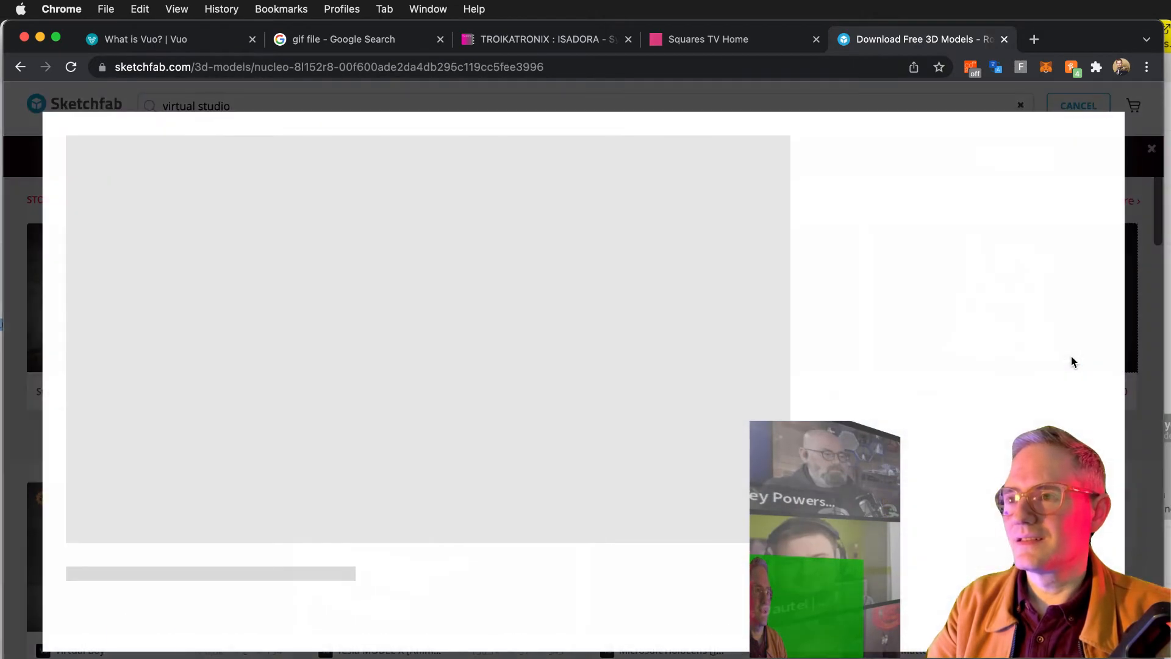
pyautogui.scroll(-2, 929, 375)
pyautogui.scroll(2, 921, 371)
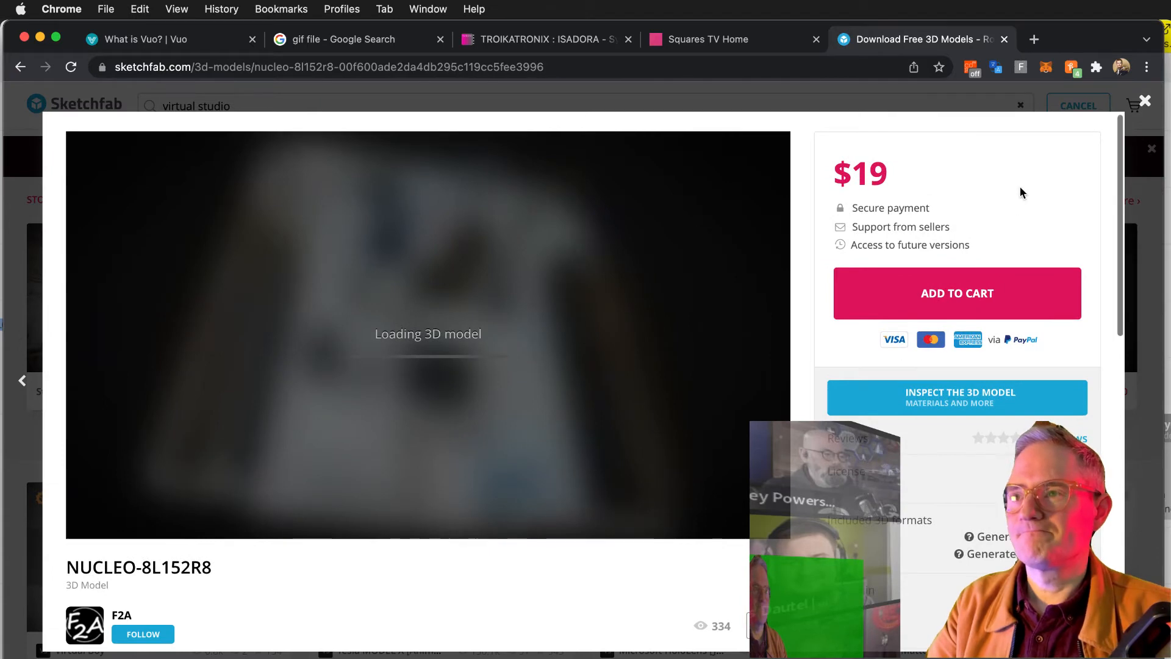
pyautogui.click(1145, 102)
pyautogui.scroll(-5, 521, 354)
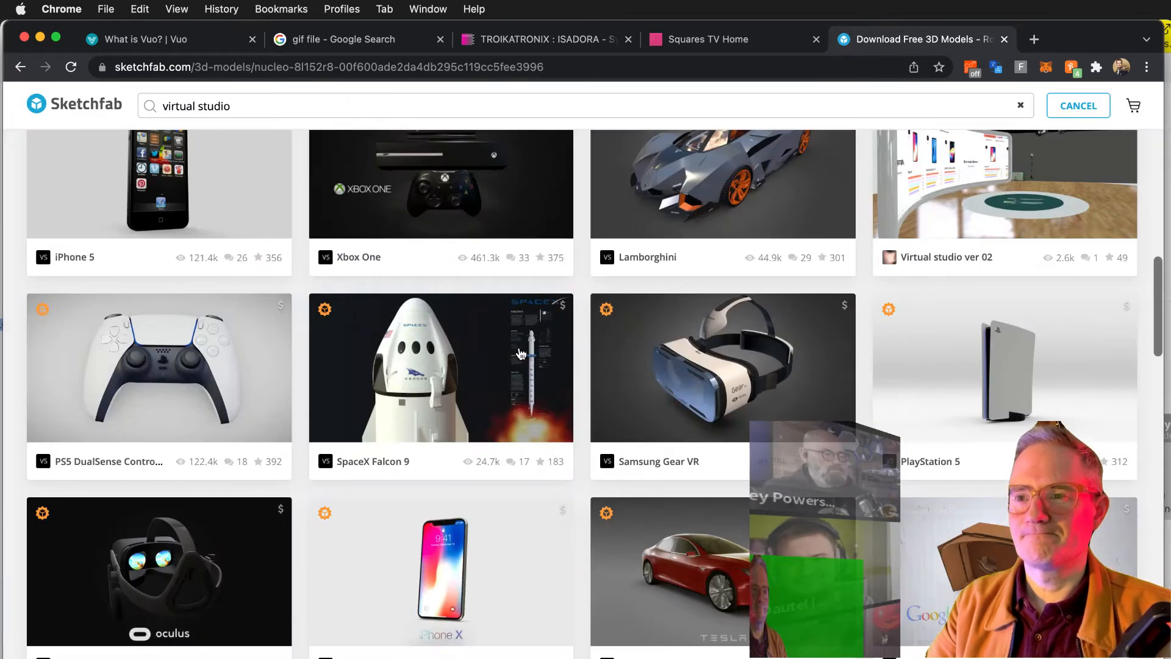
pyautogui.scroll(-5, 520, 354)
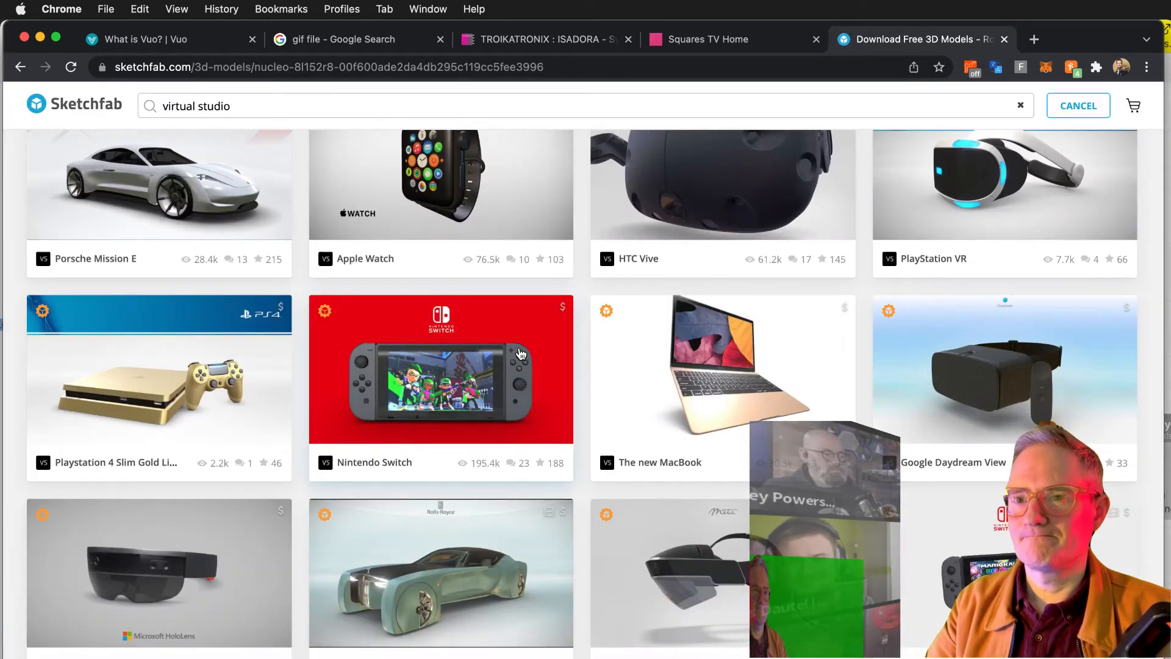
pyautogui.scroll(10, 521, 354)
# Clear the search text and browse all downloadable models for an interior scene.
pyautogui.moveTo(267, 107); pyautogui.dragTo(174, 105)
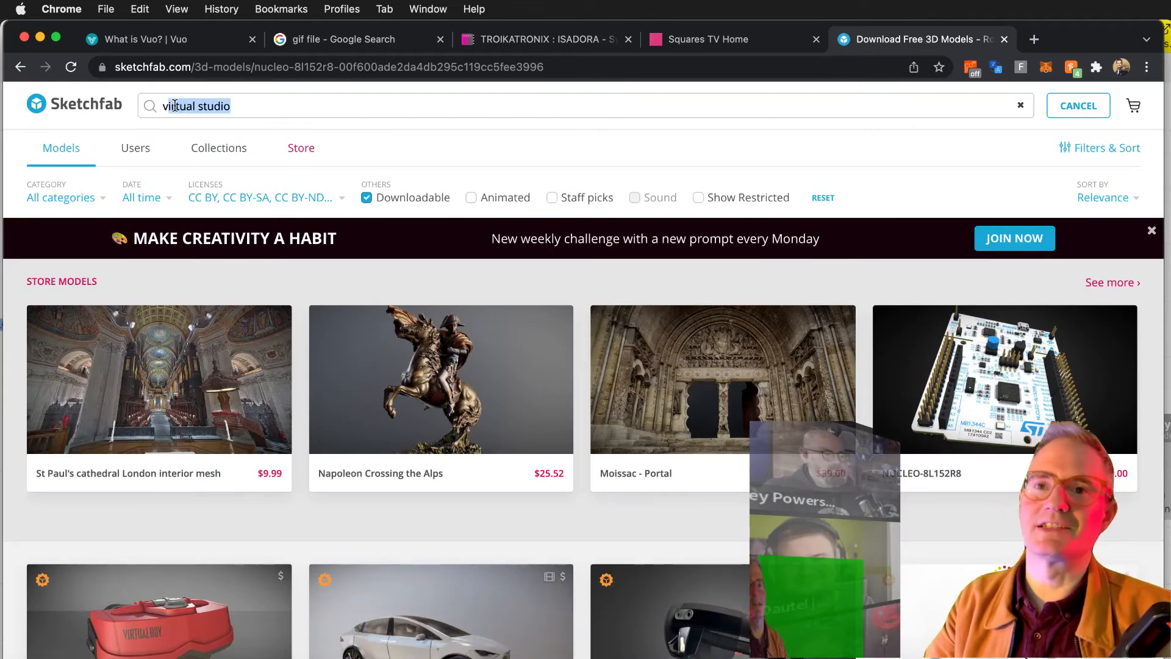
pyautogui.press('BackSpace')
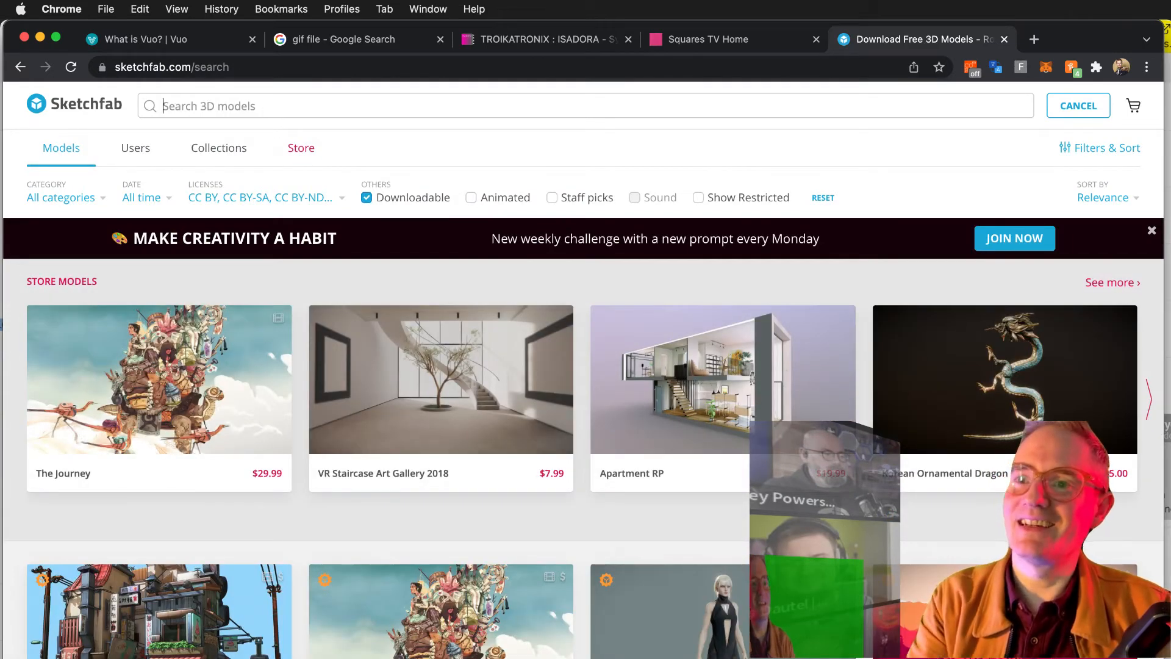
pyautogui.scroll(-7, 697, 599)
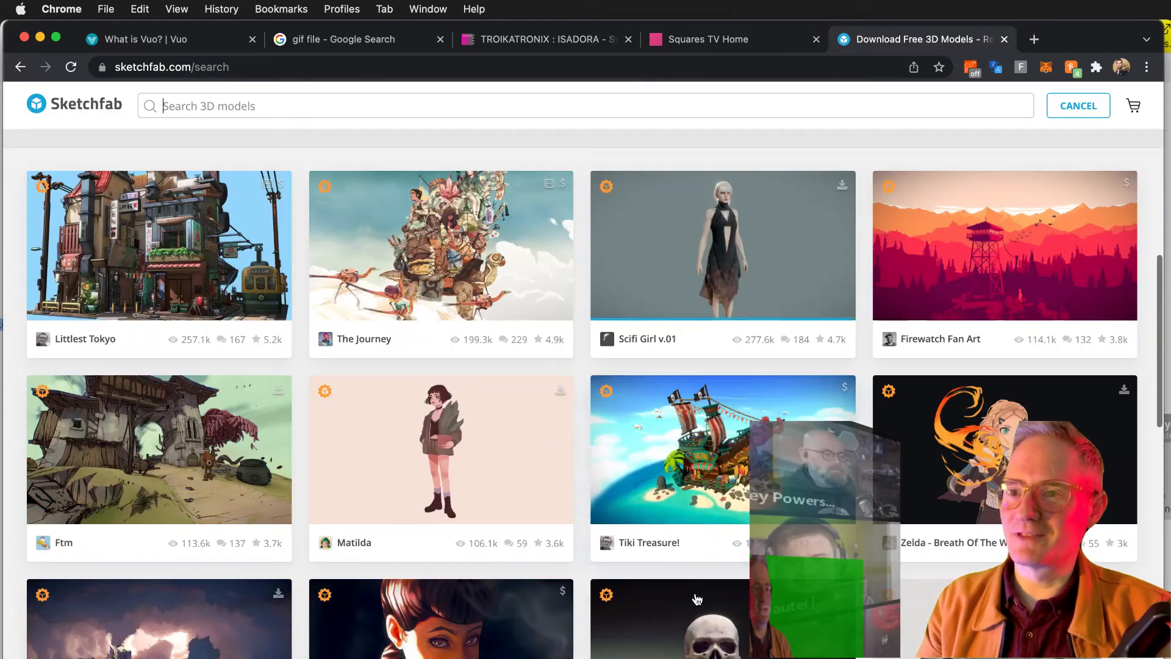
pyautogui.scroll(-3, 698, 599)
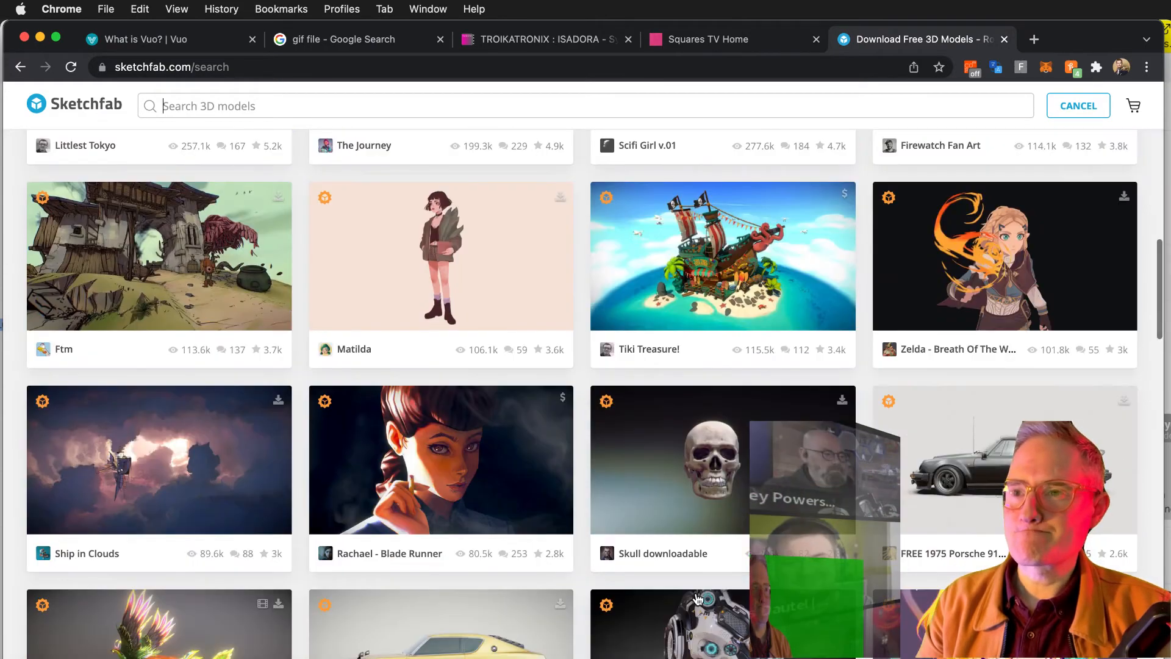
pyautogui.scroll(-3, 698, 599)
pyautogui.scroll(-3, 699, 600)
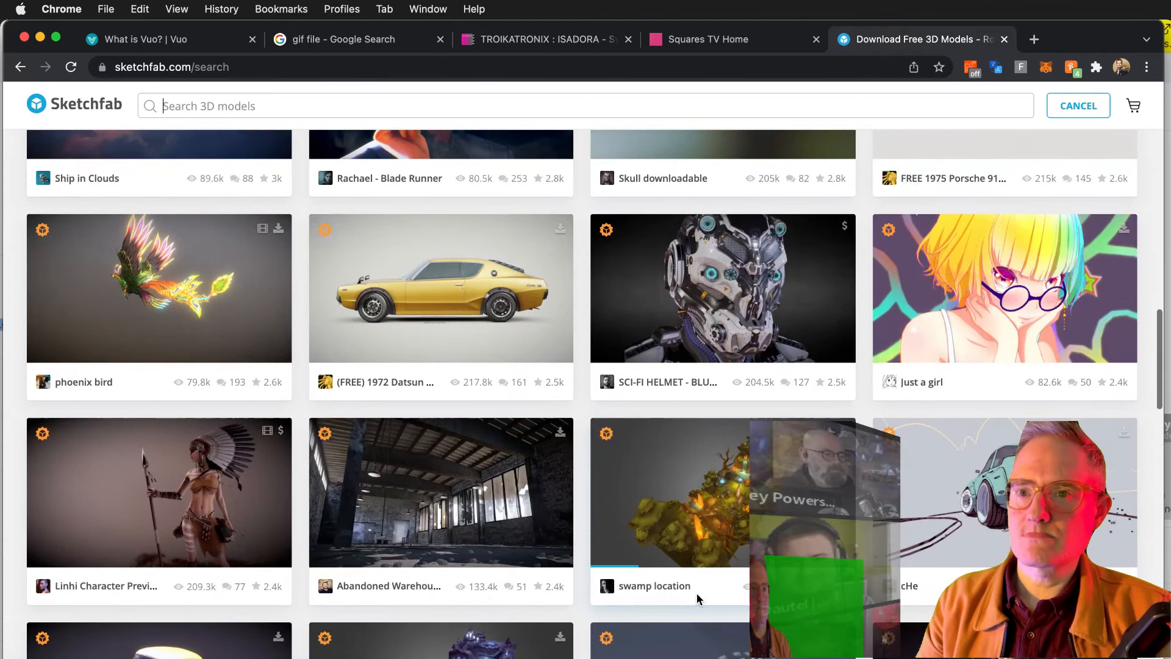
# Download the Abandoned Warehouse - Interior Scene model in Augmented Reality Format (USDZ) and reveal the file in Finder.
pyautogui.click(426, 508)
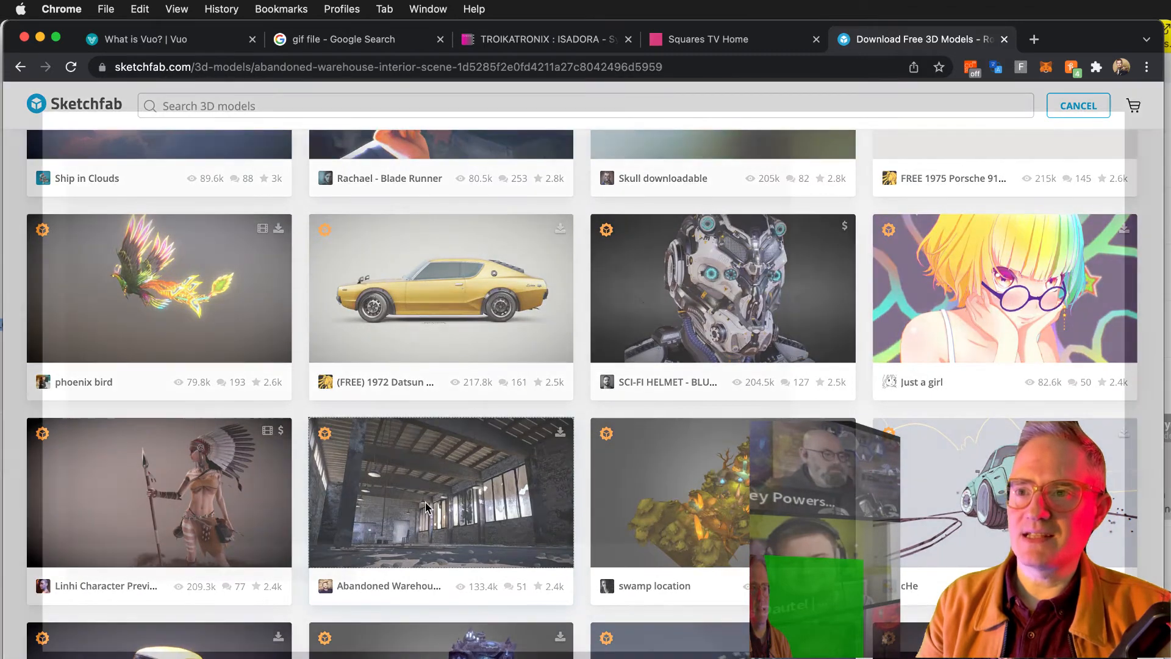
pyautogui.scroll(-3, 598, 577)
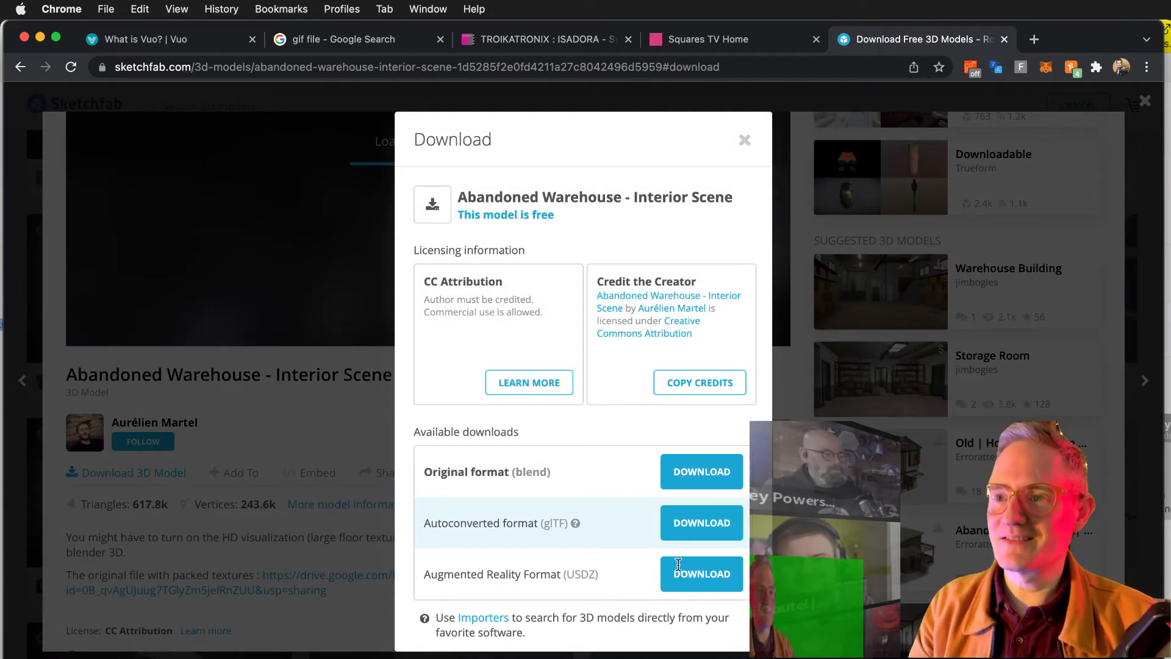
pyautogui.scroll(-1, 611, 574)
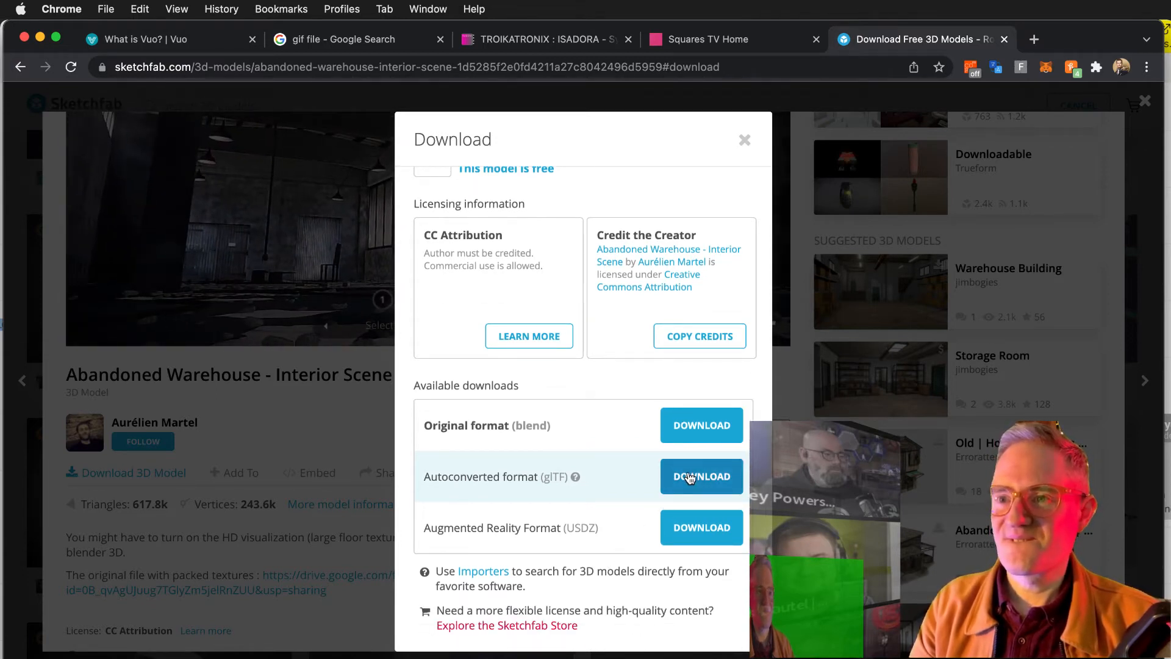
pyautogui.click(684, 537)
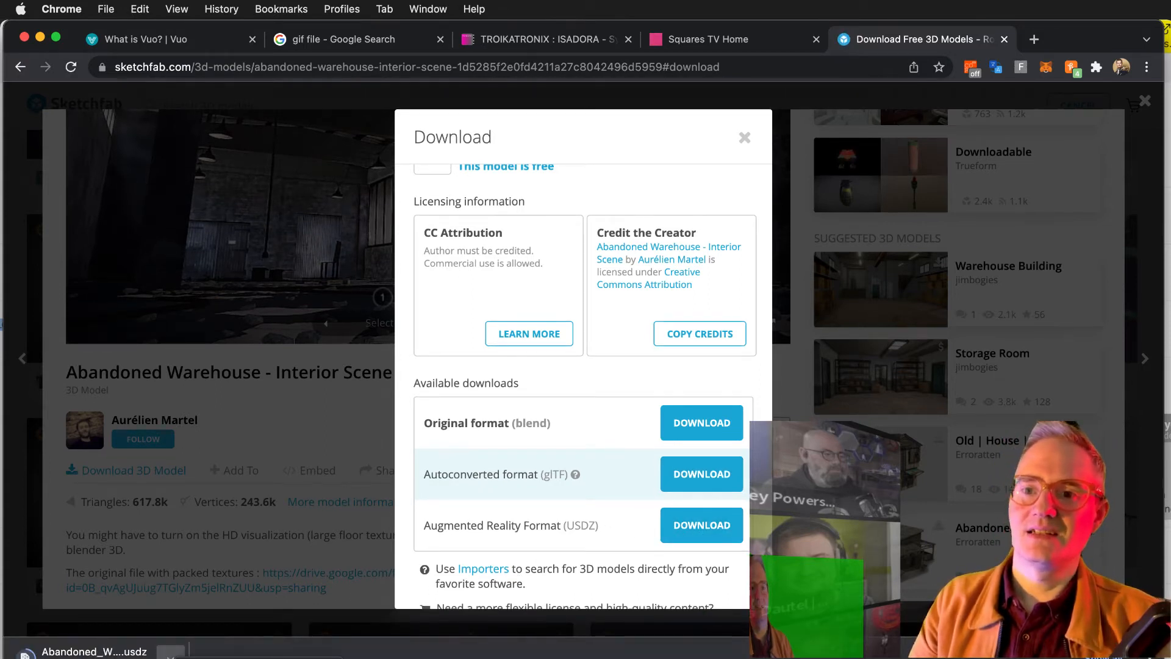
pyautogui.click(226, 658)
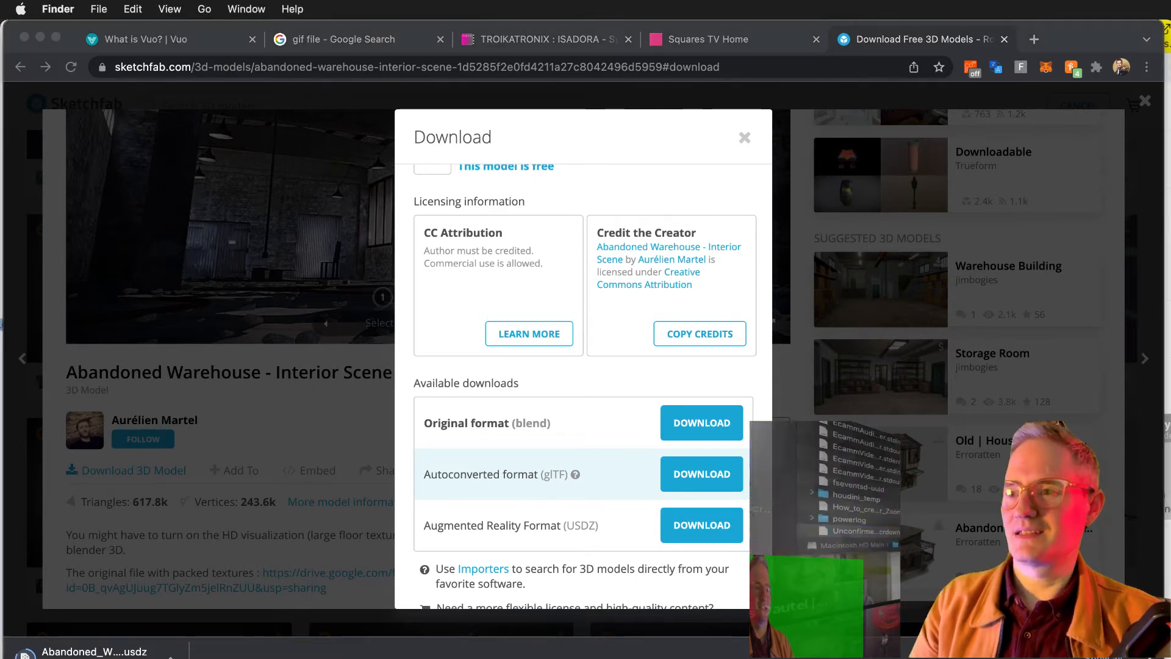
# Switch to Vuo and examine the lower composition area around the Flip Image Horizontally and Render Scene to Image nodes.
pyautogui.press('super+Tab')
pyautogui.press('super+Tab')
pyautogui.press('super+Tab')
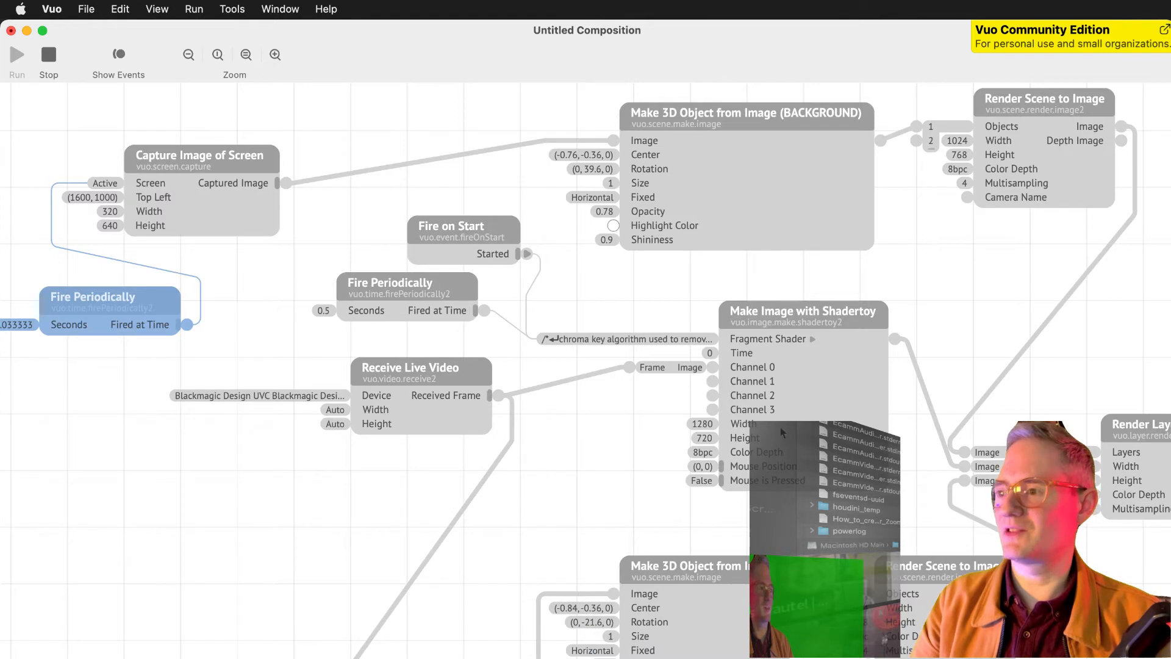
pyautogui.scroll(-9, 781, 432)
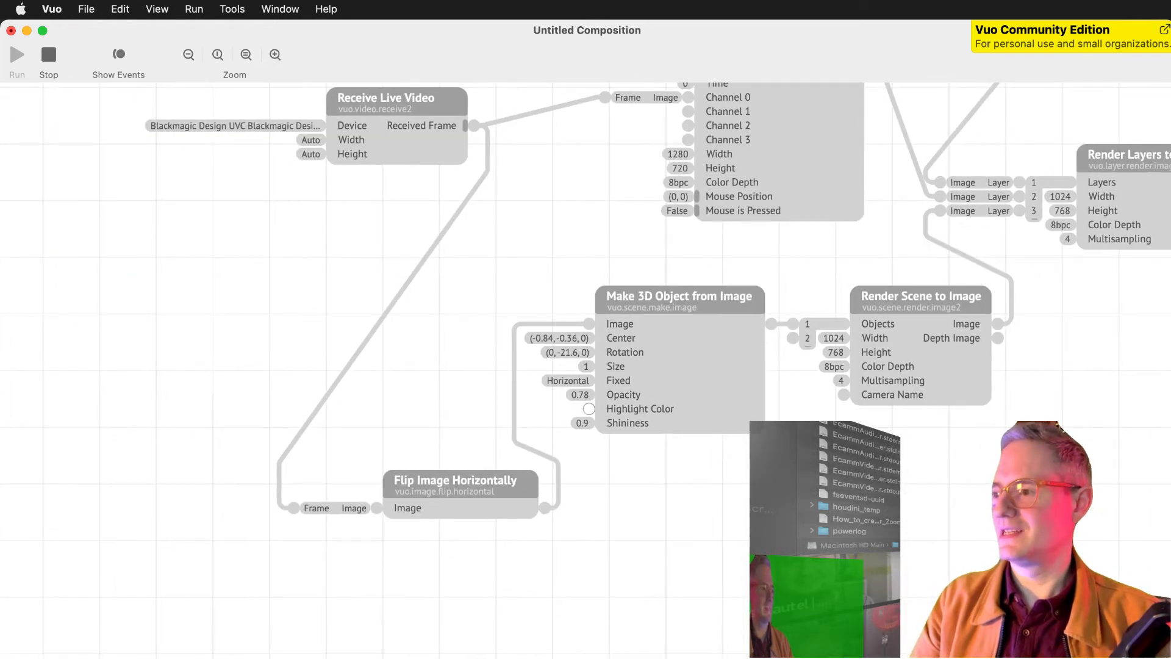
pyautogui.moveTo(793, 616); pyautogui.dragTo(740, 571)
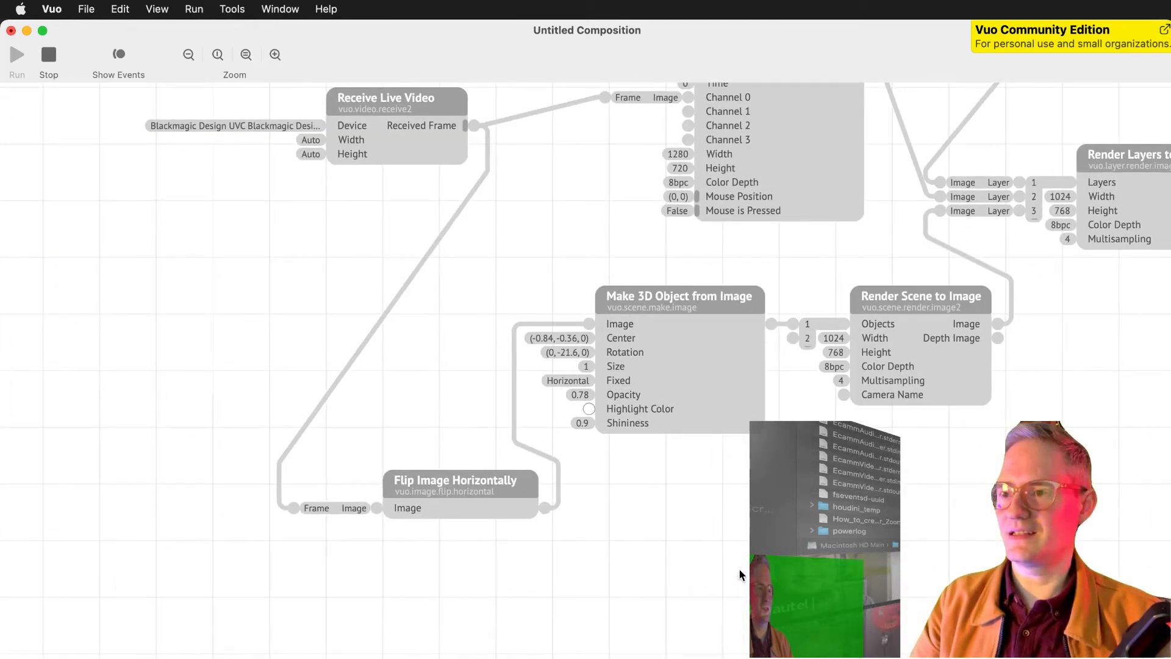
# Return to Chrome, download the warehouse model in the autoconverted glTF format, and reveal the zip download in Finder.
pyautogui.press('super+Tab')
pyautogui.press('super+Tab')
pyautogui.click(691, 472)
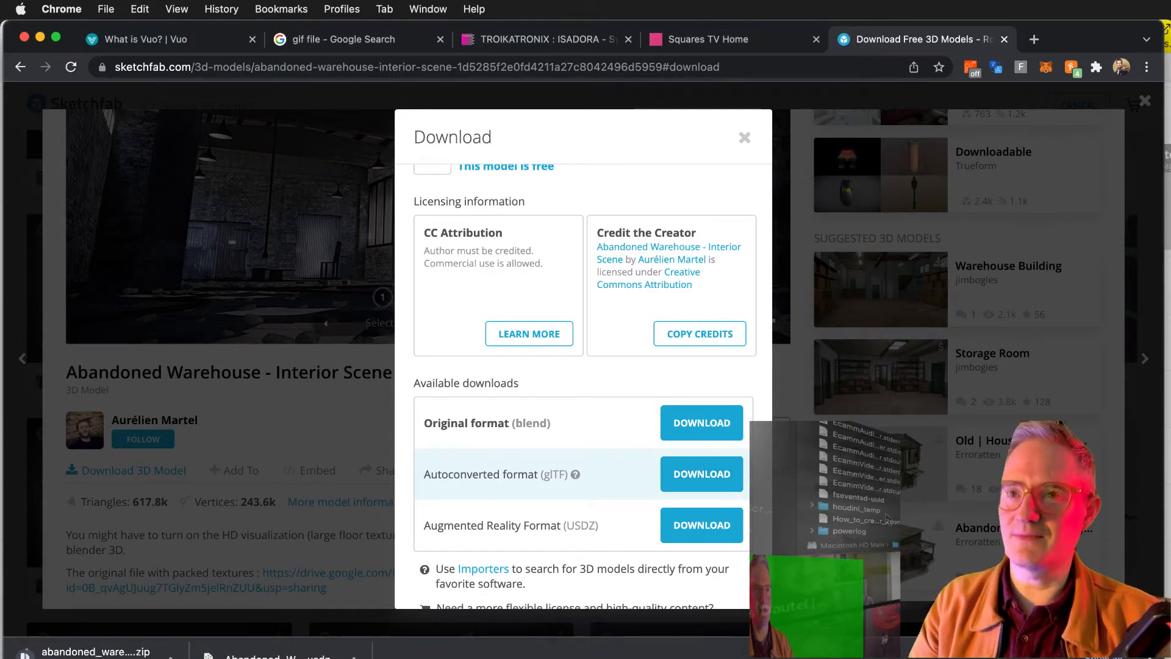
pyautogui.click(171, 657)
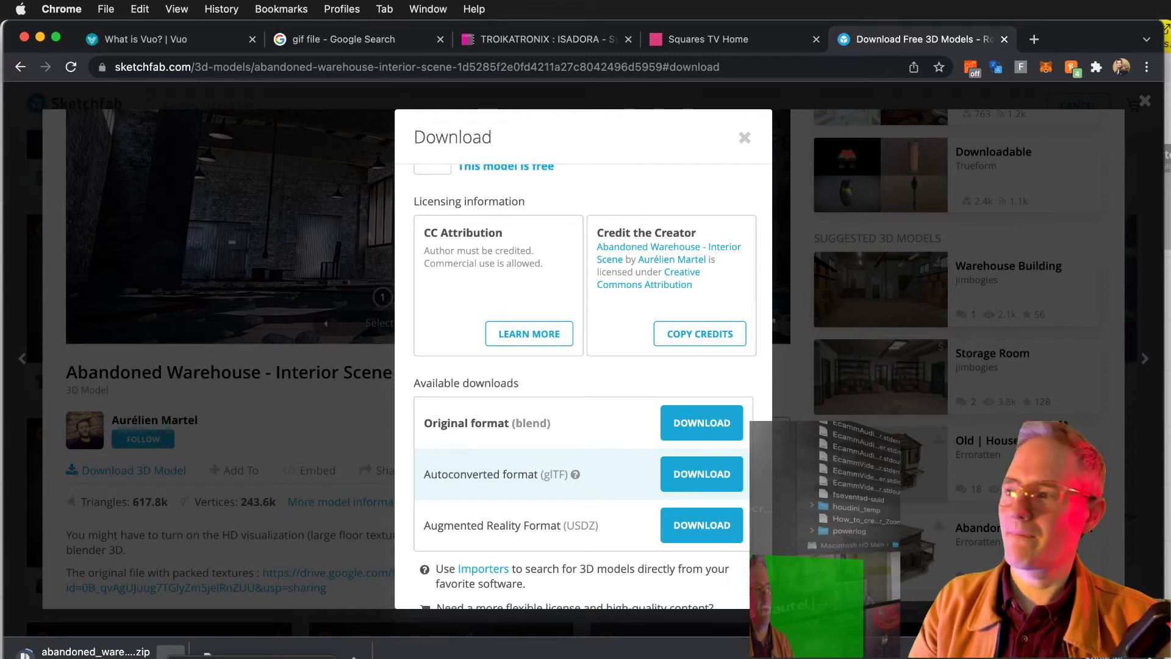
pyautogui.click(211, 658)
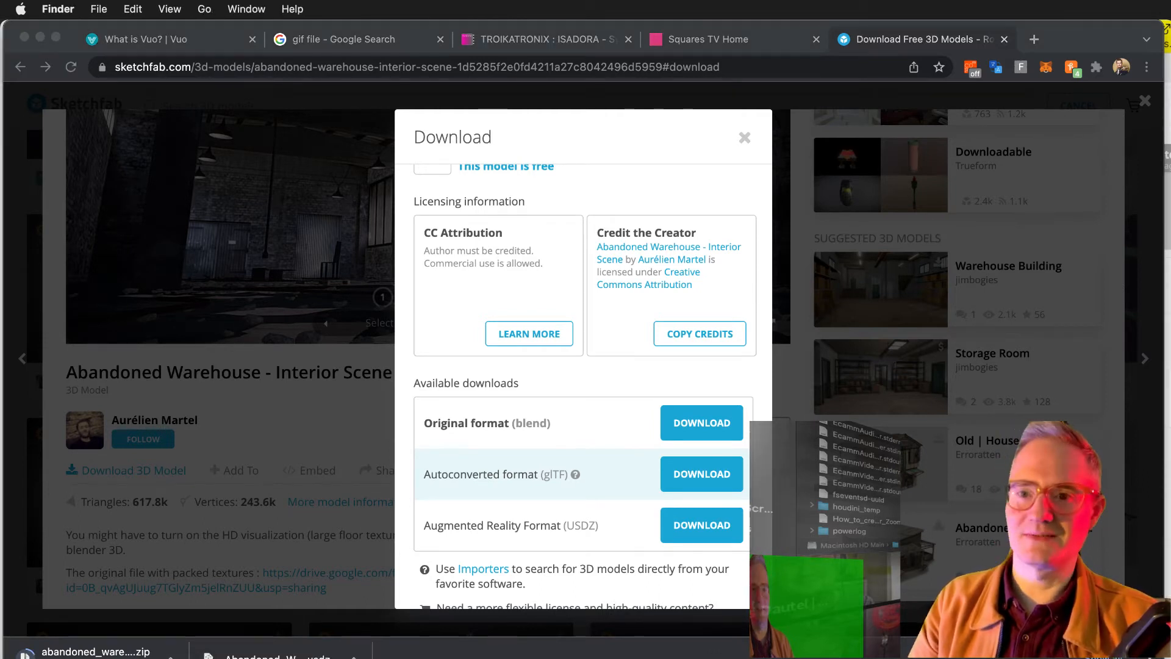
pyautogui.click(171, 657)
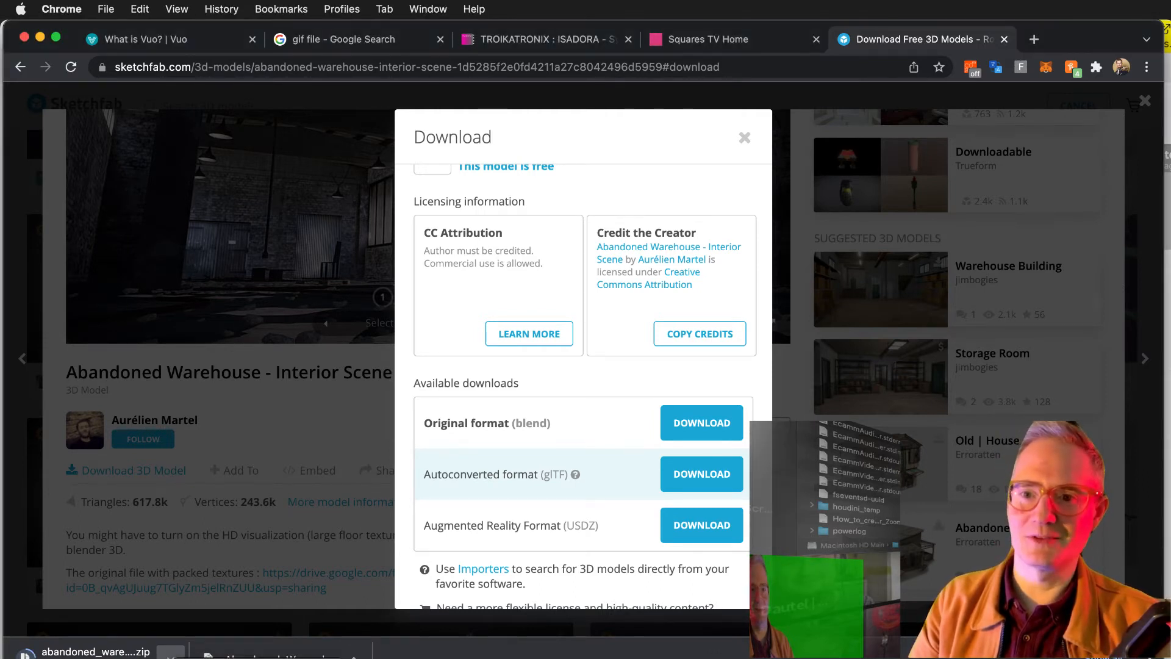
pyautogui.click(210, 658)
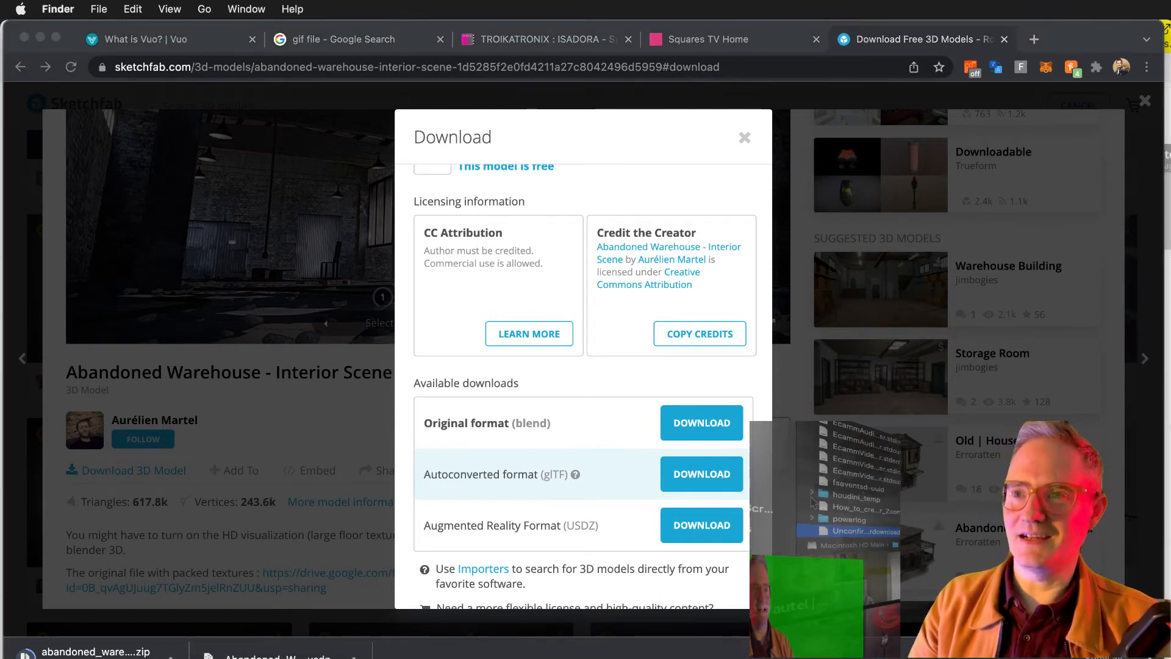
# Switch to Vuo and examine how the scene renders feed Render Layers to Image and Send Syphon Video.
pyautogui.click(607, 646)
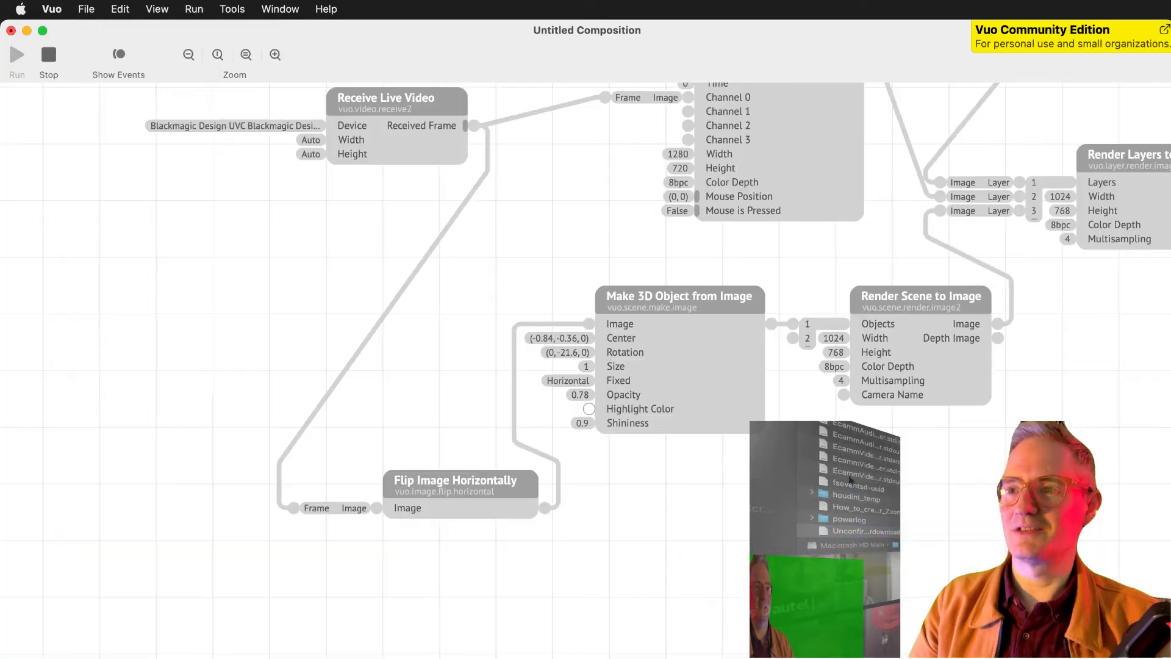
pyautogui.hscroll(-5, 586, 366)
pyautogui.scroll(1, 585, 366)
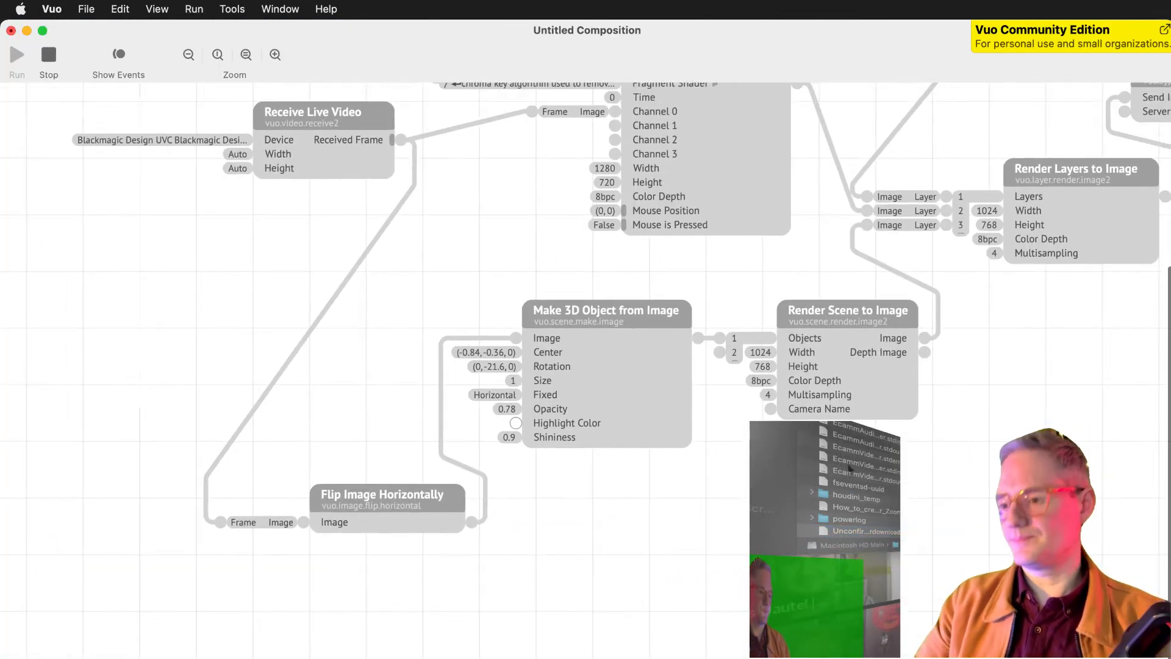
pyautogui.hscroll(2, 843, 374)
pyautogui.scroll(1, 843, 374)
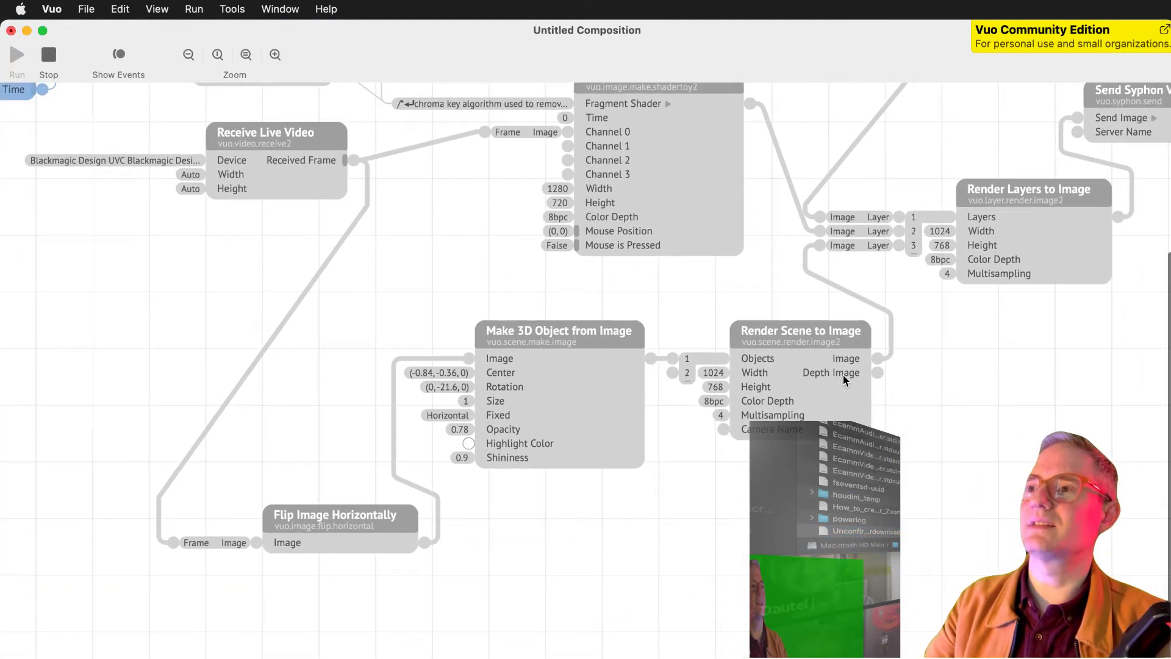
pyautogui.hscroll(3, 863, 389)
pyautogui.scroll(2, 863, 390)
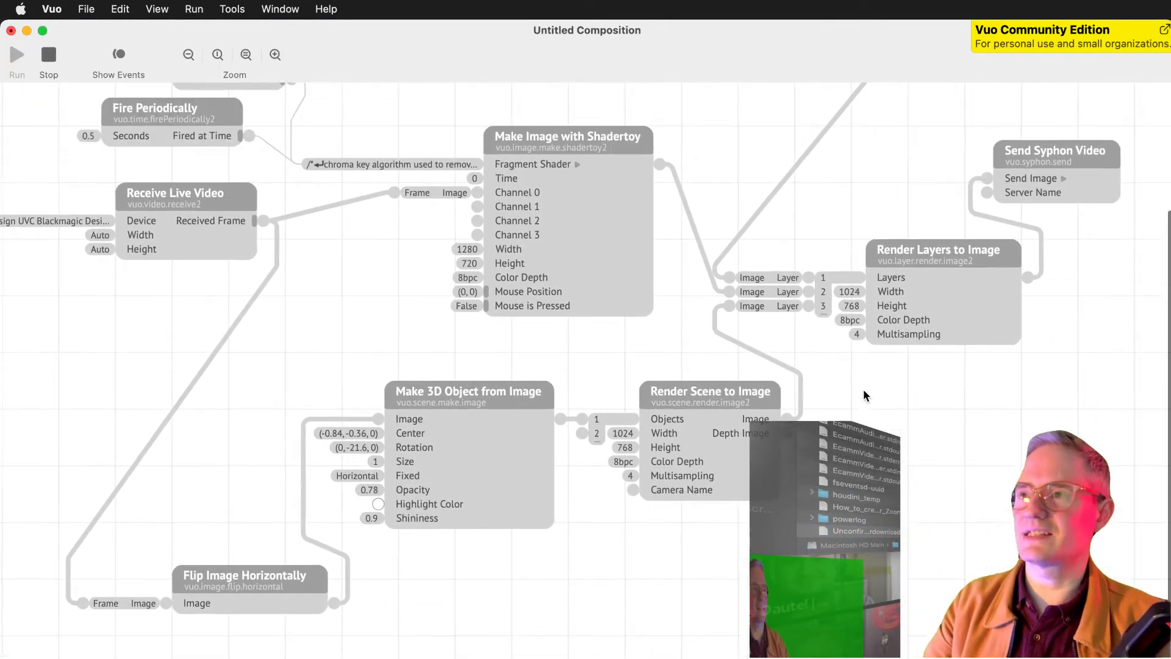
# Insert a Blur Image node between the background's Render Scene to Image output and the first layer of Render Layers to Image.
pyautogui.click(707, 395)
pyautogui.scroll(4, 618, 335)
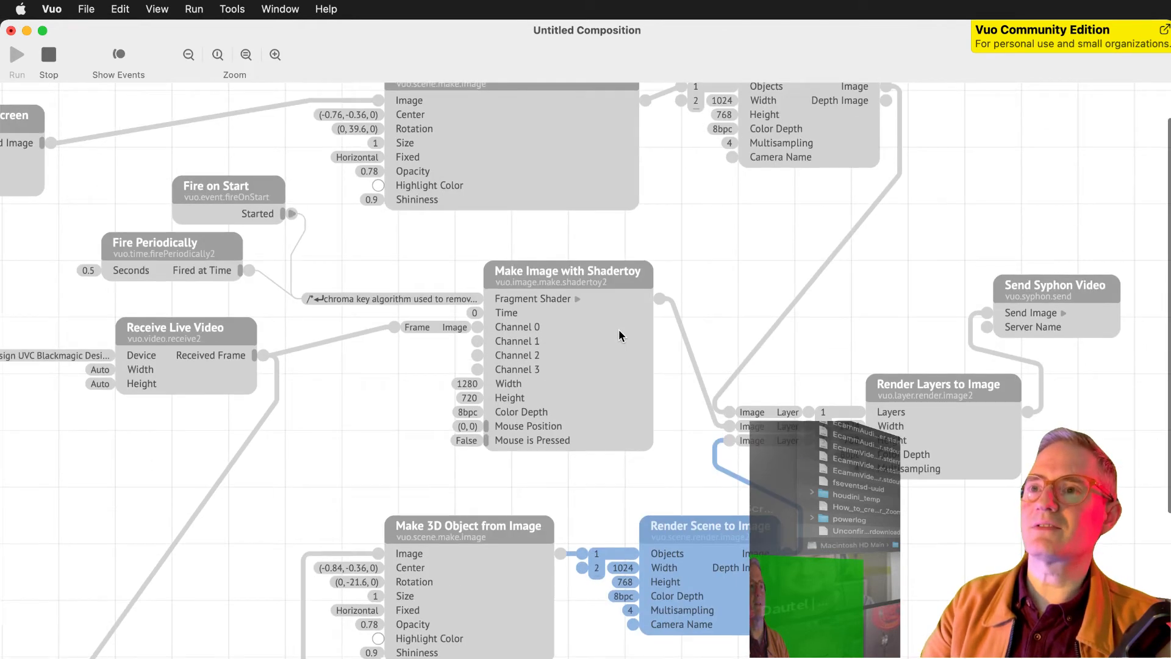
pyautogui.scroll(2, 619, 336)
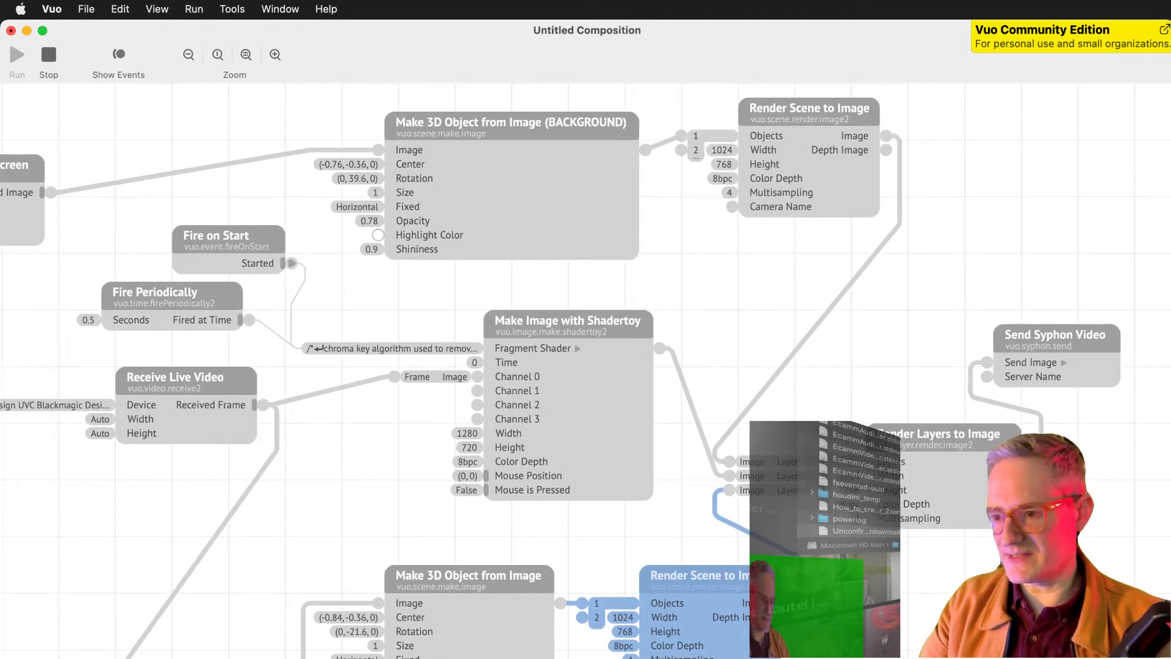
pyautogui.click(1029, 245)
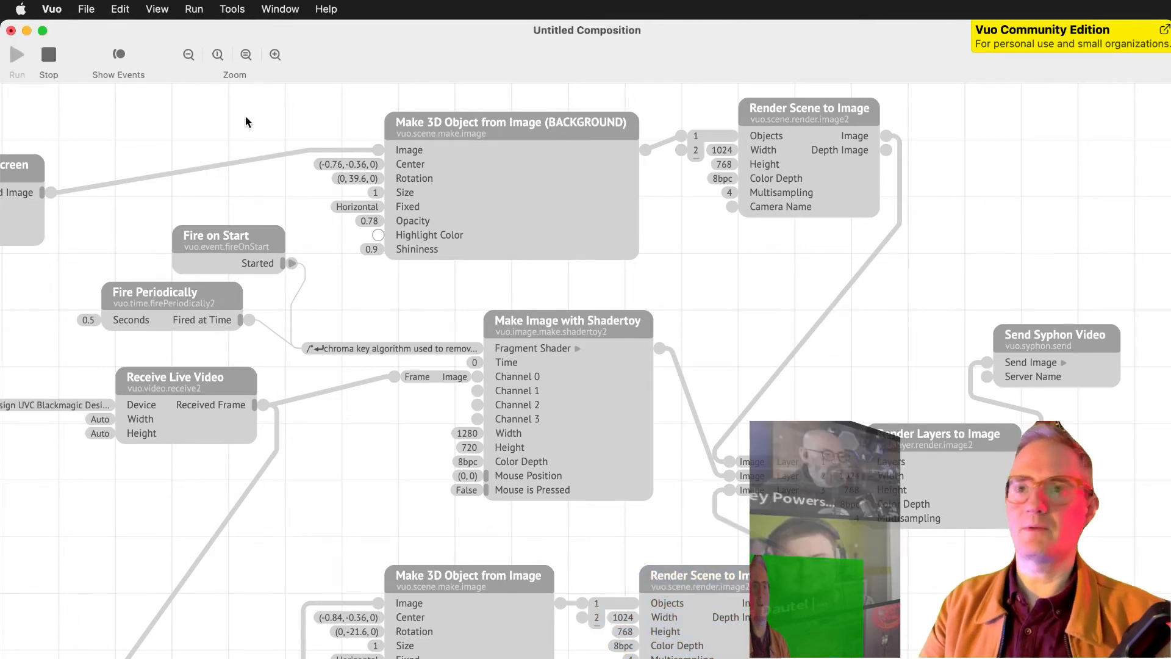
pyautogui.press('super+Return')
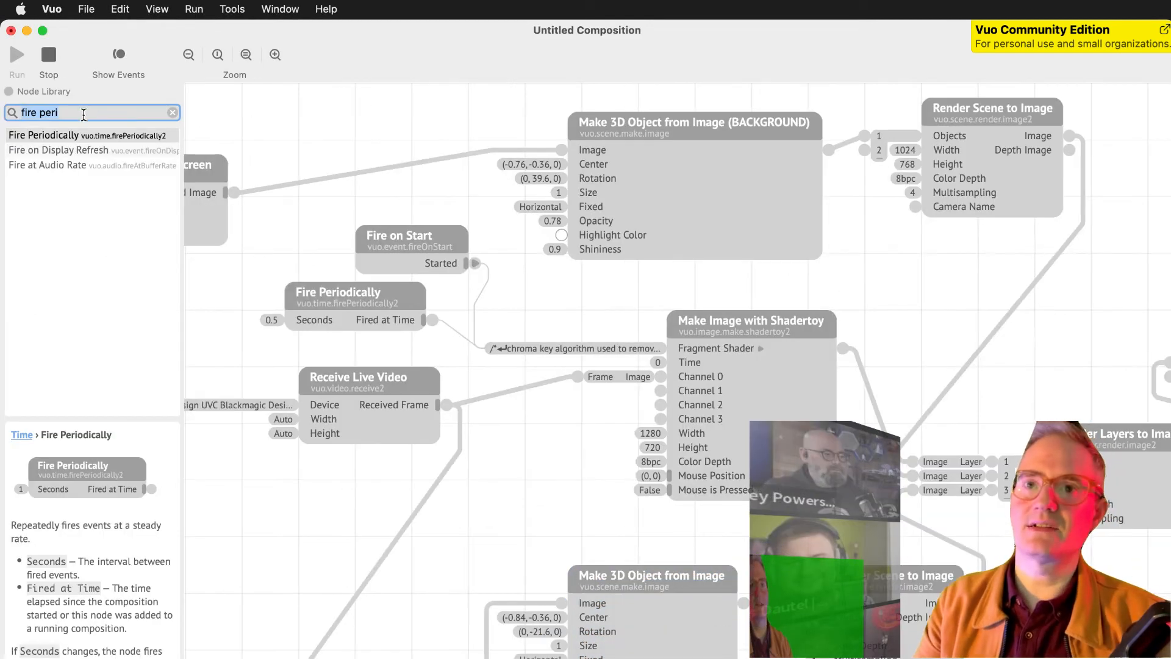
pyautogui.write('blur')
pyautogui.moveTo(33, 165); pyautogui.dragTo(1062, 288)
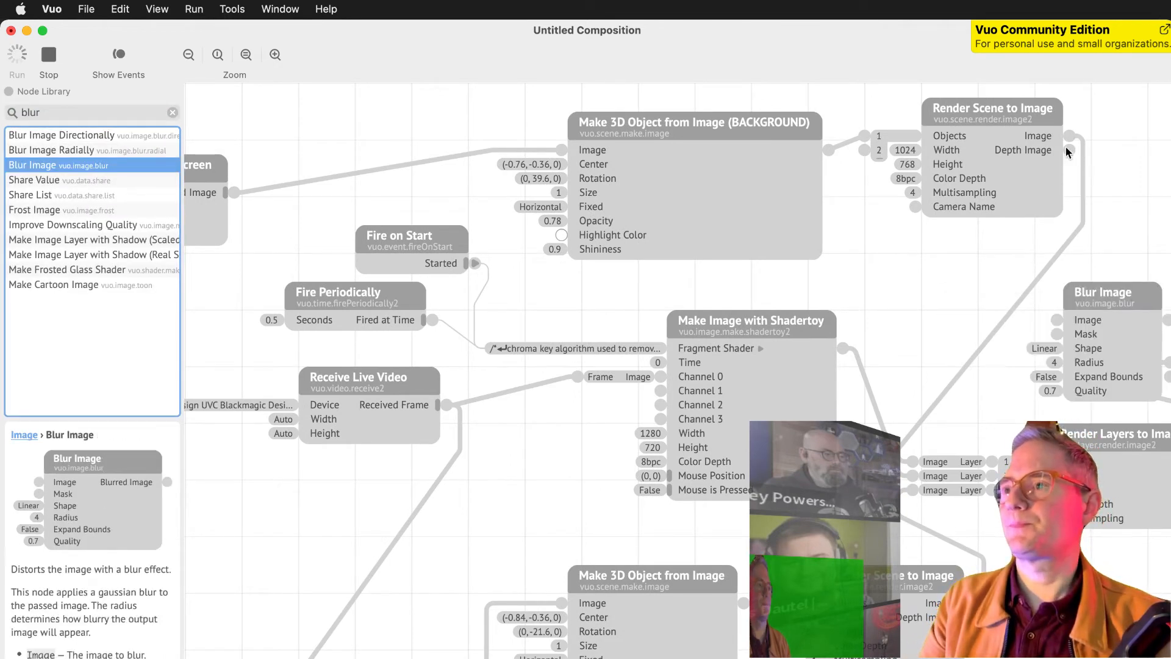
pyautogui.moveTo(1069, 136); pyautogui.dragTo(1022, 291)
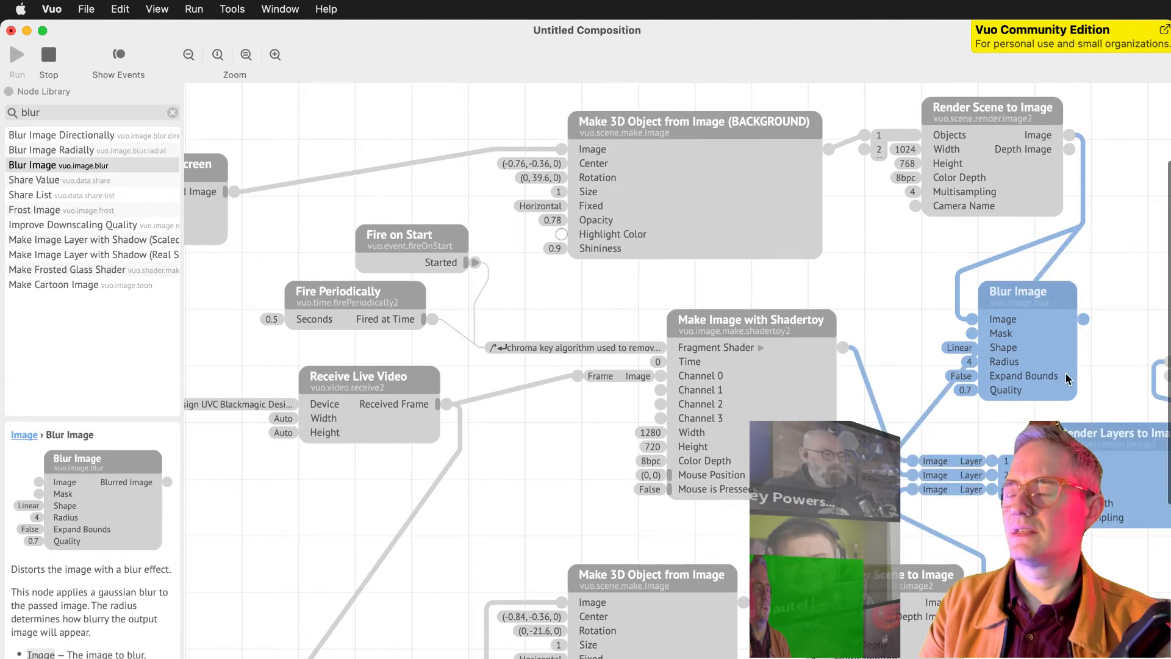
pyautogui.moveTo(1084, 320); pyautogui.dragTo(997, 459)
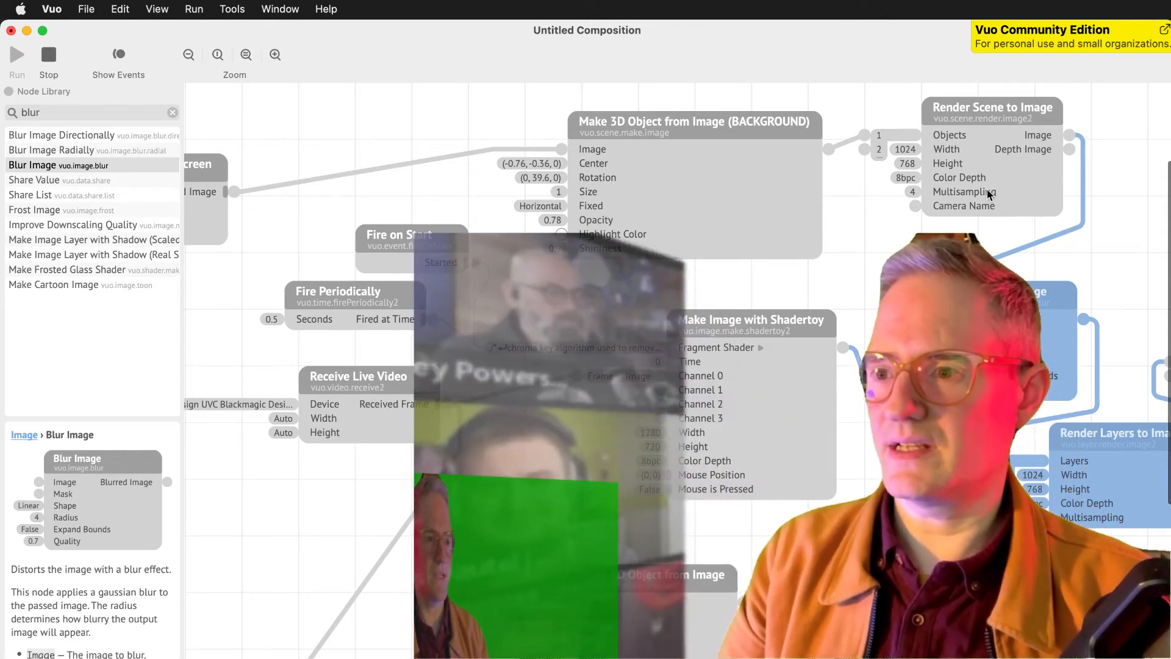
# Try a stronger background blur by raising the Blur Image radius to 12.5.
pyautogui.click(913, 192)
pyautogui.click(869, 192)
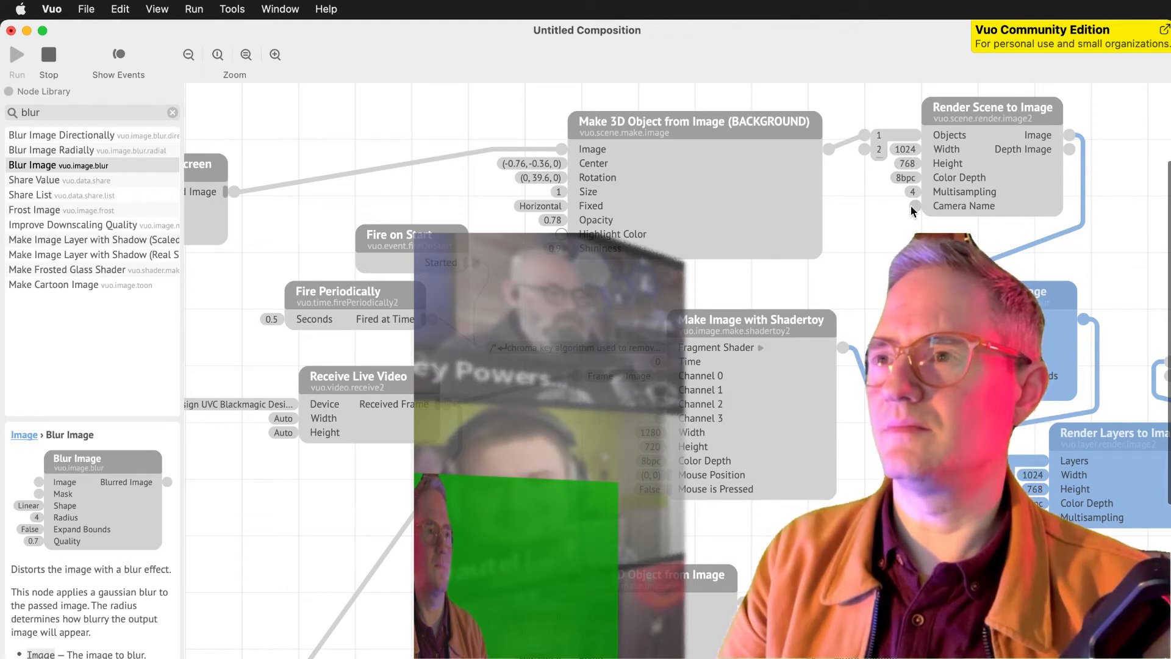
pyautogui.click(970, 362)
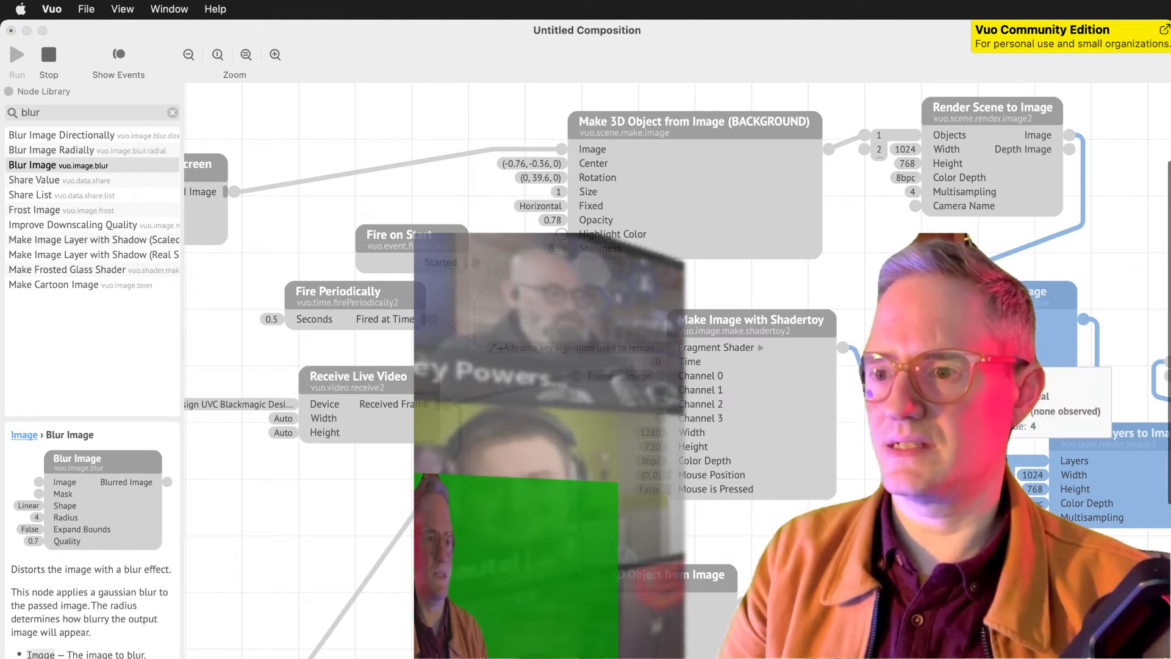
pyautogui.hscroll(5, 1010, 248)
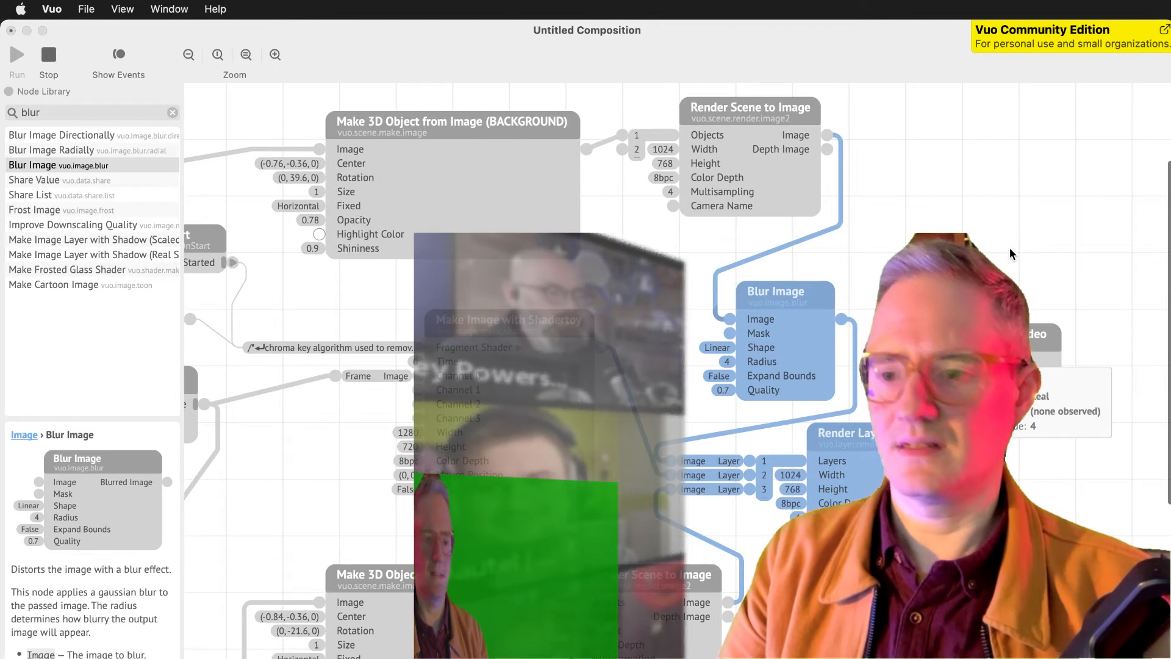
pyautogui.hscroll(5, 1010, 252)
pyautogui.scroll(-2, 1011, 251)
pyautogui.scroll(-2, 1009, 248)
pyautogui.hscroll(-5, 1009, 248)
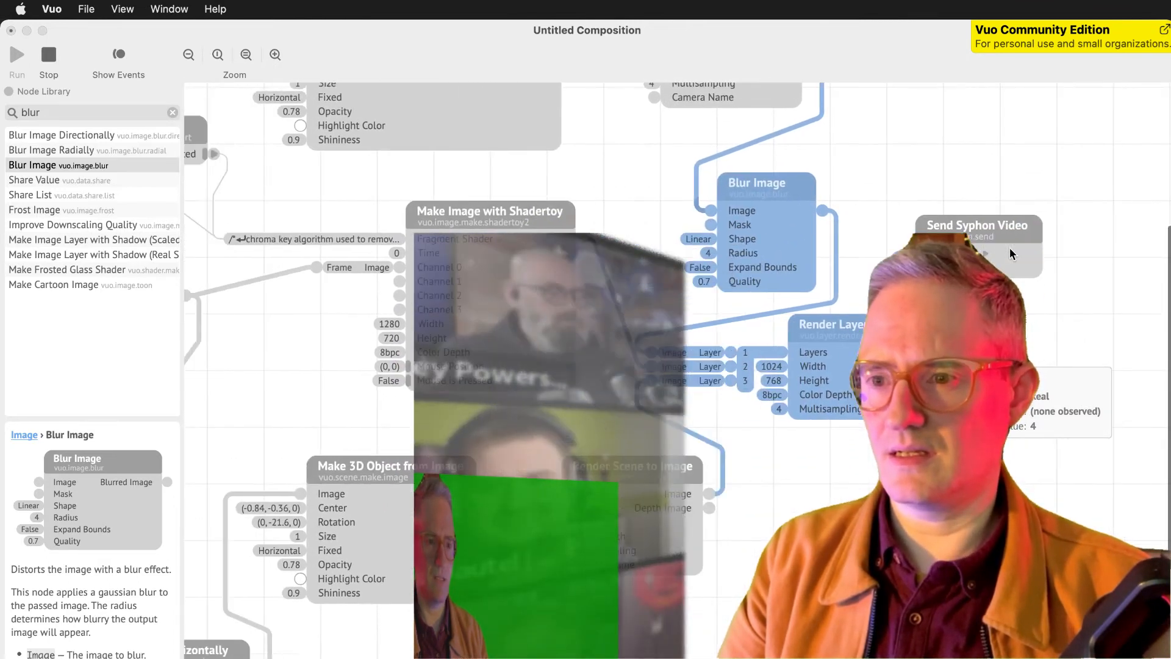
pyautogui.hscroll(1, 1009, 248)
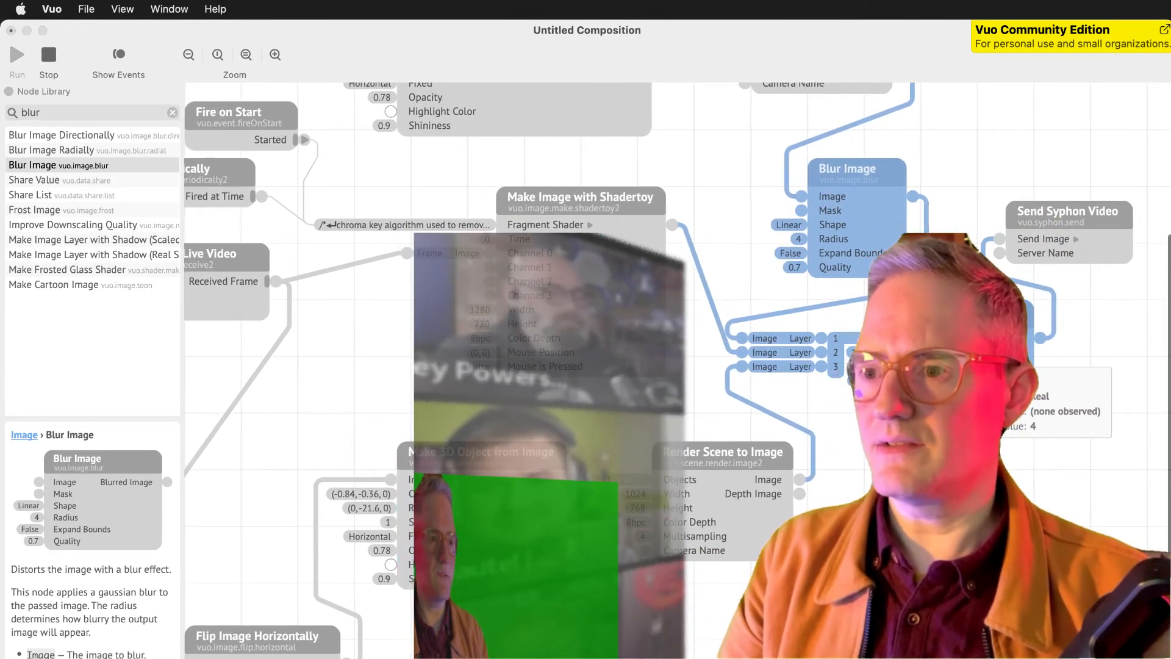
pyautogui.write('24')
pyautogui.press('Down')
pyautogui.press('Down')
pyautogui.press('Down')
pyautogui.press('Down')
pyautogui.press('Down')
pyautogui.press('Down')
pyautogui.press('Down')
pyautogui.press('Down')
pyautogui.press('Down')
pyautogui.press('Down')
pyautogui.press('Down')
pyautogui.press('Down')
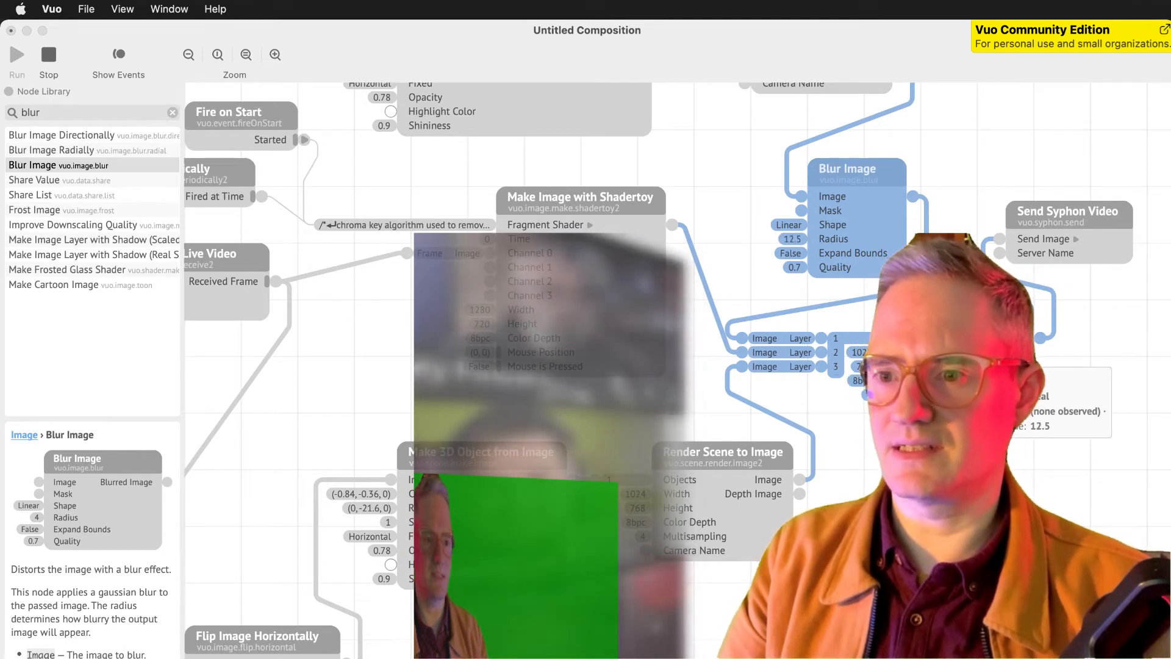
# Reduce the Blur Image radius to 0 to compare the background without blur.
pyautogui.press('Down')
pyautogui.press('Down')
pyautogui.press('Down')
pyautogui.press('Down')
pyautogui.press('Down')
pyautogui.press('Down')
pyautogui.press('Down')
pyautogui.press('Down')
pyautogui.press('Down')
pyautogui.press('Down')
pyautogui.press('Down')
pyautogui.press('Down')
pyautogui.press('Down')
pyautogui.press('Up')
pyautogui.press('Up')
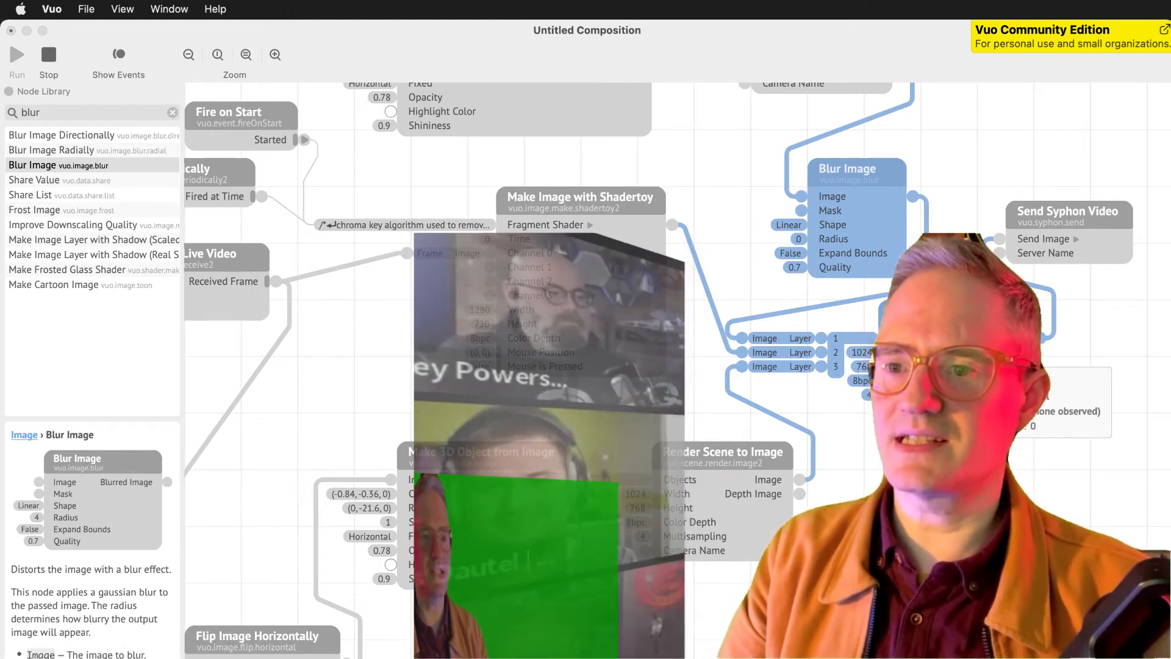
# Set the Blur Image radius to 4.5.
pyautogui.press('Down')
pyautogui.press('Down')
pyautogui.press('Down')
pyautogui.press('Down')
pyautogui.press('Down')
pyautogui.press('Down')
pyautogui.press('Down')
pyautogui.press('Down')
pyautogui.press('Down')
pyautogui.press('Down')
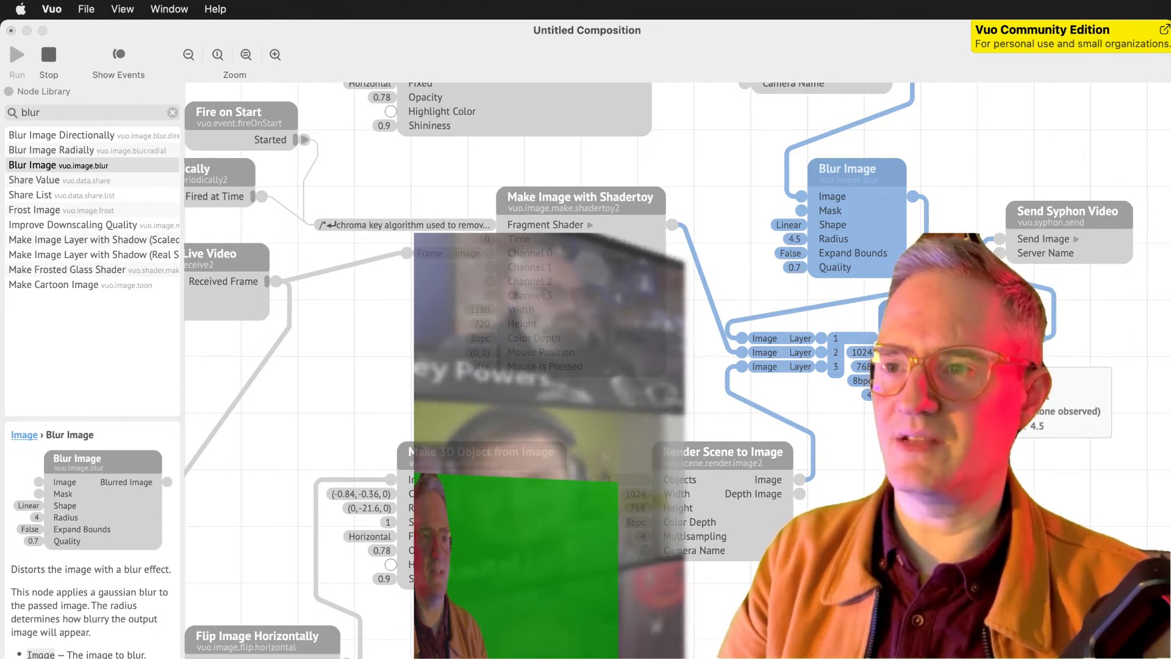
pyautogui.press('Return')
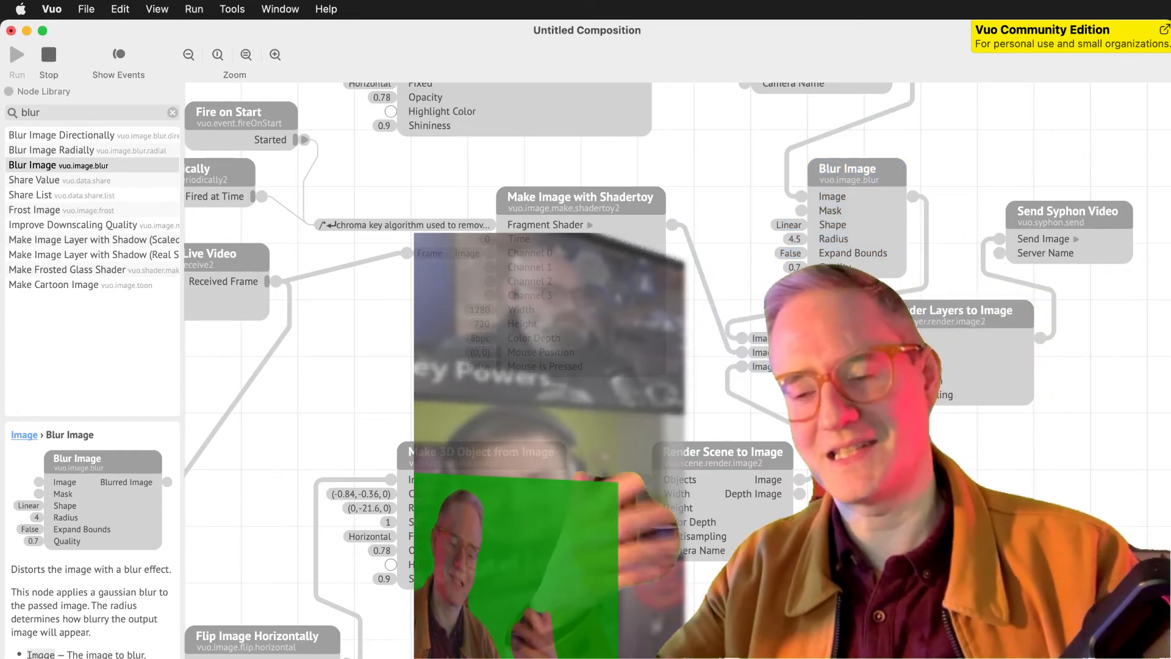
# Switch to Chrome and search Google in a new tab for "virtual studio dae free".
pyautogui.press('super+Tab')
pyautogui.press('super+Tab')
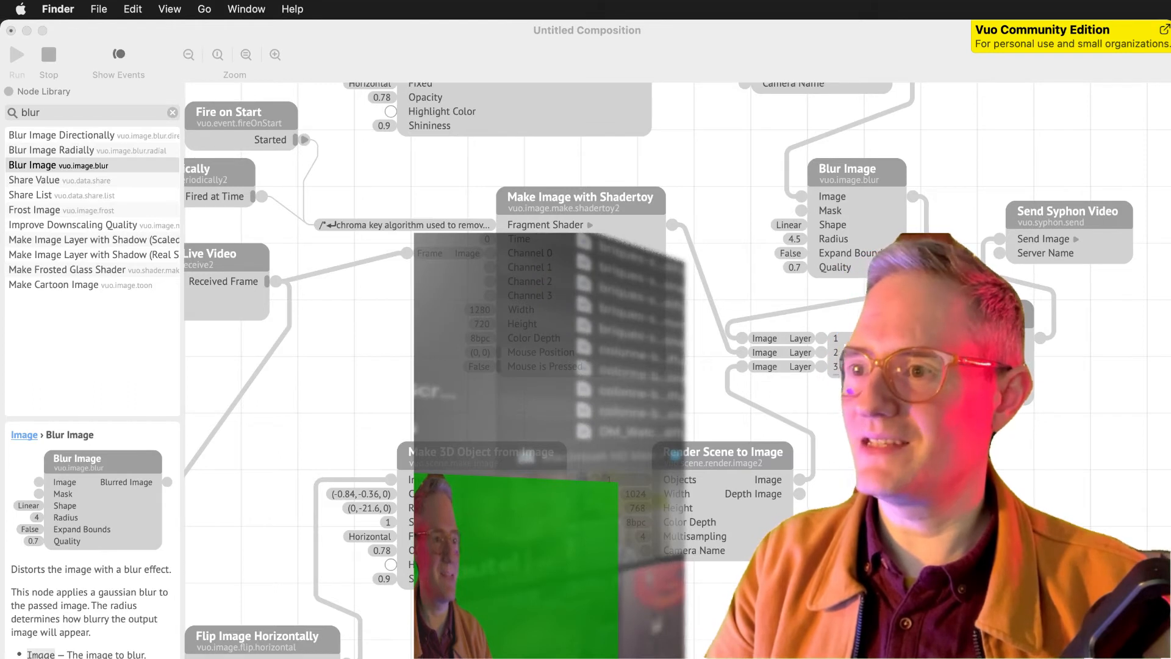
pyautogui.click(720, 395)
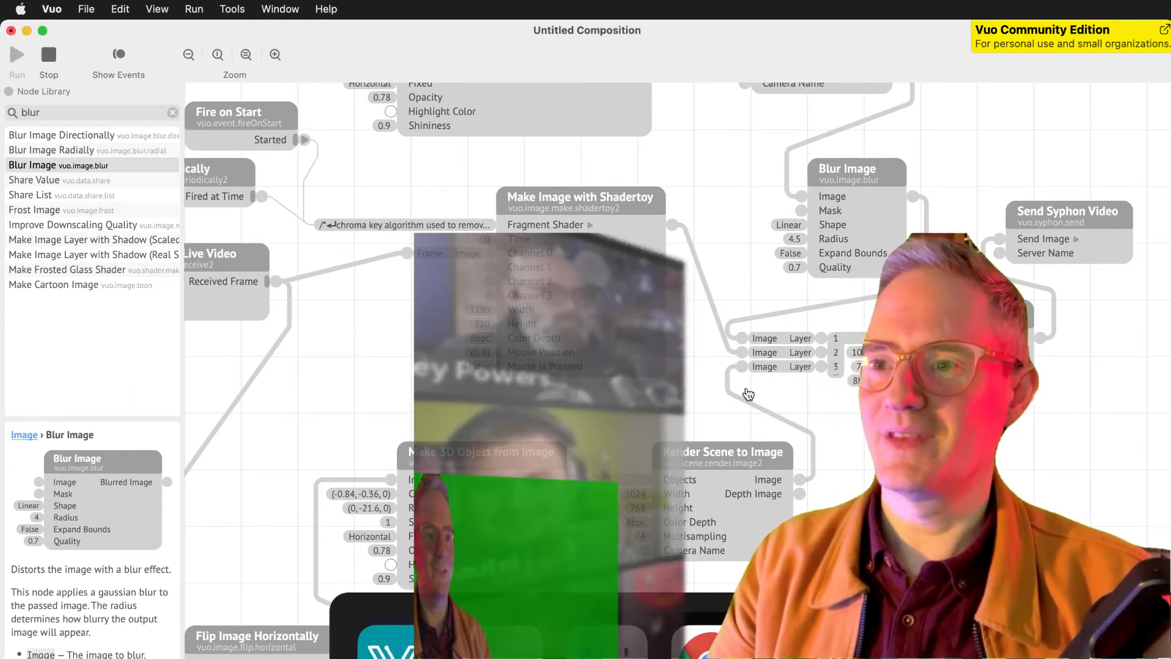
pyautogui.press('super+Tab')
pyautogui.press('super+t')
pyautogui.write('virtu')
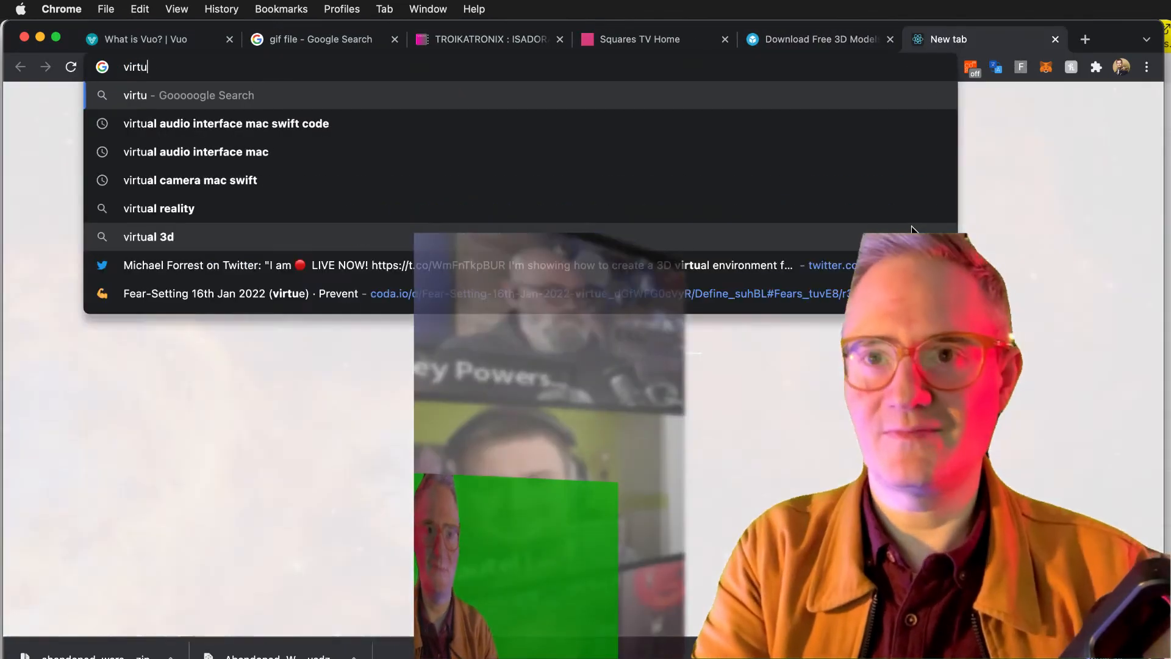
pyautogui.write('al studio dae free')
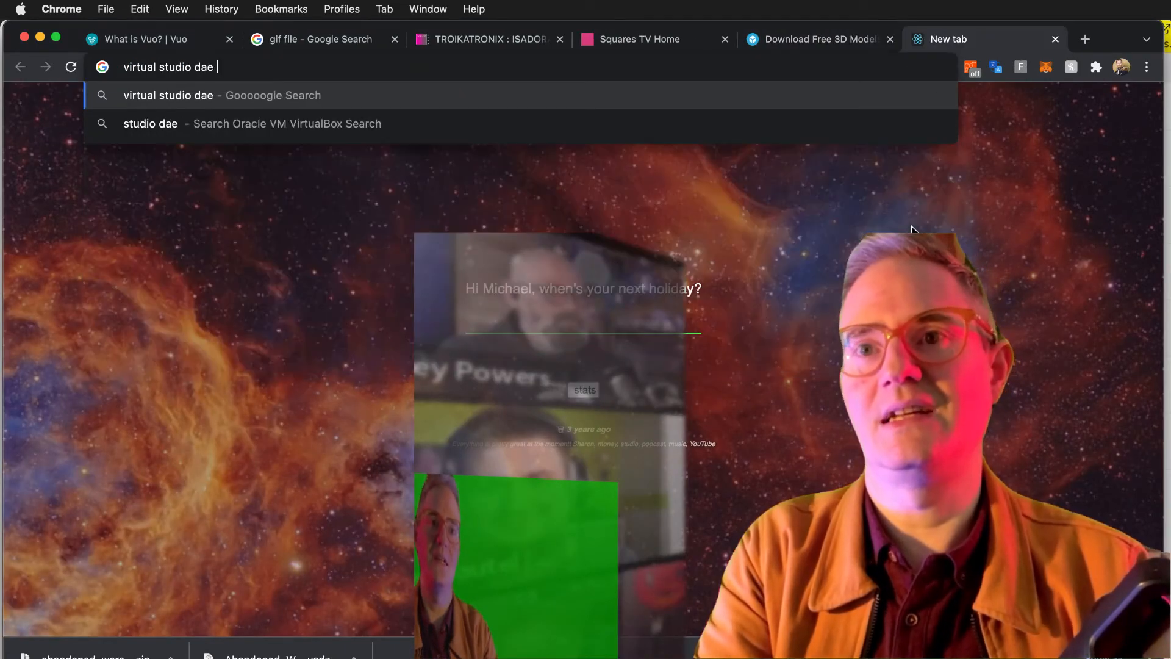
pyautogui.press('Return')
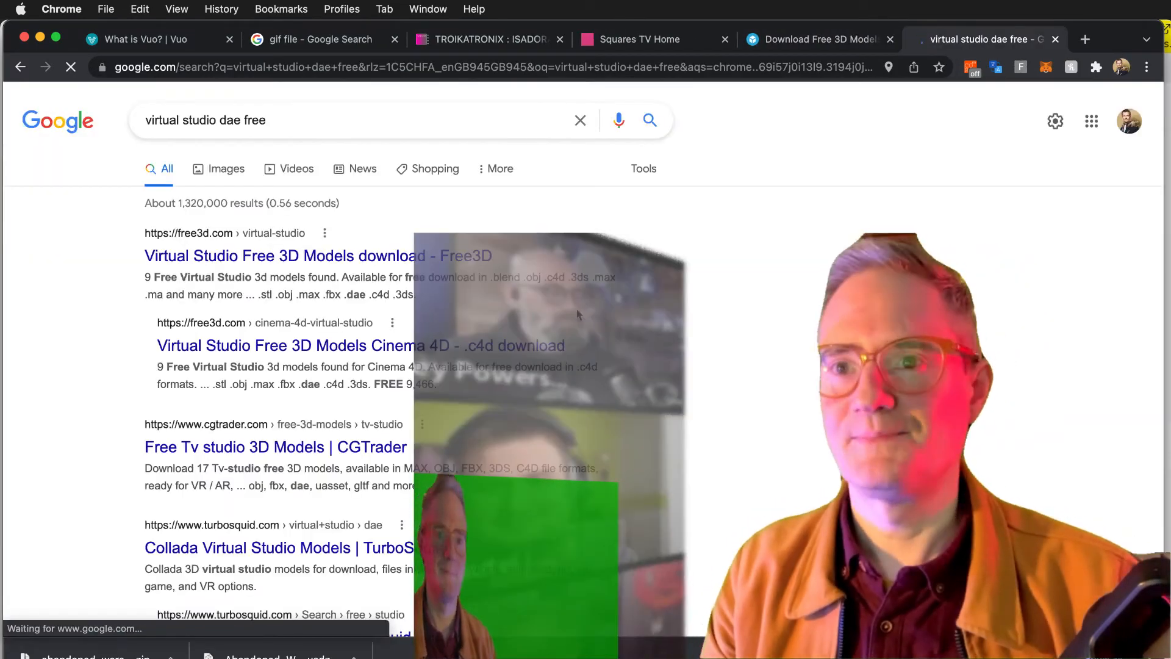
# Open Free3D's virtual studio models from the search results and examine the listed models, file formats and prices.
pyautogui.click(389, 262)
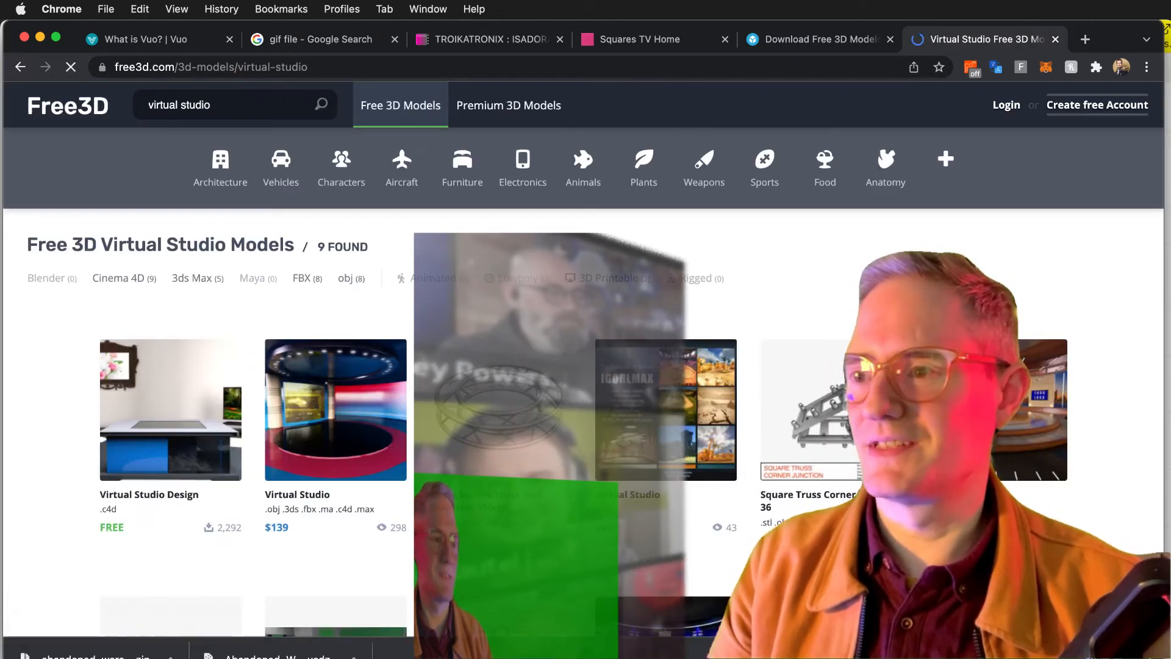
pyautogui.scroll(-3, 824, 403)
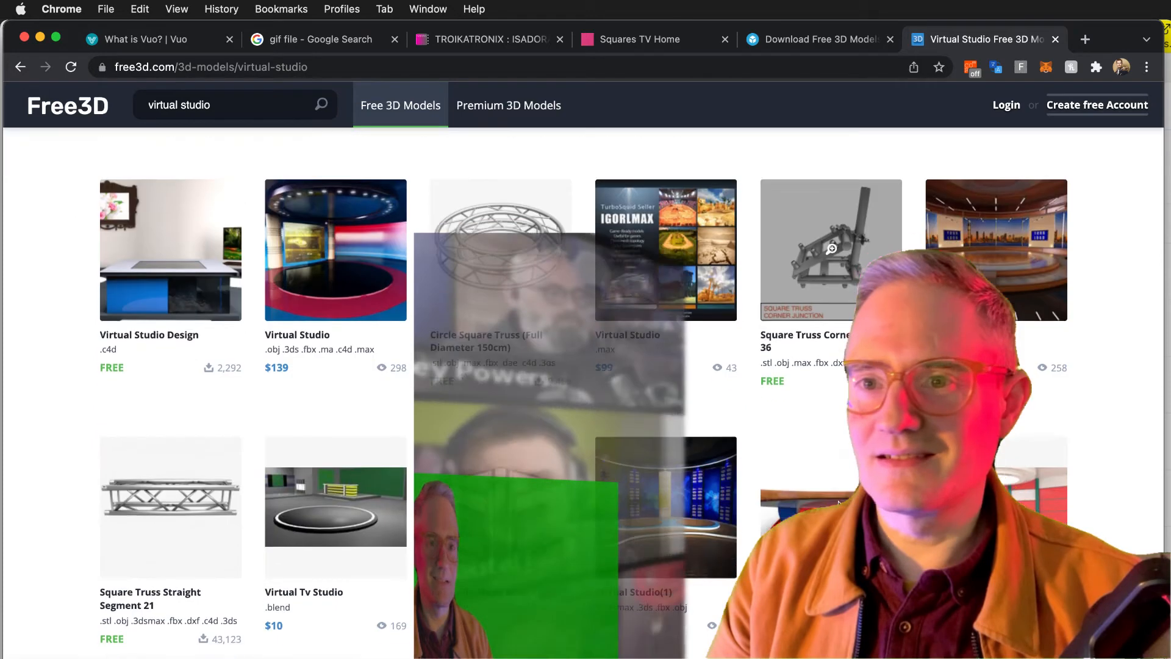
pyautogui.scroll(2, 180, 334)
pyautogui.scroll(-3, 831, 470)
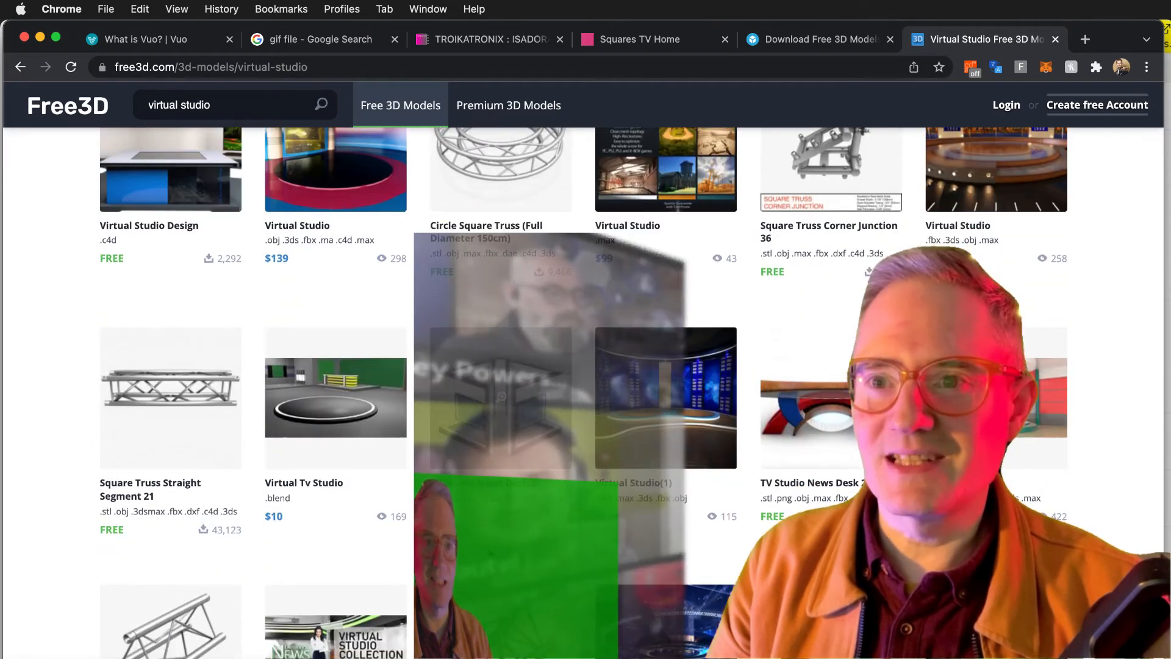
pyautogui.scroll(-2, 832, 470)
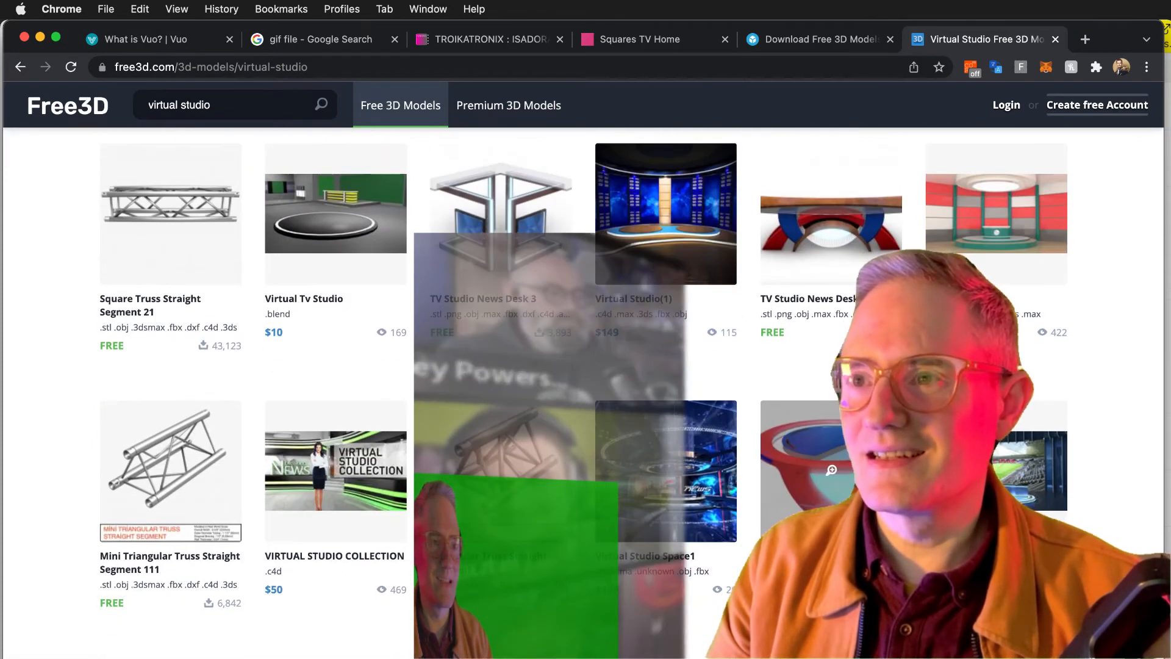
pyautogui.scroll(-2, 831, 470)
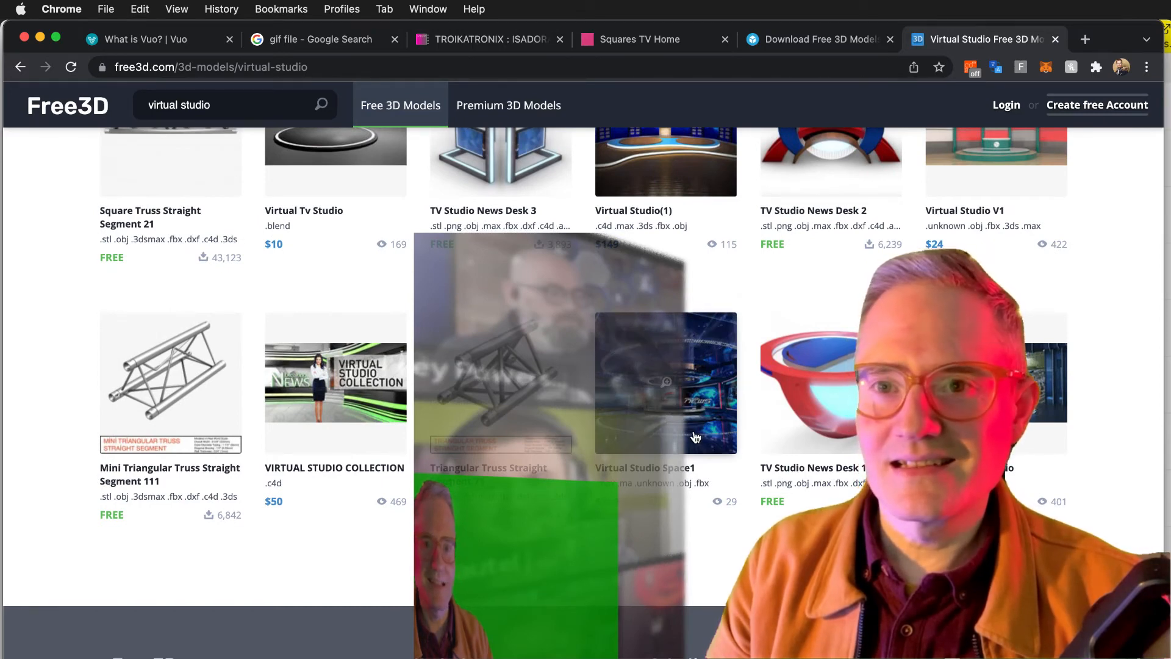
pyautogui.scroll(-4, 695, 436)
pyautogui.scroll(5, 697, 439)
pyautogui.scroll(8, 698, 440)
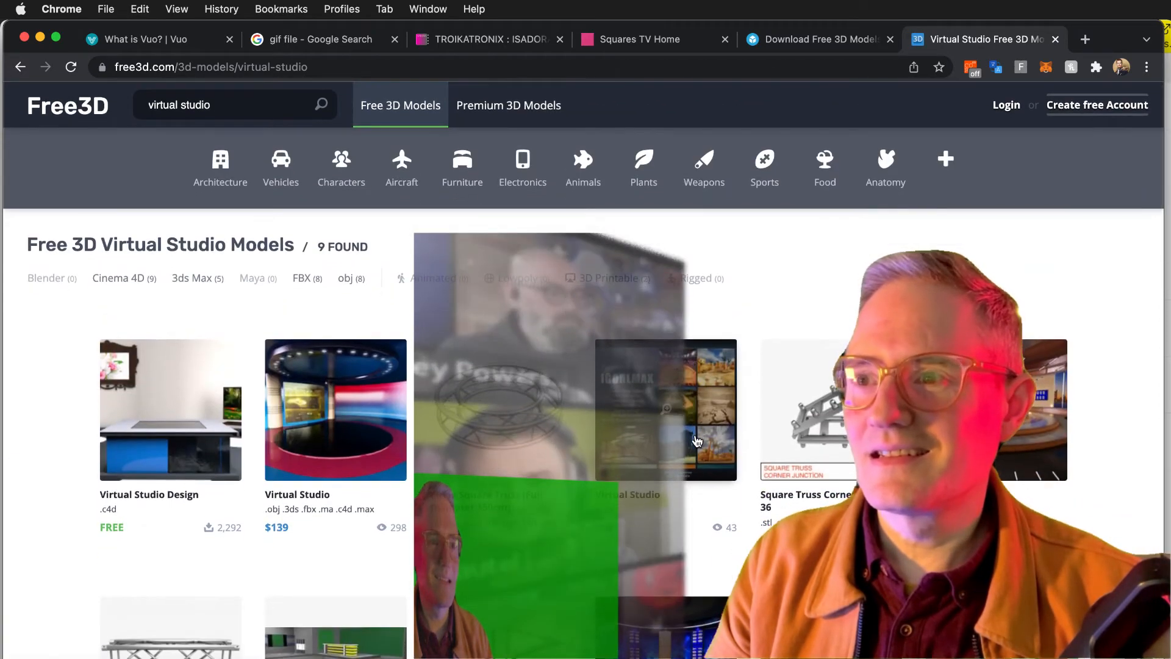
# Examine the format of Free3D's free Virtual Studio Design model, and go back through the listing to open CGTrader's free Tv studio models.
pyautogui.scroll(-2, 693, 440)
pyautogui.click(217, 341)
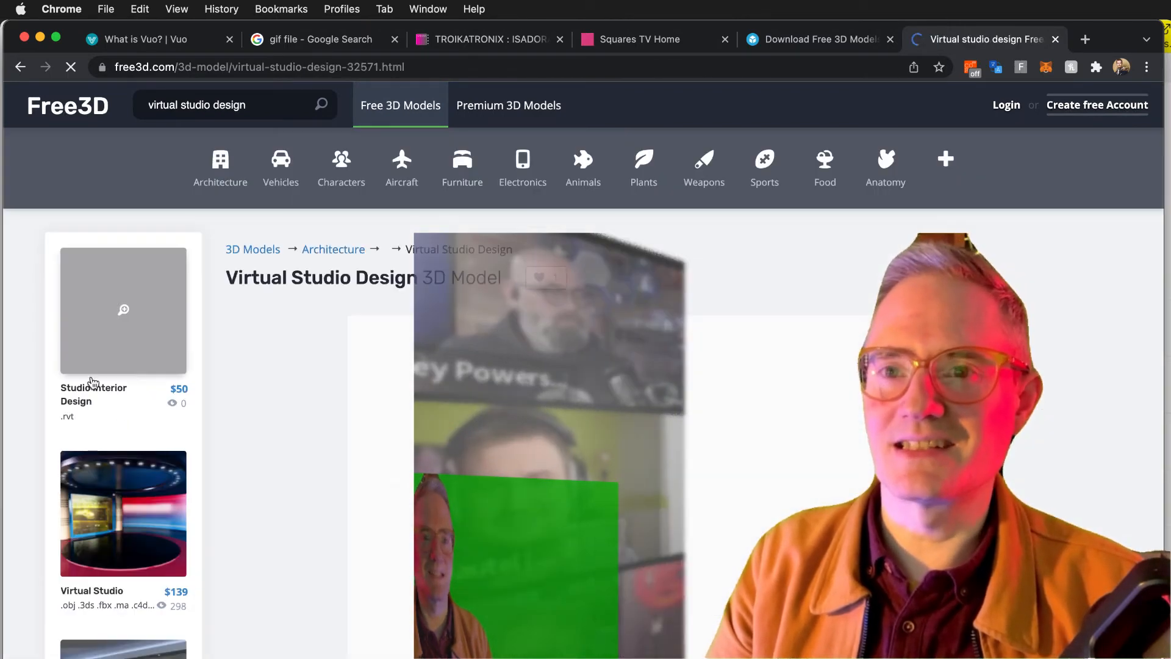
pyautogui.scroll(-10, 787, 445)
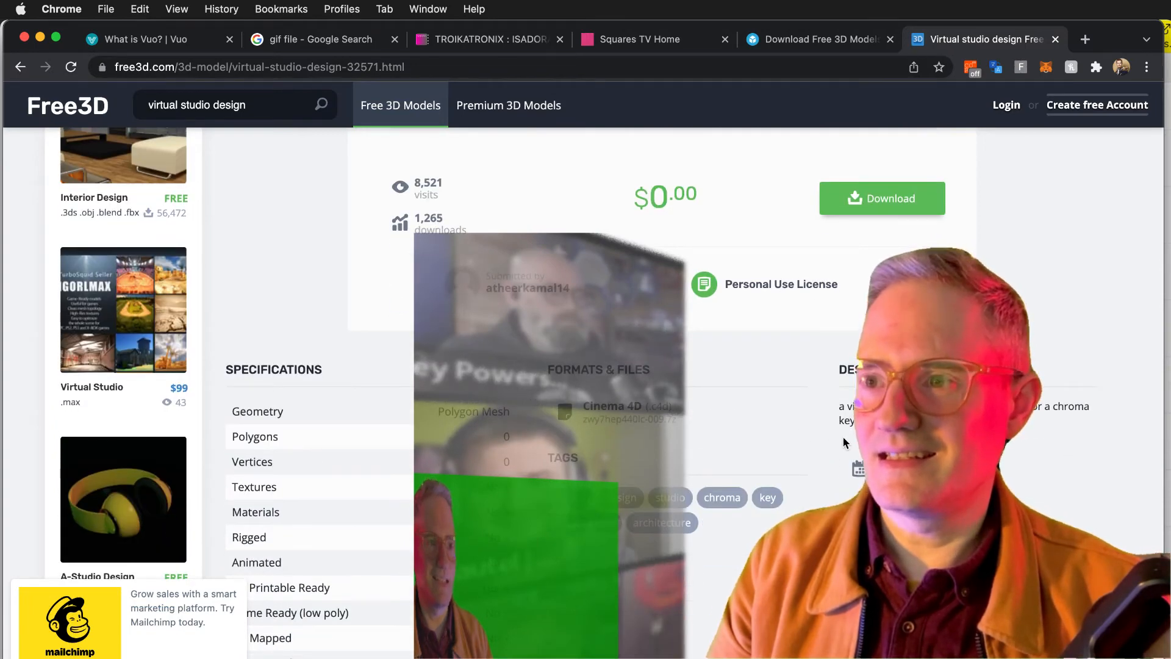
pyautogui.scroll(-5, 784, 467)
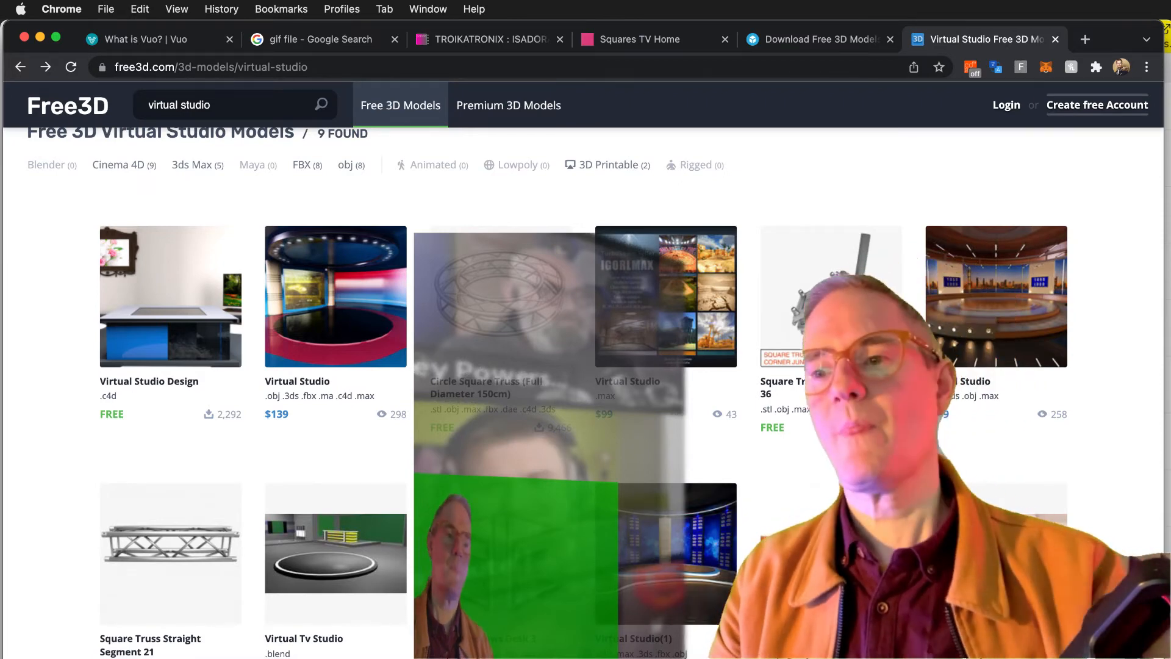
pyautogui.scroll(-7, 755, 351)
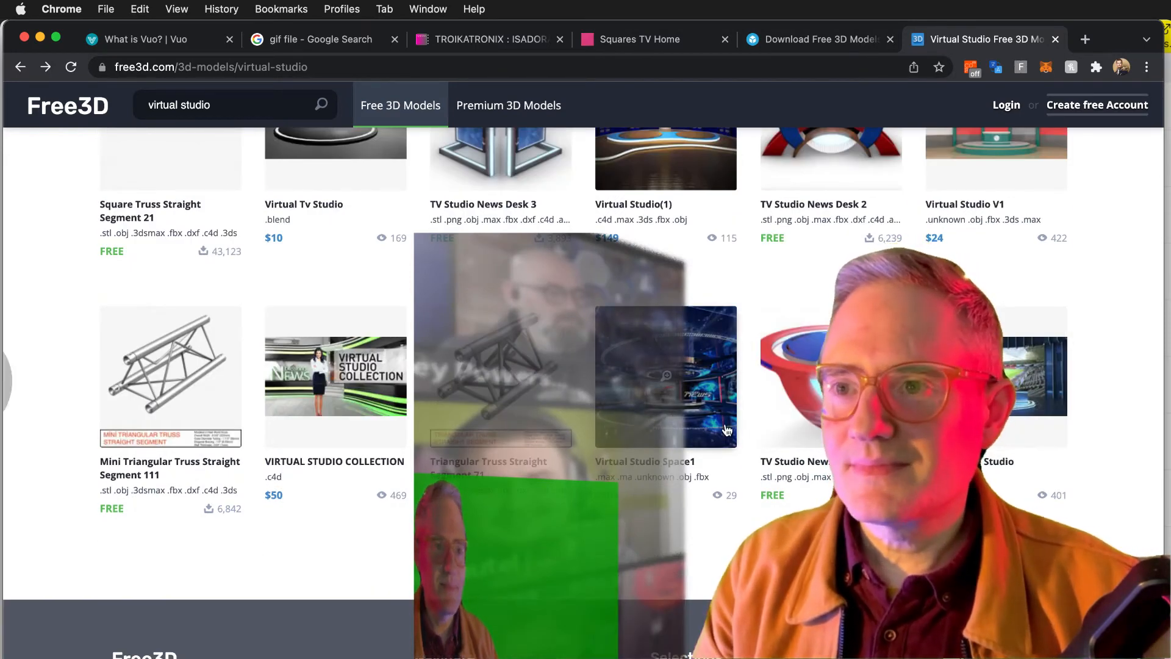
pyautogui.hscroll(-5, 727, 430)
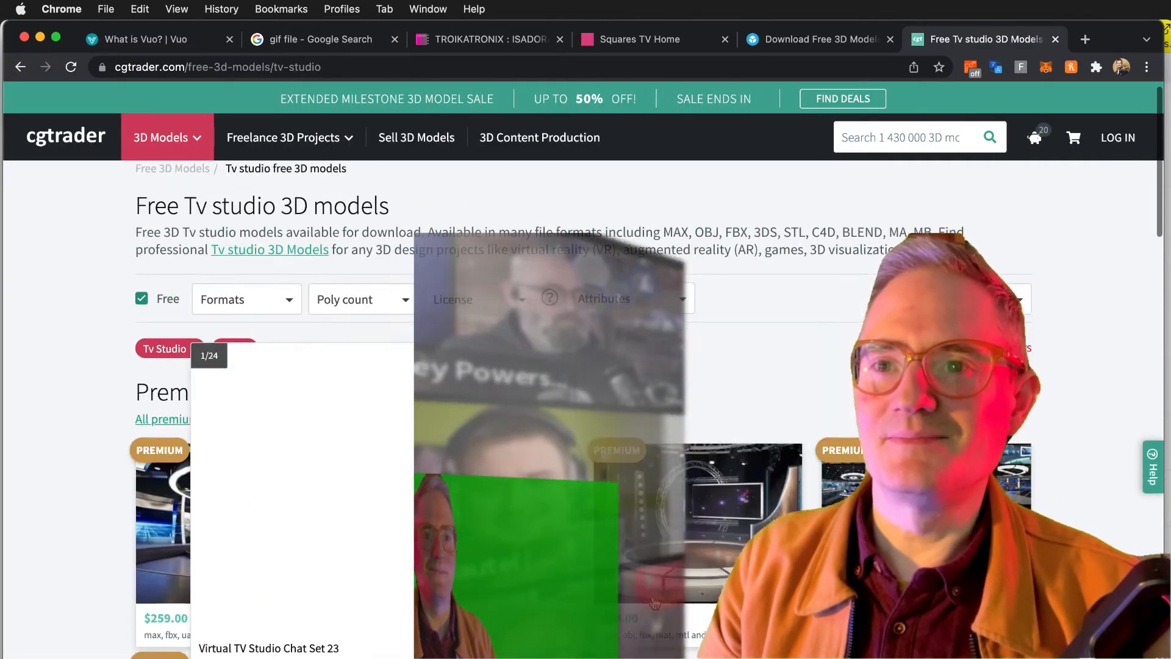
# Filter CGTrader's free Tv studio models by Collada (.dae) and open the Virtual TV Studio News Desk 1 model.
pyautogui.click(249, 313)
pyautogui.scroll(-5, 256, 418)
pyautogui.scroll(-2, 288, 447)
pyautogui.click(265, 408)
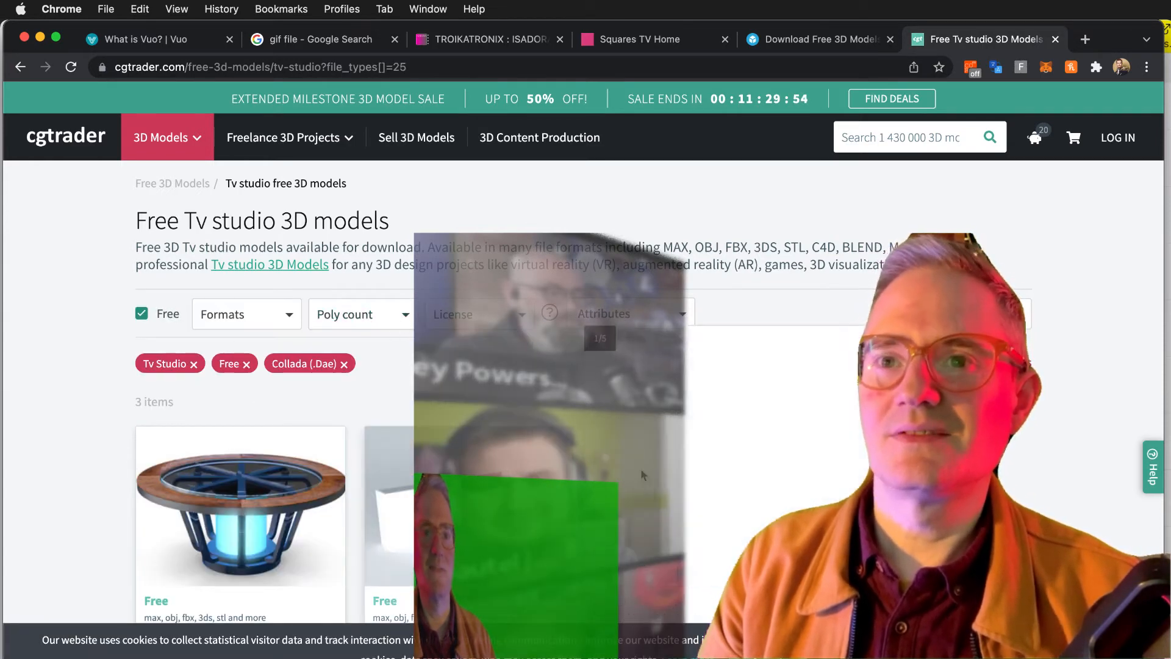
pyautogui.scroll(-4, 659, 488)
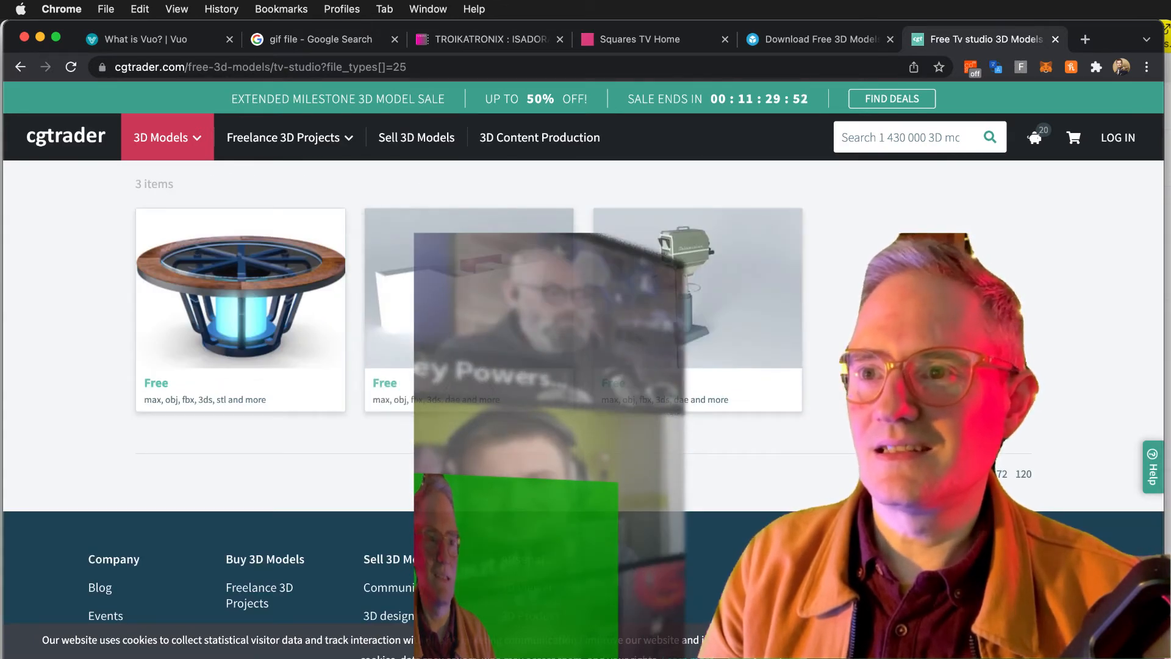
pyautogui.click(336, 373)
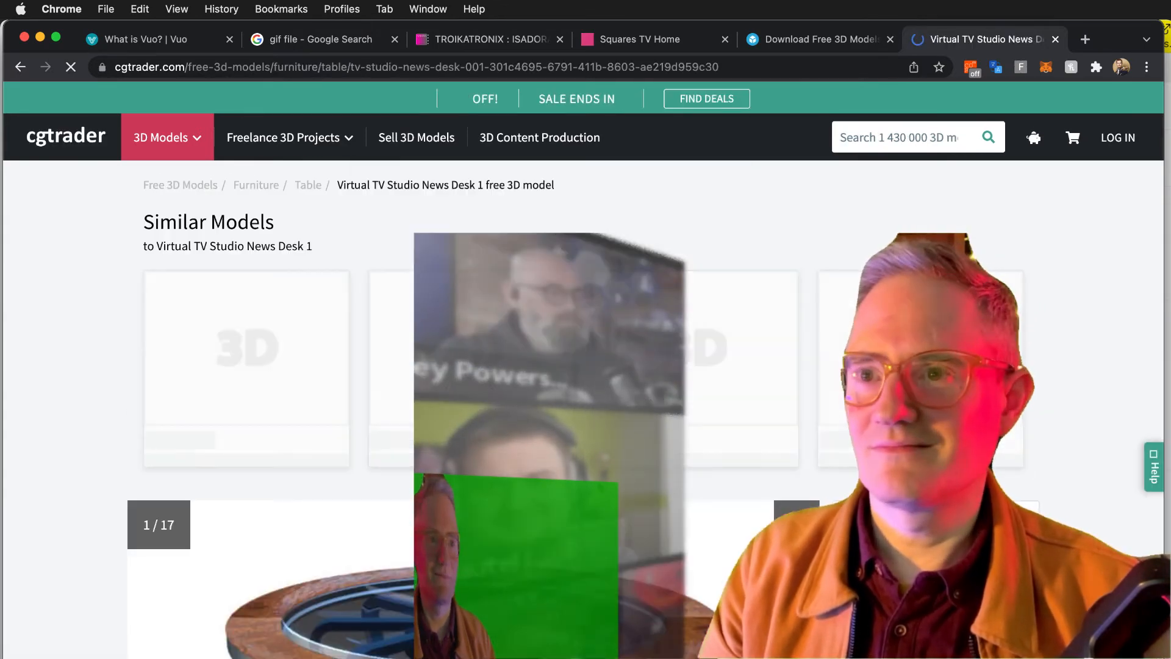
# Open the download page of CGTrader's free Virtual TV Studio News Desk 1 model and examine it and the similar models offered.
pyautogui.scroll(-2, 683, 505)
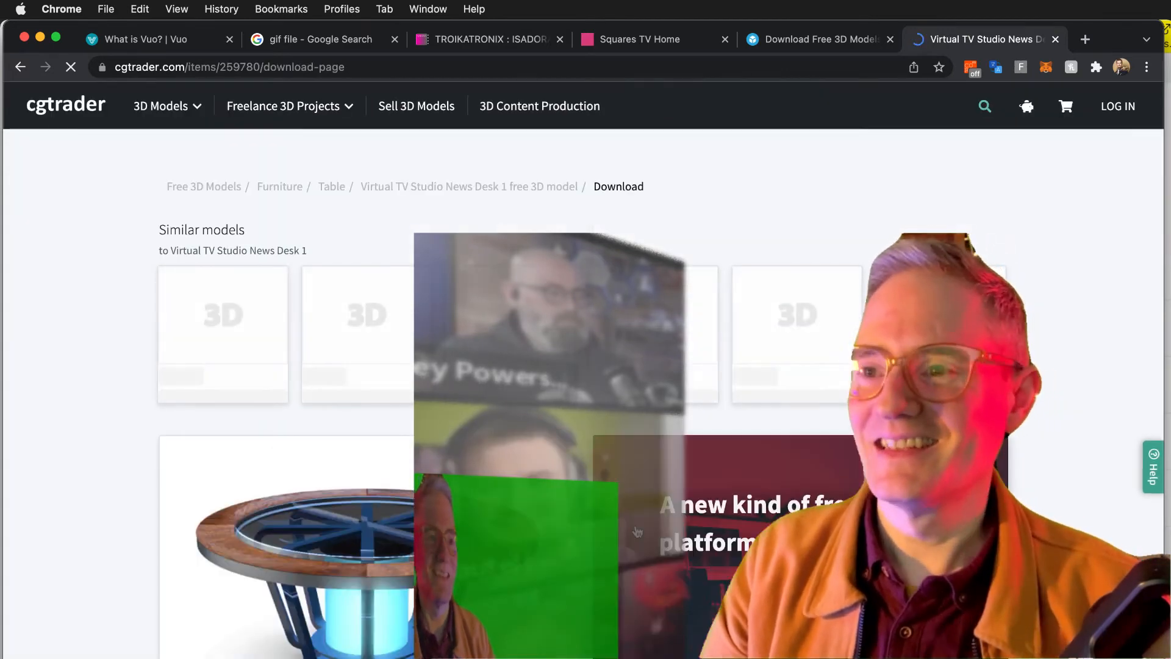
pyautogui.scroll(-3, 637, 532)
pyautogui.scroll(-3, 637, 532)
pyautogui.scroll(6, 638, 534)
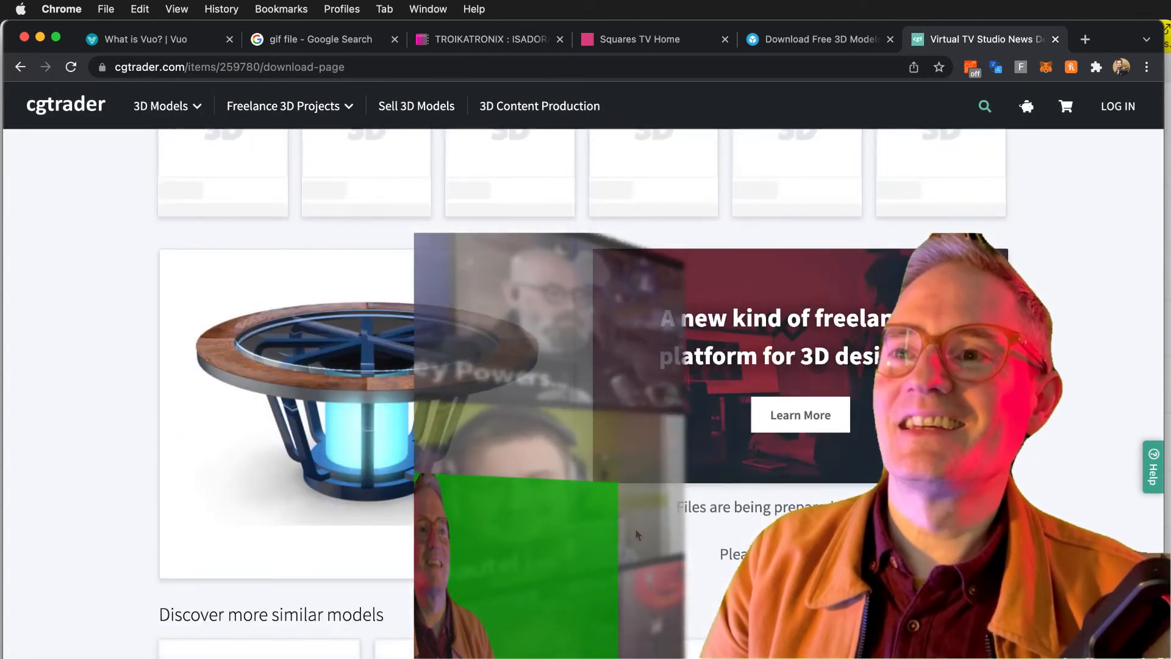
pyautogui.scroll(-5, 637, 534)
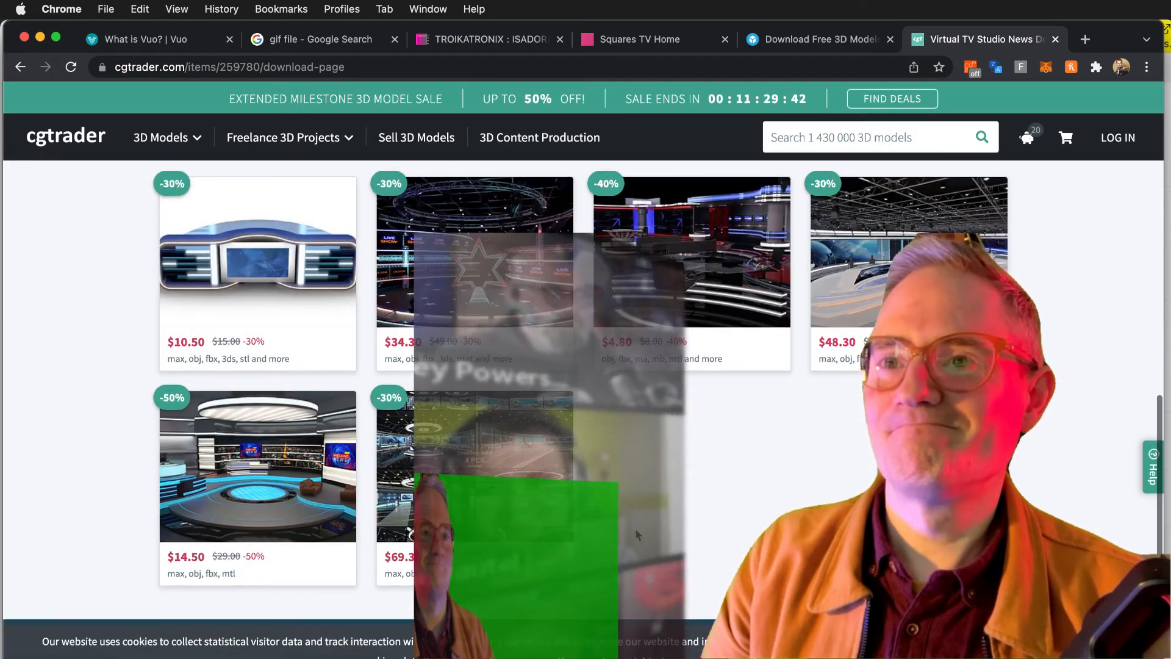
pyautogui.scroll(5, 640, 536)
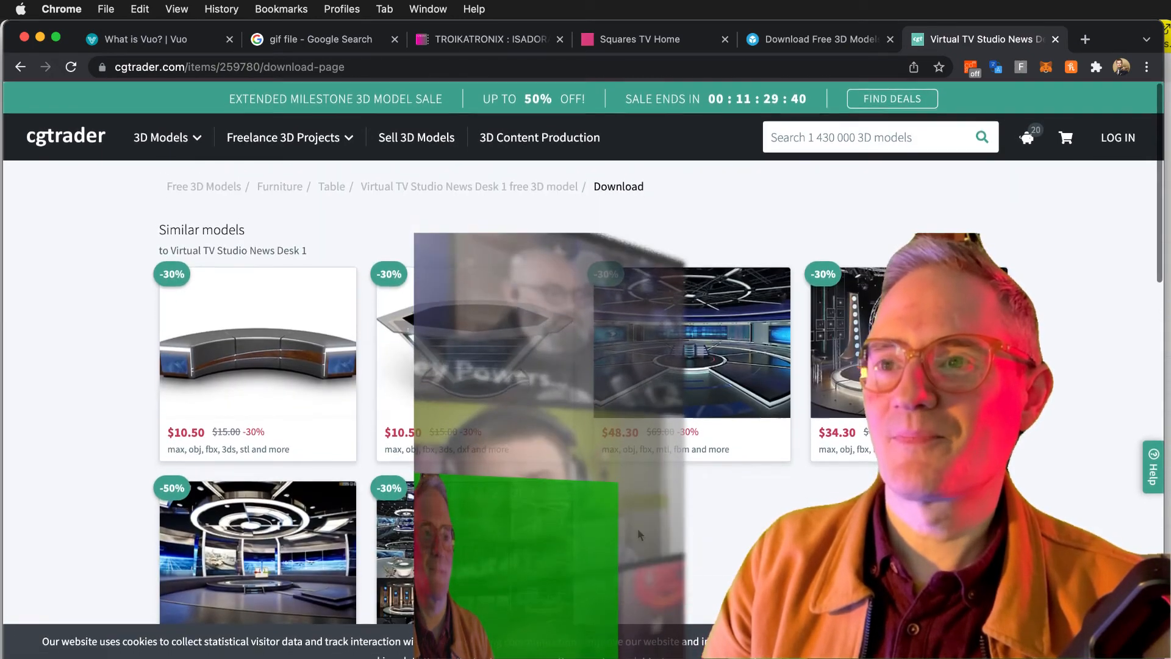
pyautogui.scroll(-1, 639, 534)
pyautogui.scroll(5, 639, 534)
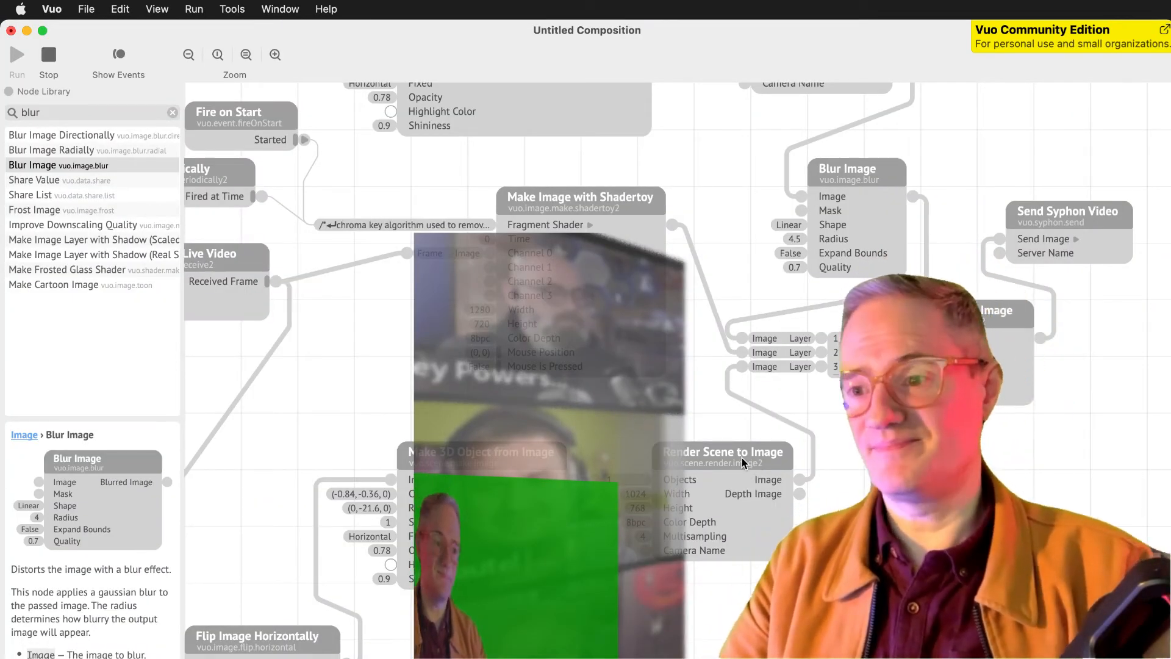
# Switch to Vuo and spread out the background chain's nodes, from Fire Periodically to Render Layers to Image, to free up canvas space.
pyautogui.hscroll(3, 653, 418)
pyautogui.scroll(1, 653, 418)
pyautogui.scroll(2, 653, 418)
pyautogui.hscroll(-1, 652, 418)
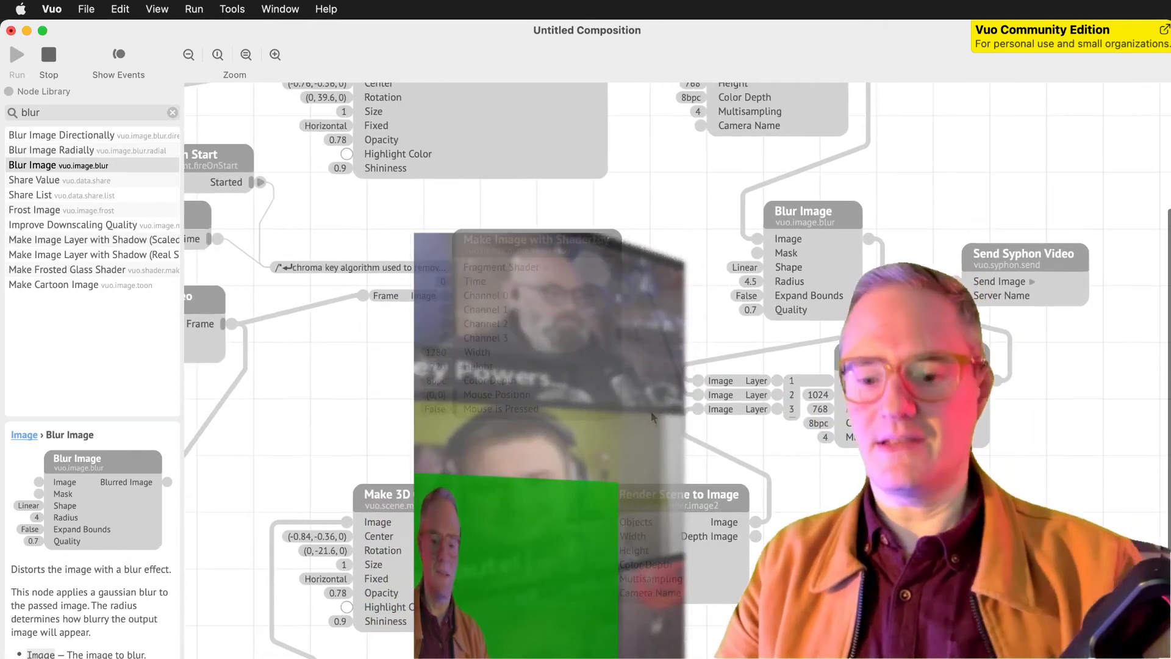
pyautogui.scroll(-5, 652, 417)
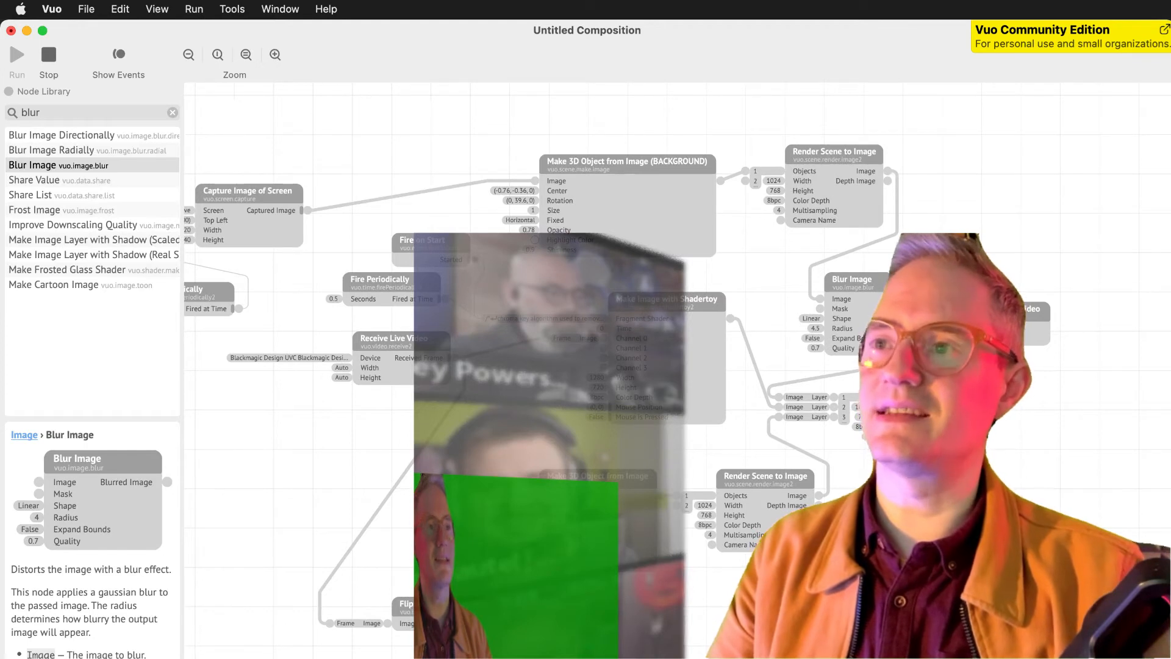
pyautogui.moveTo(970, 386); pyautogui.dragTo(1090, 395)
pyautogui.moveTo(848, 282); pyautogui.dragTo(949, 291)
pyautogui.moveTo(835, 166); pyautogui.dragTo(957, 157)
pyautogui.moveTo(652, 169); pyautogui.dragTo(776, 160)
pyautogui.moveTo(225, 187); pyautogui.dragTo(512, 139)
pyautogui.moveTo(206, 297); pyautogui.dragTo(259, 179)
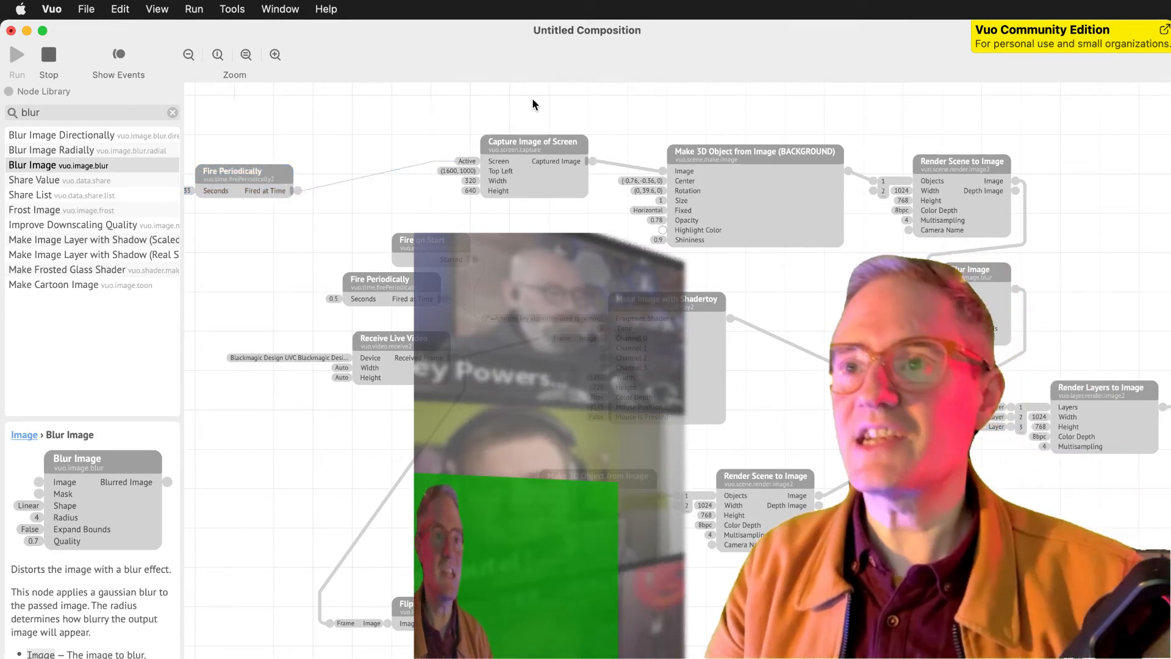
# Duplicate the Capture Image of Screen and BACKGROUND Make 3D Object from Image nodes, wiring the copies to Fire Periodically and the background scene's second object input.
pyautogui.moveTo(532, 98); pyautogui.dragTo(803, 208)
pyautogui.moveTo(767, 149); pyautogui.dragTo(766, 198)
pyautogui.moveTo(849, 217); pyautogui.dragTo(873, 190)
pyautogui.moveTo(298, 189); pyautogui.dragTo(583, 181)
pyautogui.click(598, 282)
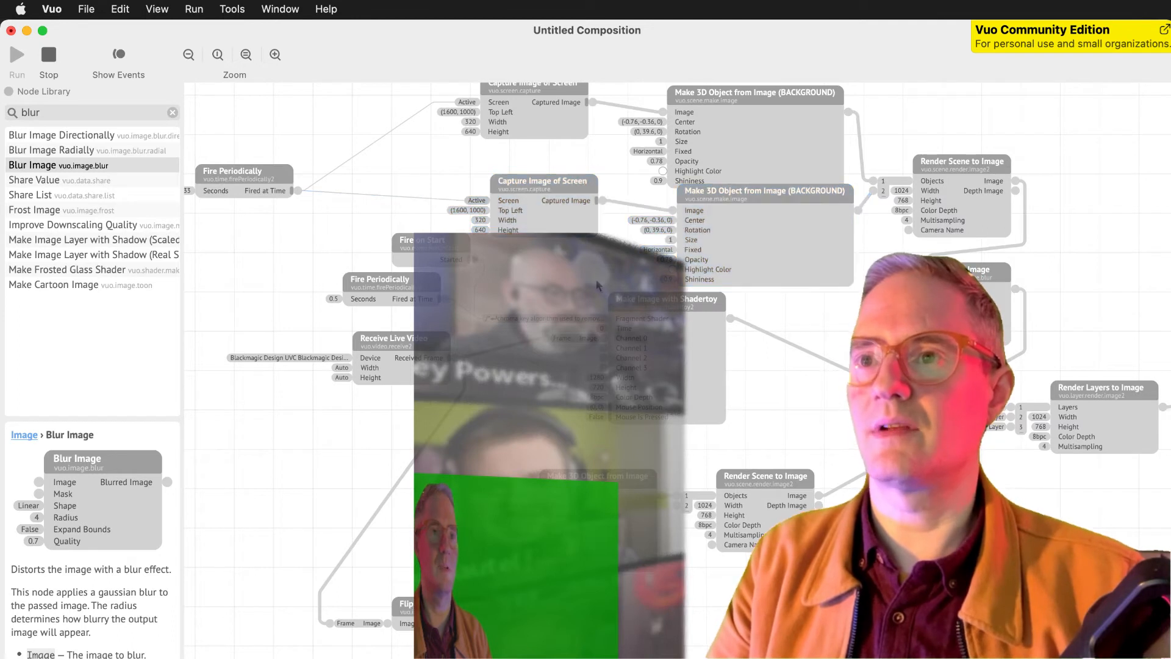
# Set the width of the duplicated Capture Image of Screen node to 640.
pyautogui.click(565, 178)
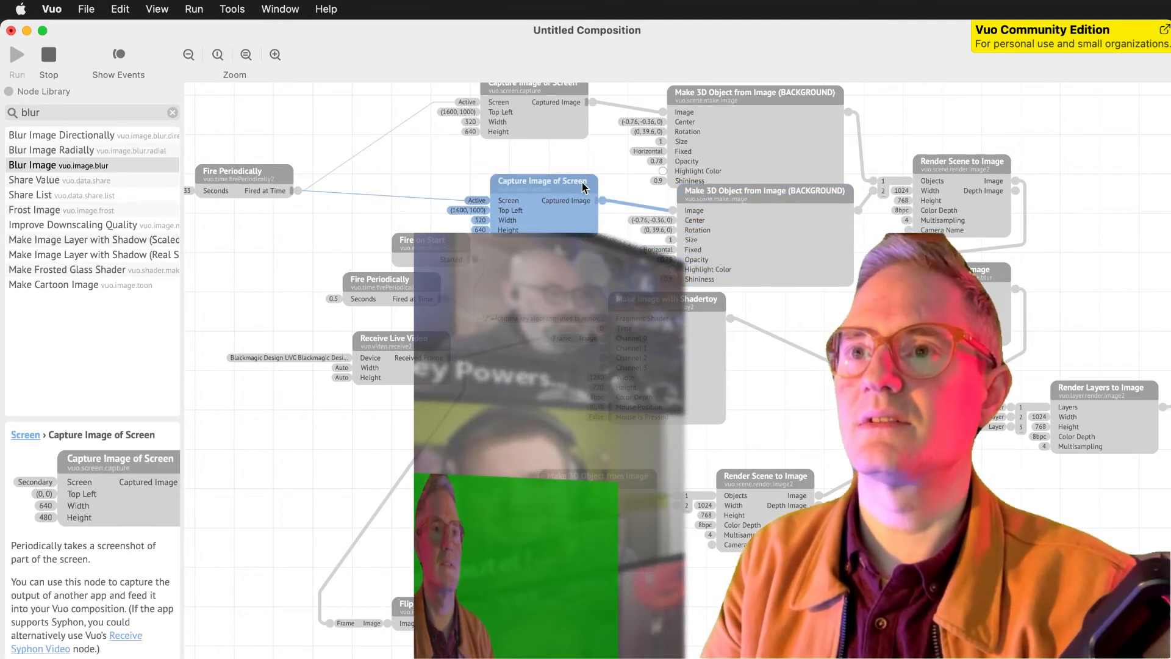
pyautogui.doubleClick(476, 217)
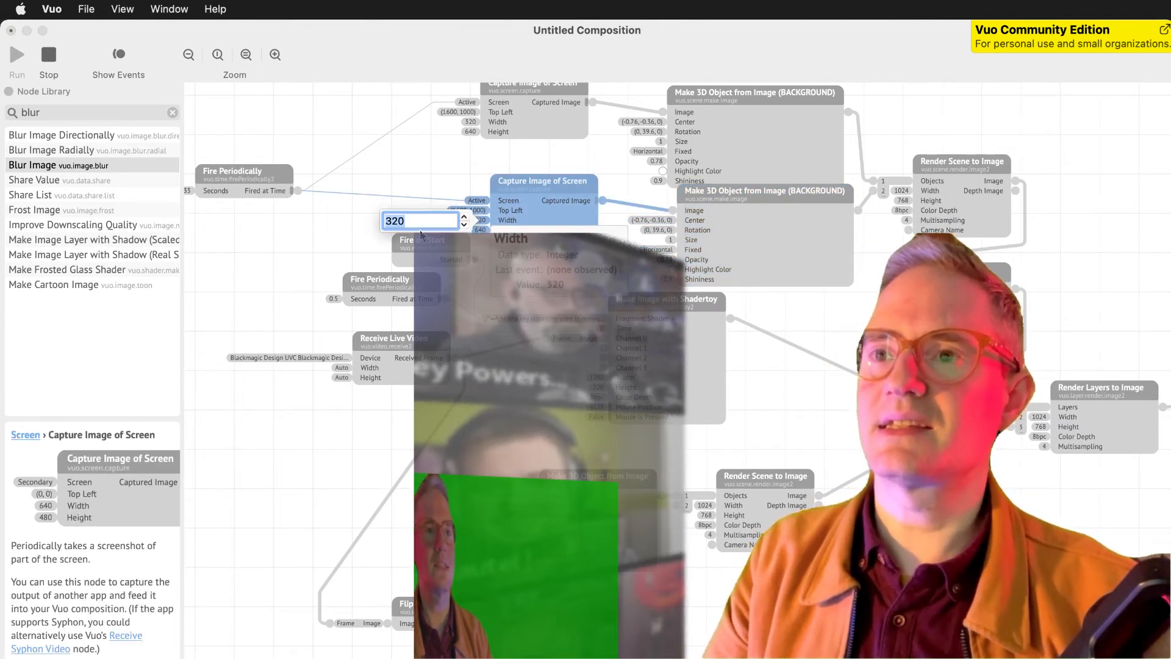
pyautogui.write('640')
pyautogui.press('Return')
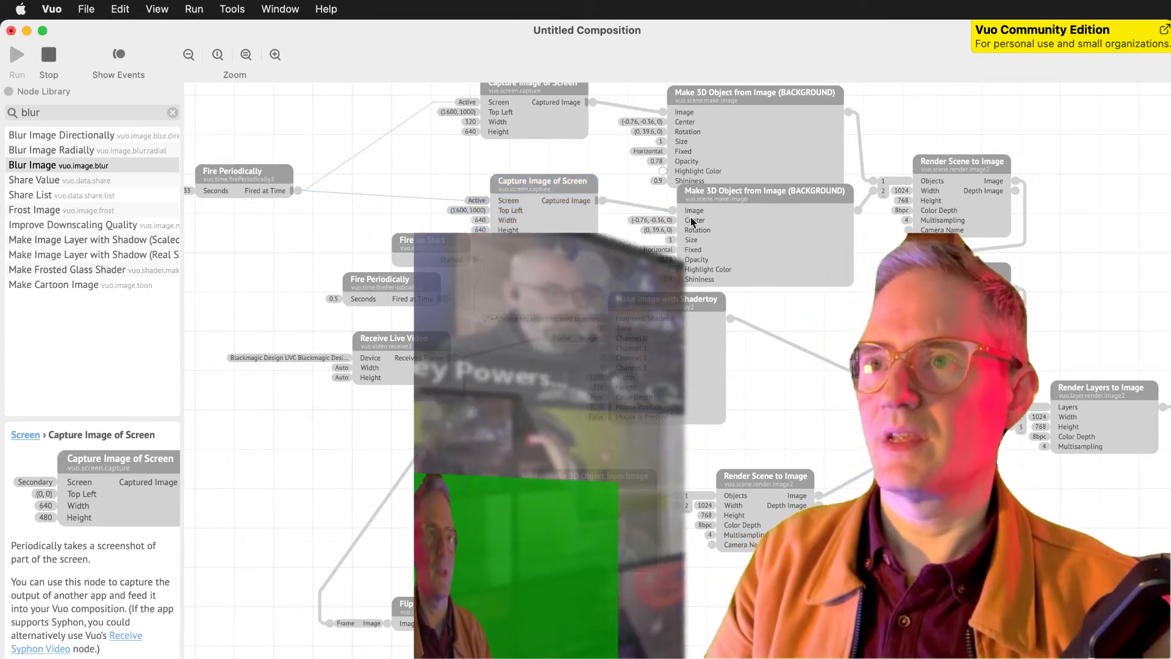
# Try the duplicated BACKGROUND object at center X 0.52 with a Y rotation of -50.4.
pyautogui.doubleClick(669, 225)
pyautogui.moveTo(591, 194); pyautogui.dragTo(624, 195)
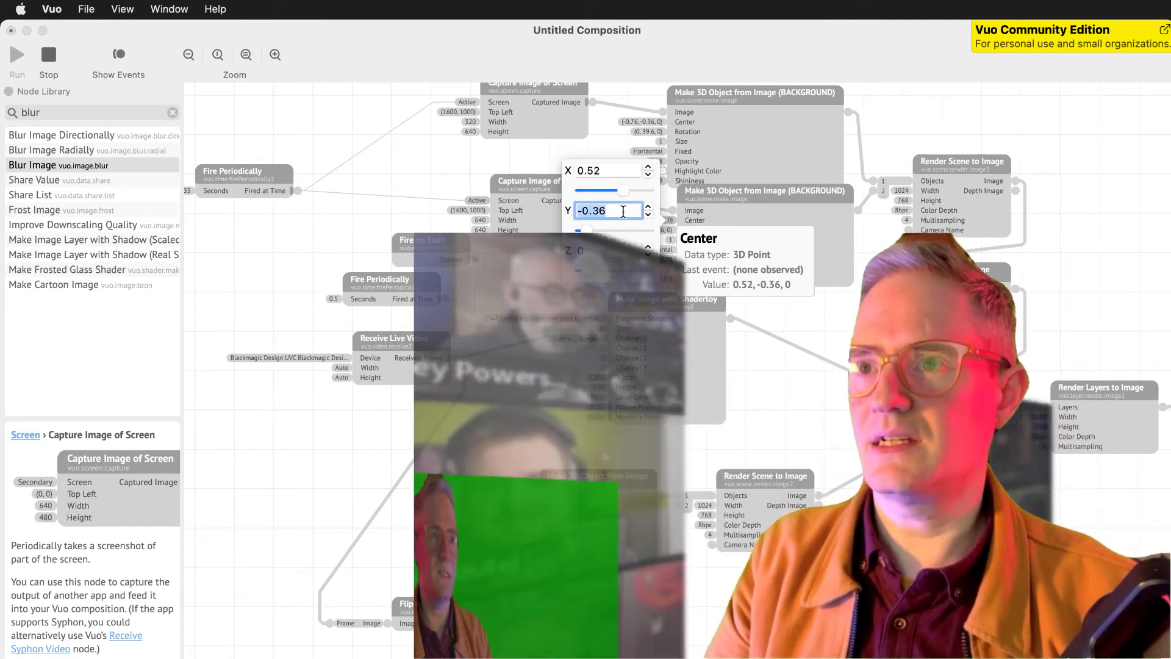
pyautogui.press('Tab')
pyautogui.moveTo(621, 241); pyautogui.dragTo(606, 241)
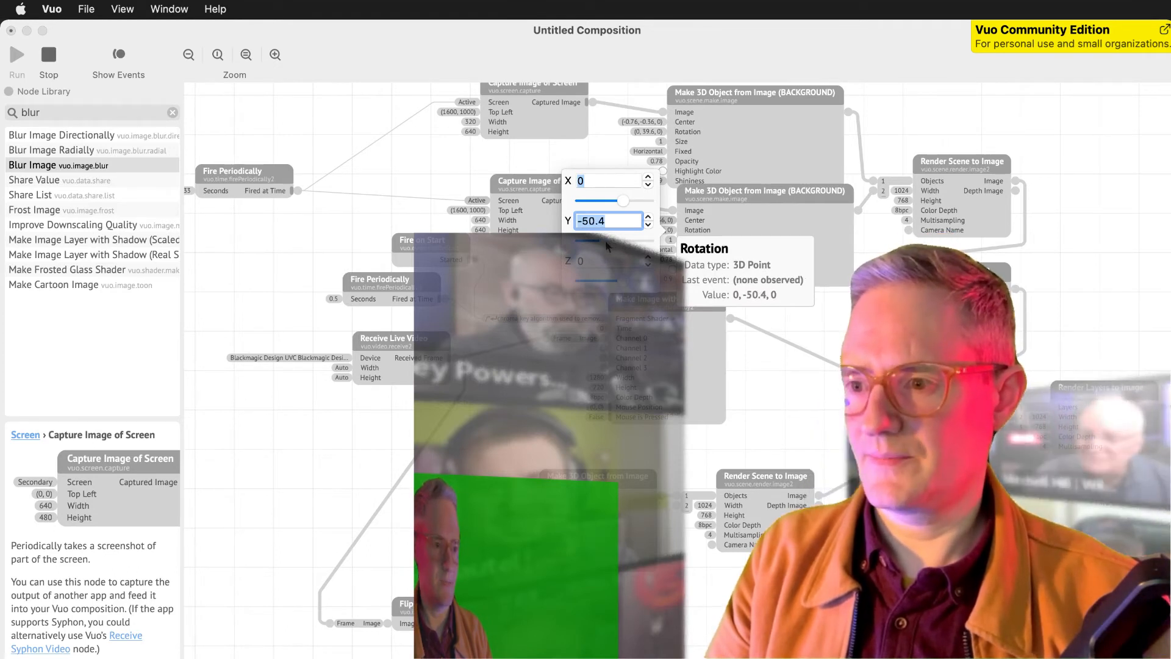
# Try the original BACKGROUND 3D object at size 2.
pyautogui.click(701, 164)
pyautogui.click(659, 141)
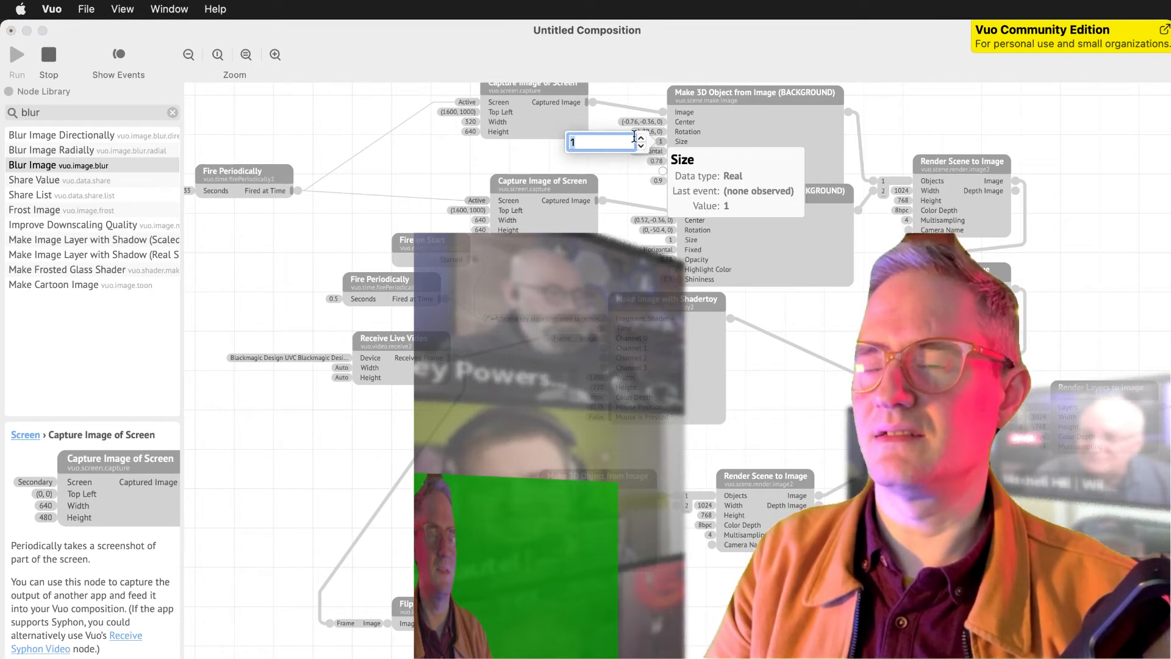
pyautogui.write('2')
pyautogui.press('Return')
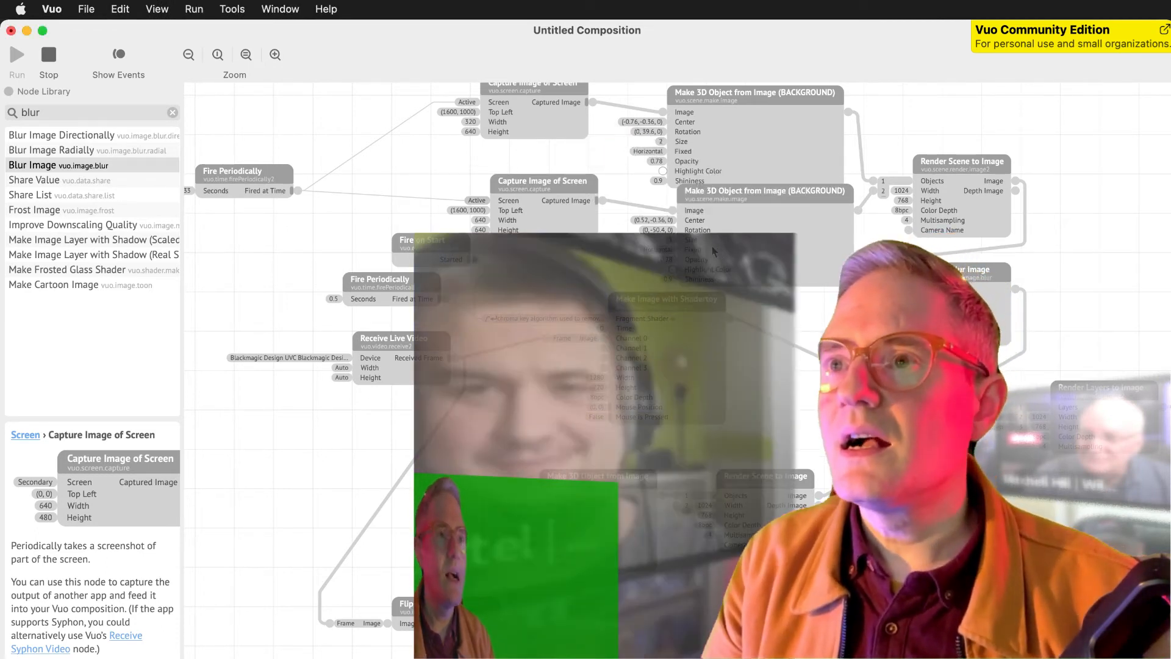
# Set the size of the duplicated BACKGROUND 3D object to 2.
pyautogui.click(670, 240)
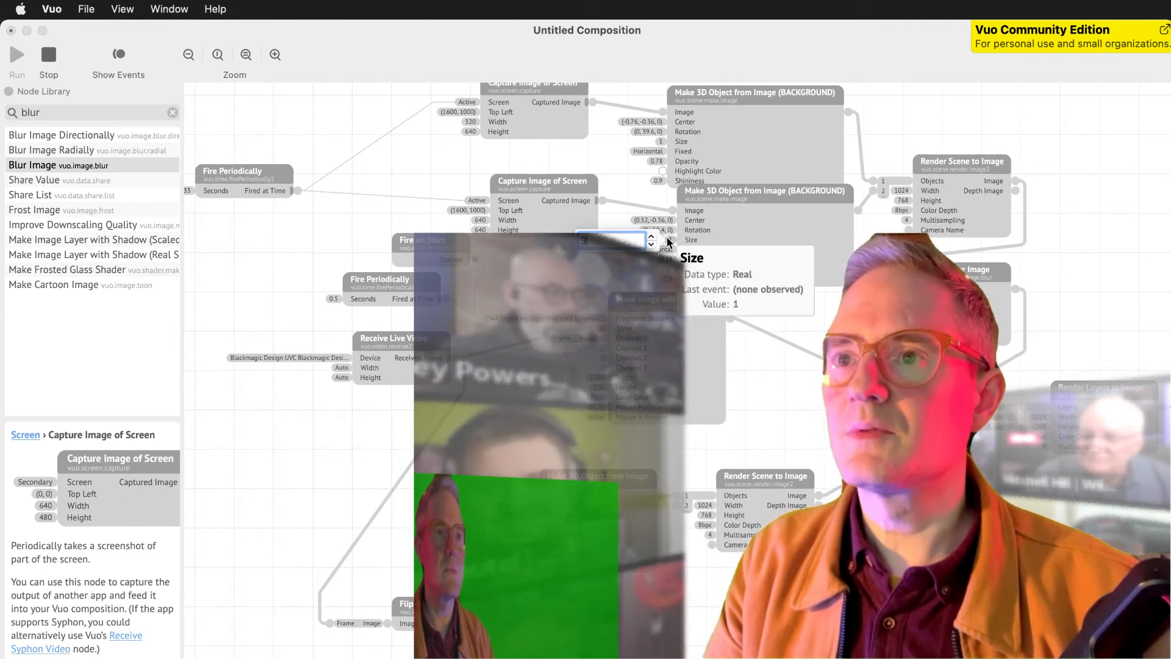
pyautogui.write('2')
pyautogui.press('Return')
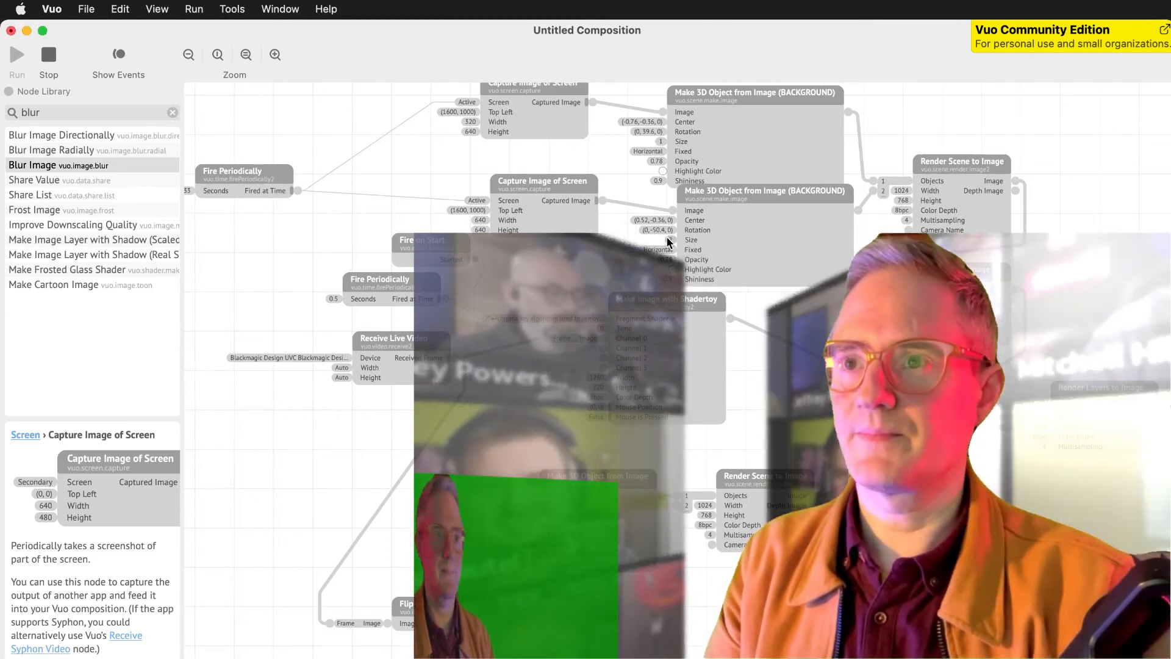
# Reposition the duplicated BACKGROUND object to center X 0.8 and Z 0.2, and set its Y rotation to -32.4.
pyautogui.click(659, 224)
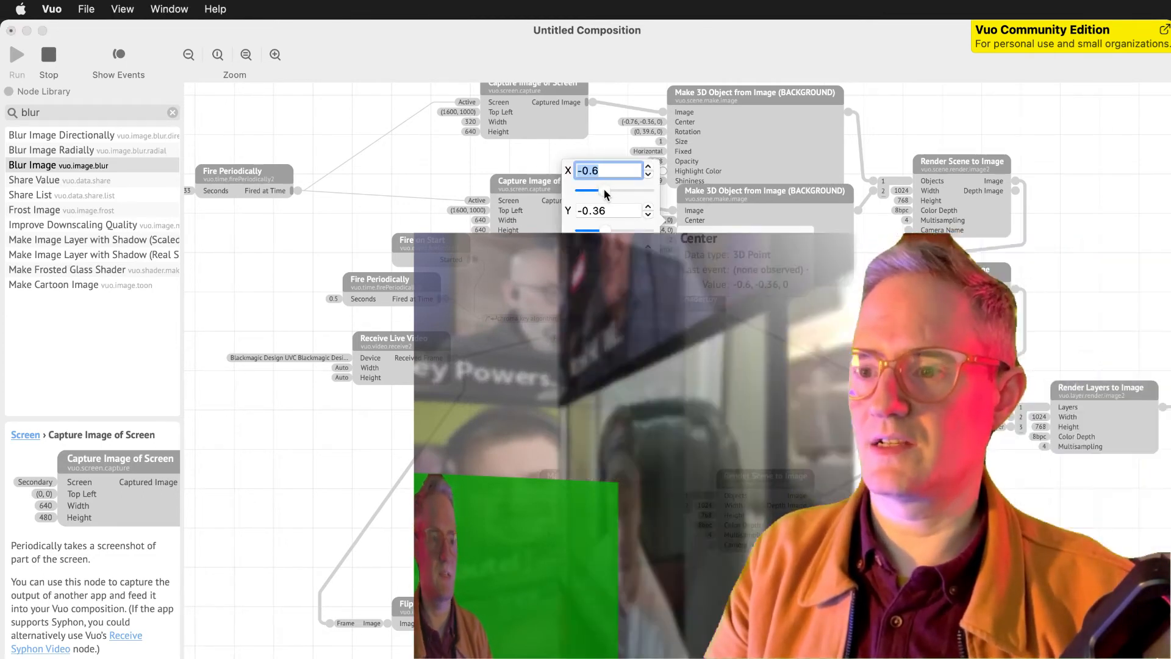
pyautogui.moveTo(614, 189); pyautogui.dragTo(628, 189)
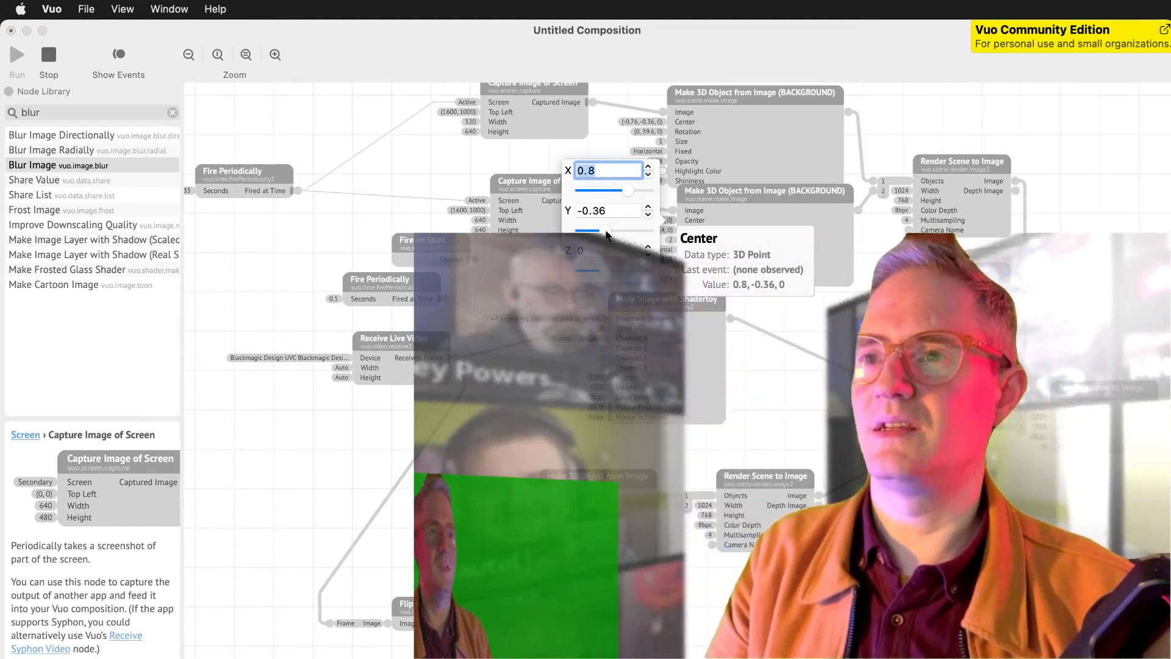
pyautogui.moveTo(602, 276); pyautogui.dragTo(596, 274)
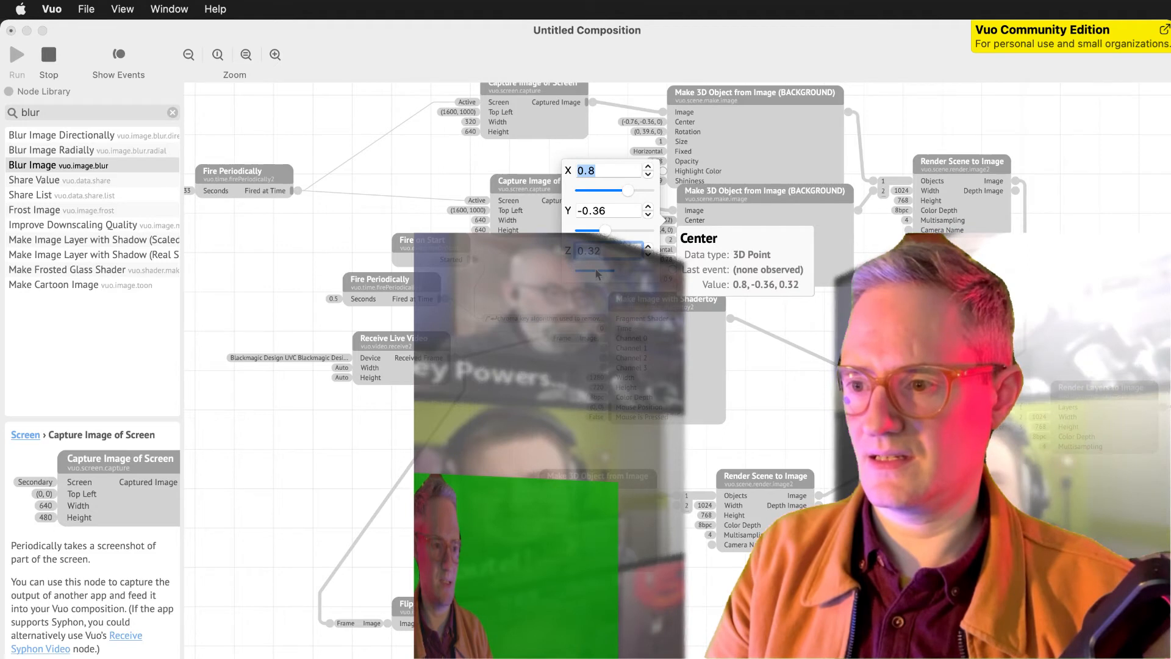
pyautogui.press('Tab')
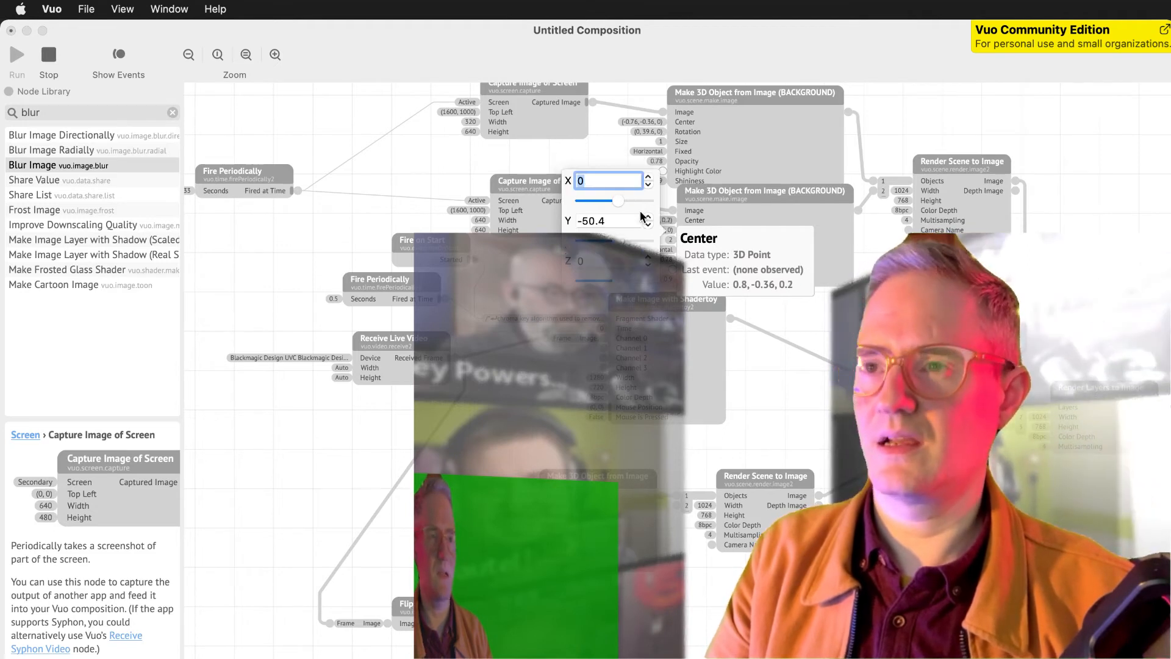
pyautogui.moveTo(616, 242); pyautogui.dragTo(611, 246)
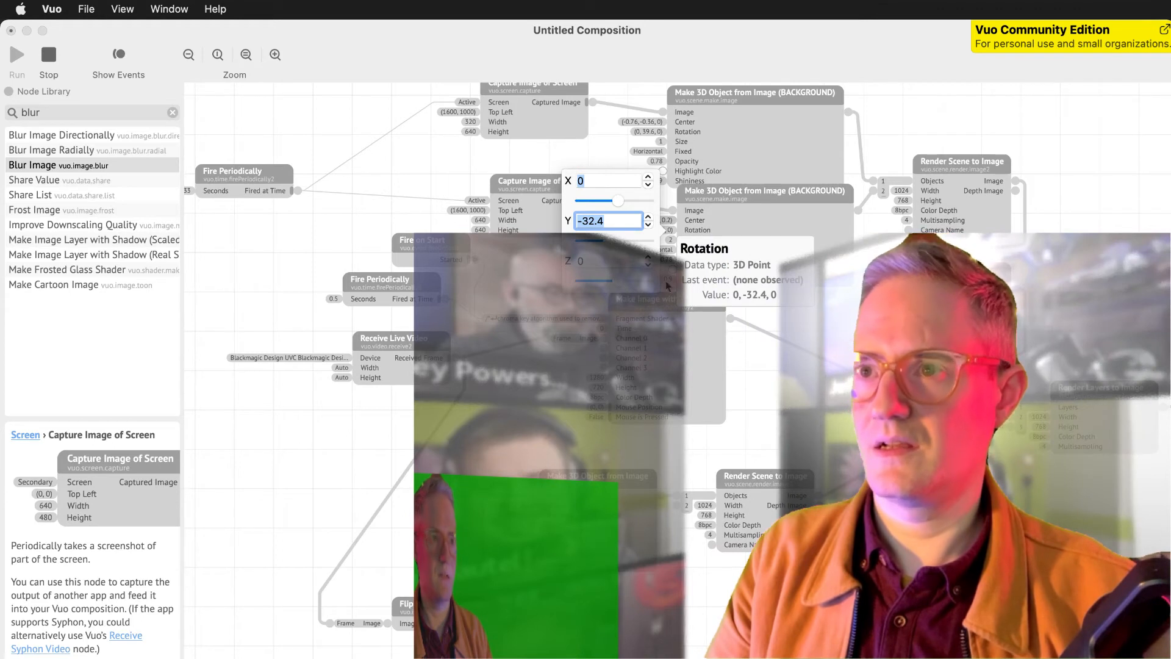
pyautogui.press('Return')
pyautogui.scroll(2, 754, 330)
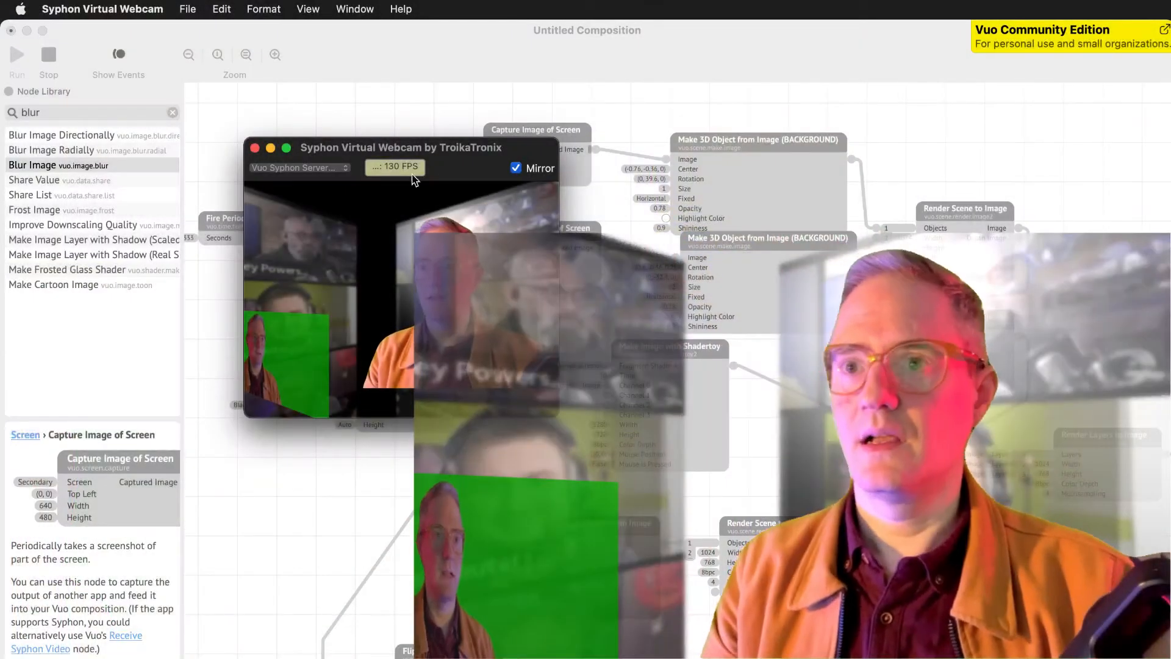
# Switch to Syphon Virtual Webcam, move its window aside and check its Syphon source selection.
pyautogui.moveTo(462, 146); pyautogui.dragTo(344, 136)
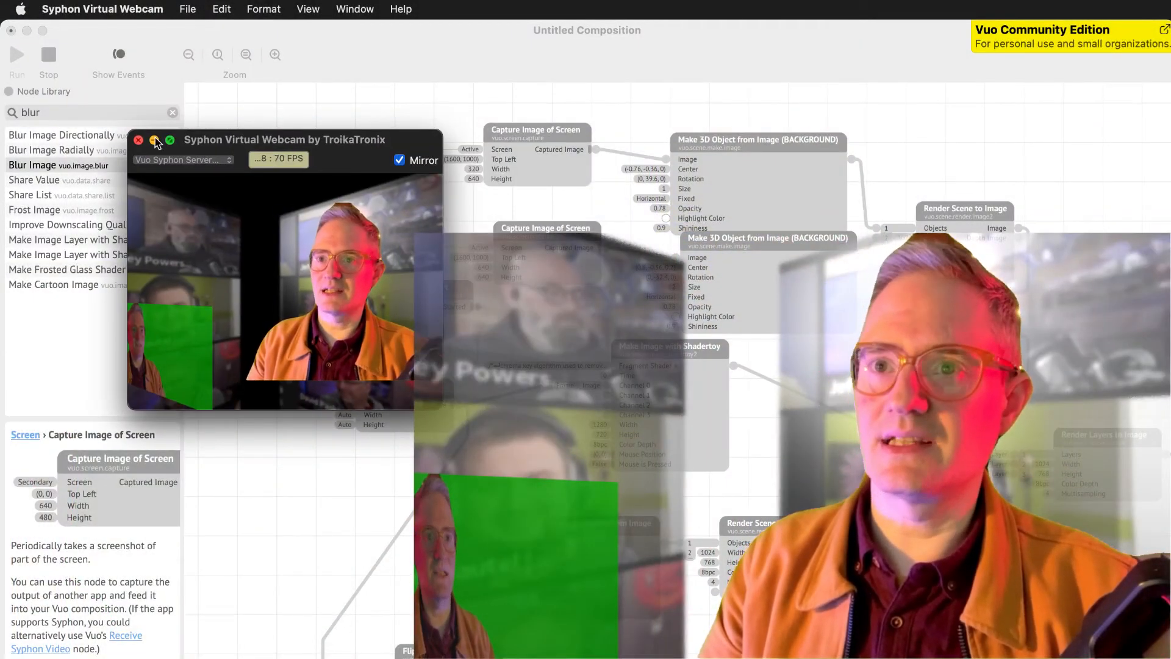
pyautogui.click(229, 158)
pyautogui.click(234, 161)
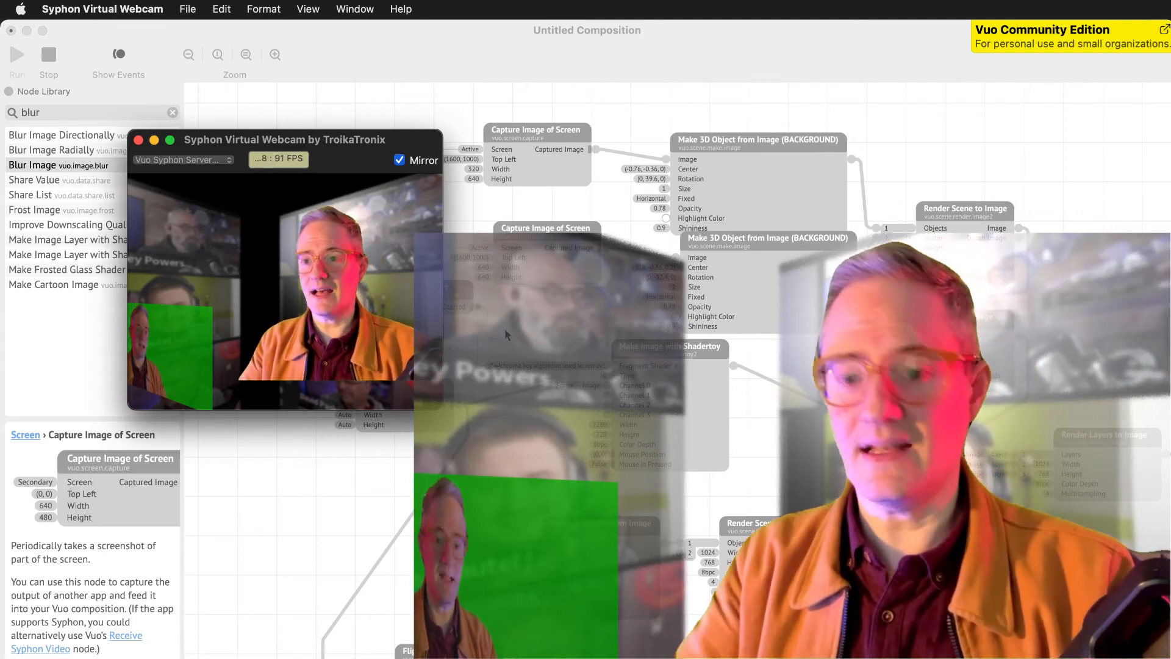
# Switch to Zoom, select OBS Virtual Camera as the camera in the video settings, and close the settings.
pyautogui.press('super+Tab')
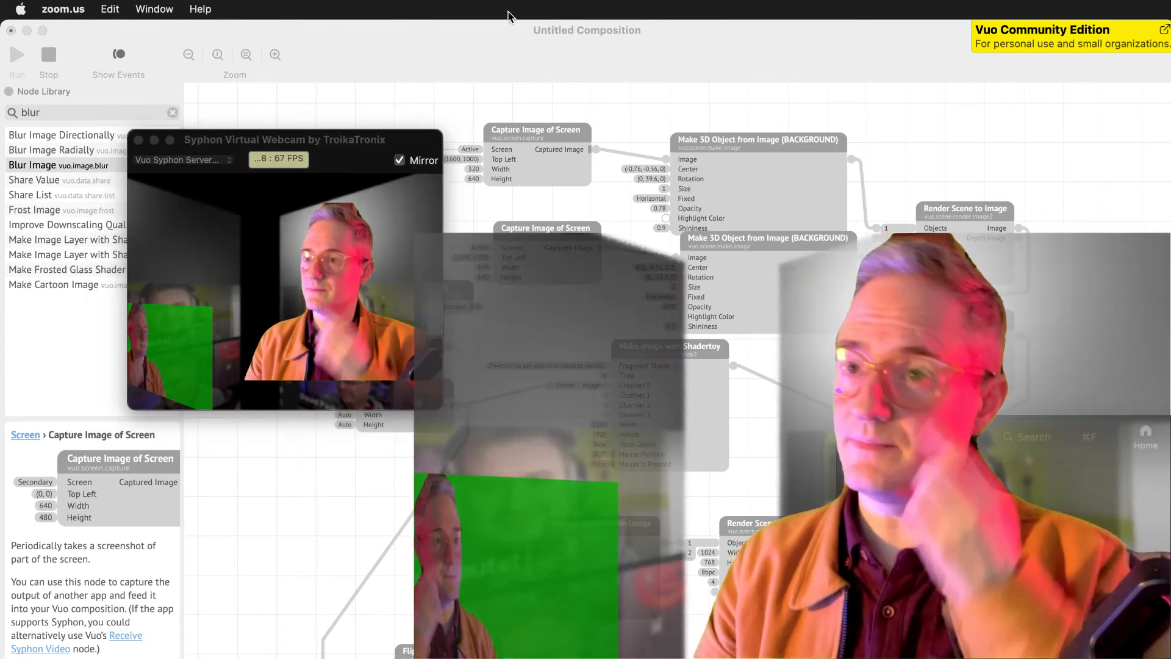
pyautogui.moveTo(712, 71); pyautogui.dragTo(270, 98)
pyautogui.click(121, 177)
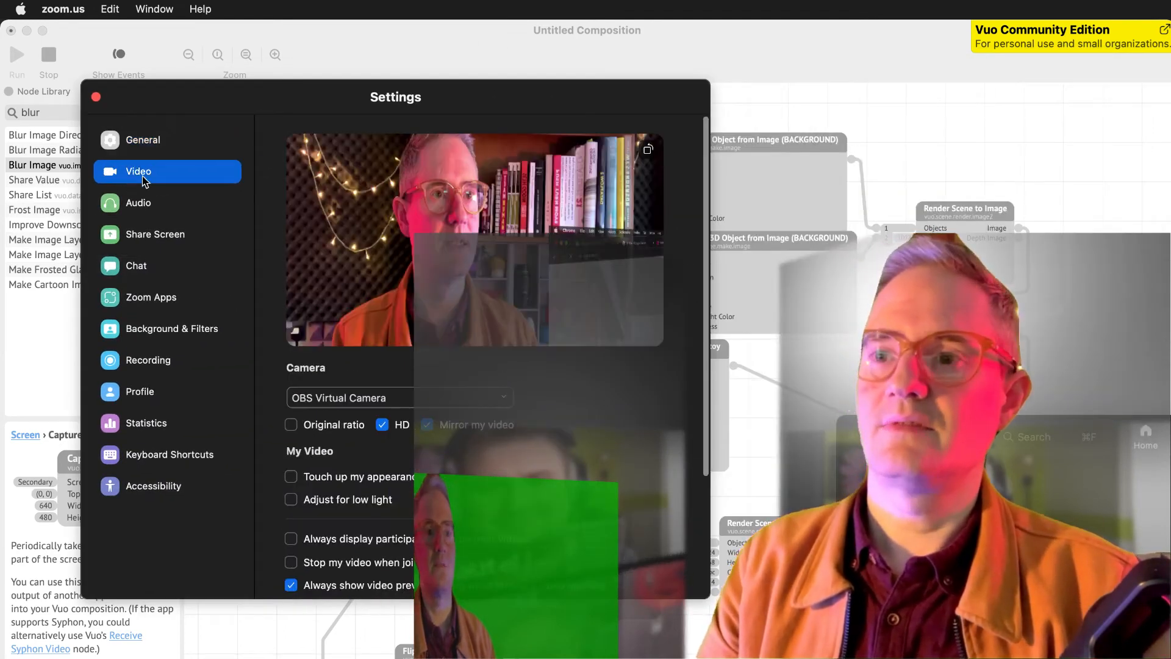
pyautogui.click(384, 403)
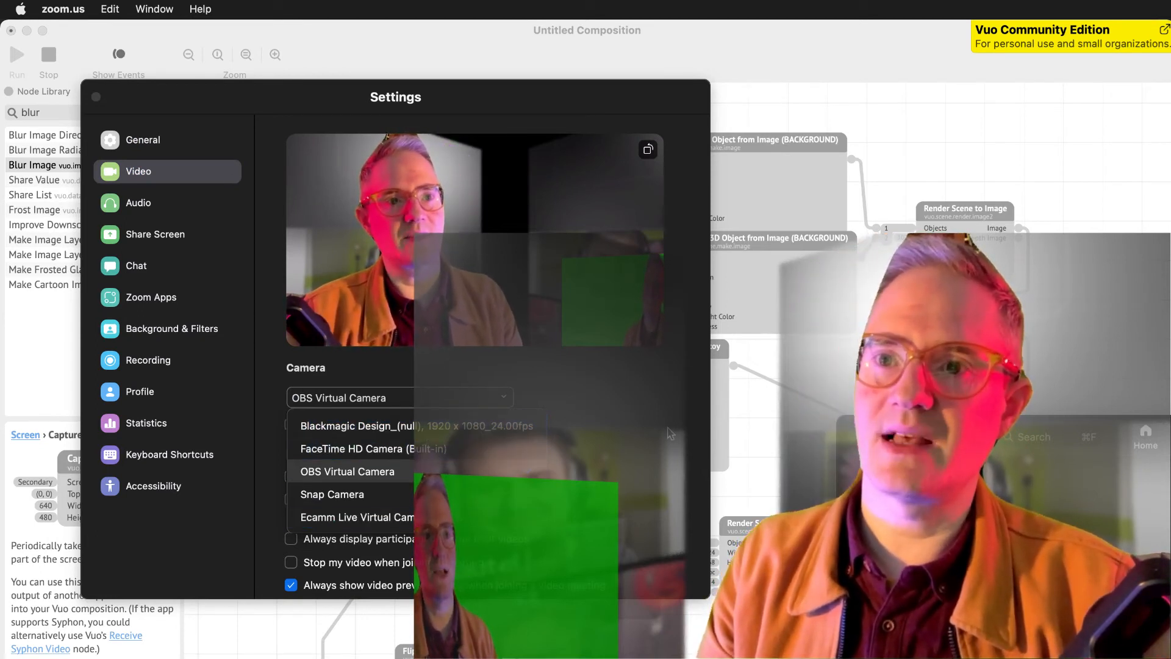
pyautogui.click(348, 471)
pyautogui.click(96, 97)
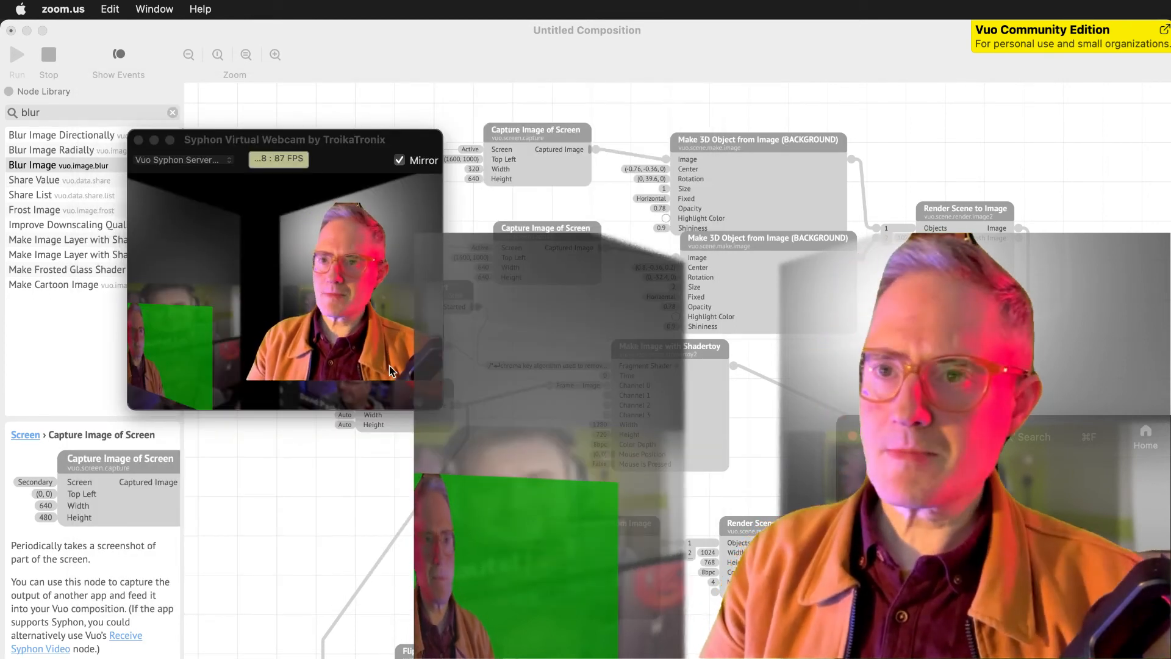
# Return to Vuo and edit the width and height of the Render Layers to Image node.
pyautogui.click(428, 325)
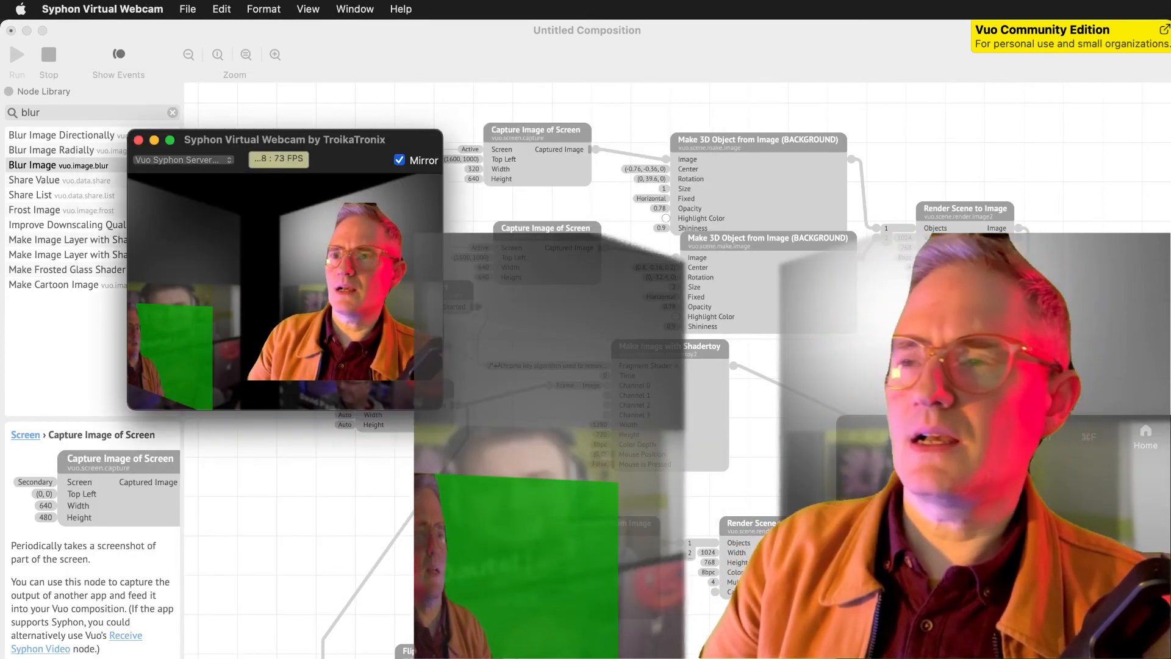
pyautogui.press('super+Tab')
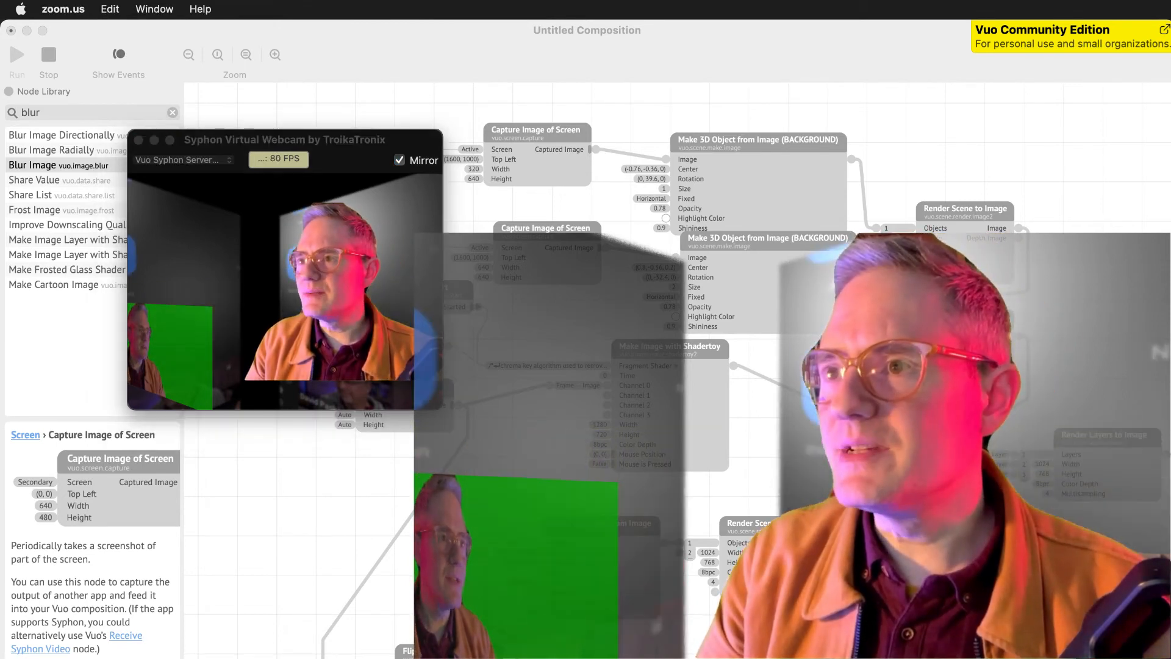
pyautogui.press('super+Tab')
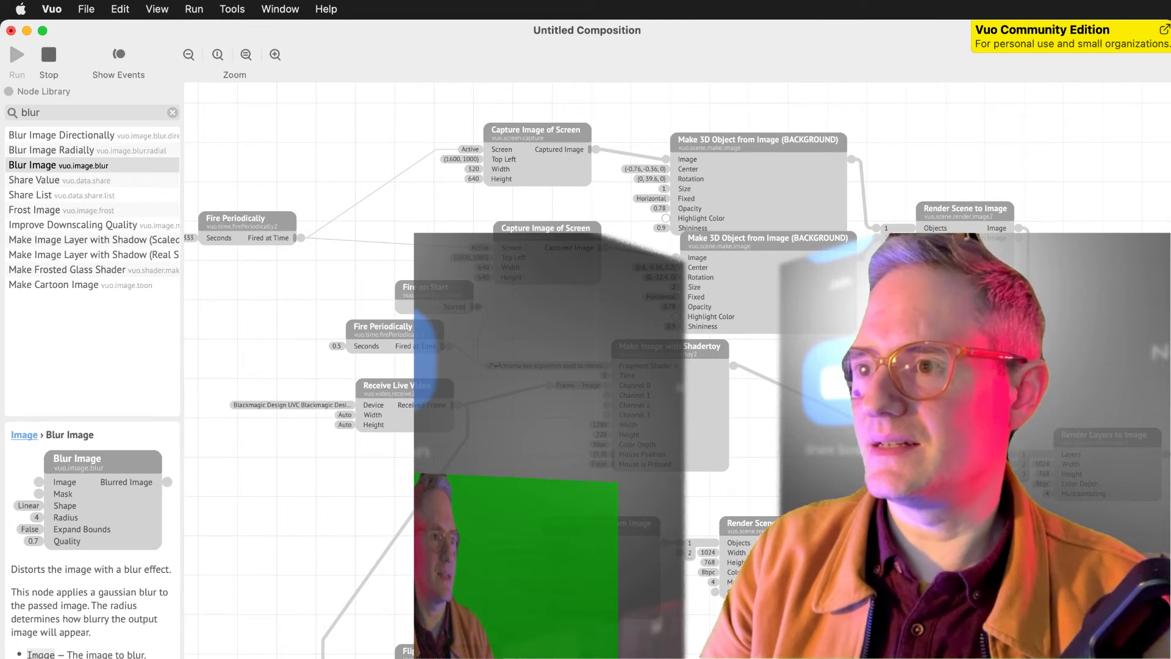
pyautogui.click(1043, 464)
pyautogui.press('Tab')
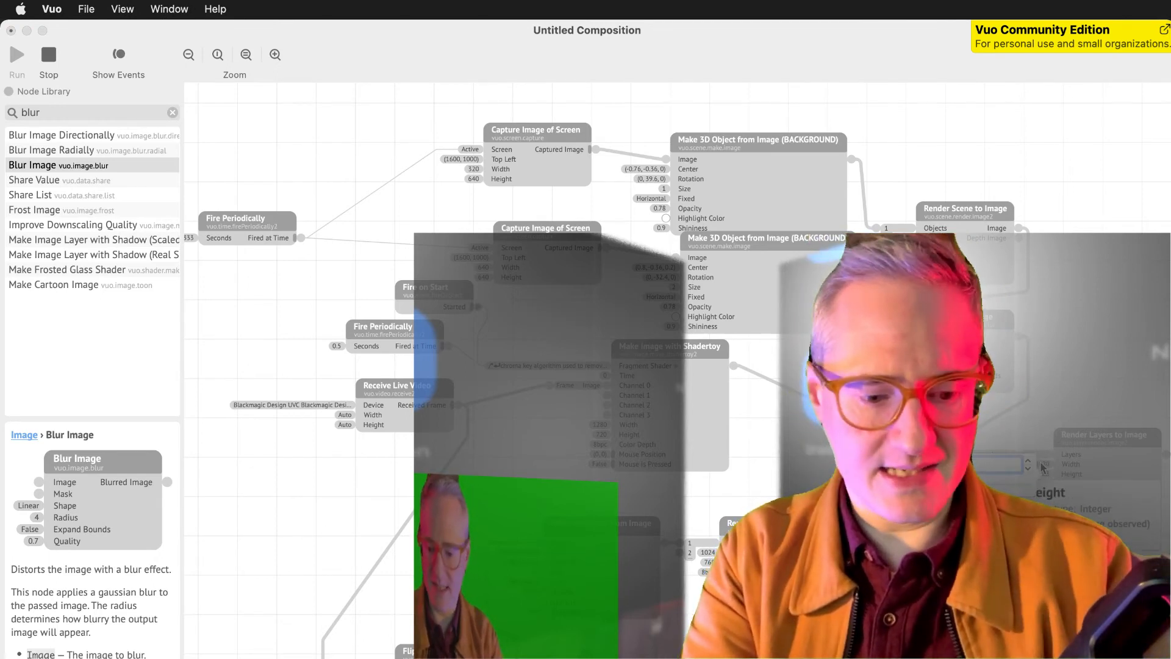
pyautogui.press('Return')
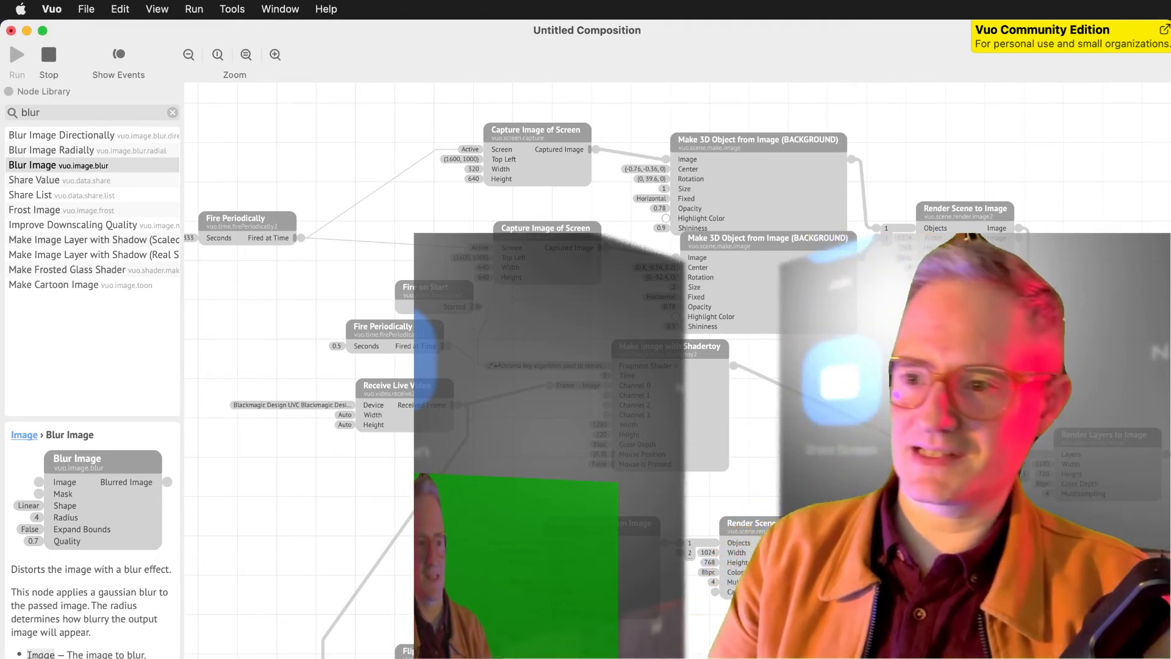
# Switch to Zoom and open its video settings to check the virtual camera preview.
pyautogui.press('super+Tab')
pyautogui.press('super+Tab')
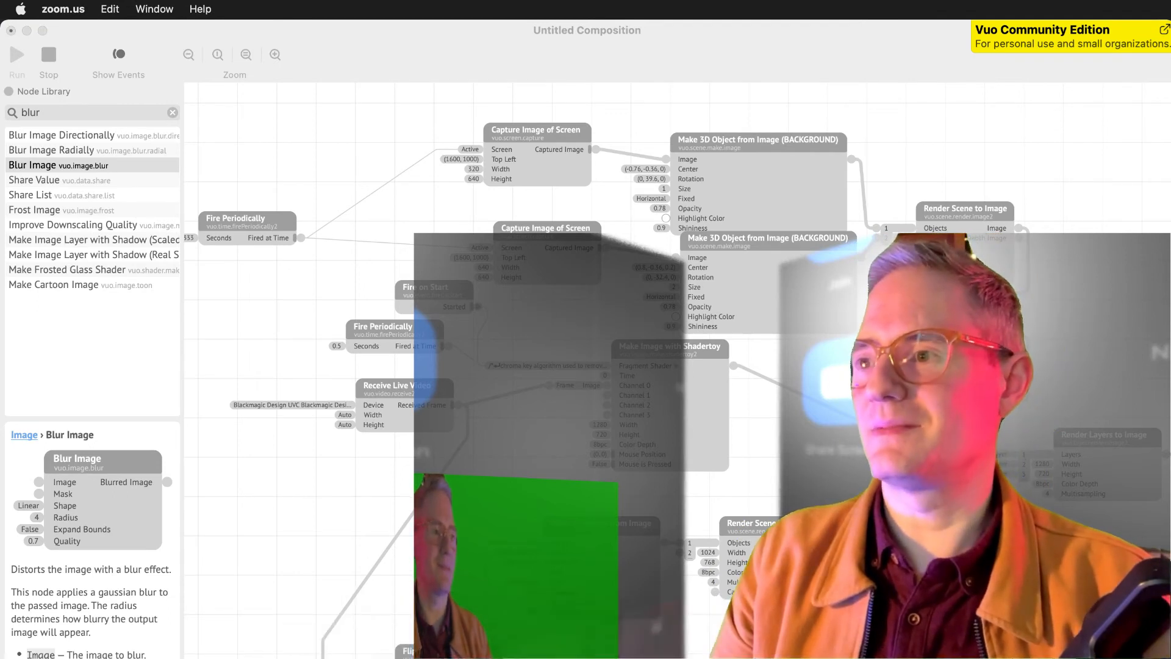
pyautogui.press('super+comma')
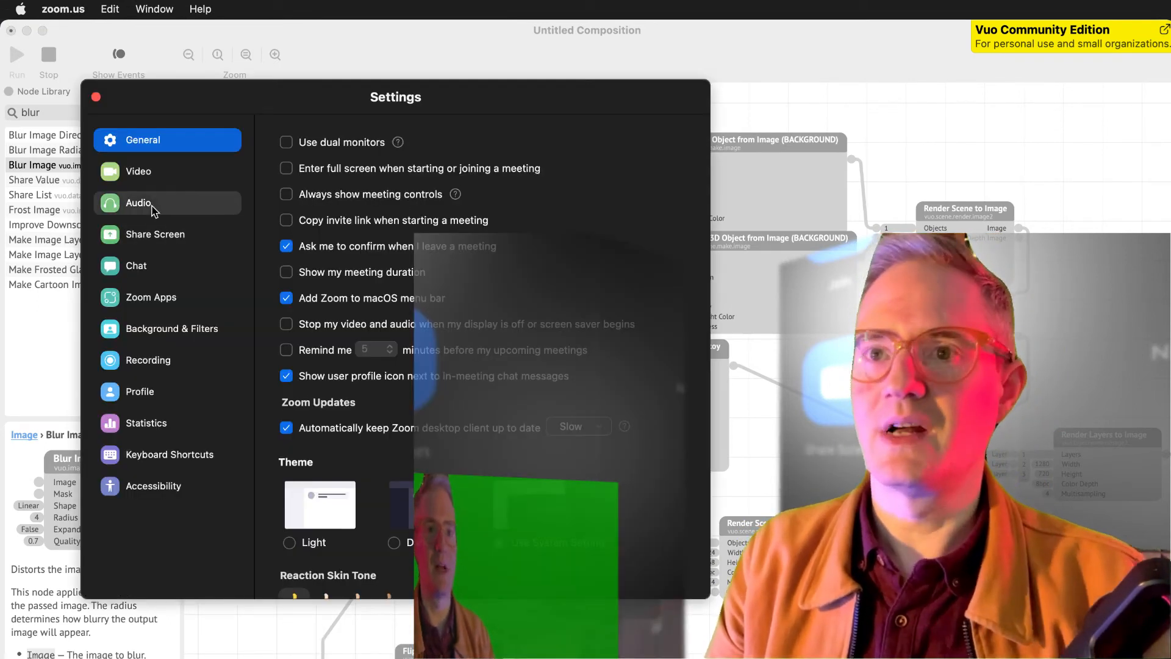
pyautogui.click(149, 171)
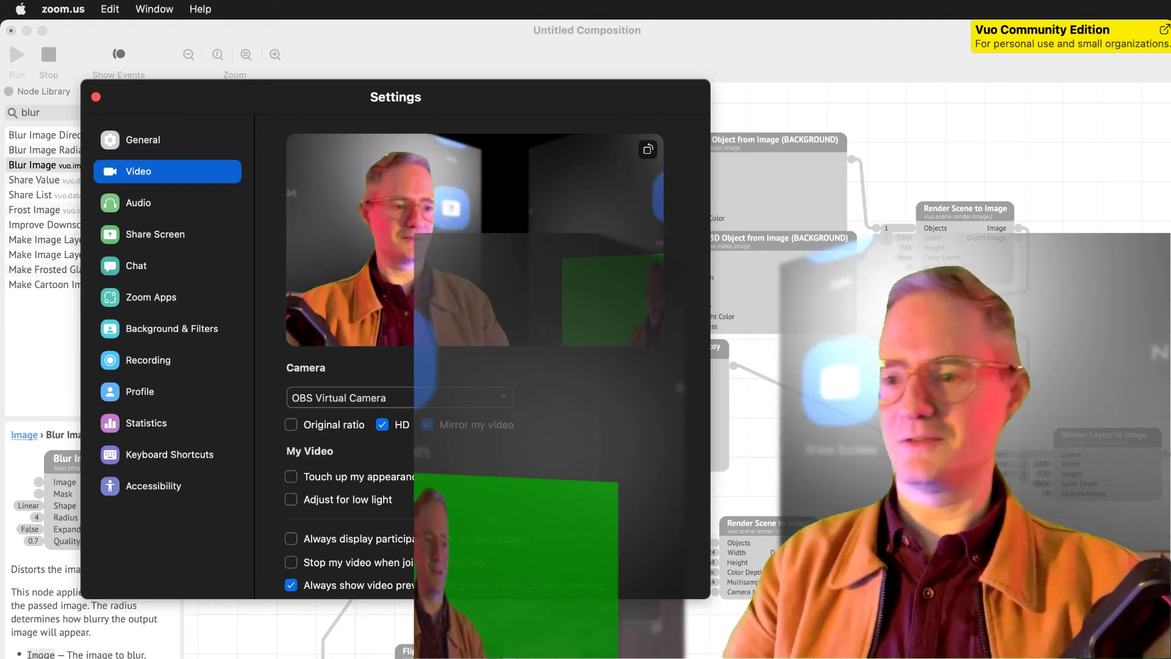
# Return to Vuo and set the upper Render Scene to Image node's width to 1280 and height to 720.
pyautogui.press('super+Tab')
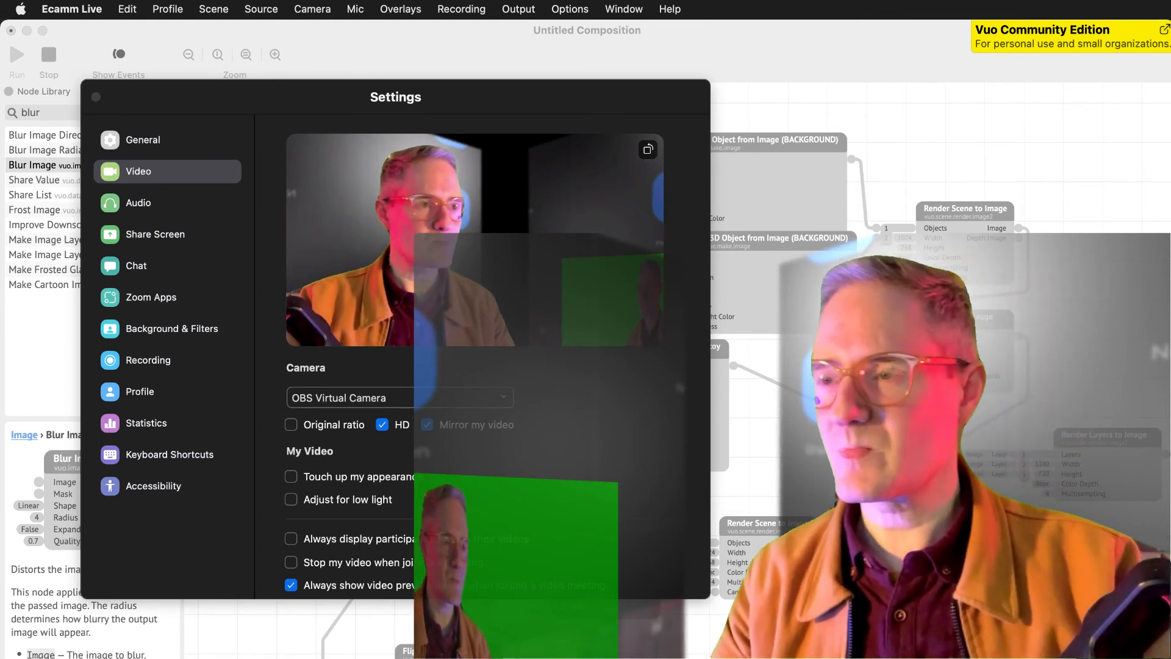
pyautogui.press('super+Tab')
pyautogui.doubleClick(902, 238)
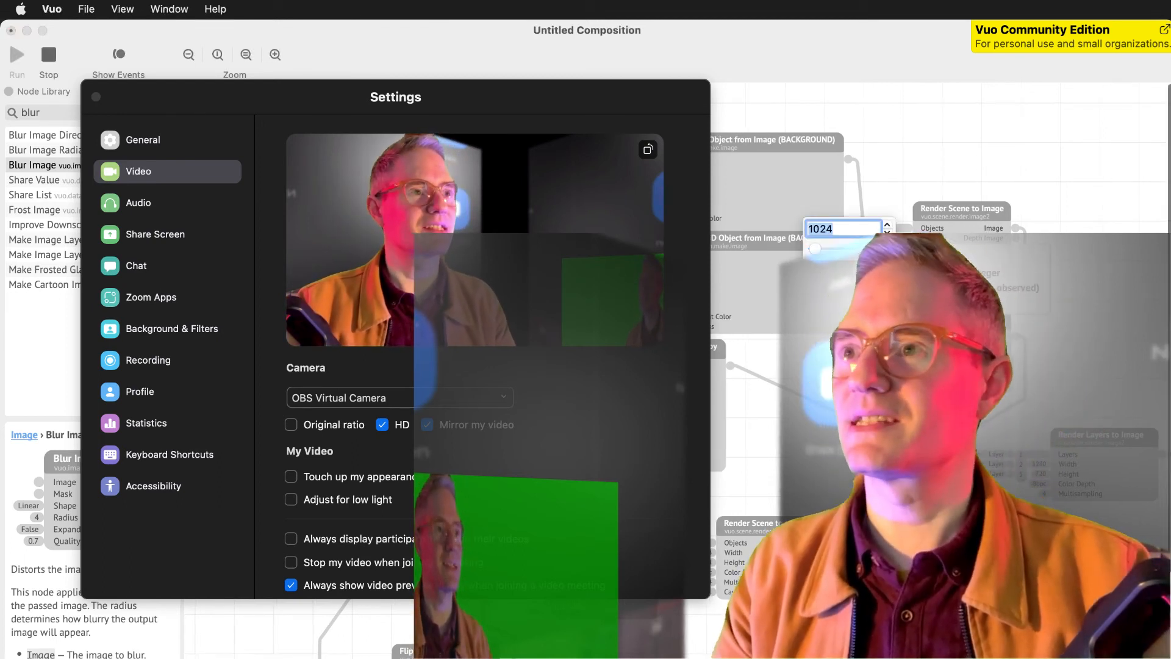
pyautogui.write('120')
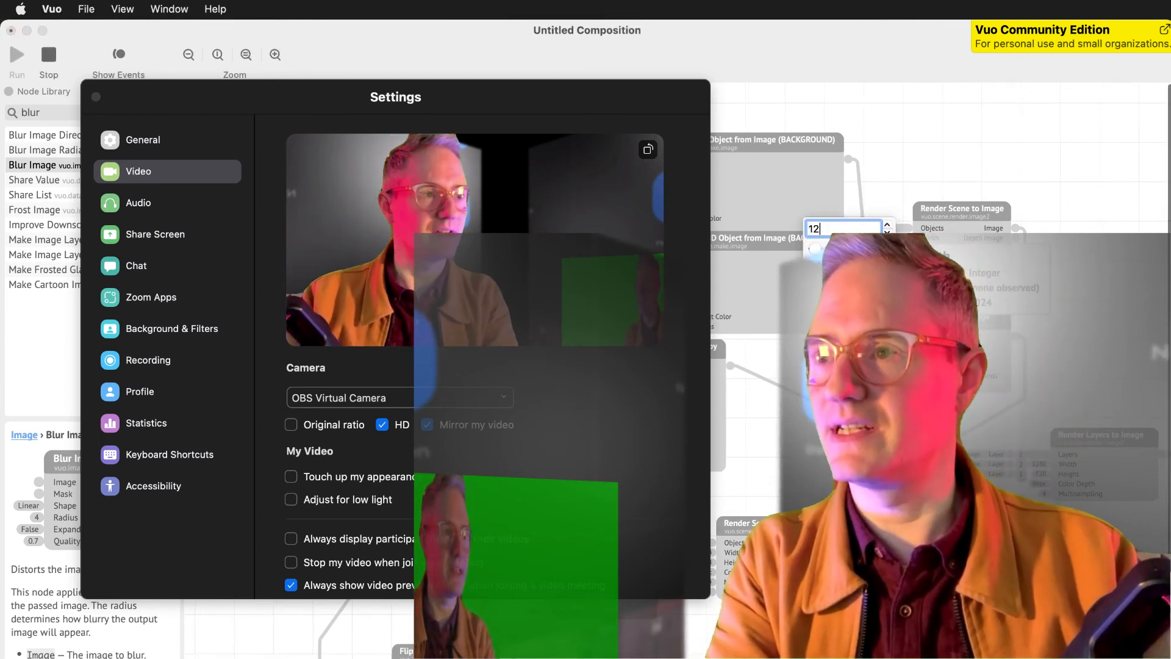
pyautogui.press('Tab')
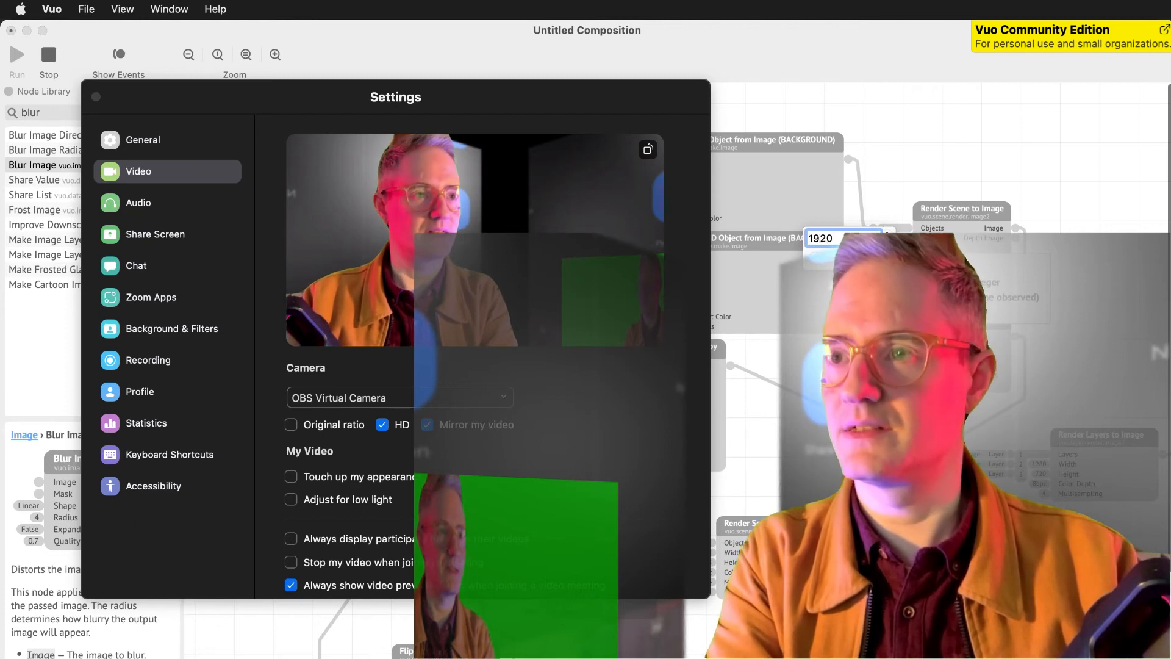
pyautogui.write('720')
pyautogui.press('Return')
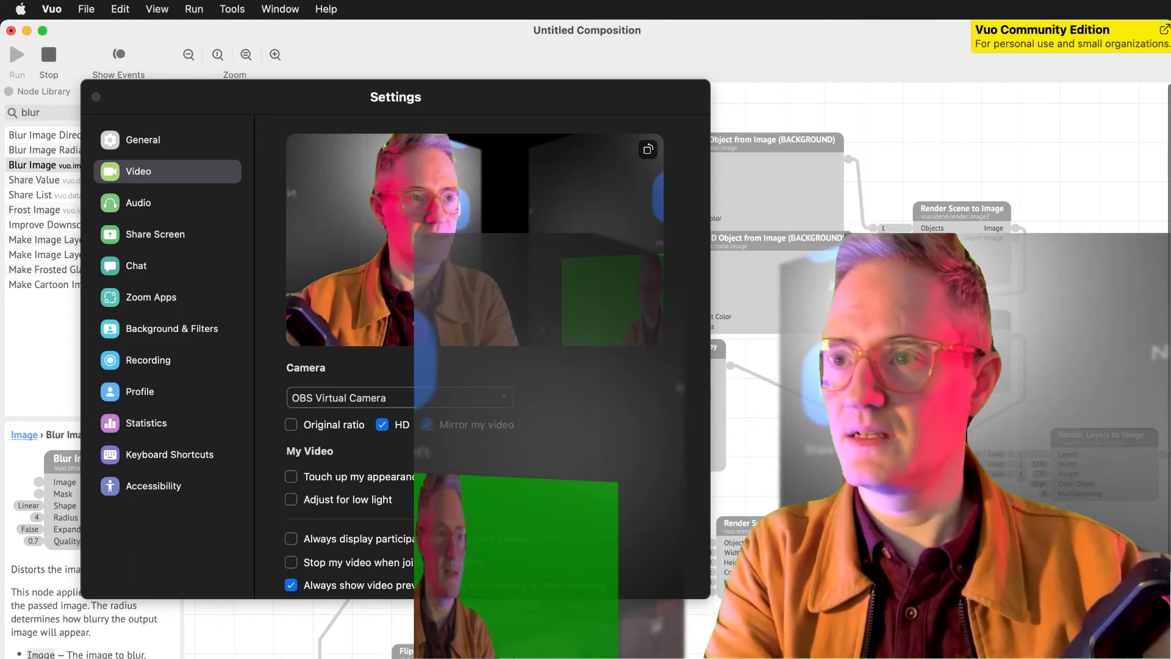
# Set the lower Render Scene to Image node's width to 1280.
pyautogui.scroll(-1, 940, 366)
pyautogui.scroll(-1, 939, 366)
pyautogui.hscroll(-4, 939, 366)
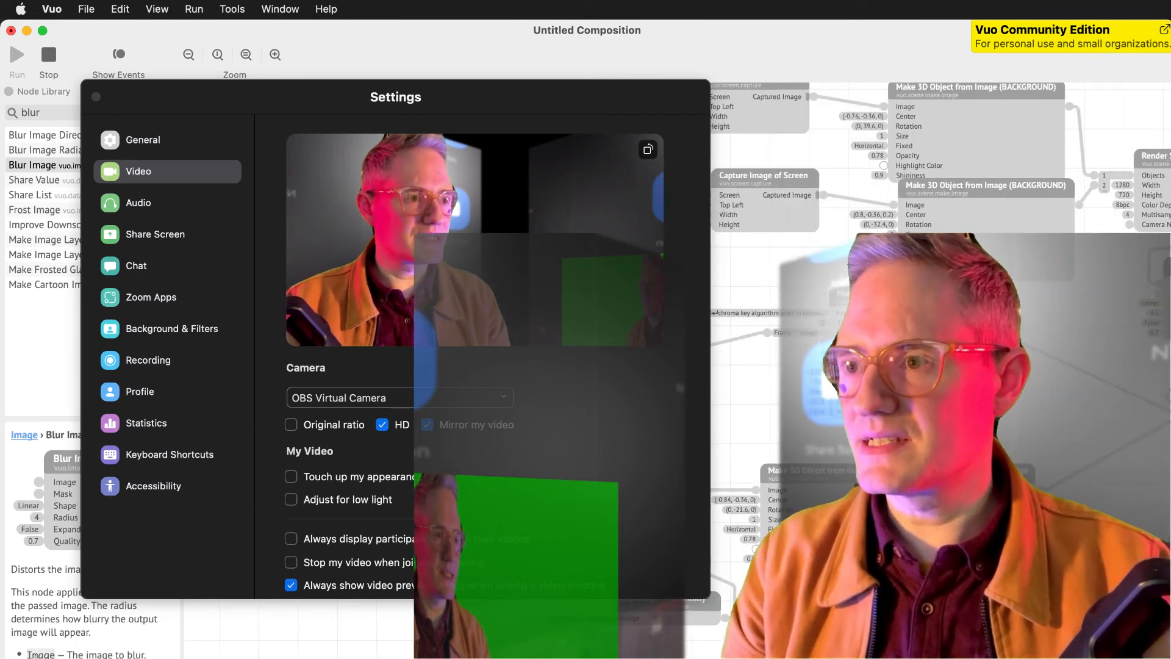
pyautogui.doubleClick(879, 495)
pyautogui.write('1280')
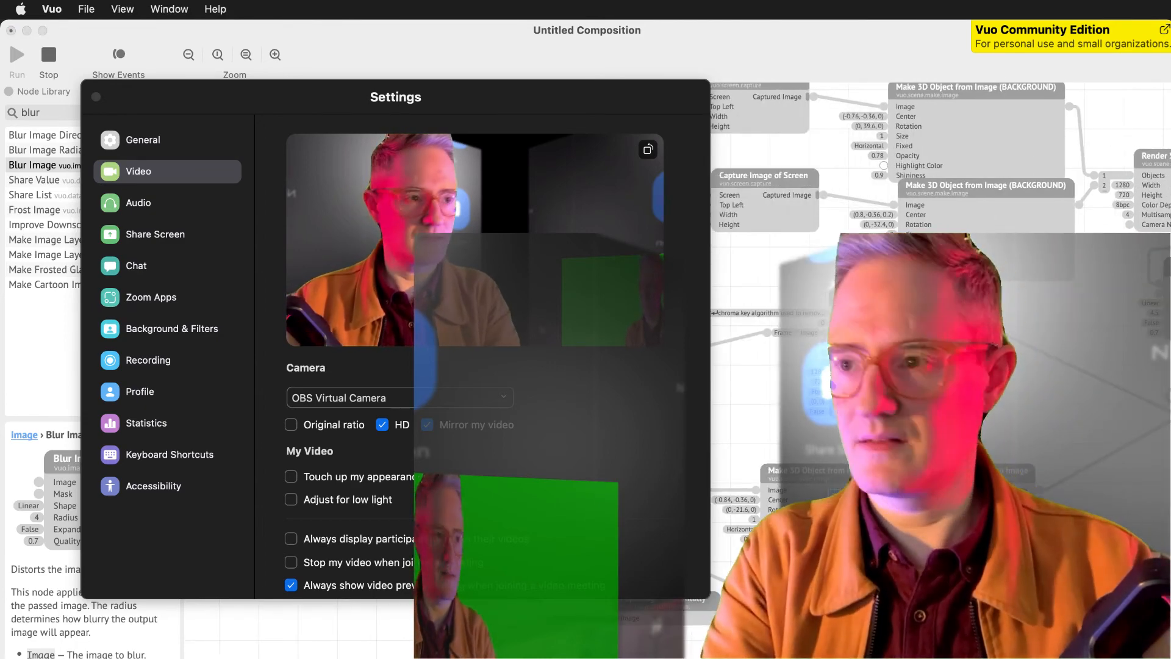
pyautogui.press('Return')
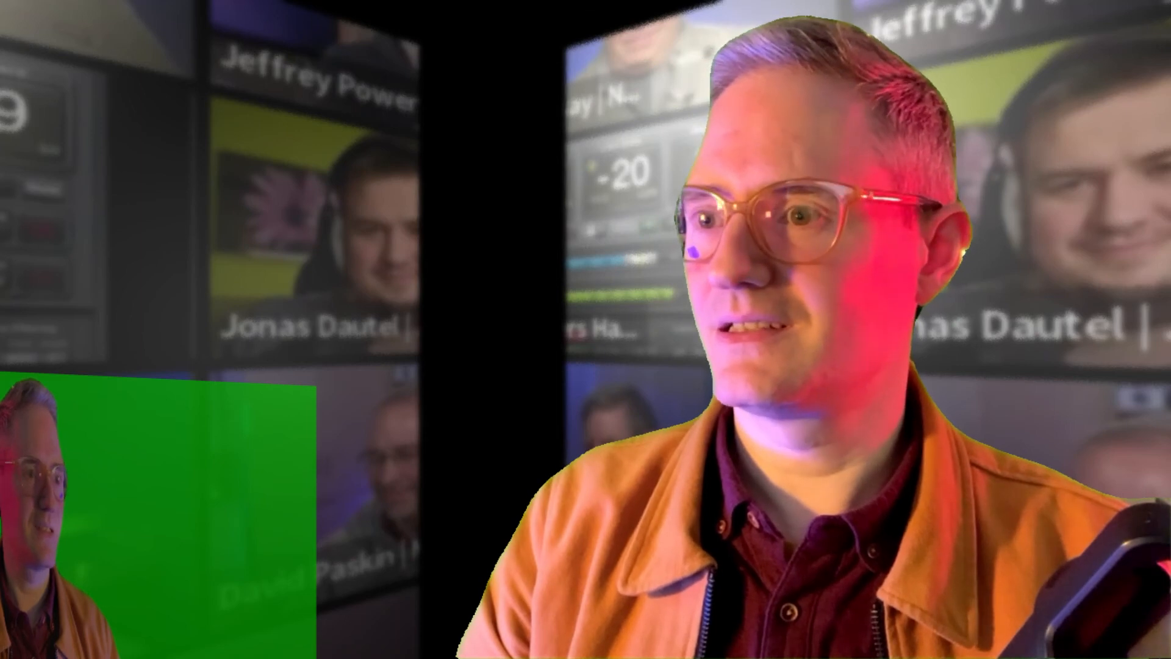
# Switch to Chrome and look through the CGTrader download page for Virtual TV Studio News Desk 1.
pyautogui.press('super+Tab')
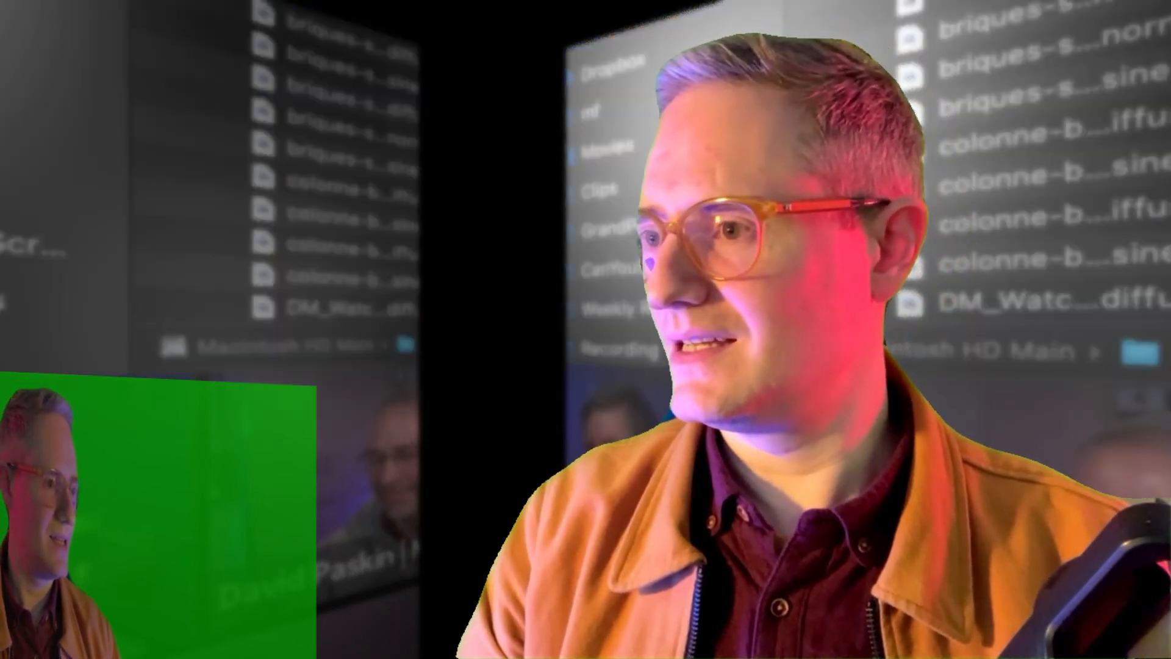
pyautogui.scroll(-5, 336, 158)
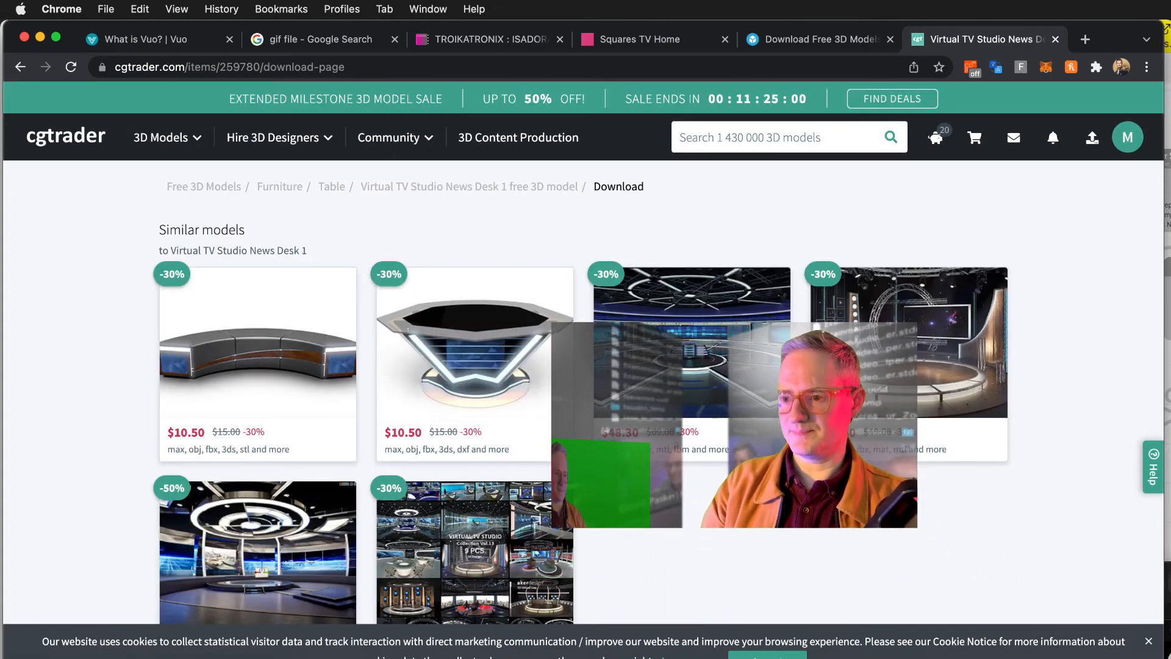
pyautogui.scroll(-10, 591, 540)
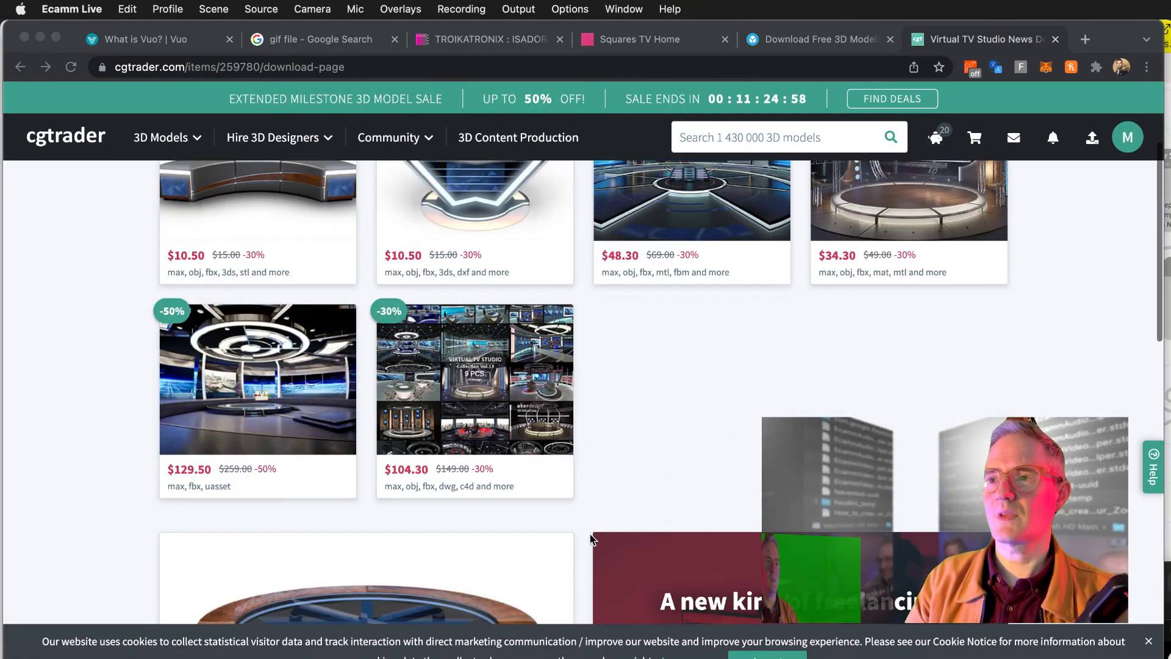
pyautogui.scroll(1, 591, 540)
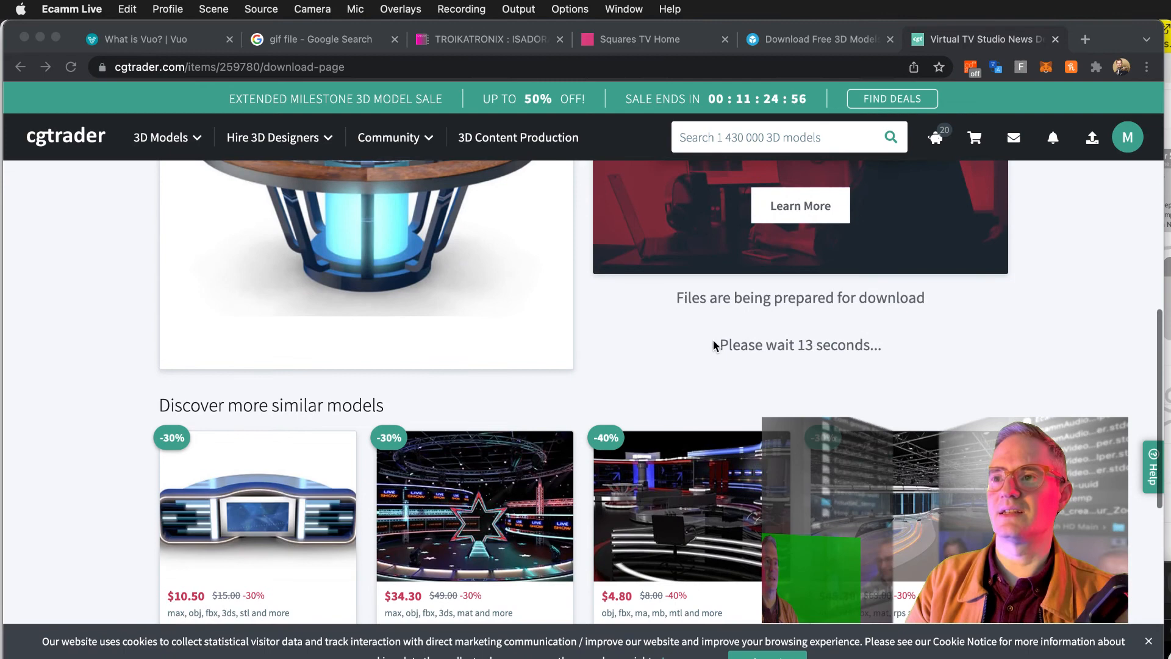
pyautogui.click(714, 345)
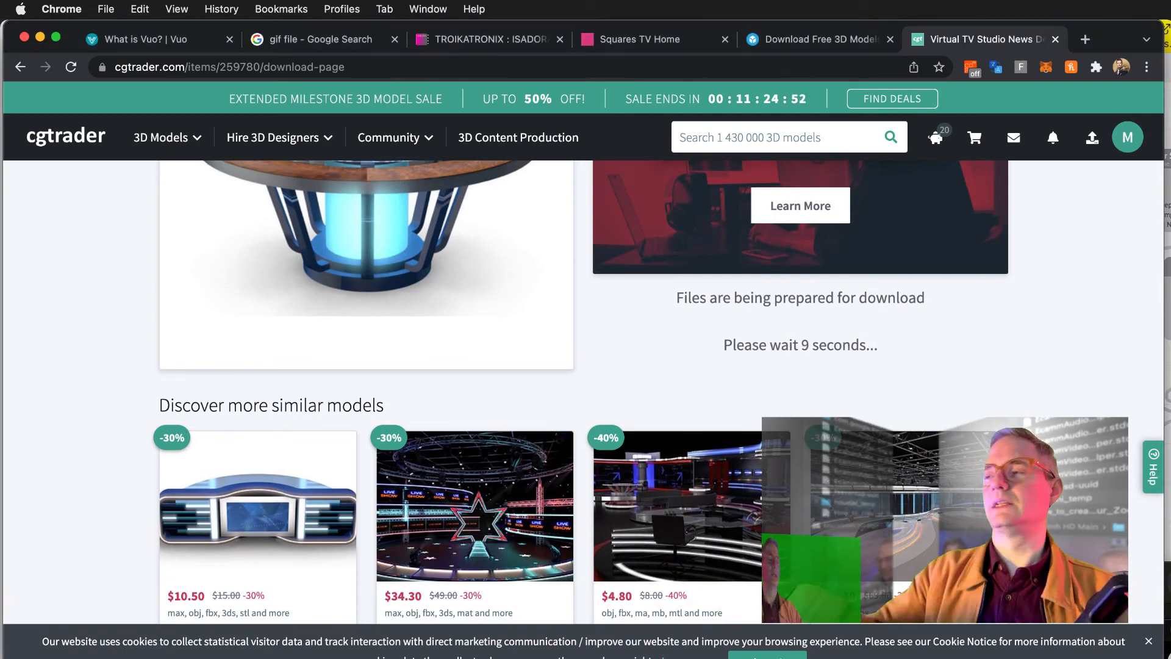
# Bring up the Squares TV home page and look over its Toolkit section.
pyautogui.press('super+t')
pyautogui.write('t')
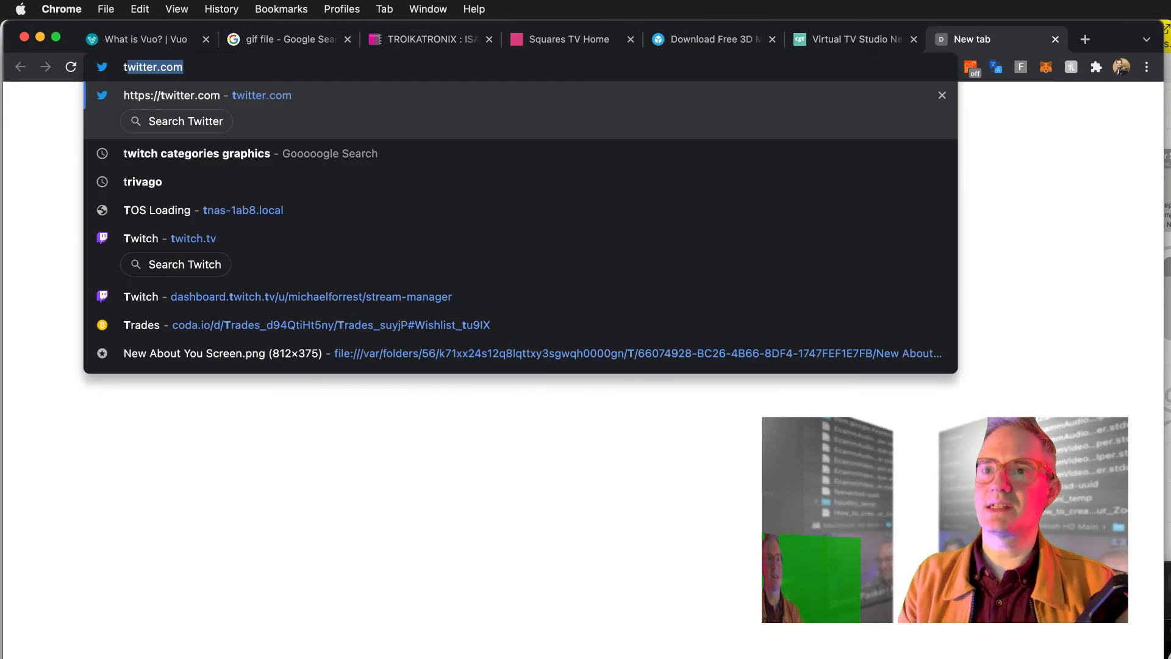
pyautogui.press('super+4')
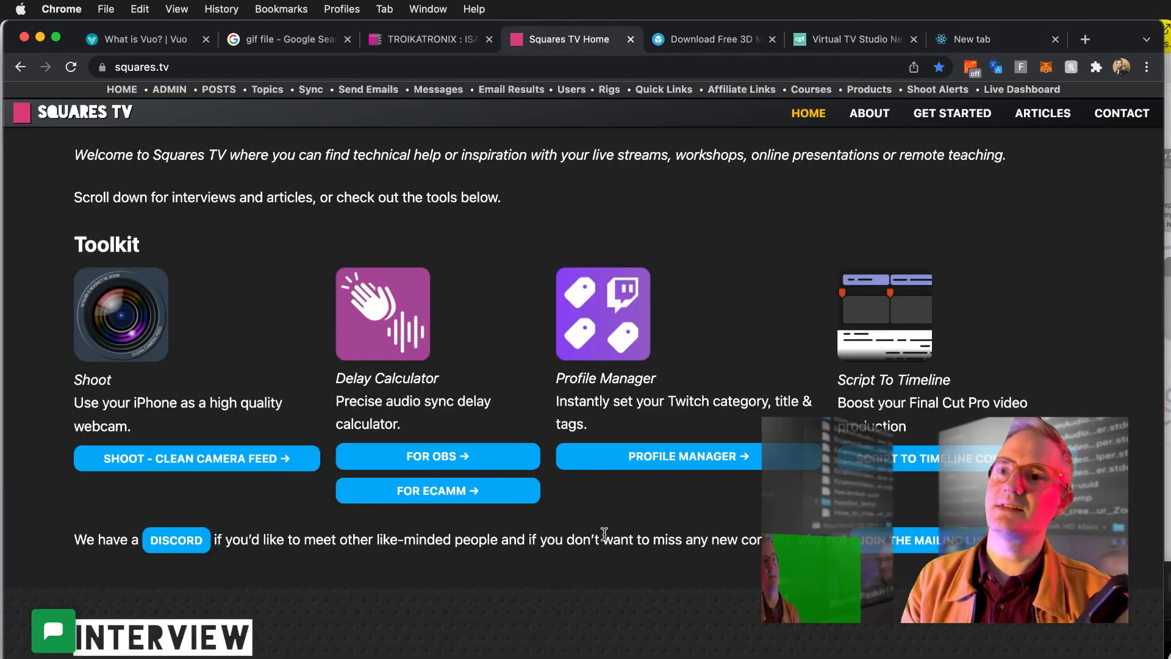
pyautogui.scroll(-1, 405, 433)
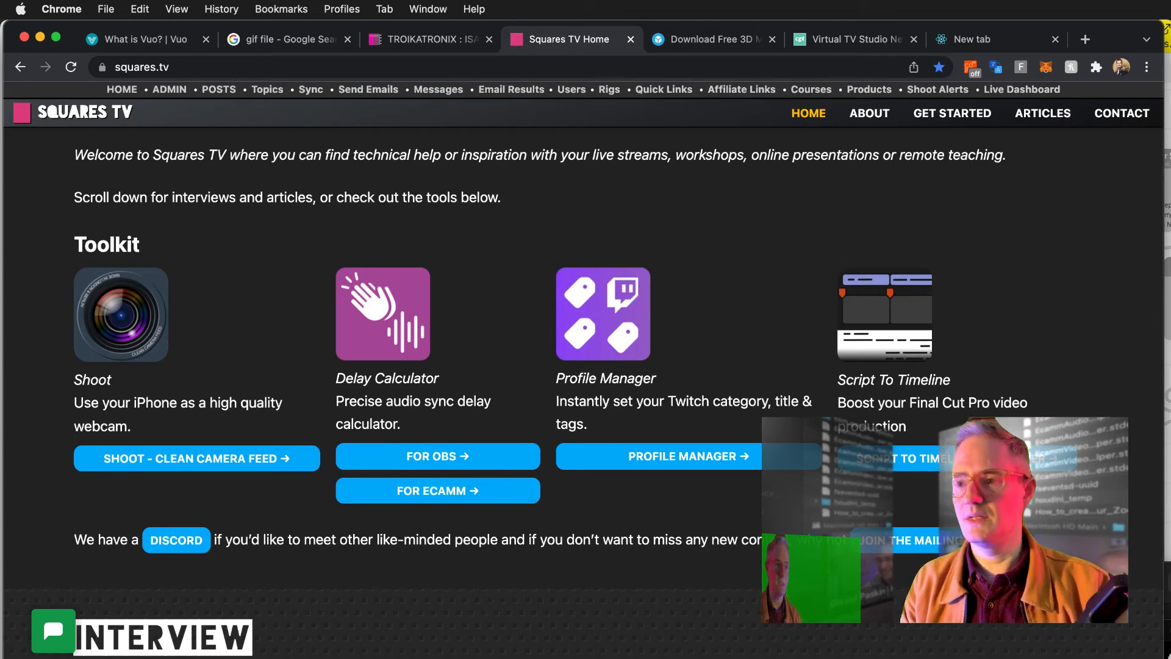
pyautogui.press('super+Tab')
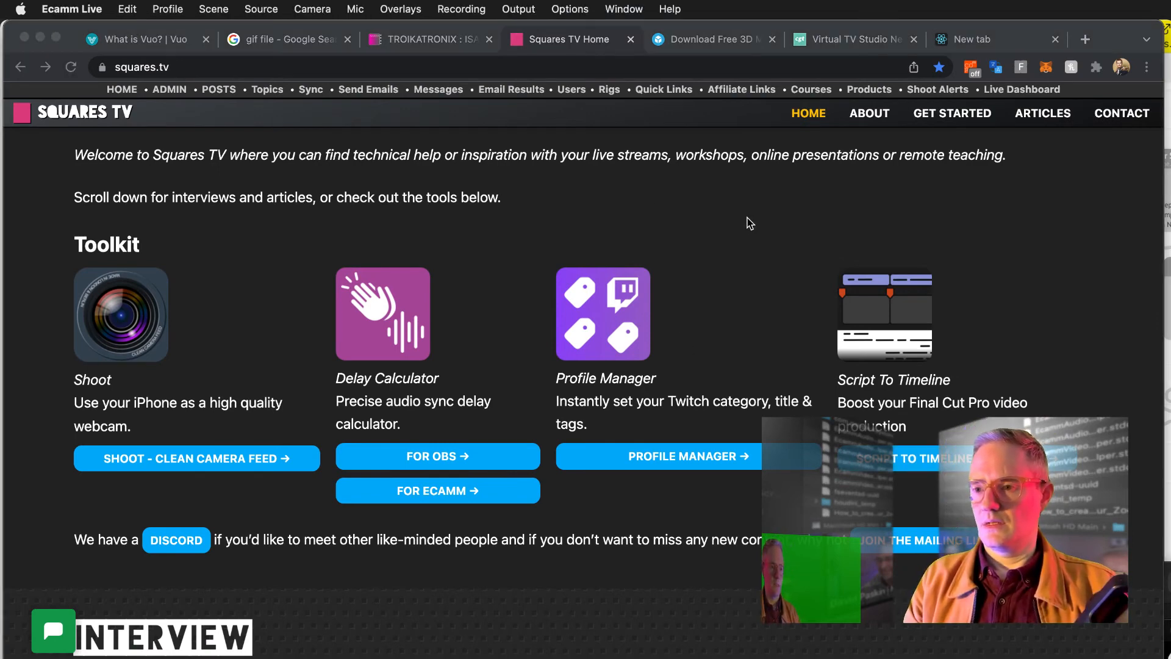
pyautogui.scroll(-3, 749, 225)
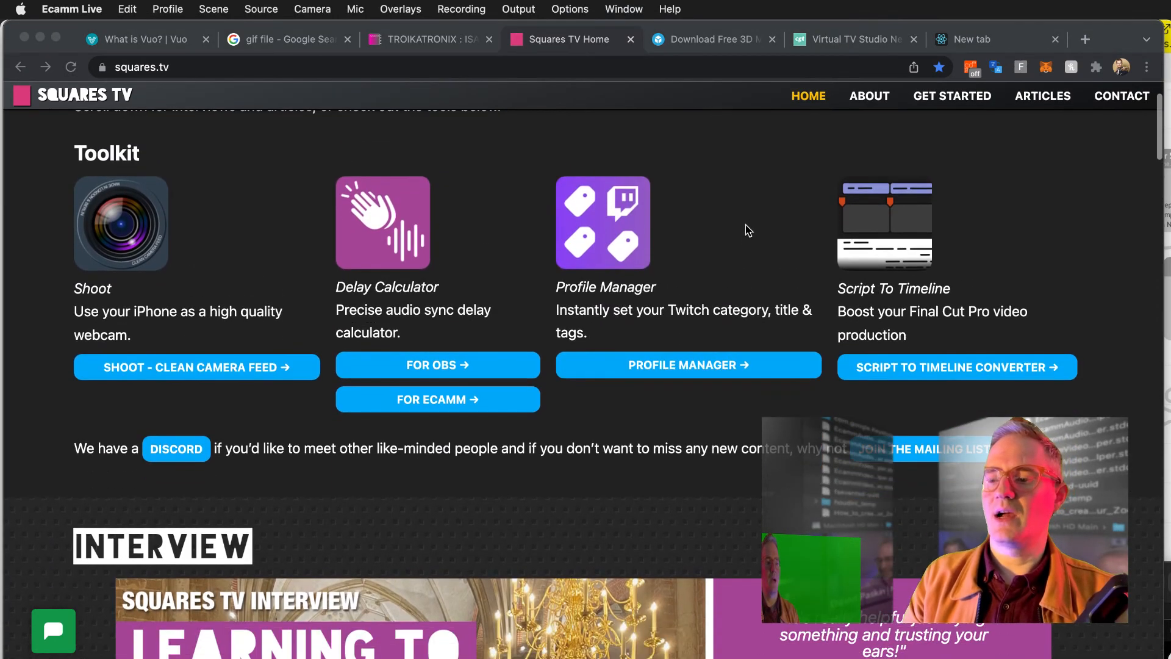
pyautogui.scroll(3, 749, 231)
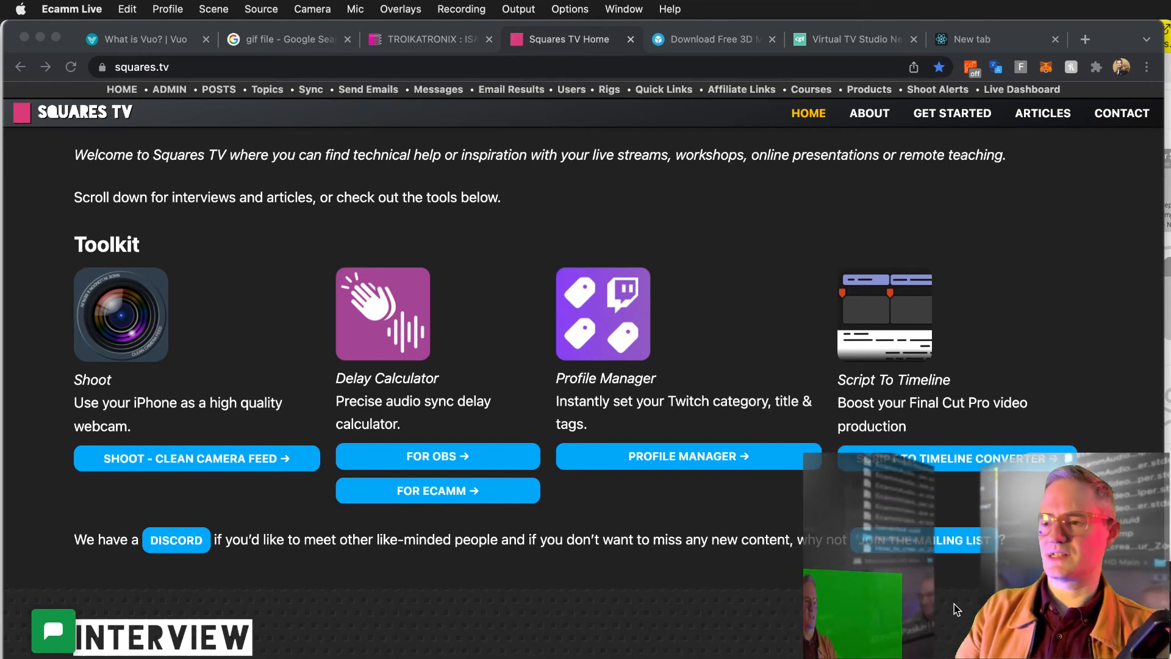
pyautogui.press('super+Tab')
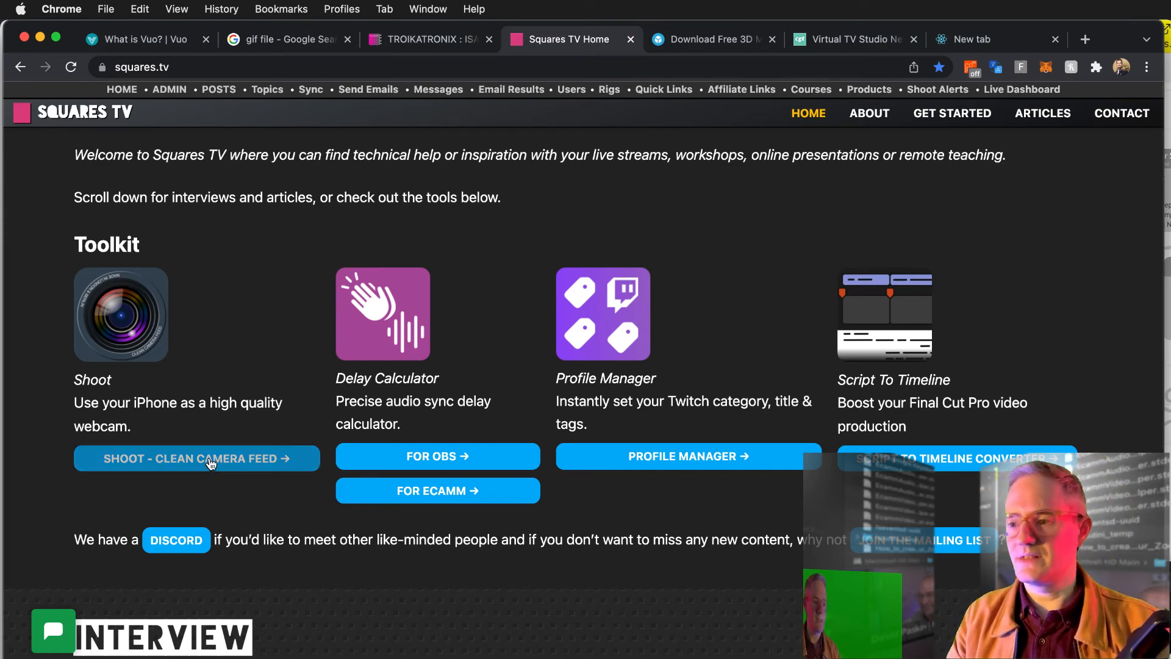
pyautogui.scroll(-3, 210, 462)
pyautogui.scroll(3, 220, 459)
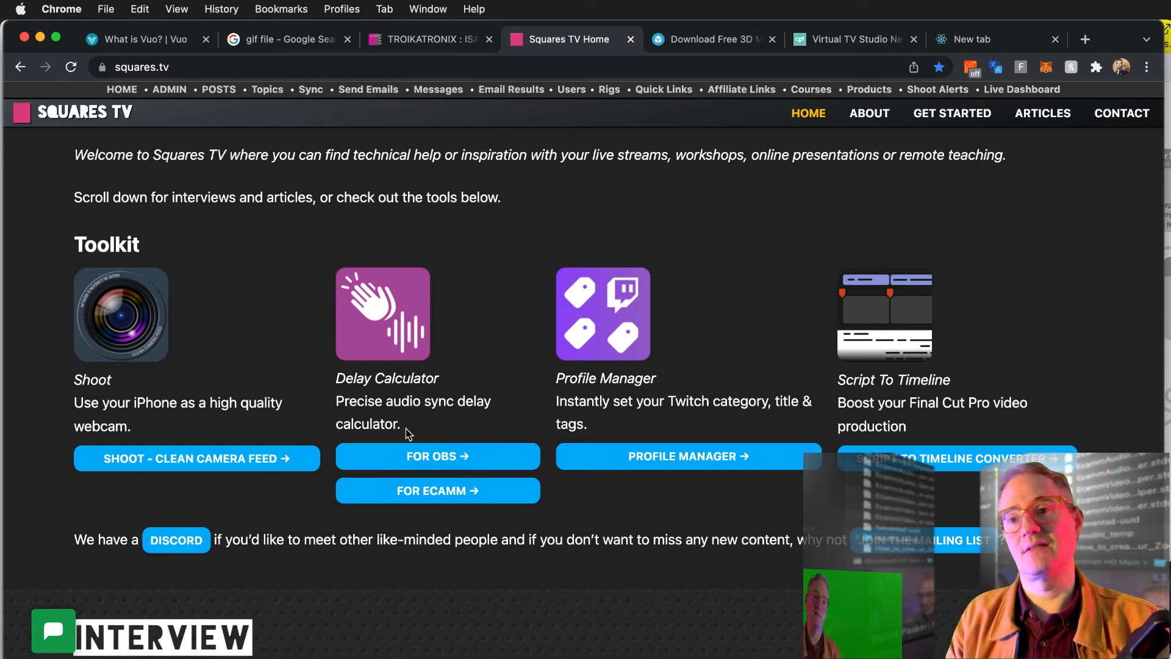
# Read the Delay Calculator article on syncing mic audio in OBS, and return to the Squares TV home page.
pyautogui.click(443, 473)
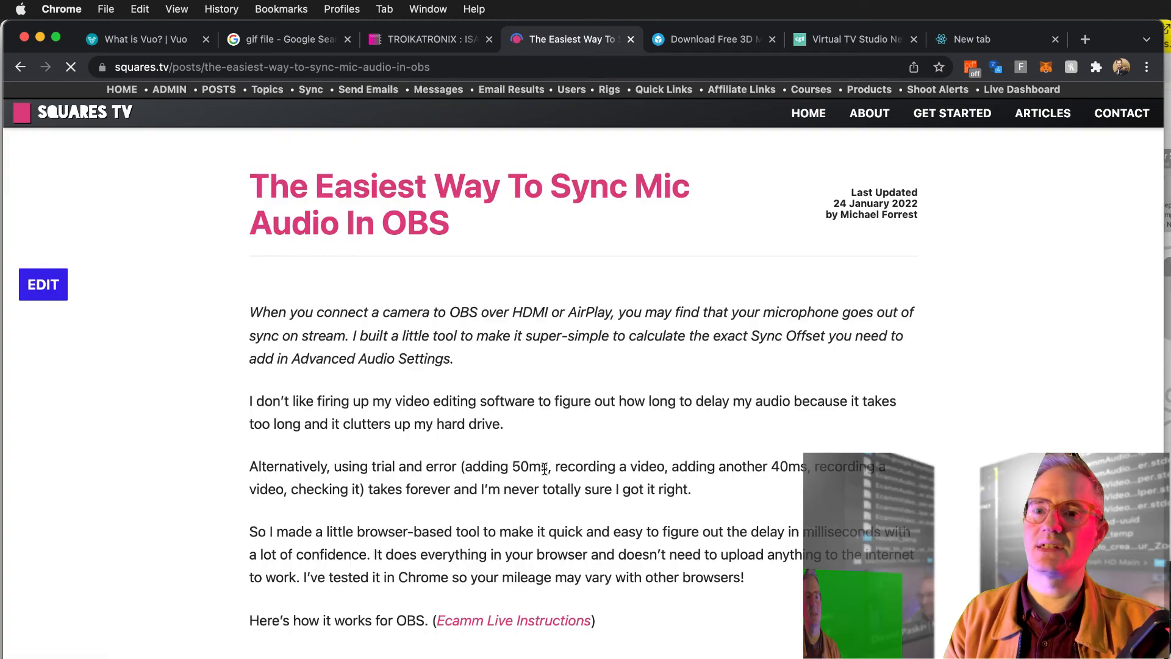
pyautogui.scroll(-20, 488, 458)
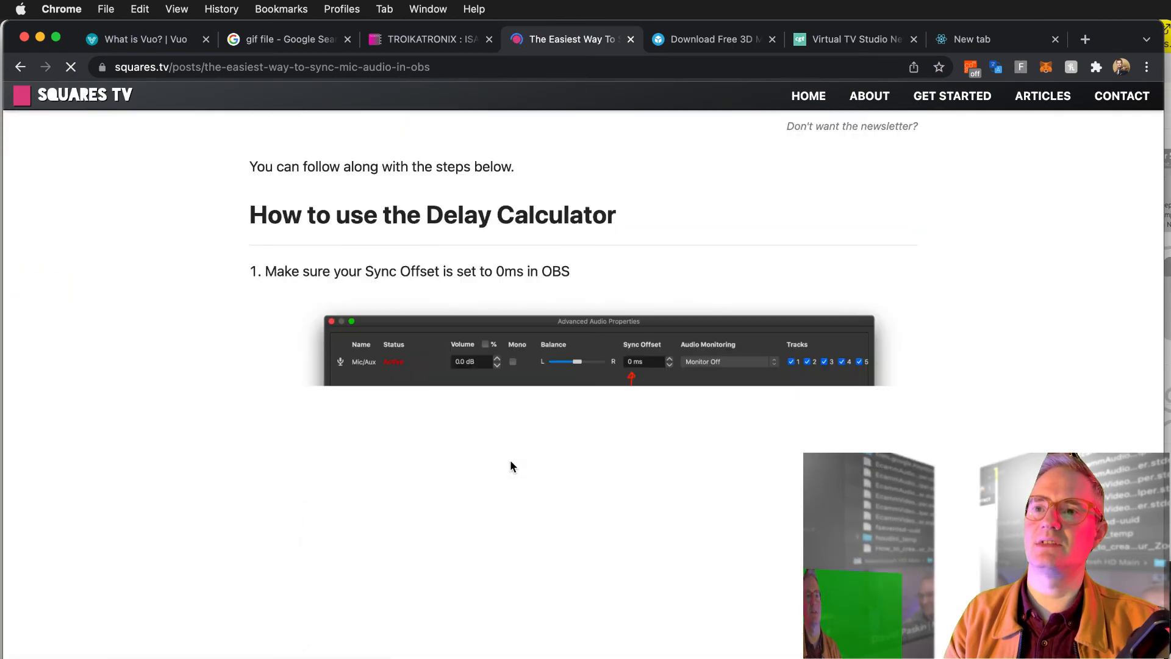
pyautogui.scroll(-10, 513, 470)
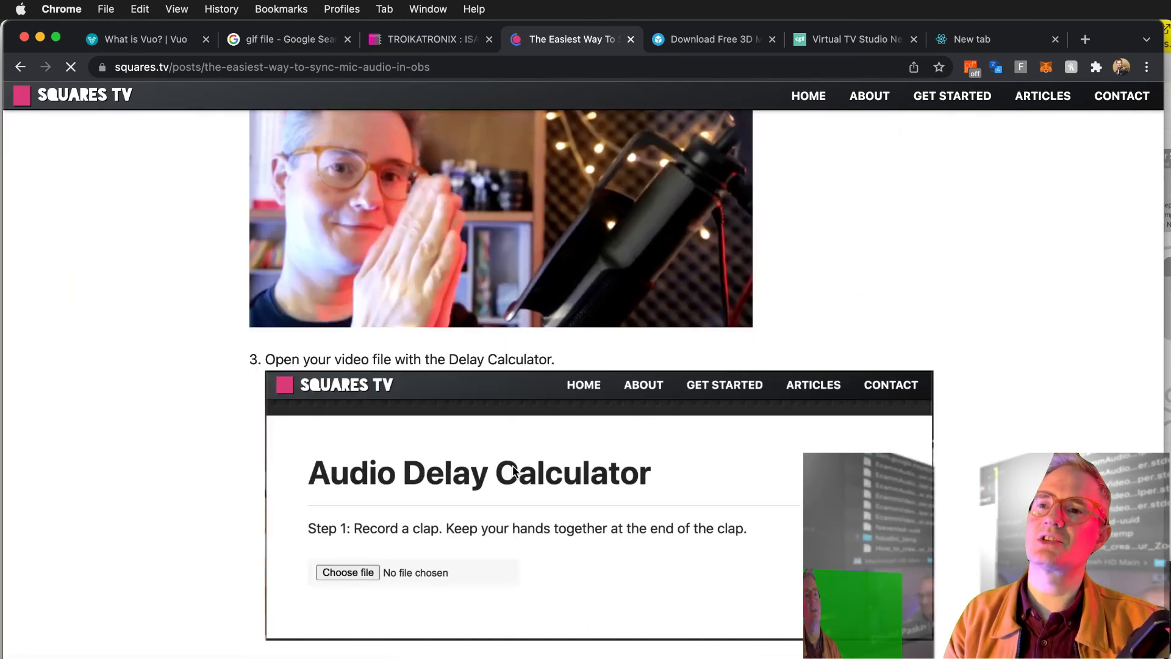
pyautogui.press('super+Left')
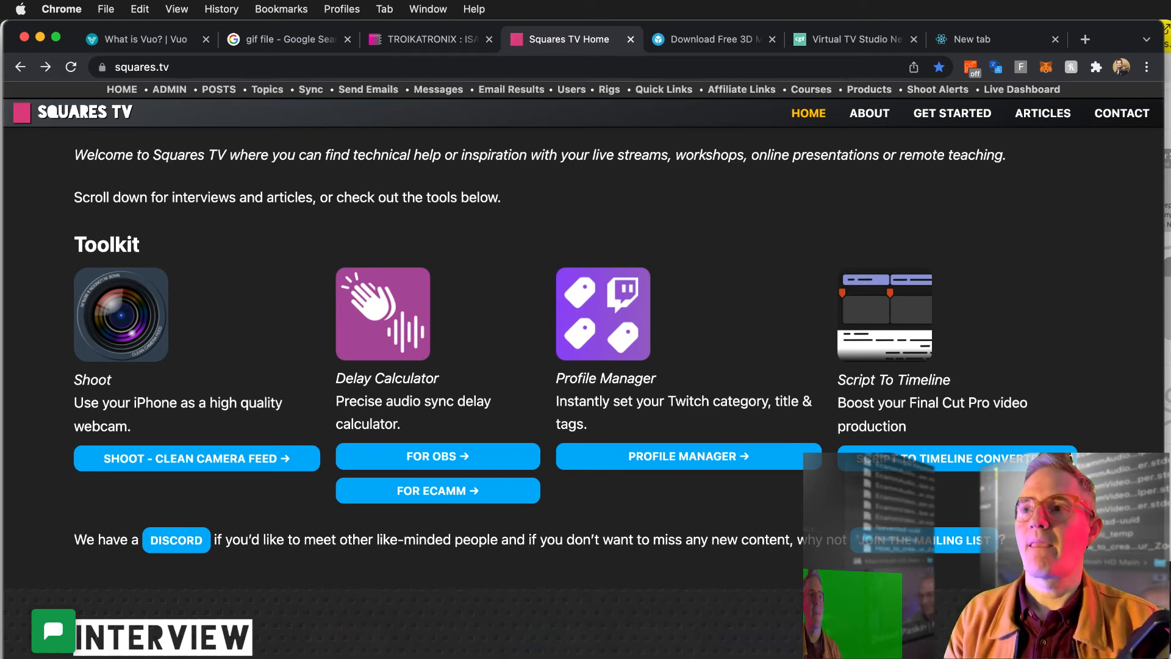
# Download VirtualTvNewsDesk_1_dae.DAE.zip from the CGTrader page and reveal the downloaded archive in Finder.
pyautogui.click(732, 41)
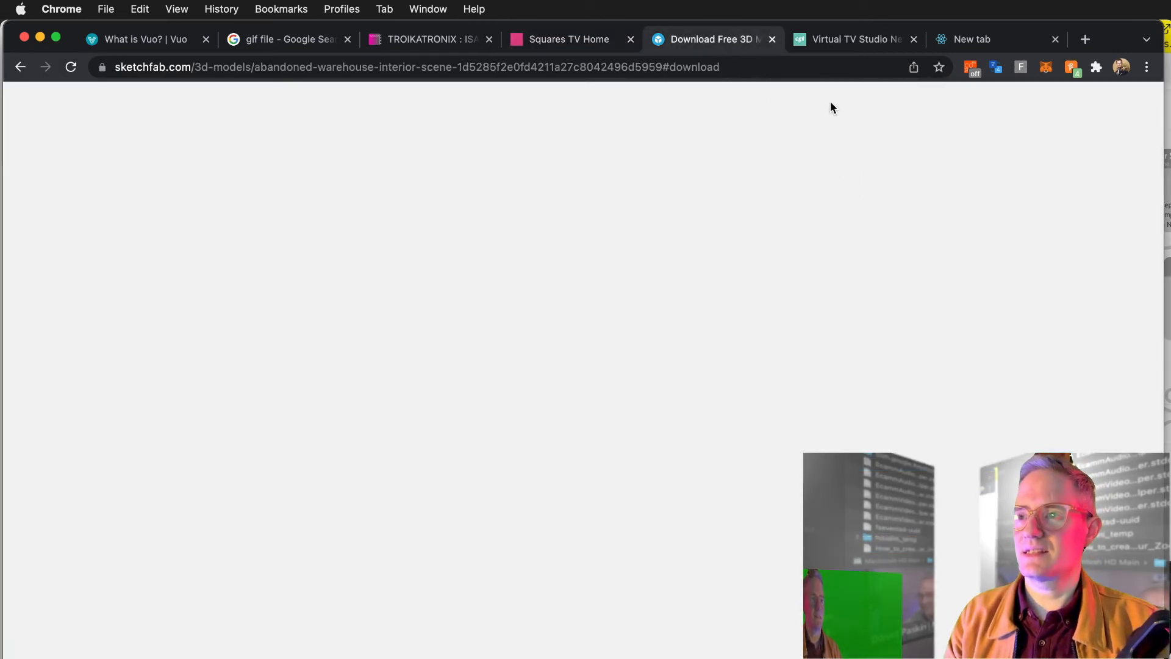
pyautogui.hotkey('ctrl', 'Tab')
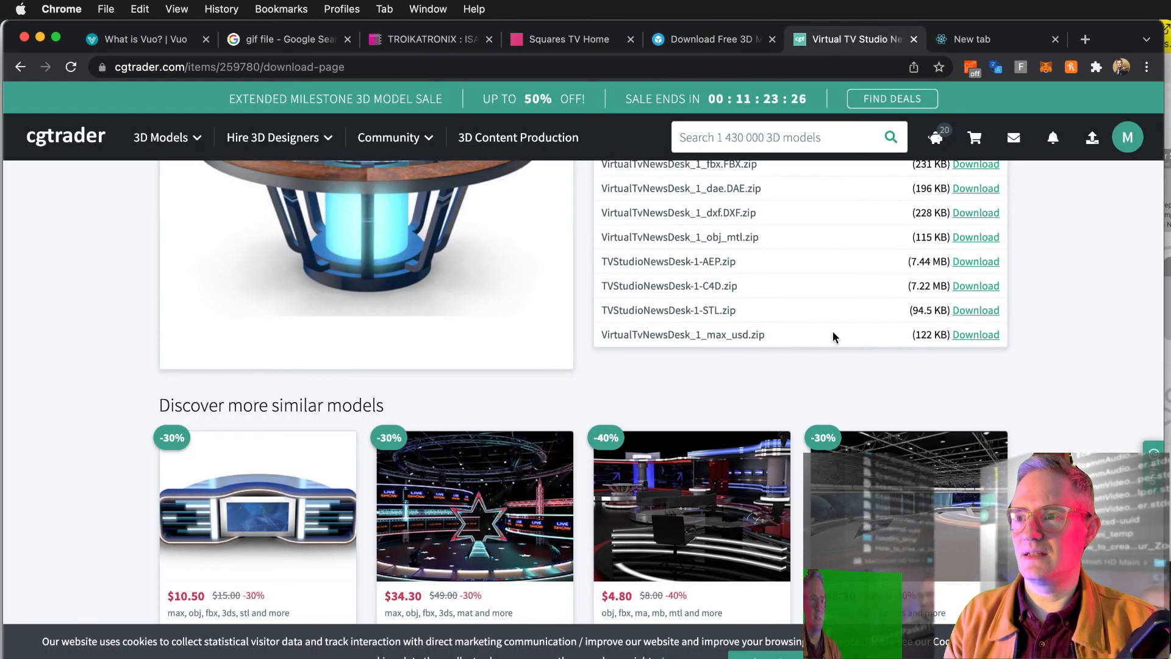
pyautogui.scroll(3, 836, 329)
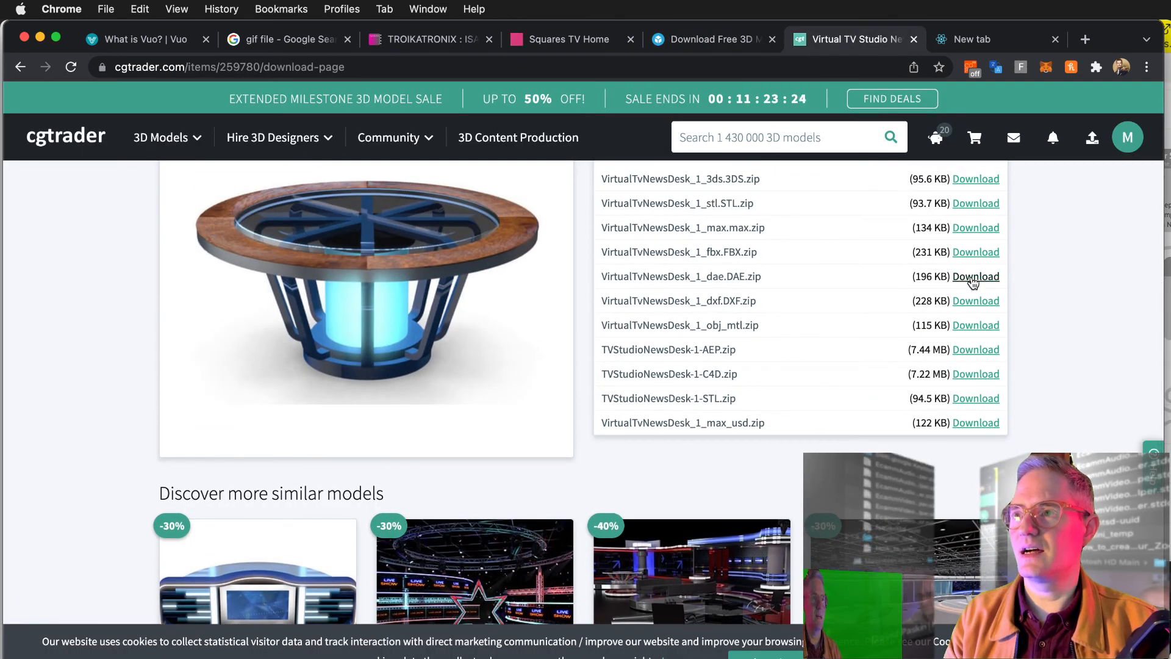
pyautogui.click(974, 277)
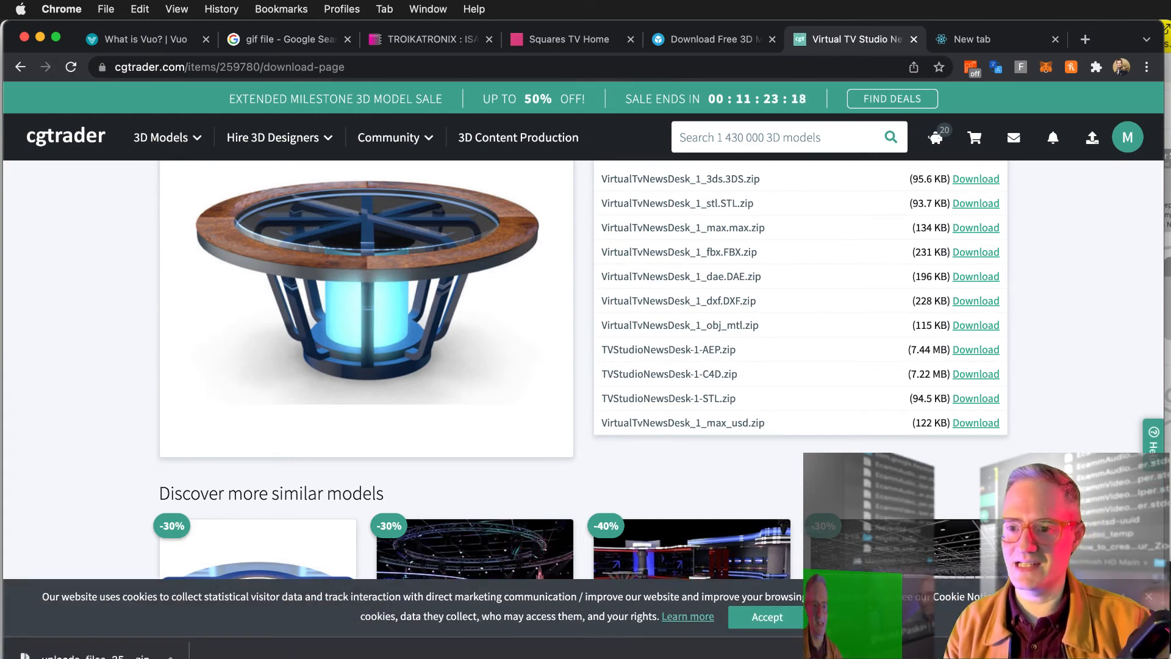
pyautogui.moveTo(656, 565)
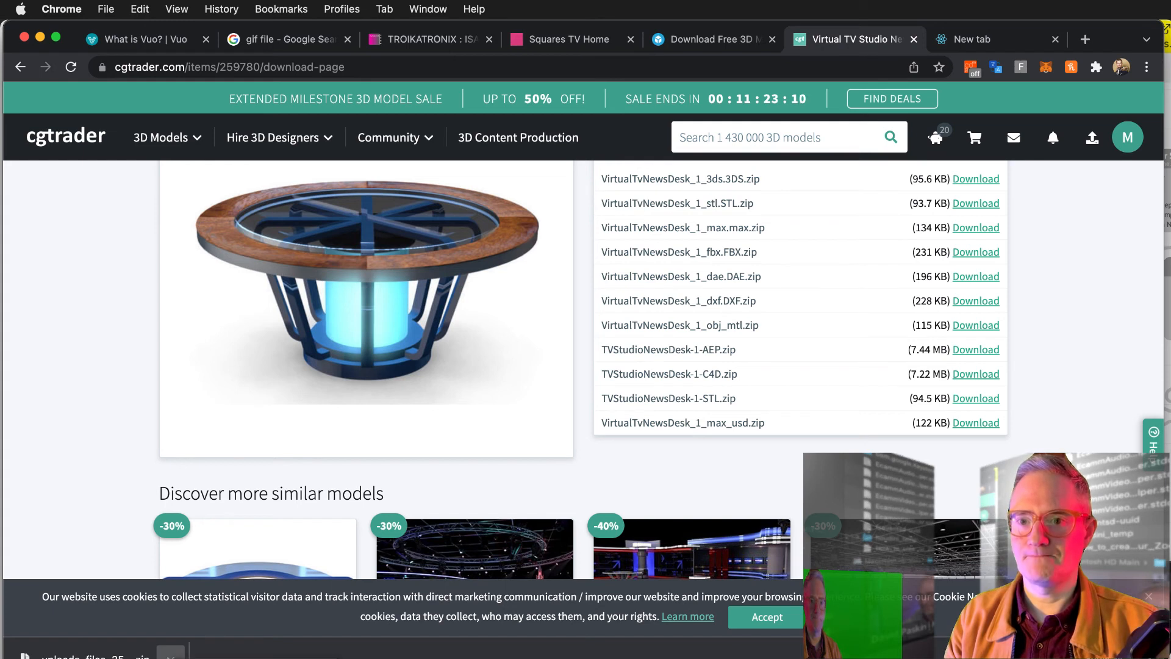
pyautogui.click(226, 658)
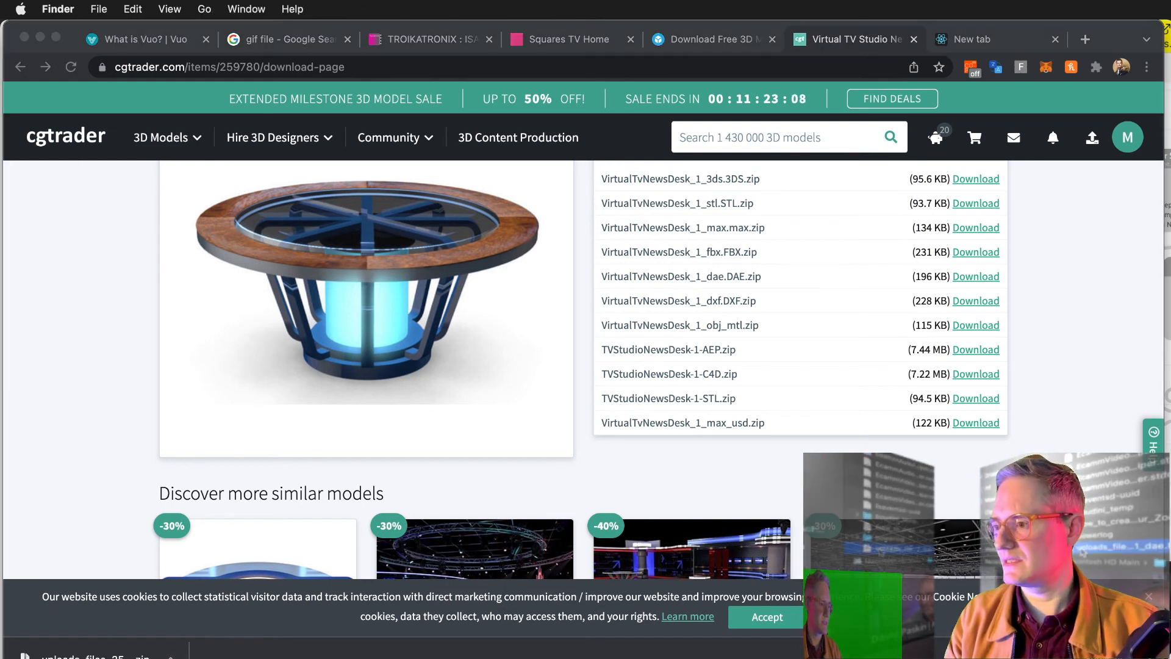
# Switch to Syphon Virtual Webcam and check its preview of the Vuo output.
pyautogui.press('super+Tab')
pyautogui.press('super+Tab')
pyautogui.press('super+Tab')
pyautogui.press('super+Tab')
pyautogui.press('super+Tab')
pyautogui.press('super+Tab')
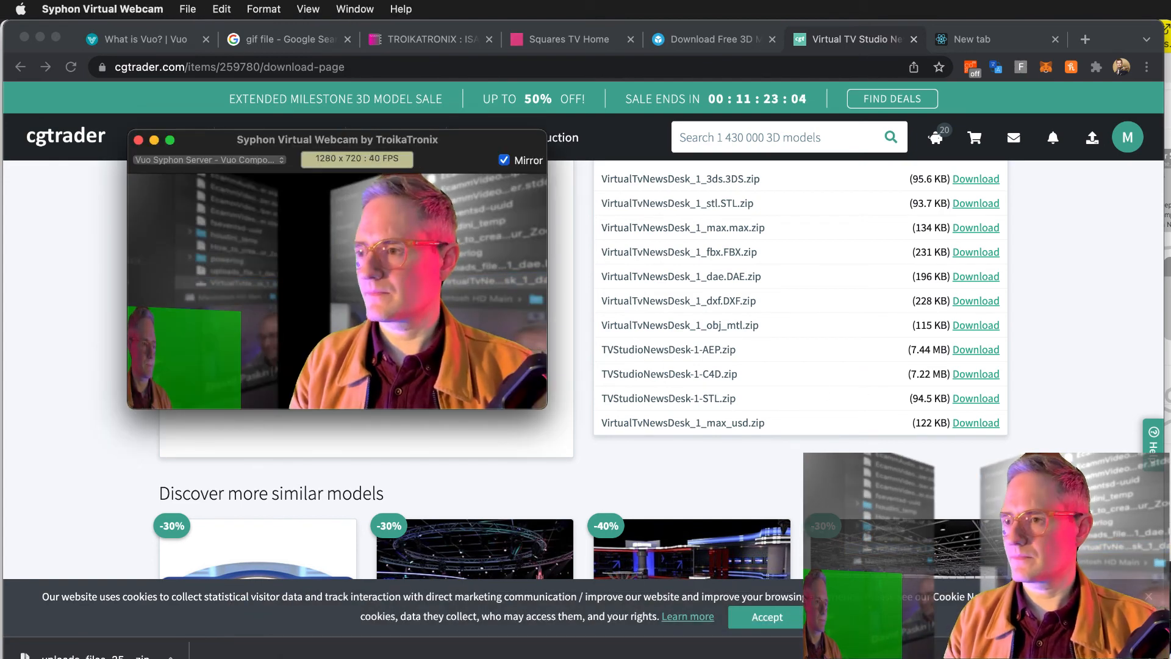
# Switch back to Vuo and add a Fetch Scene node that loads VirtualTvNewsDesk_1_dae.DAE to an empty area of the composition.
pyautogui.press('super+Tab')
pyautogui.press('super+Tab')
pyautogui.press('super+Tab')
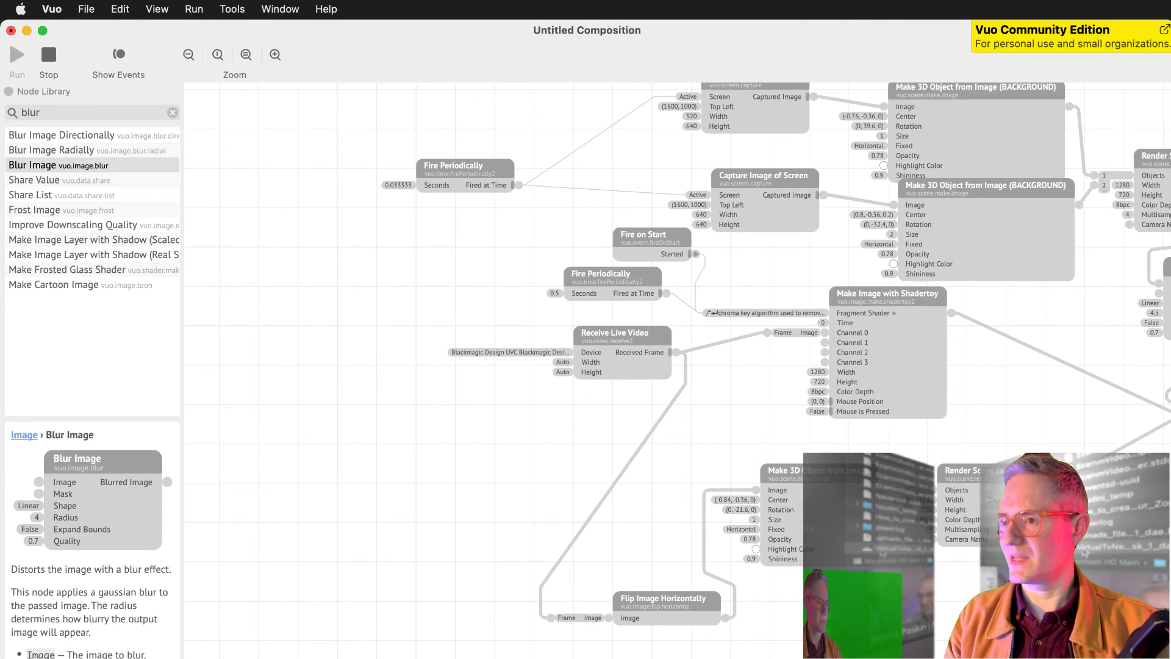
pyautogui.moveTo(818, 578); pyautogui.dragTo(448, 466)
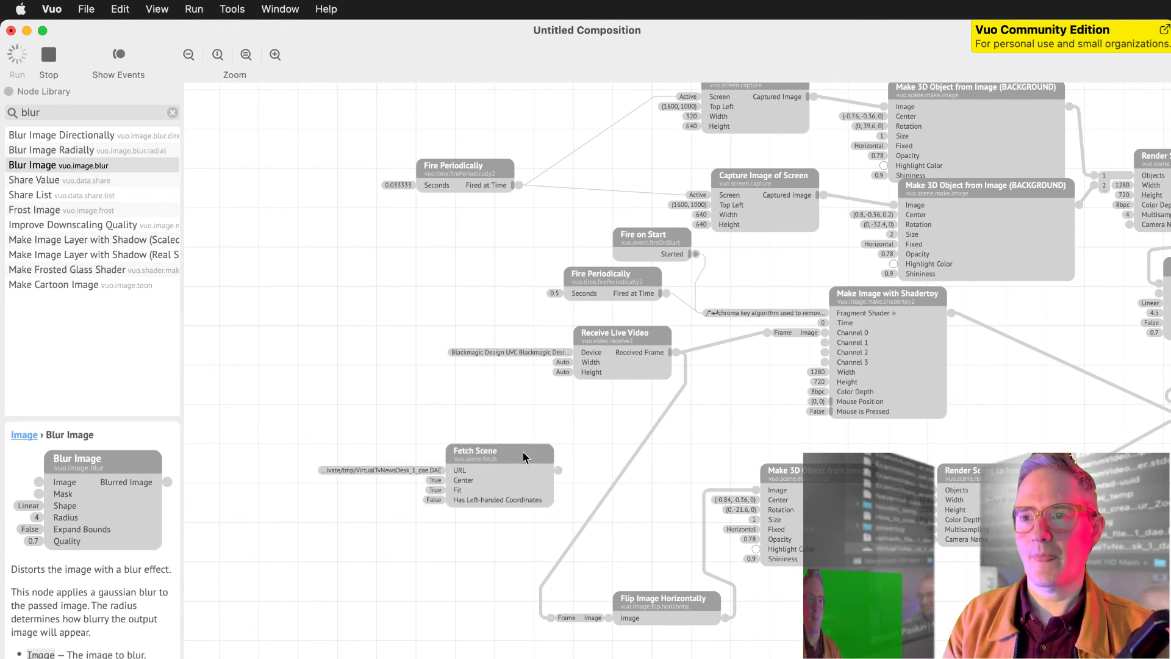
pyautogui.scroll(3, 537, 222)
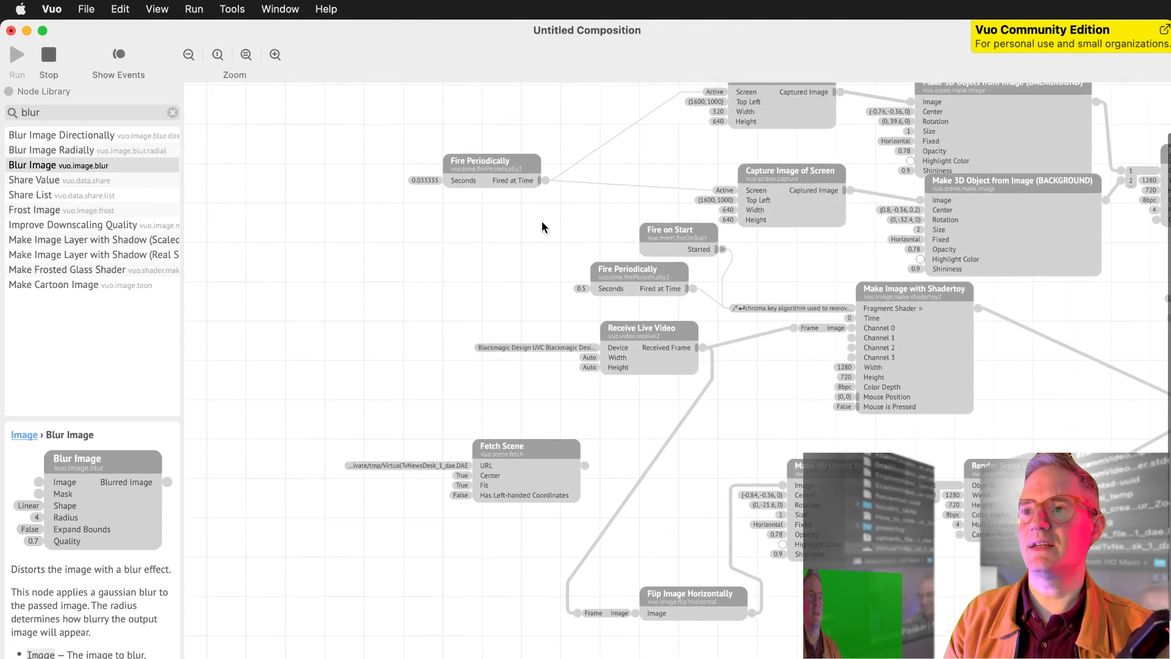
# Move the Fire on Start node away from the video nodes and connect its Started event to the Fetch Scene node's URL input.
pyautogui.moveTo(686, 282); pyautogui.dragTo(627, 553)
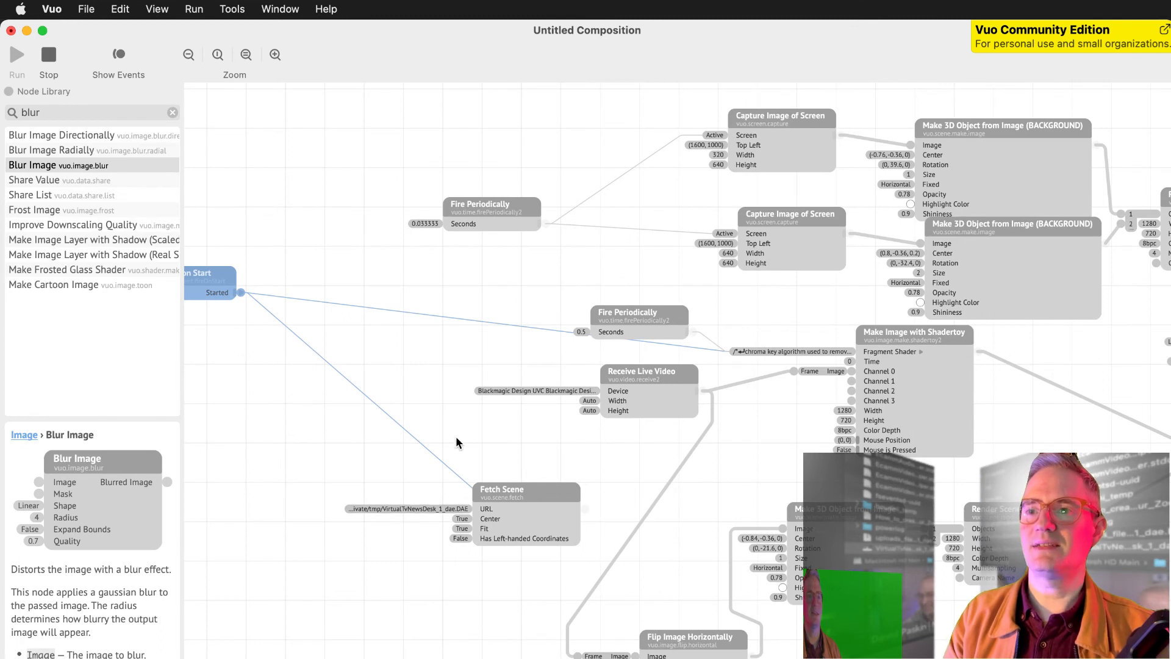
pyautogui.moveTo(462, 457); pyautogui.dragTo(485, 473)
pyautogui.moveTo(238, 293); pyautogui.dragTo(338, 499)
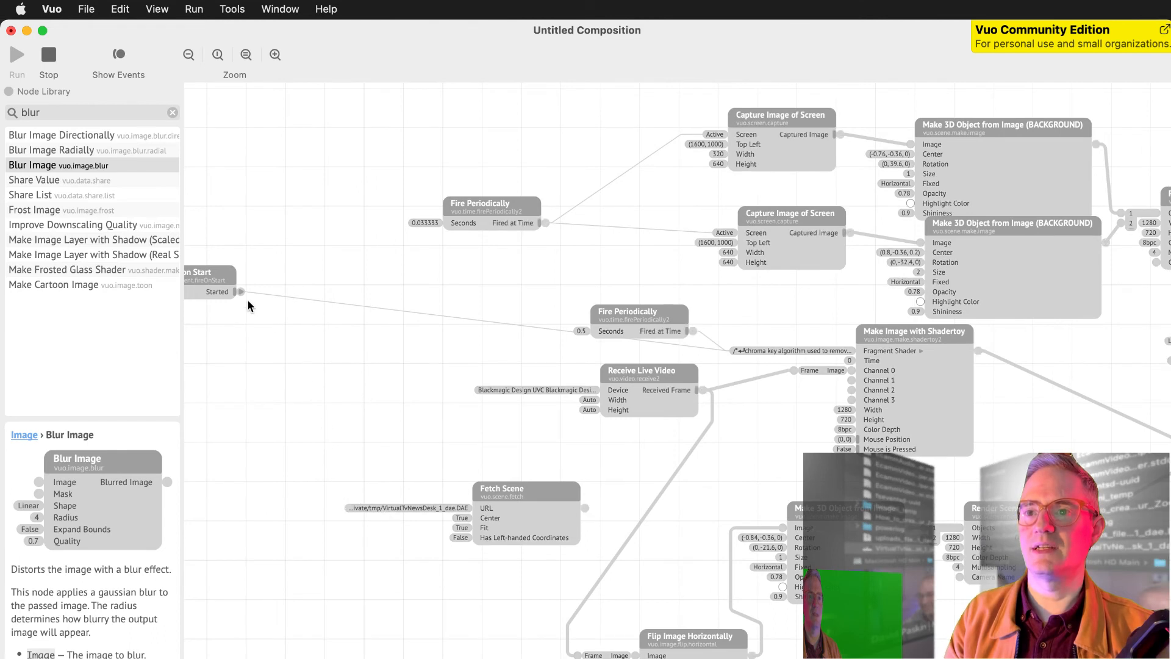
pyautogui.scroll(-1, 324, 417)
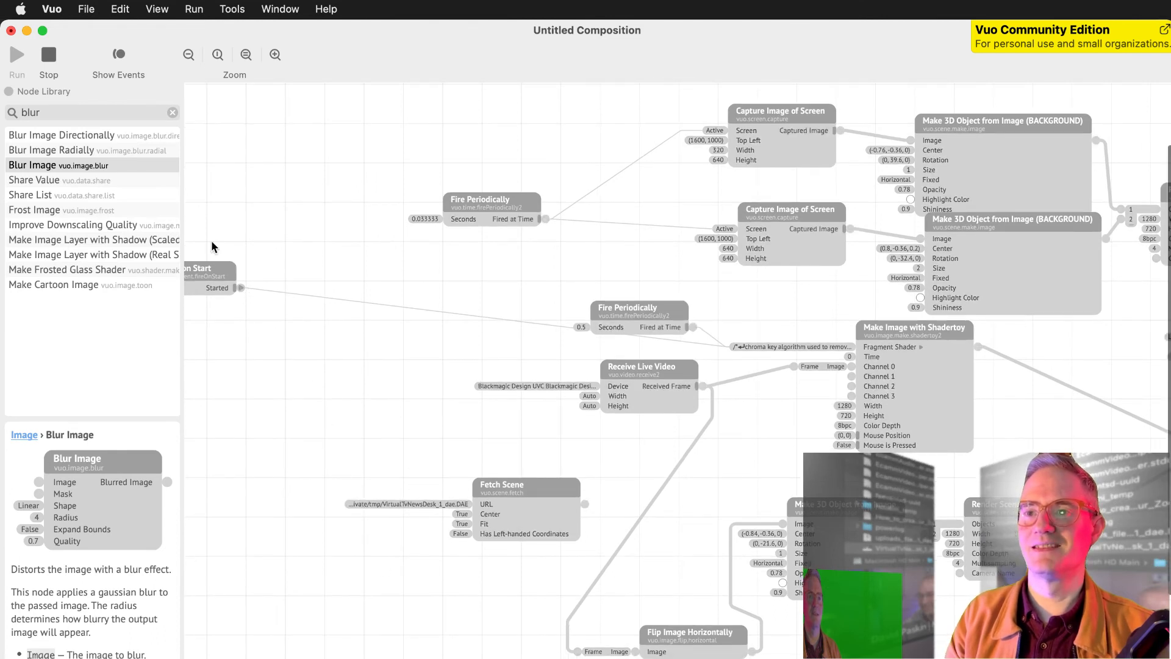
pyautogui.moveTo(241, 287); pyautogui.dragTo(543, 533)
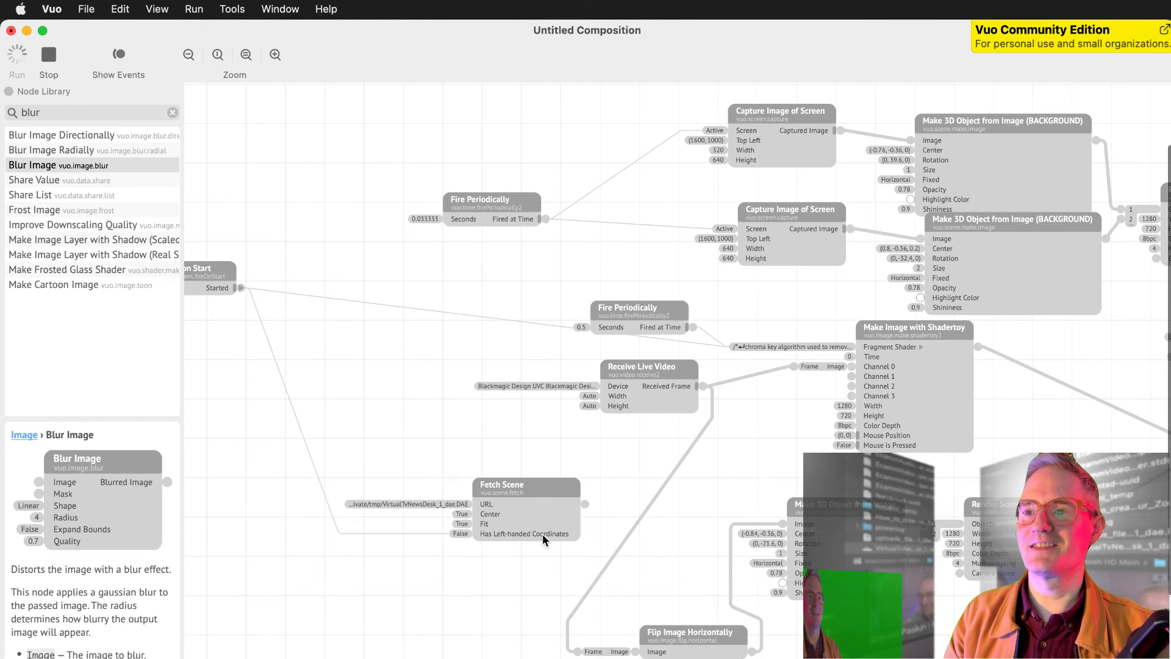
pyautogui.moveTo(221, 271); pyautogui.dragTo(329, 281)
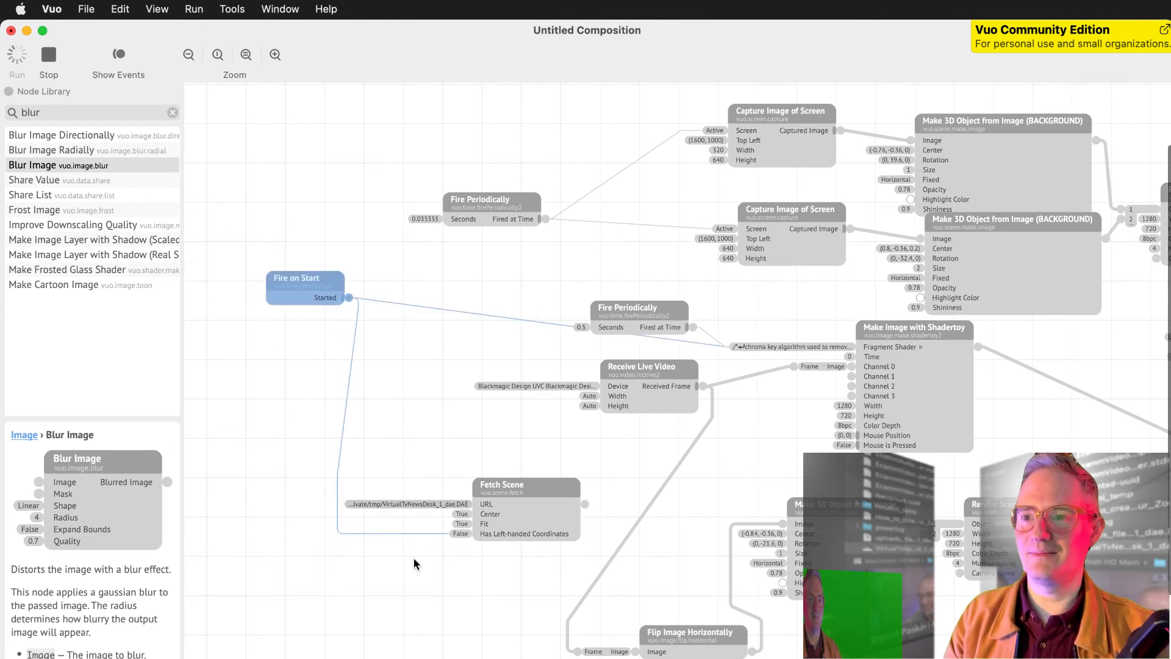
pyautogui.press('super+z')
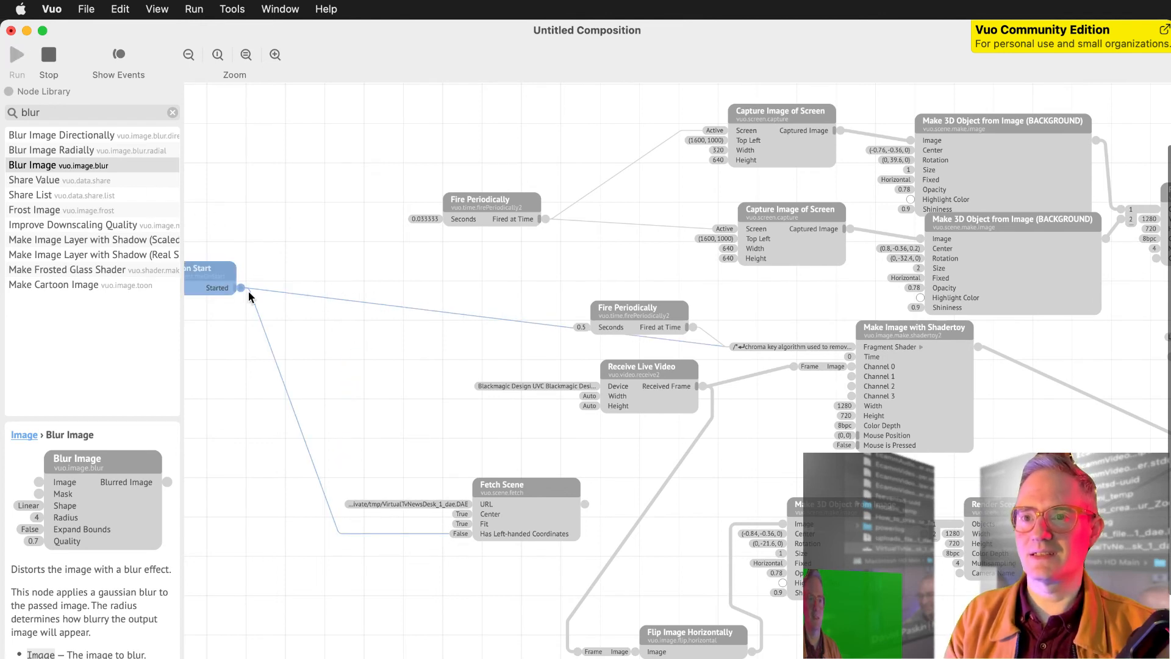
pyautogui.moveTo(241, 287); pyautogui.dragTo(437, 530)
pyautogui.moveTo(241, 288); pyautogui.dragTo(382, 506)
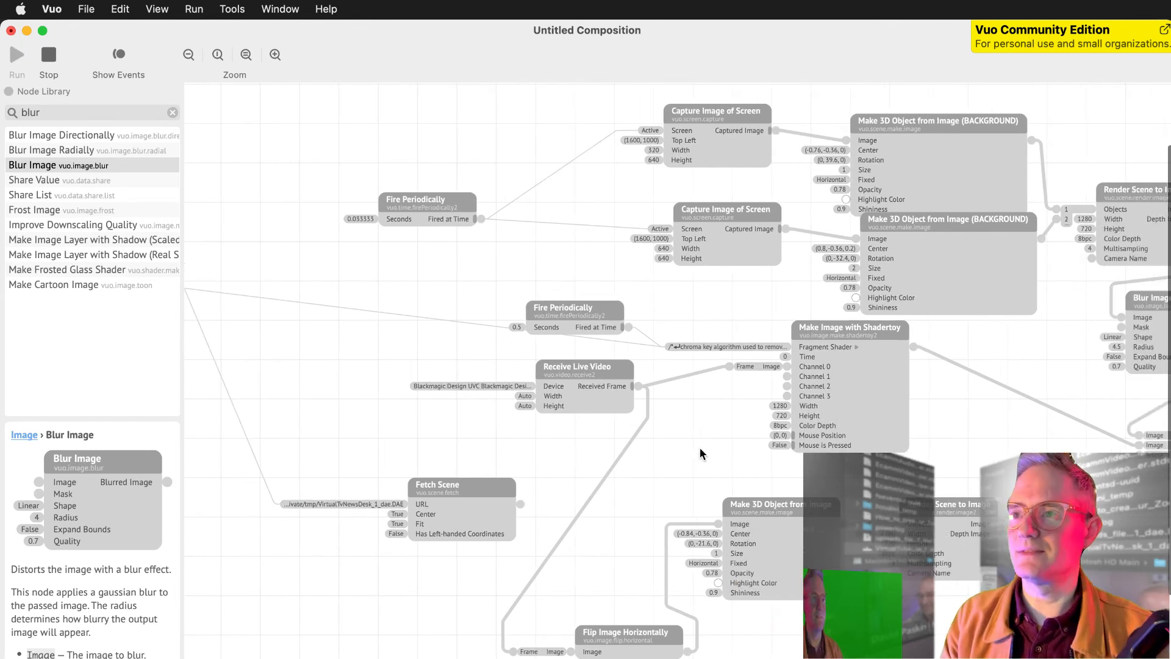
# Add a Transform 3D Object (Transform) node between Fetch Scene and the third object input of the background Render Scene to Image node.
pyautogui.hscroll(5, 701, 448)
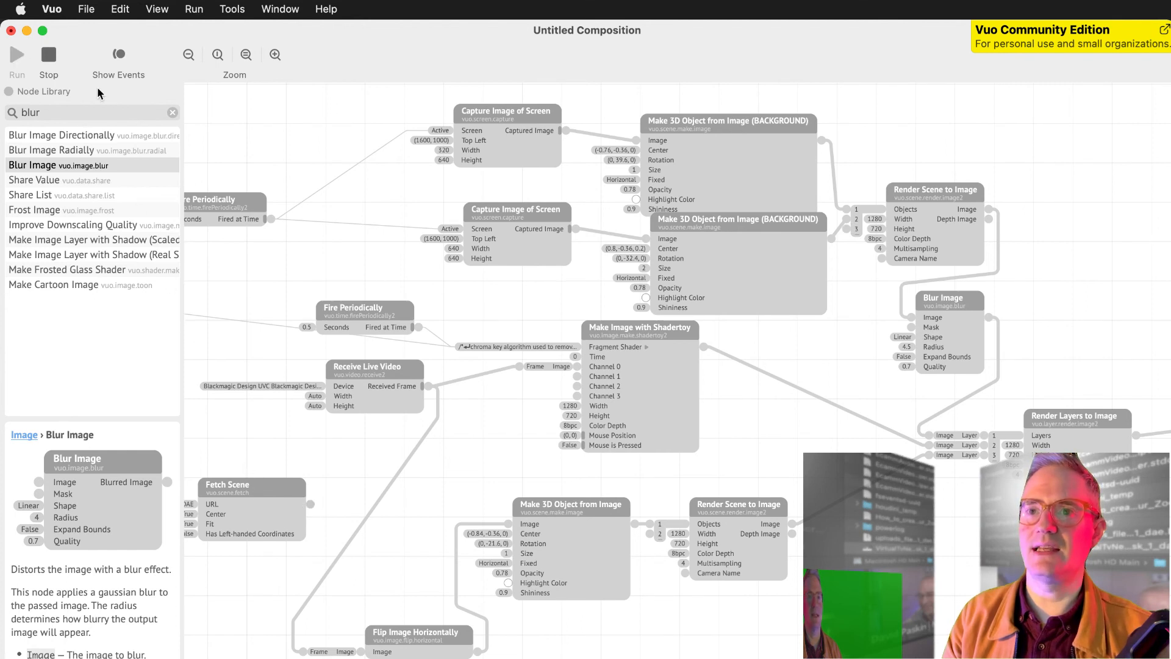
pyautogui.doubleClick(97, 110)
pyautogui.write('3')
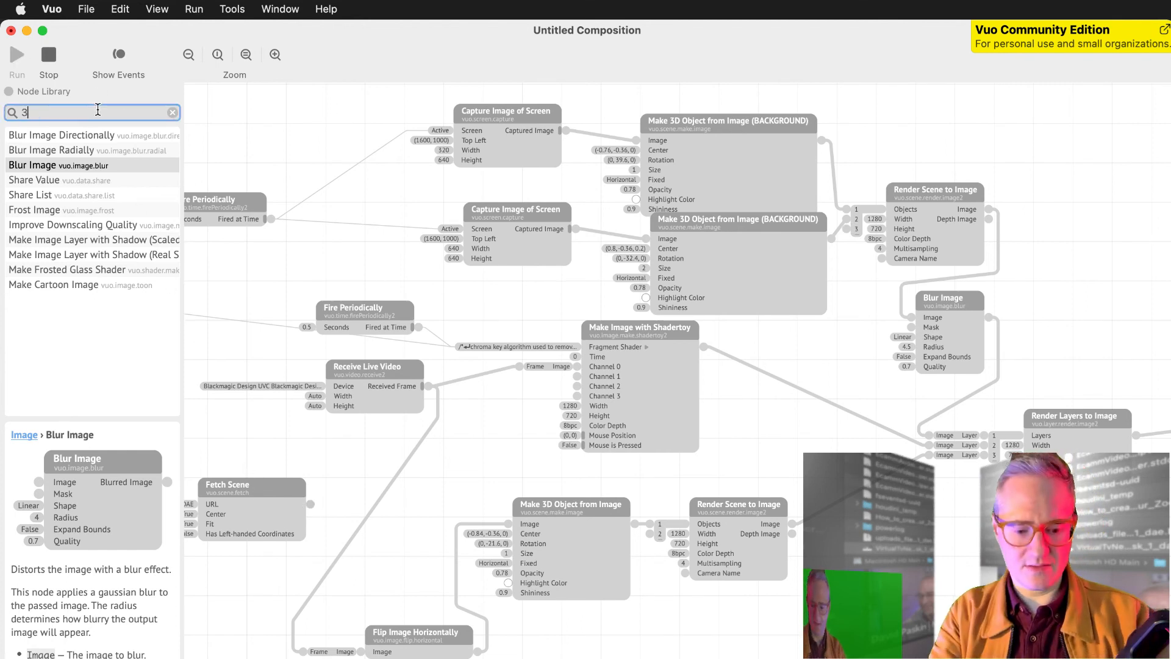
pyautogui.write('d tran')
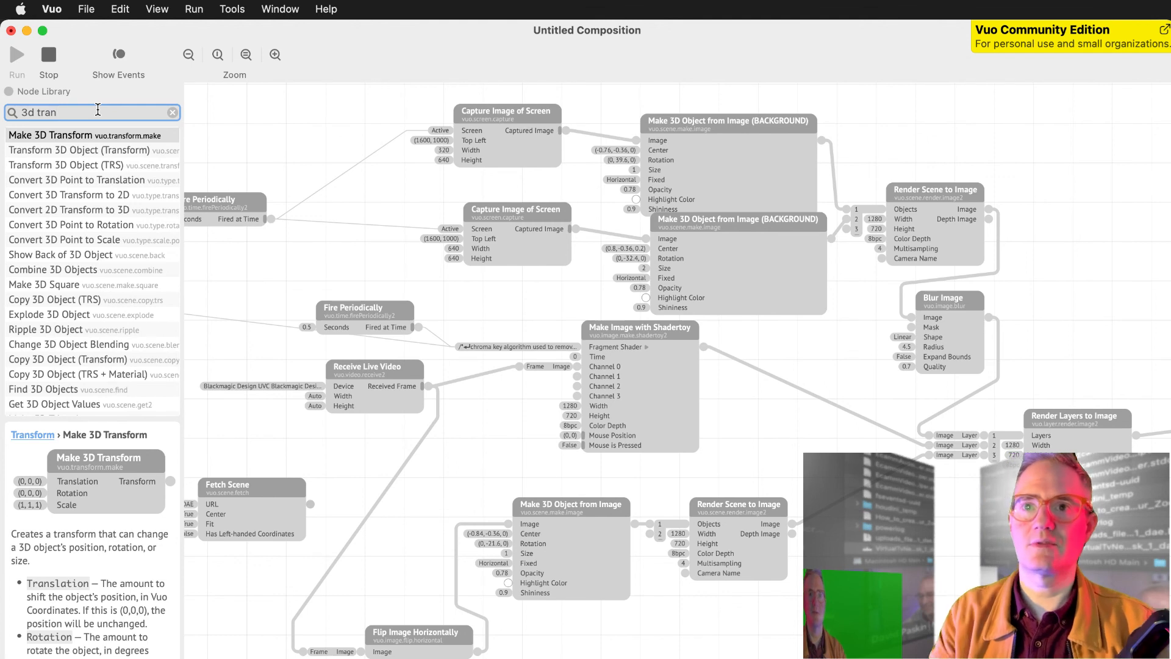
pyautogui.moveTo(108, 150); pyautogui.dragTo(849, 229)
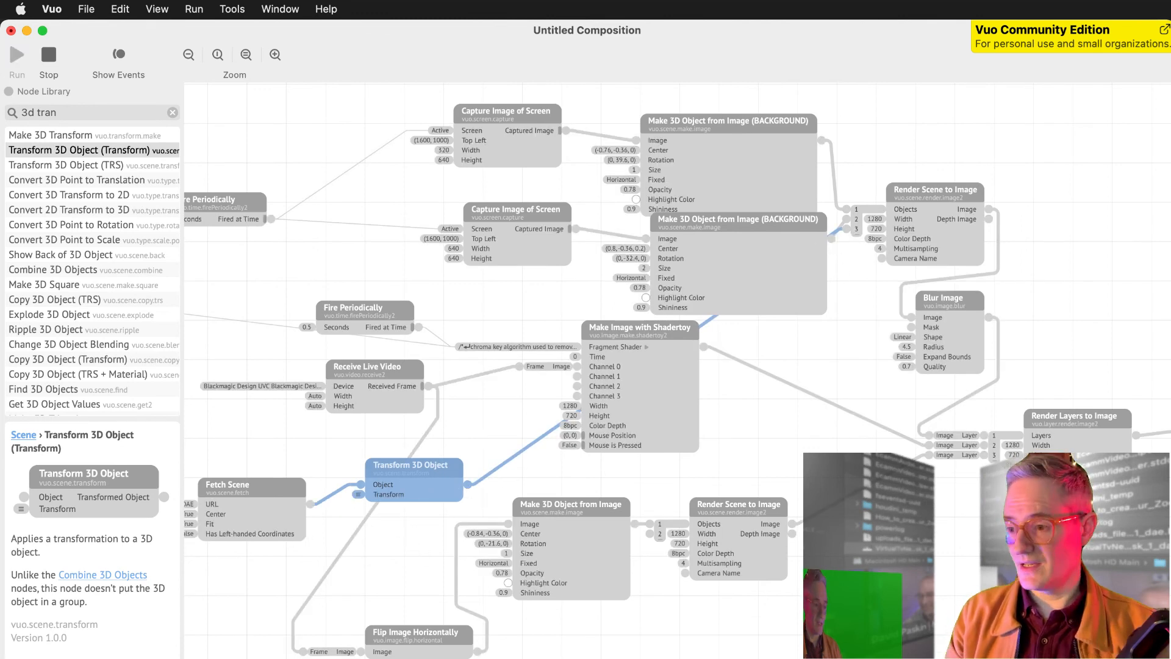
# Restart the composition and check its output in Syphon Virtual Webcam and in an enlarged Ecamm Live picture.
pyautogui.click(48, 55)
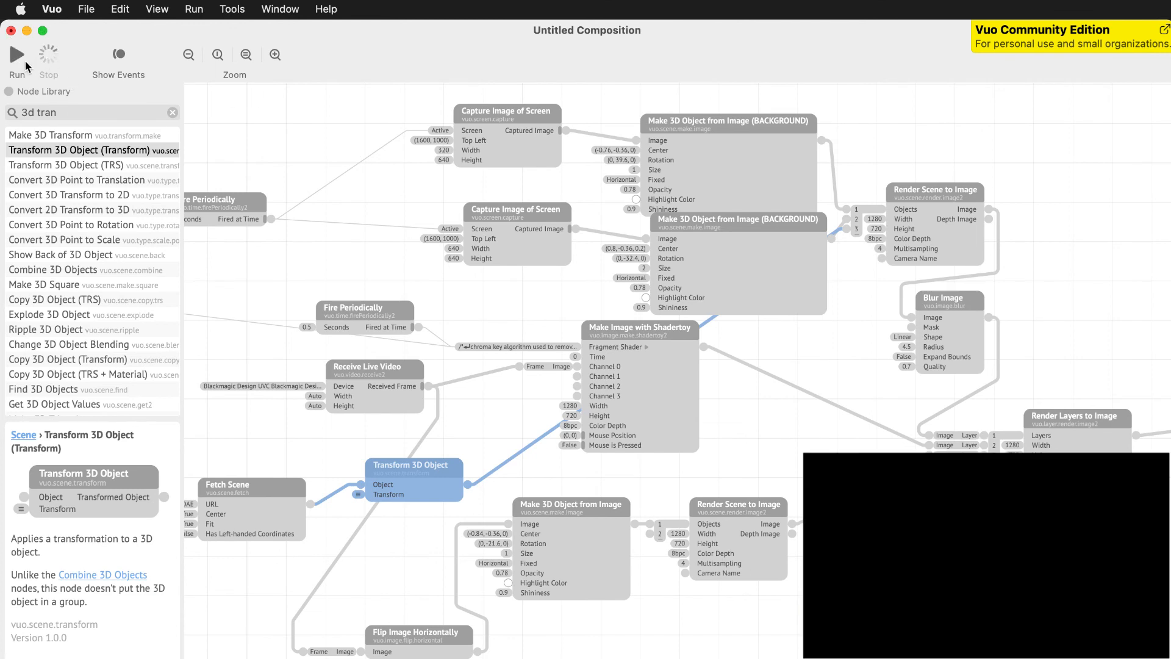
pyautogui.click(17, 61)
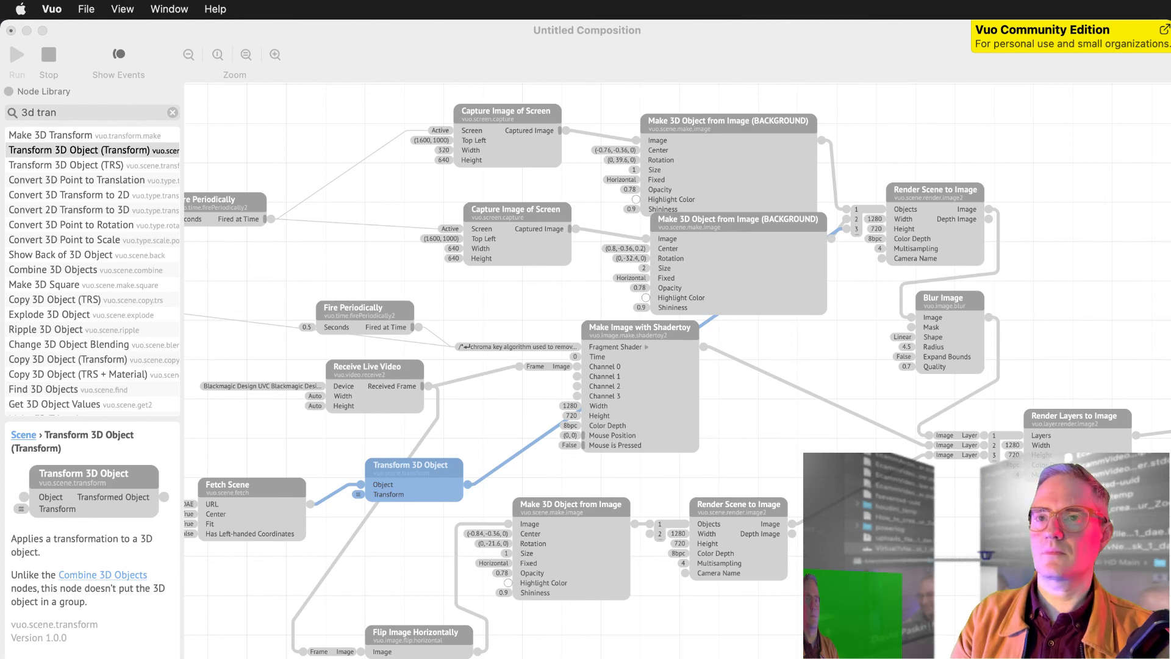
pyautogui.press('super+Tab')
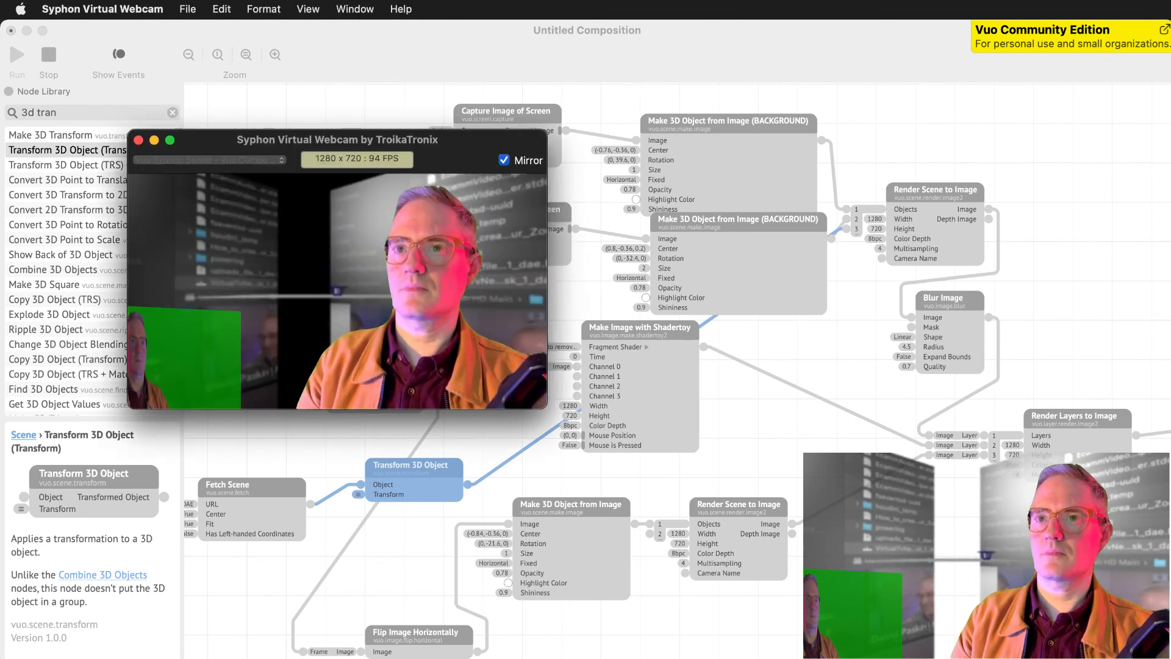
pyautogui.click(723, 628)
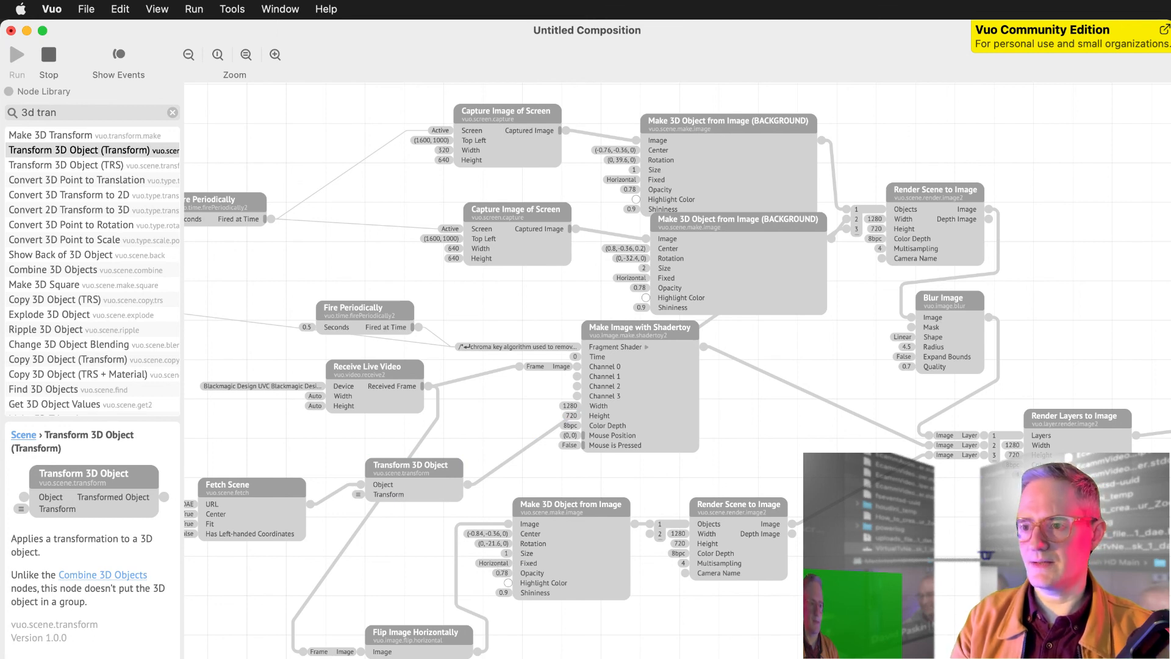
pyautogui.moveTo(916, 516)
pyautogui.mouseDown()
pyautogui.moveTo(914, 478)
pyautogui.moveTo(887, 516)
pyautogui.moveTo(912, 516)
pyautogui.mouseUp()
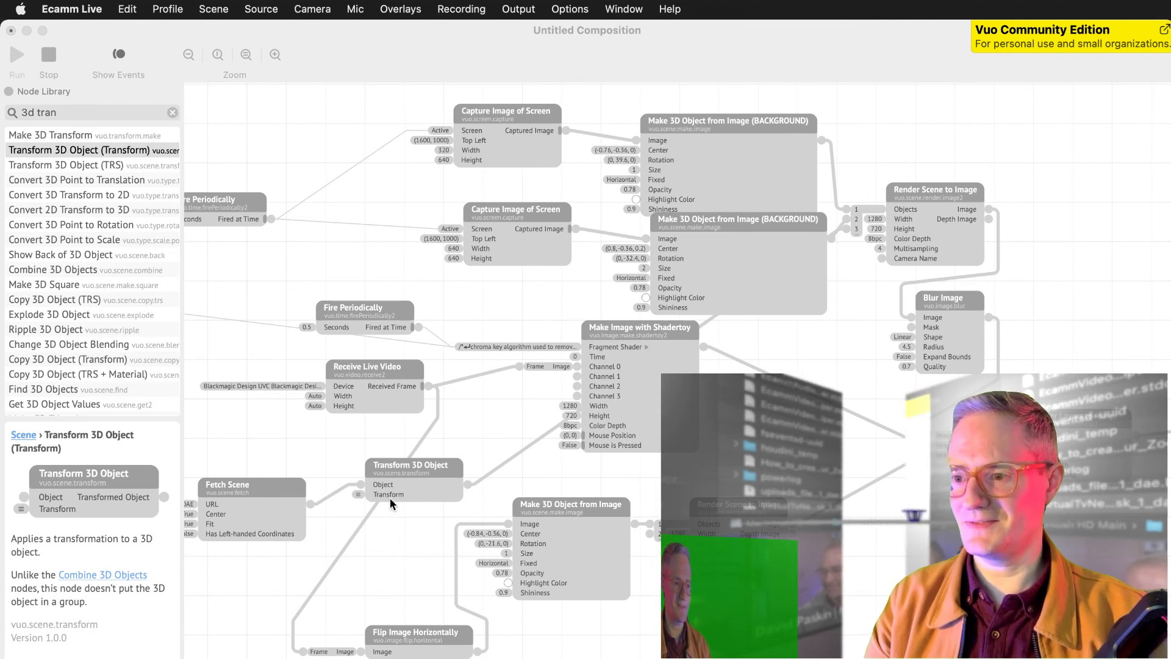
# Shift the Transform 3D Object node slightly and connect the 0.033333-second Fire Periodically event to its Object input.
pyautogui.hscroll(-3, 393, 580)
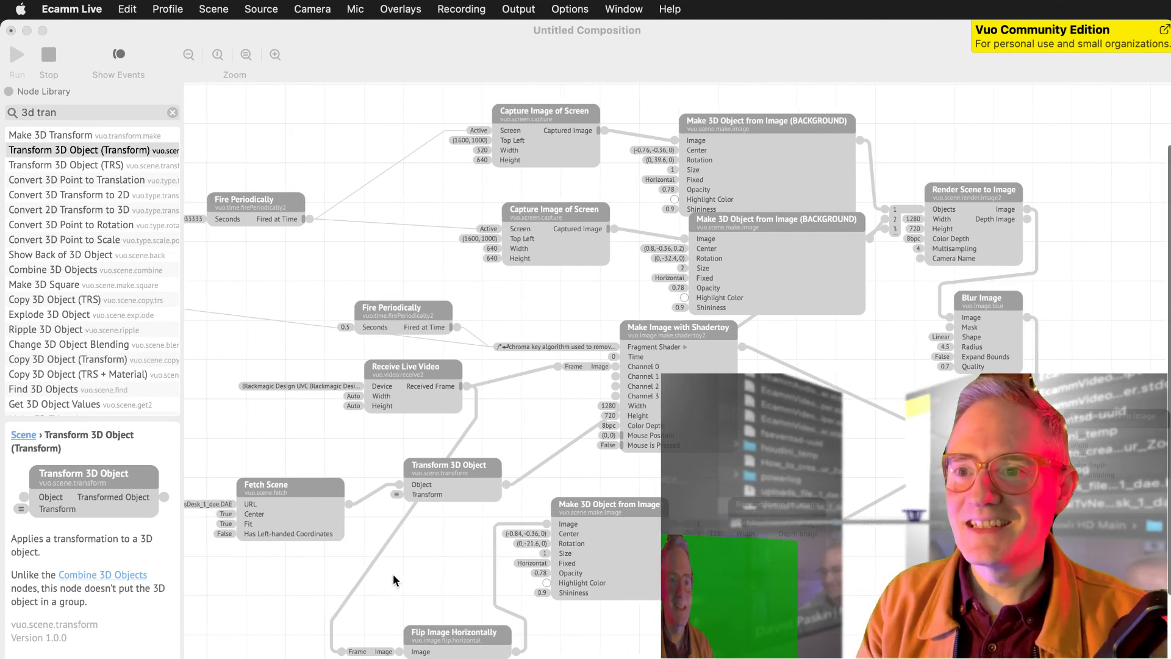
pyautogui.hscroll(-4, 393, 579)
pyautogui.moveTo(500, 475)
pyautogui.mouseDown()
pyautogui.moveTo(451, 455)
pyautogui.moveTo(481, 465)
pyautogui.mouseUp()
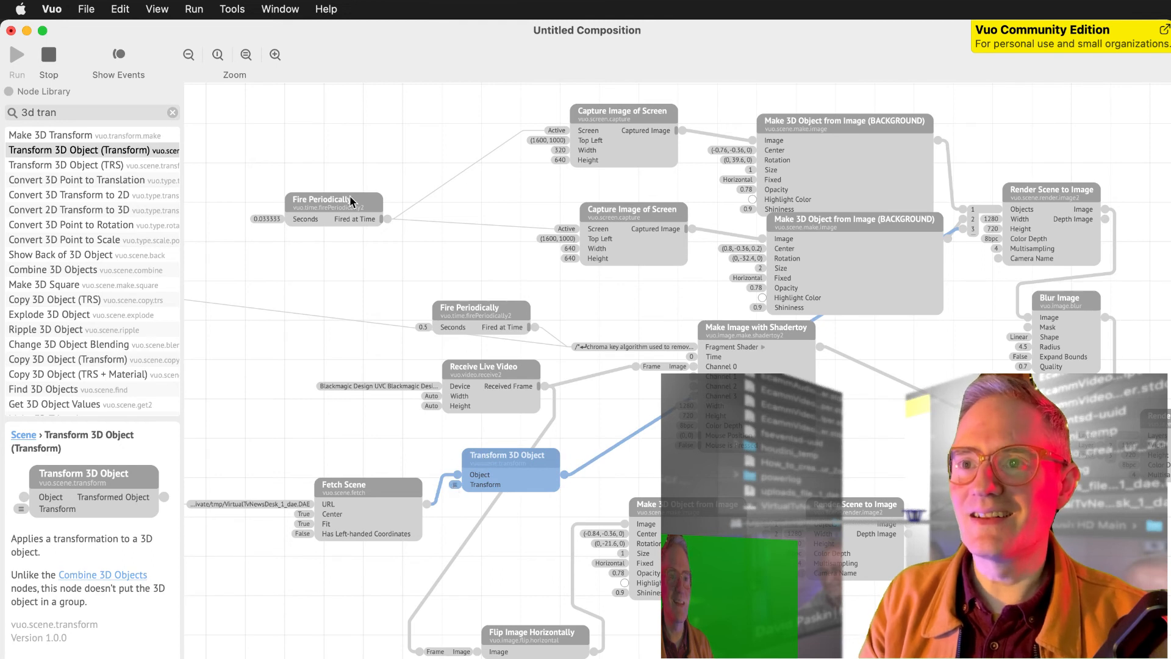
pyautogui.moveTo(385, 219); pyautogui.dragTo(476, 477)
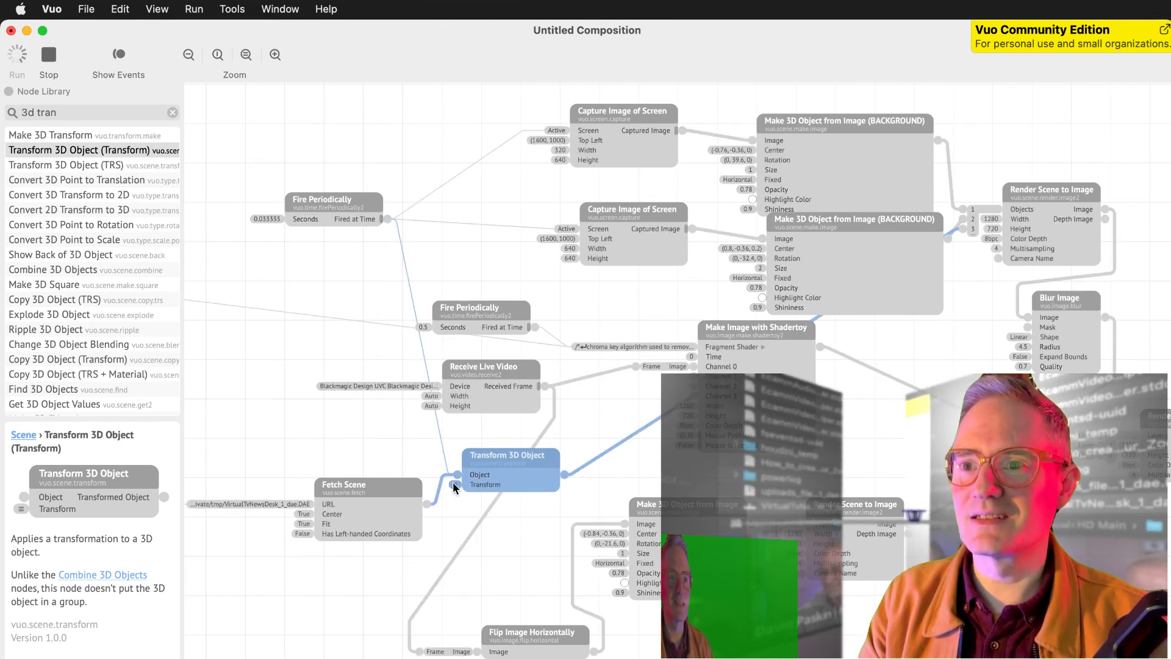
# Set the news desk's transform translation to X -0.02, Y -0.04 and Z 0.82.
pyautogui.doubleClick(453, 483)
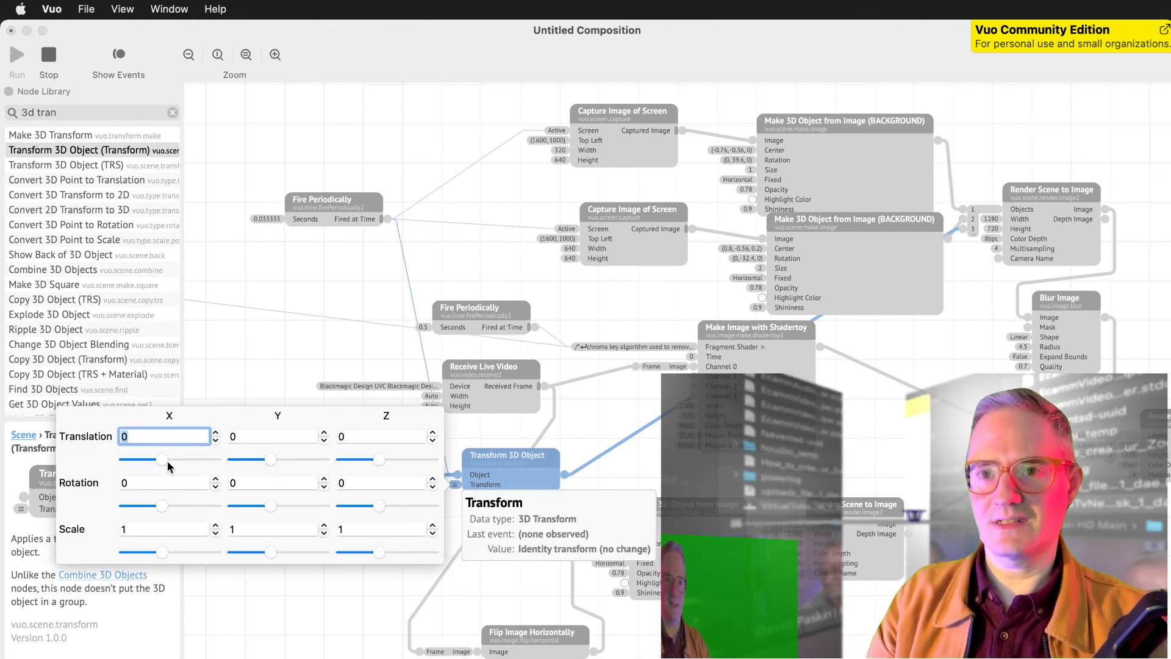
pyautogui.moveTo(161, 460); pyautogui.dragTo(172, 467)
pyautogui.moveTo(385, 469); pyautogui.dragTo(416, 466)
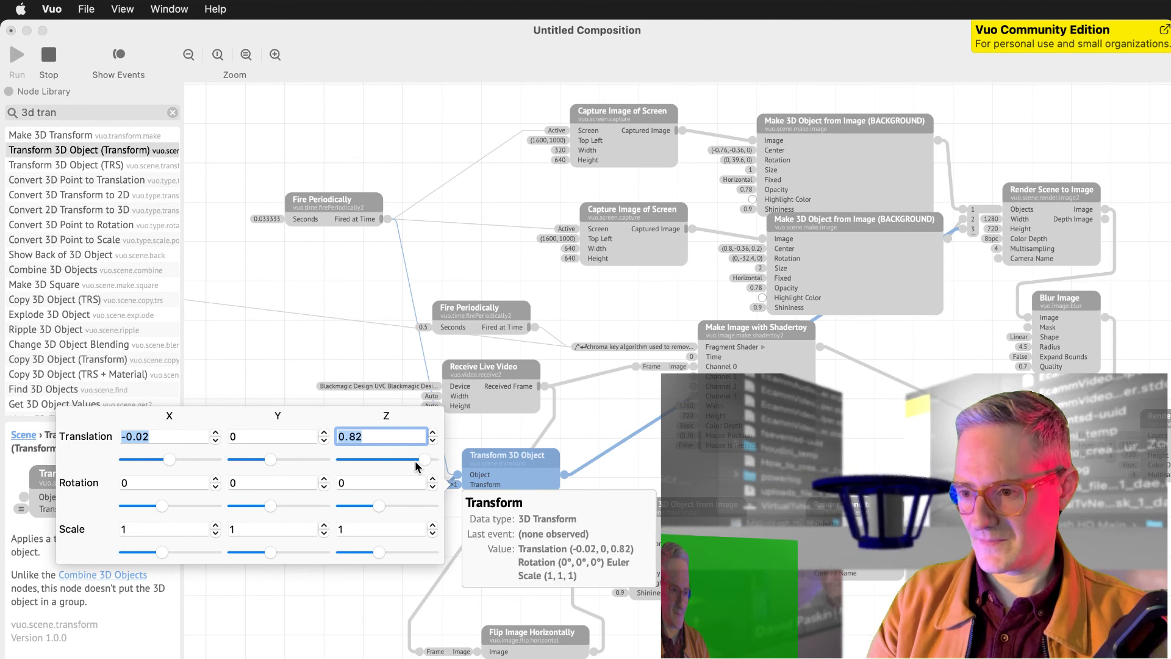
pyautogui.moveTo(276, 467); pyautogui.dragTo(280, 465)
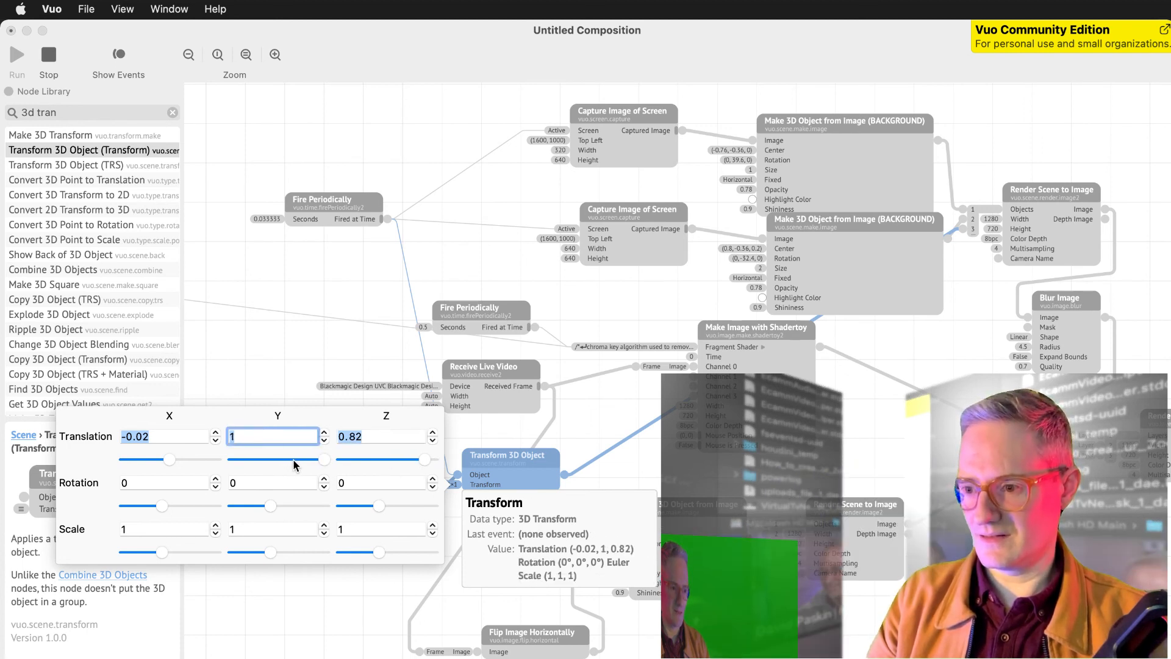
pyautogui.write('0')
pyautogui.press('Tab')
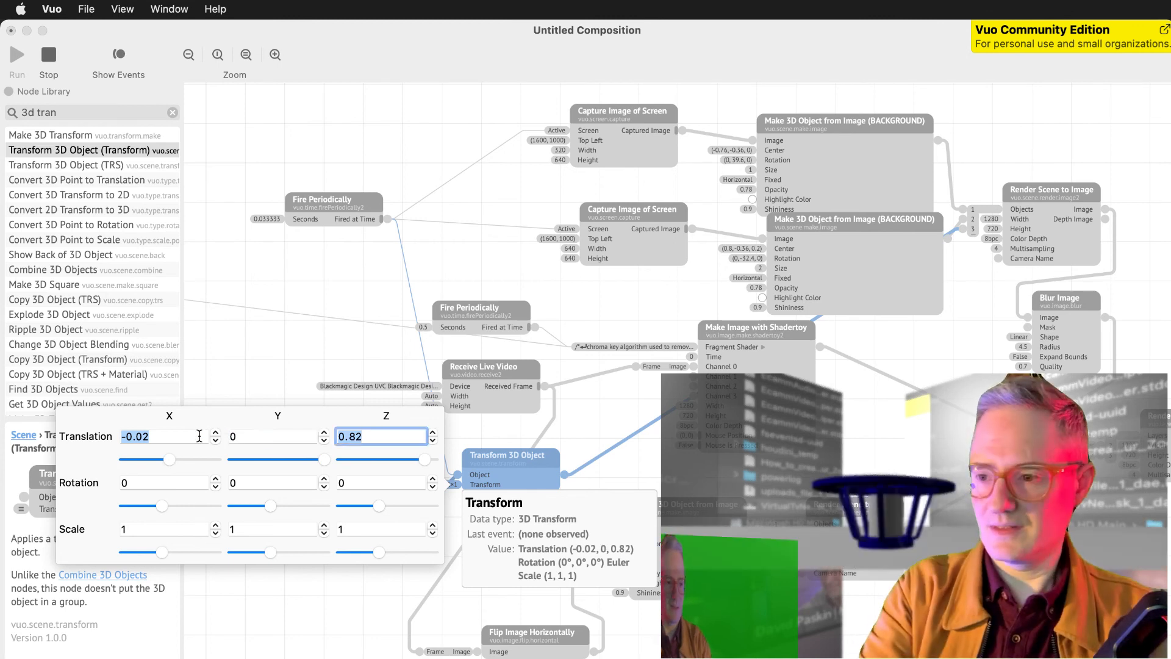
pyautogui.moveTo(326, 460); pyautogui.dragTo(278, 460)
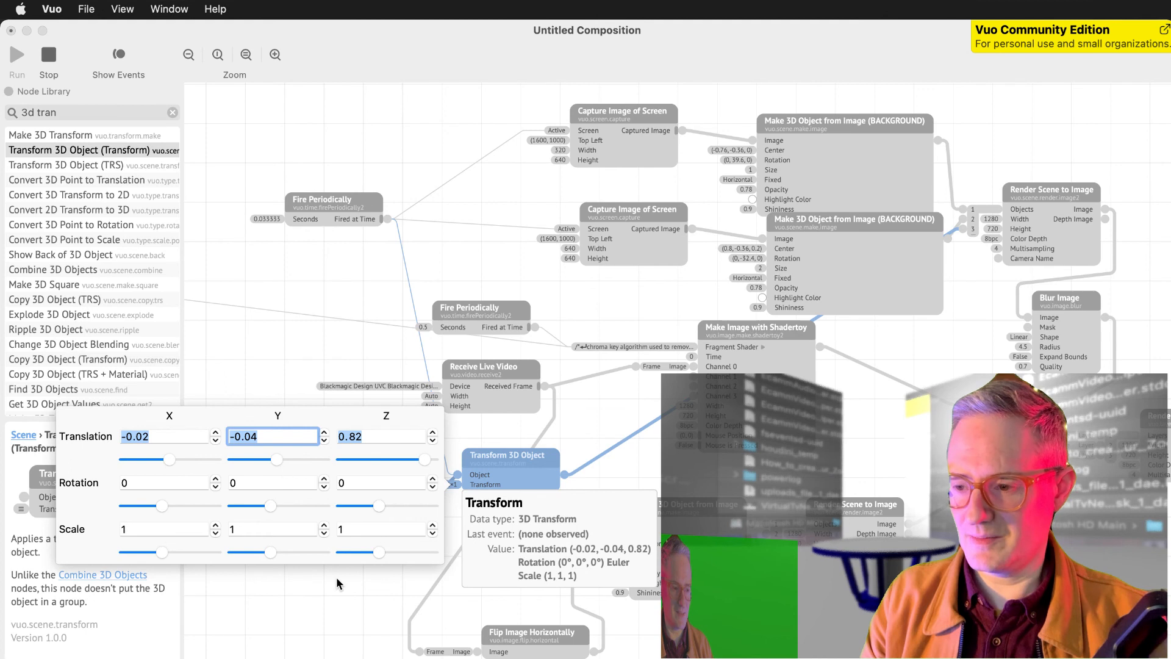
pyautogui.click(438, 654)
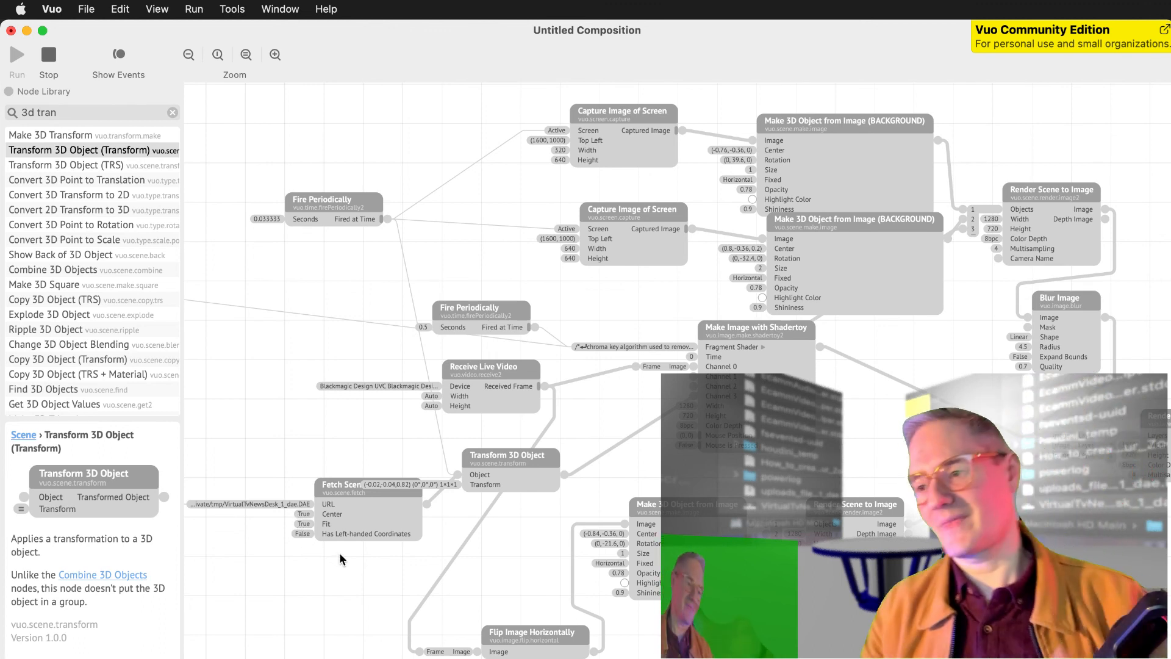
# Push the news desk back by setting its Z translation to -0.06.
pyautogui.hscroll(5, 339, 559)
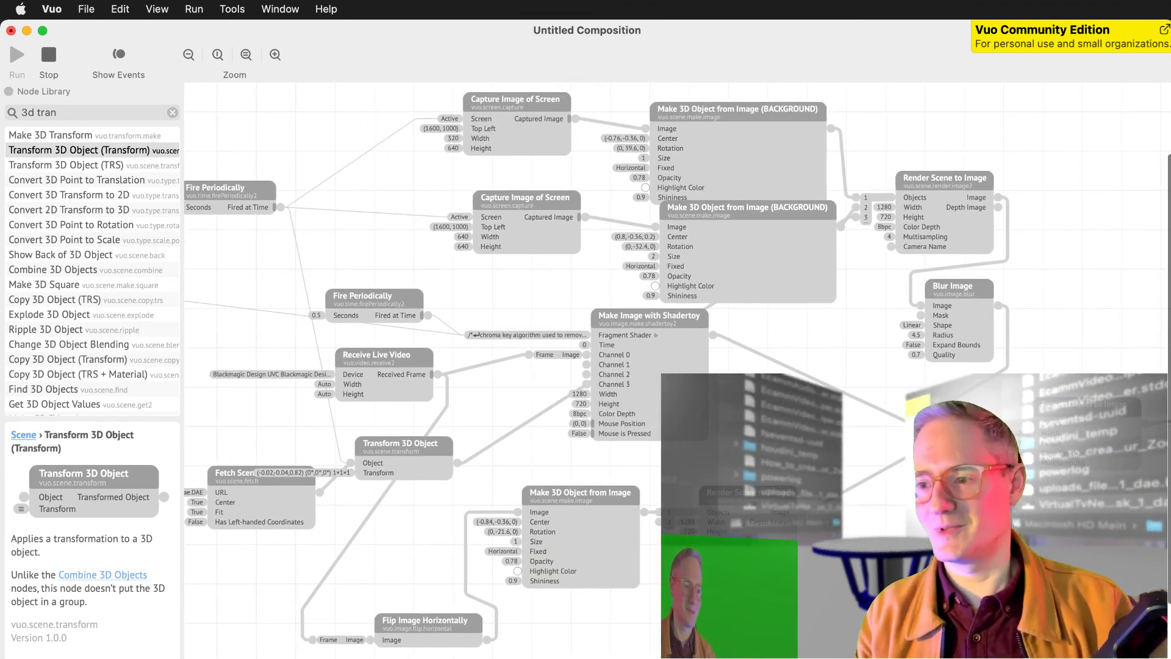
pyautogui.hscroll(-1, 275, 460)
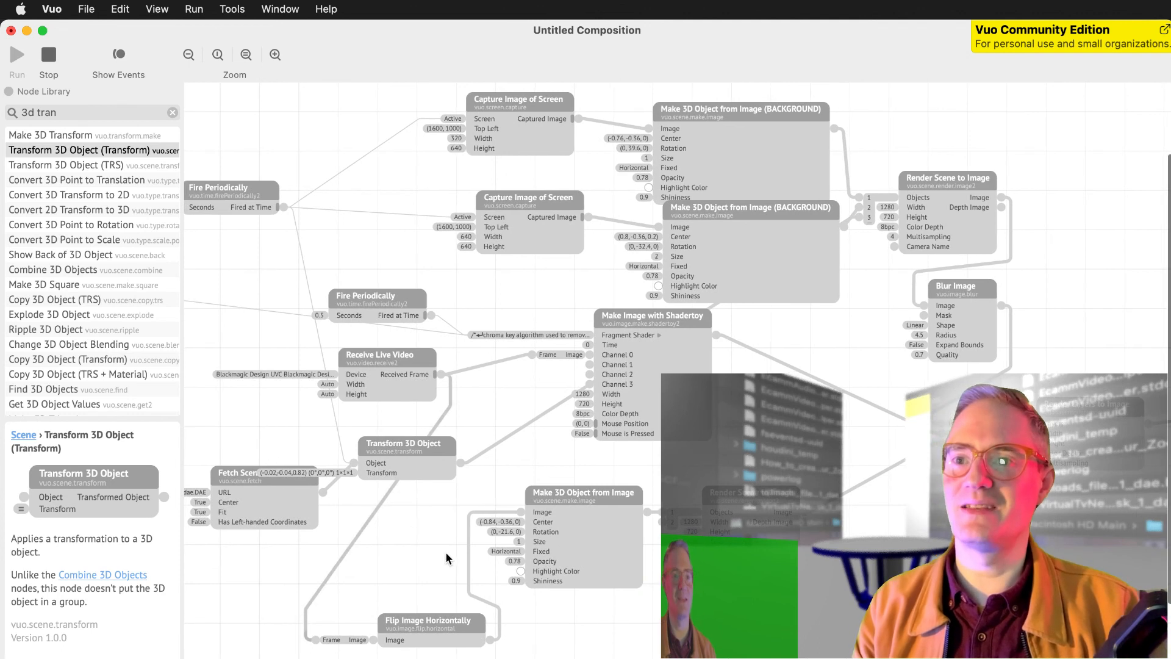
pyautogui.click(346, 471)
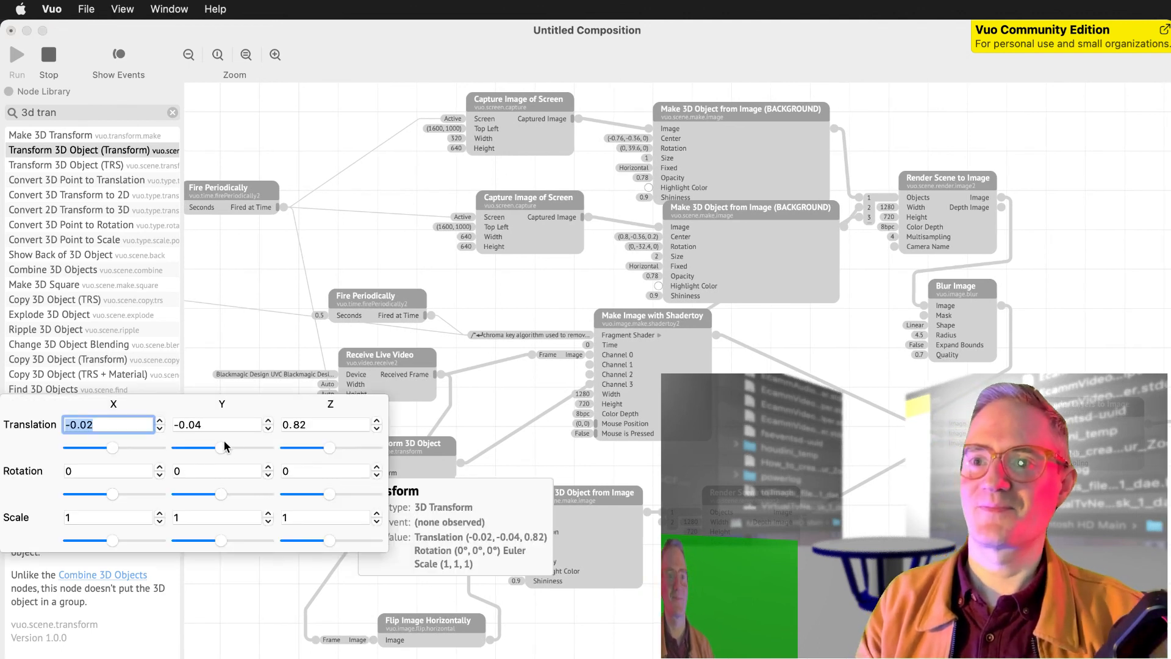
pyautogui.click(329, 448)
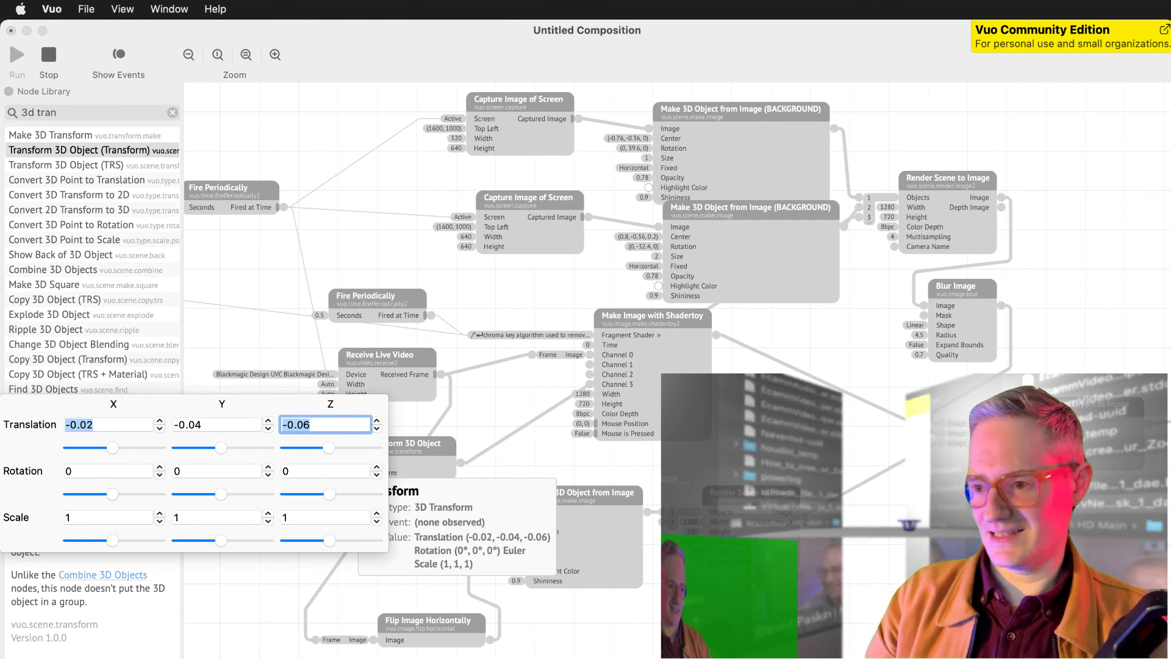
# Swap the Render Scene to Image object inputs used by the transformed news desk and the first background image.
pyautogui.click(859, 195)
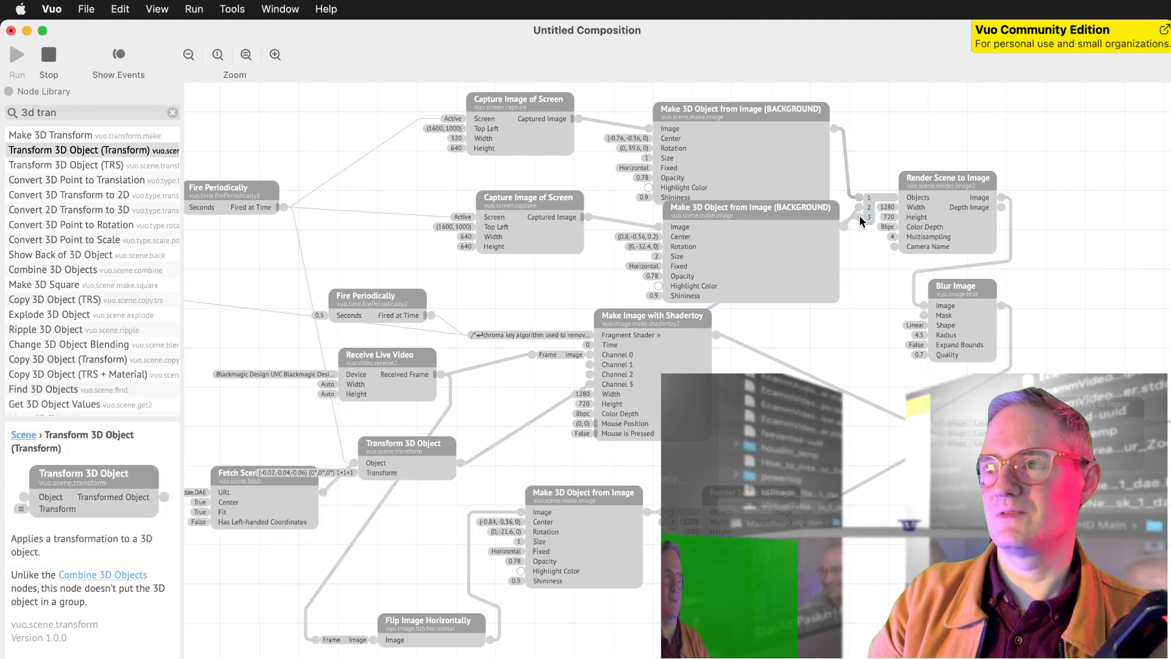
pyautogui.press('super+r')
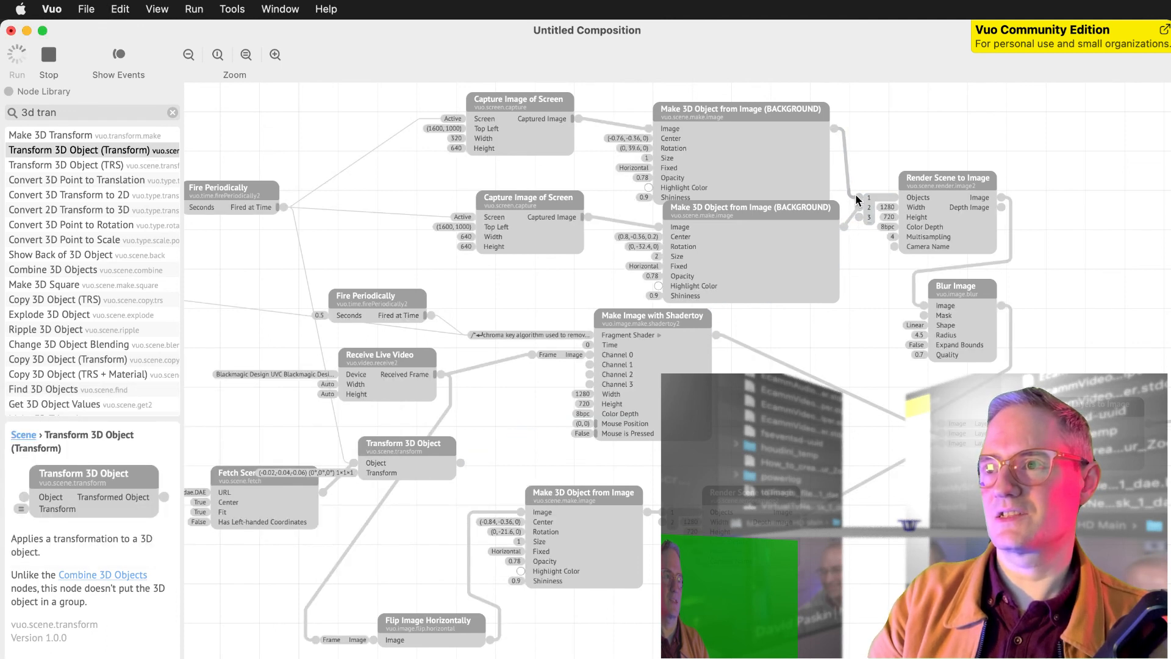
pyautogui.click(856, 220)
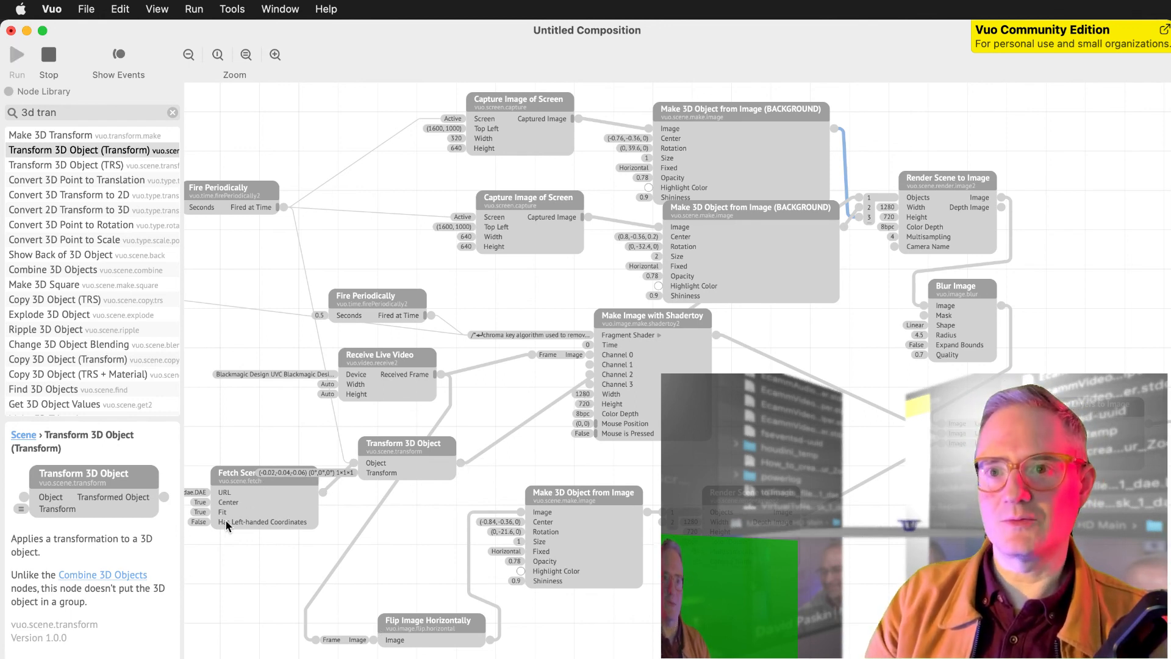
# Set the news desk's Y scale to 1.1 and bring it forward with a Z translation of 0.84.
pyautogui.click(345, 471)
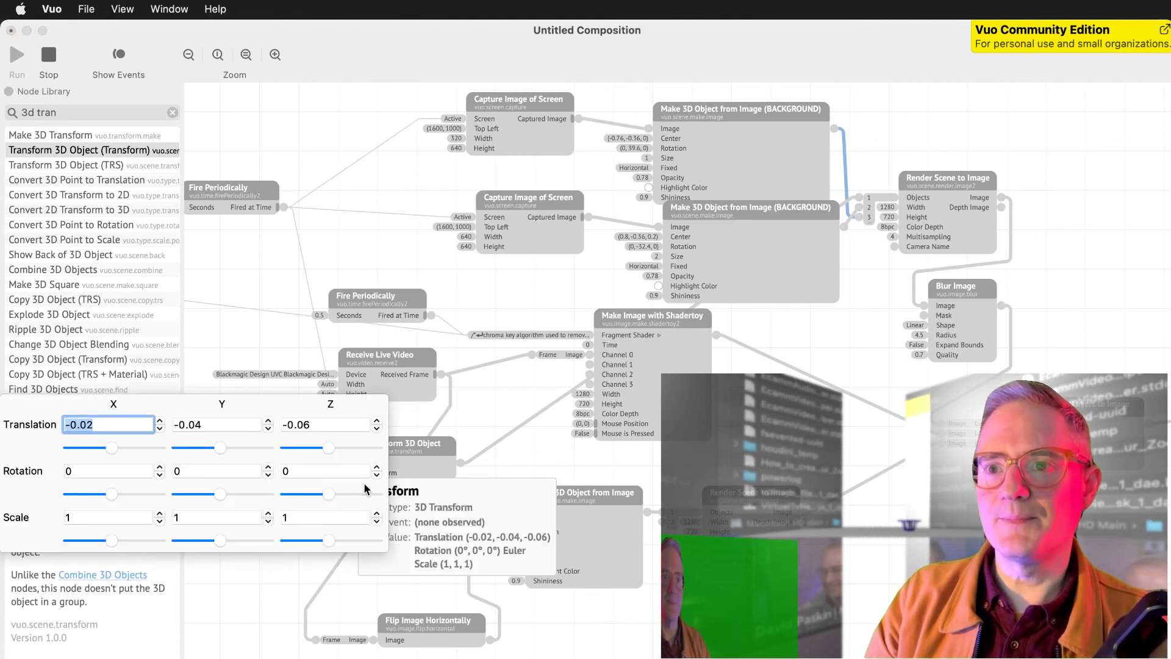
pyautogui.moveTo(223, 542); pyautogui.dragTo(227, 540)
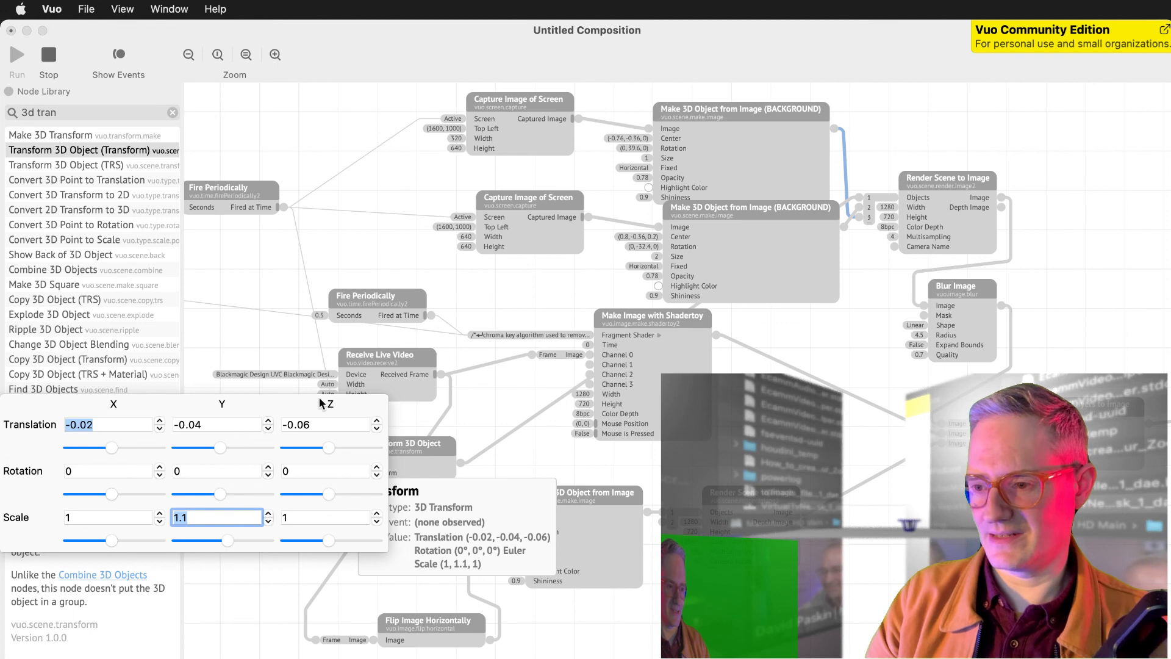
pyautogui.moveTo(322, 450); pyautogui.dragTo(358, 451)
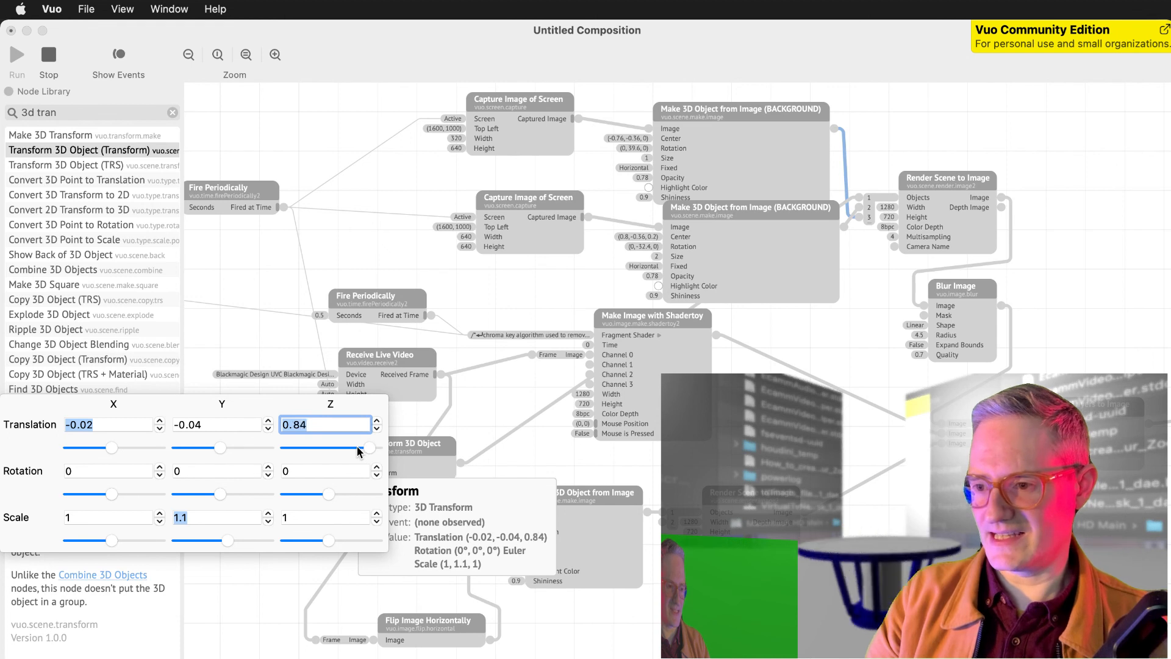
# Adjust the news desk's height in the scene by setting its Y translation to -0.02.
pyautogui.moveTo(221, 446); pyautogui.dragTo(163, 444)
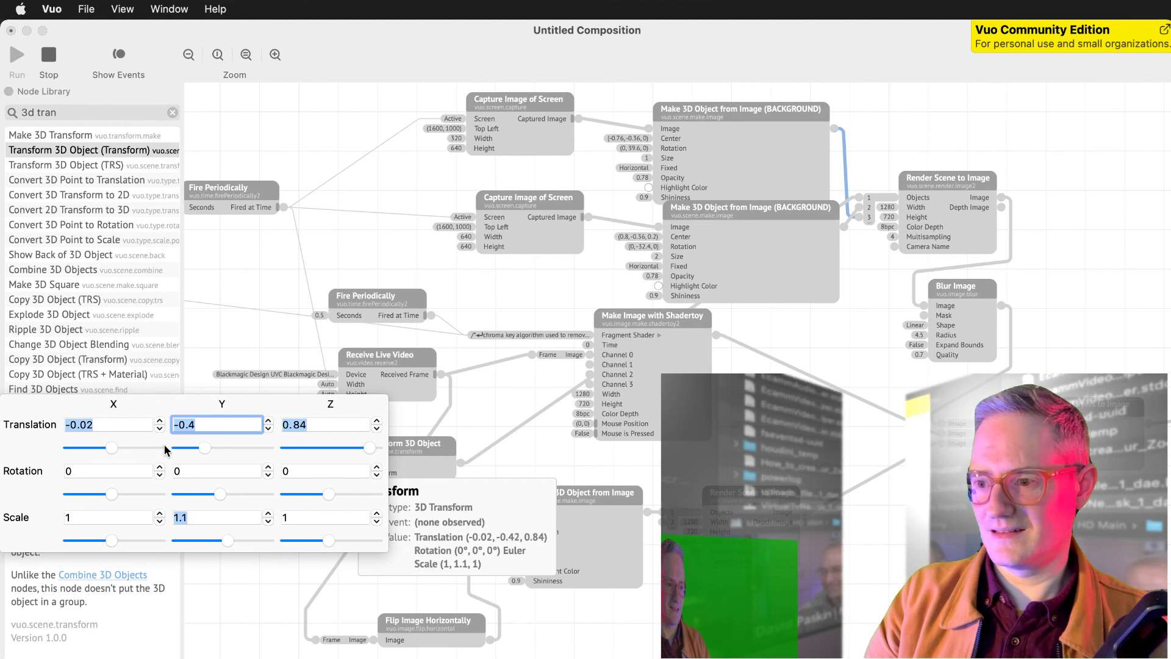
pyautogui.write('-0.0')
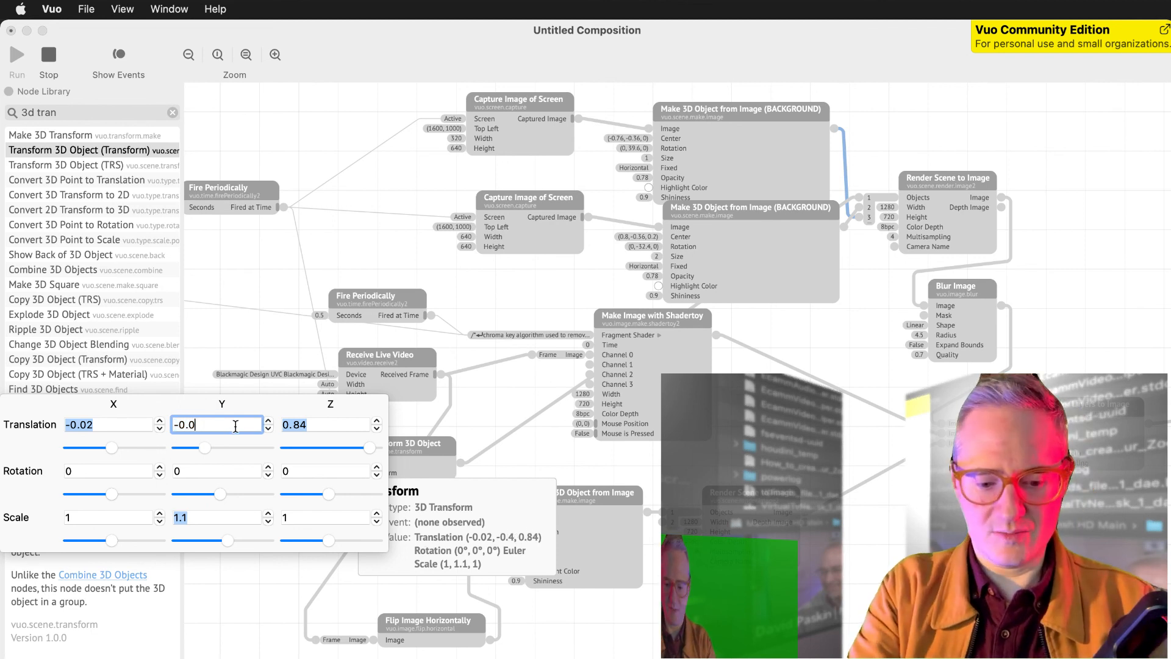
pyautogui.write('2')
pyautogui.press('Return')
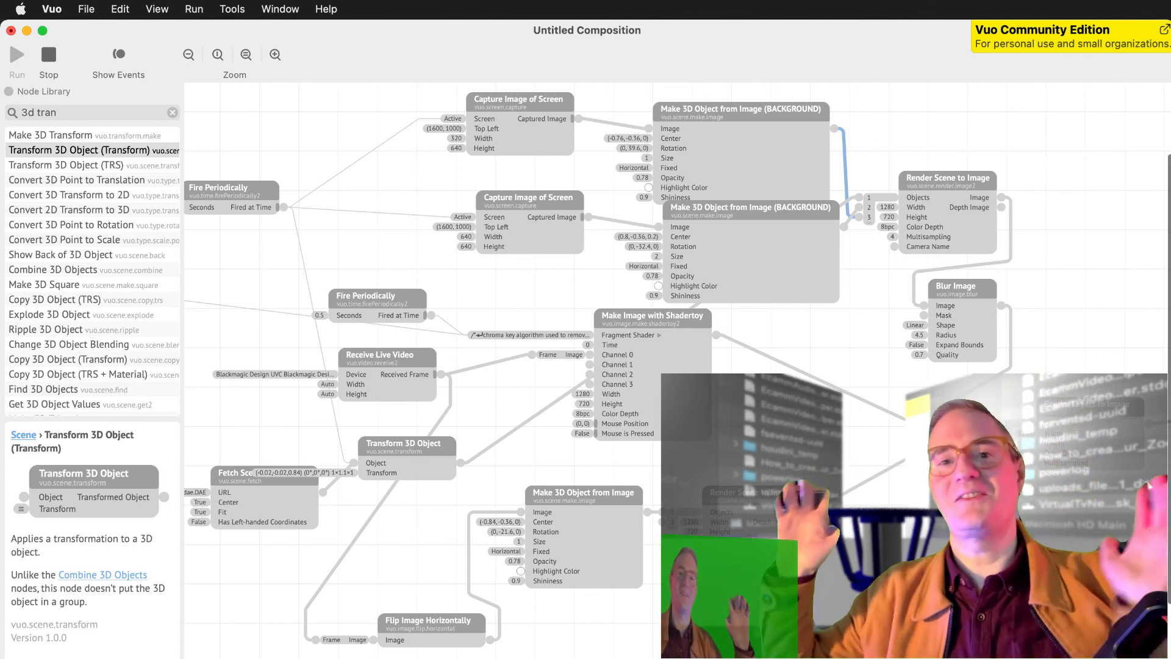
# Switch to Ecamm Live.
pyautogui.press('super+Tab')
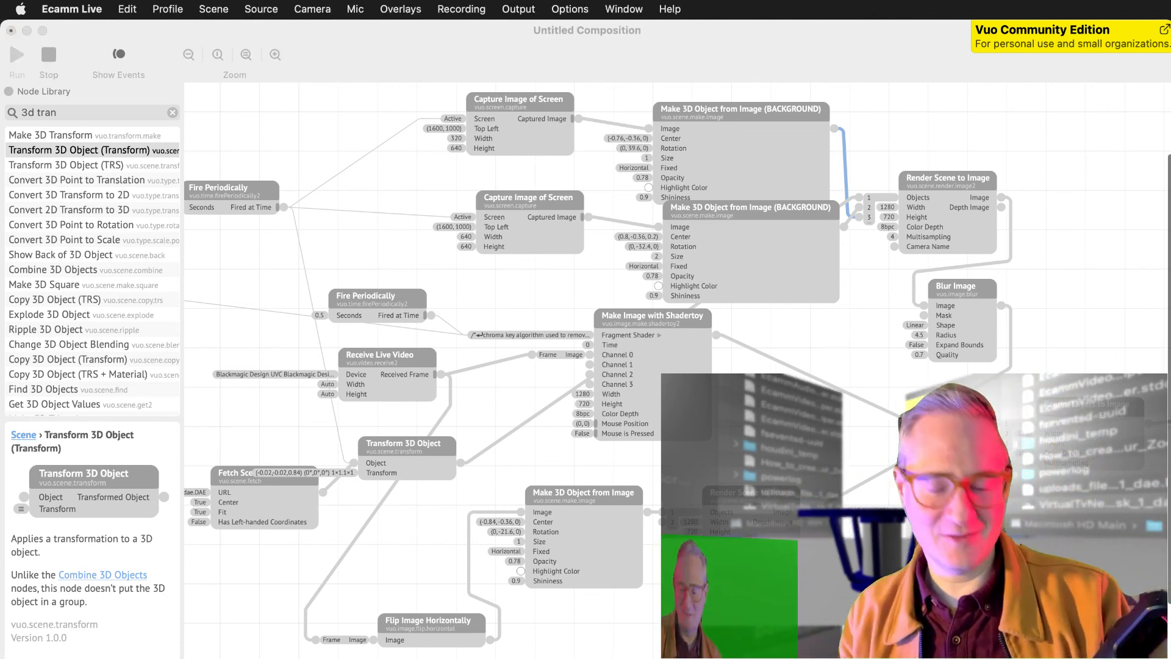